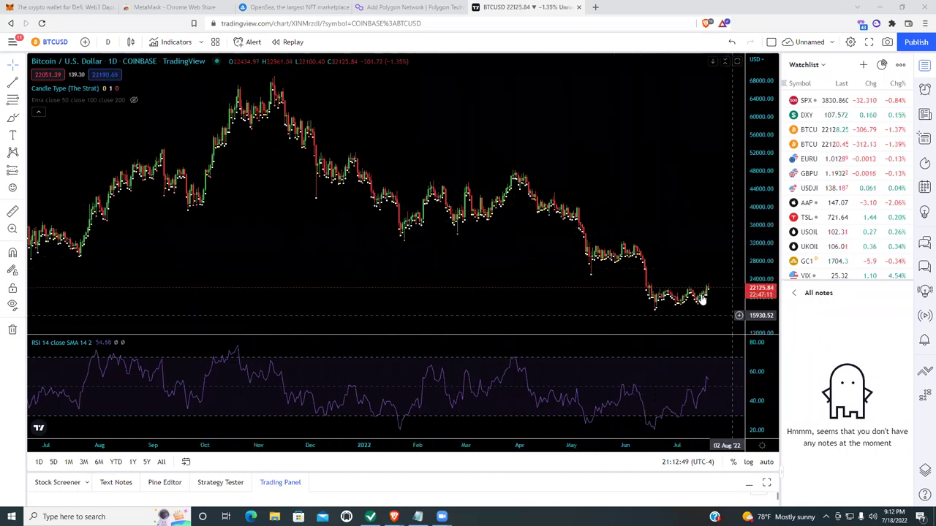
- Examine the recent months of price action and RSI on the daily BTCUSD chart
{"action": "scroll", "coordinate": [699, 299], "scroll_direction": "up", "scroll_amount": 2}
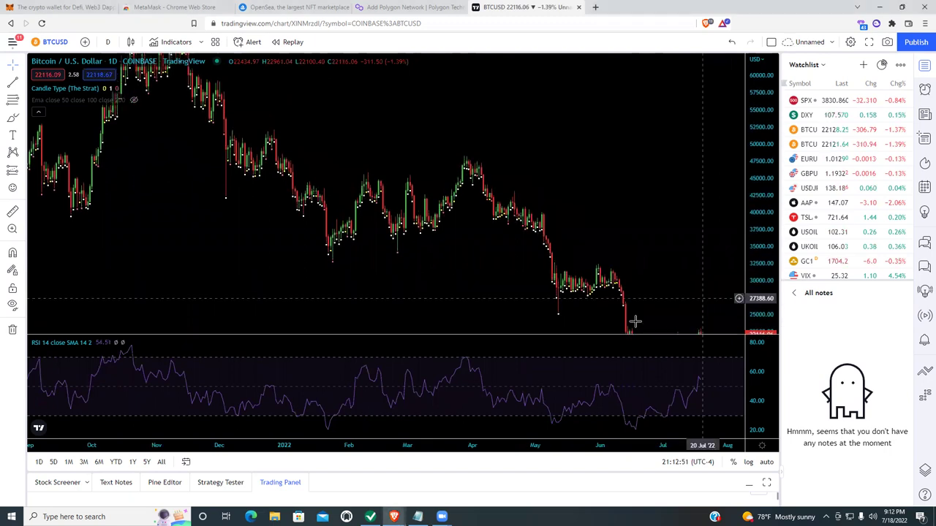
{"action": "scroll", "coordinate": [561, 238], "scroll_direction": "up", "scroll_amount": 2}
{"action": "scroll", "coordinate": [560, 238], "scroll_direction": "up", "scroll_amount": 1}
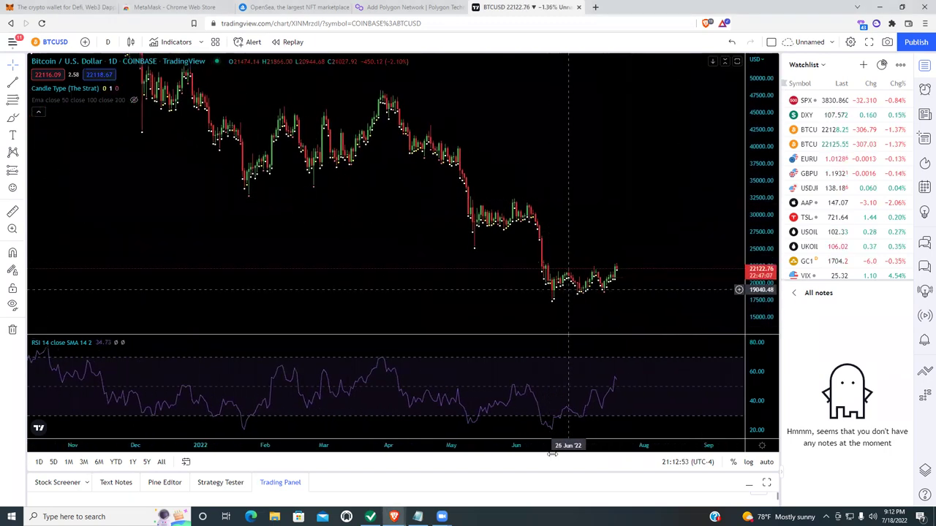
{"action": "scroll", "coordinate": [449, 237], "scroll_direction": "up", "scroll_amount": 1}
{"action": "scroll", "coordinate": [759, 249], "scroll_direction": "up", "scroll_amount": 2}
{"action": "left_click_drag", "start_coordinate": [626, 239], "coordinate": [599, 194]}
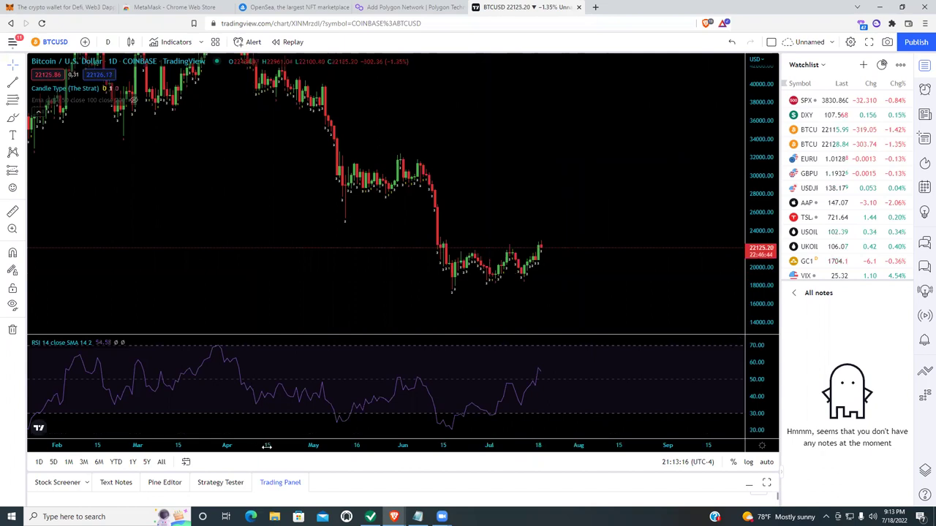
{"action": "left_click_drag", "start_coordinate": [267, 446], "coordinate": [257, 446]}
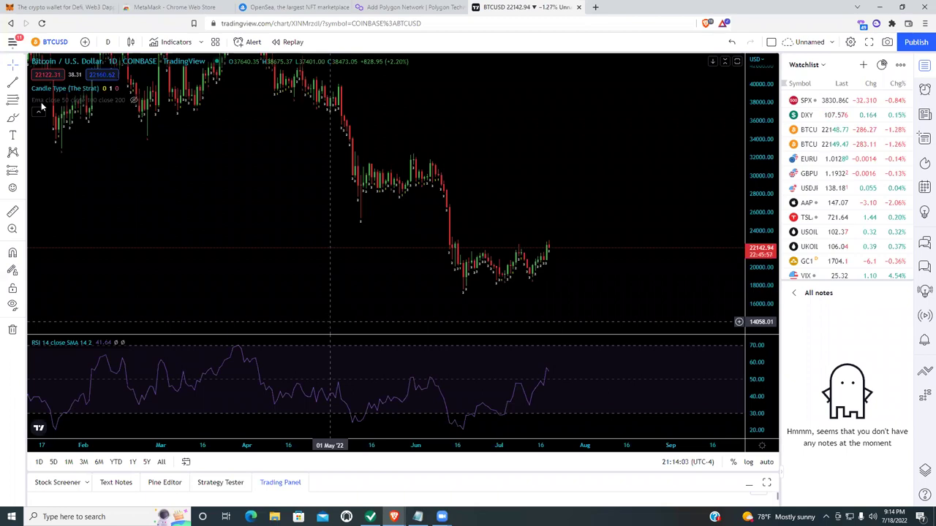
- Switch the chart to the Coinbase ETHUSD symbol and examine its daily price history back to late 2021
{"action": "left_click", "coordinate": [55, 42]}
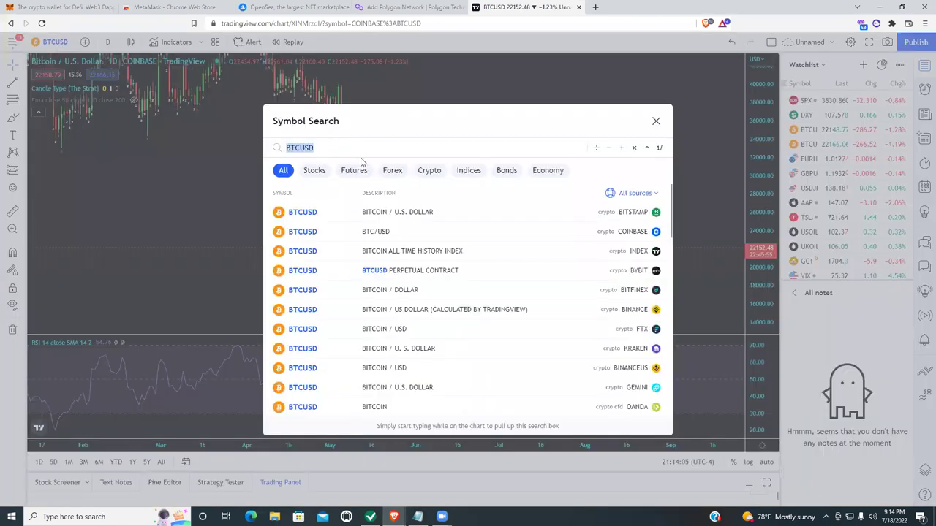
{"action": "type", "text": "ETH"}
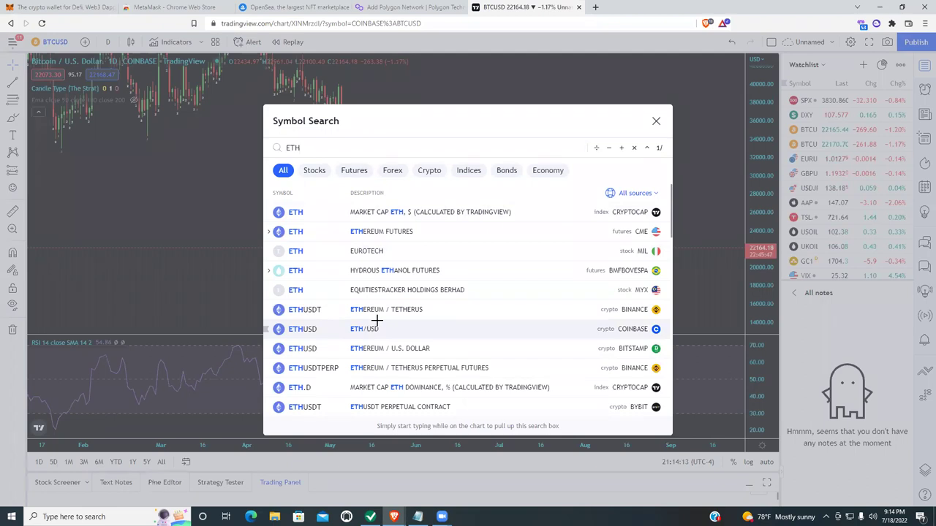
{"action": "left_click", "coordinate": [370, 329]}
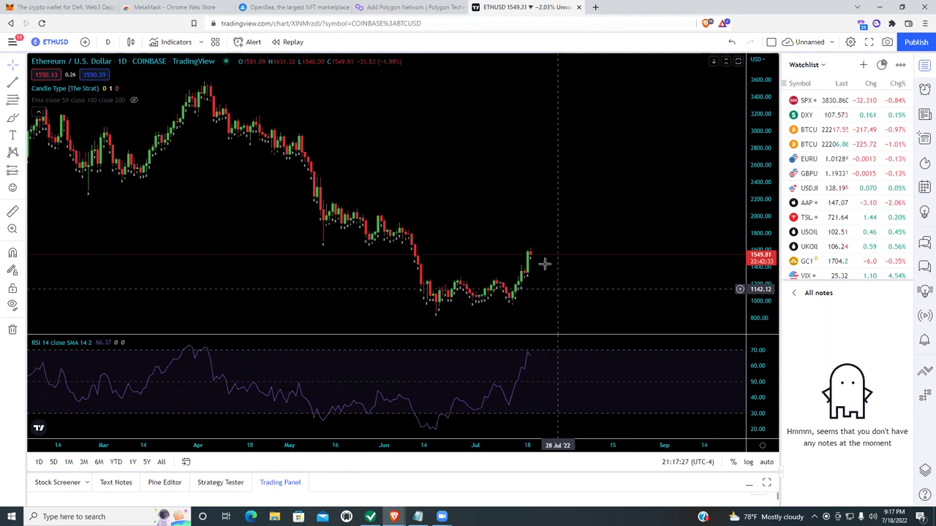
{"action": "scroll", "coordinate": [439, 285], "scroll_direction": "down", "scroll_amount": 3}
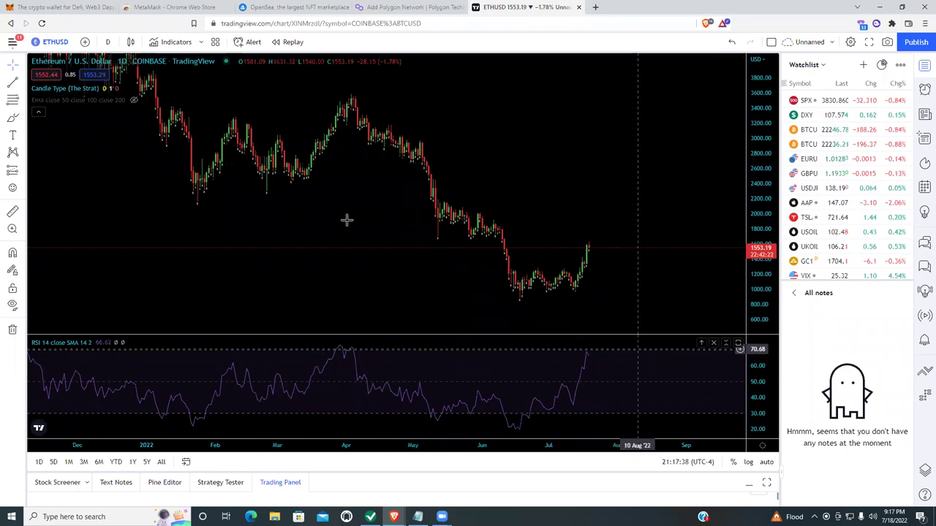
{"action": "left_click_drag", "start_coordinate": [366, 252], "coordinate": [370, 255]}
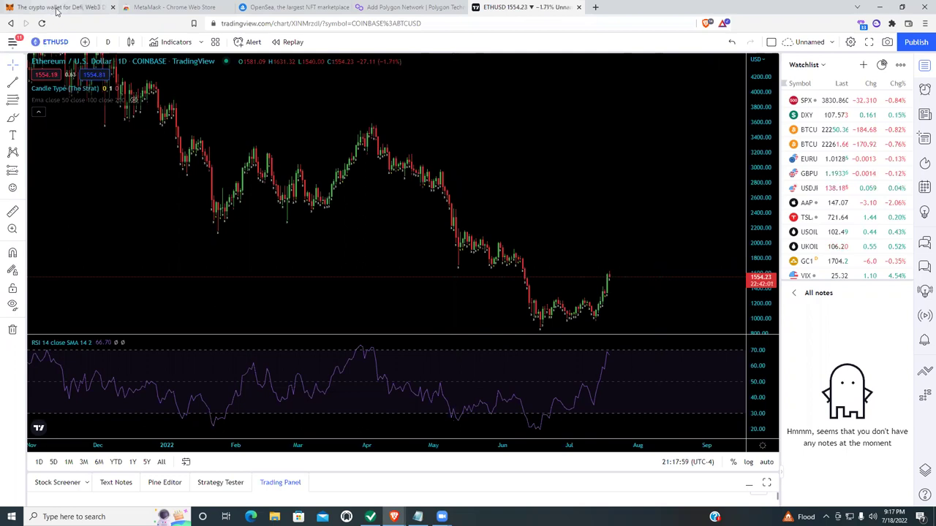
- Go from the MetaMask website to its Chrome Web Store page and add the MetaMask extension to Brave
{"action": "left_click", "coordinate": [52, 9]}
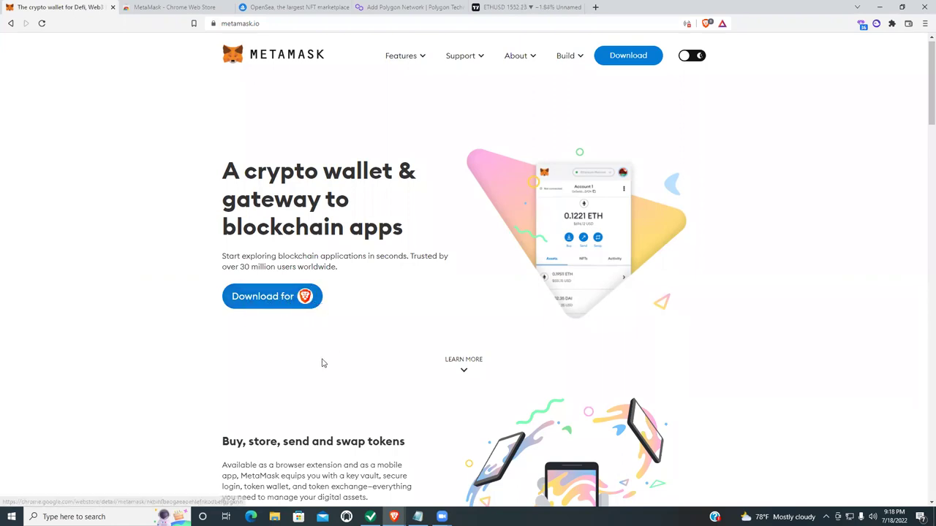
{"action": "left_click", "coordinate": [278, 300]}
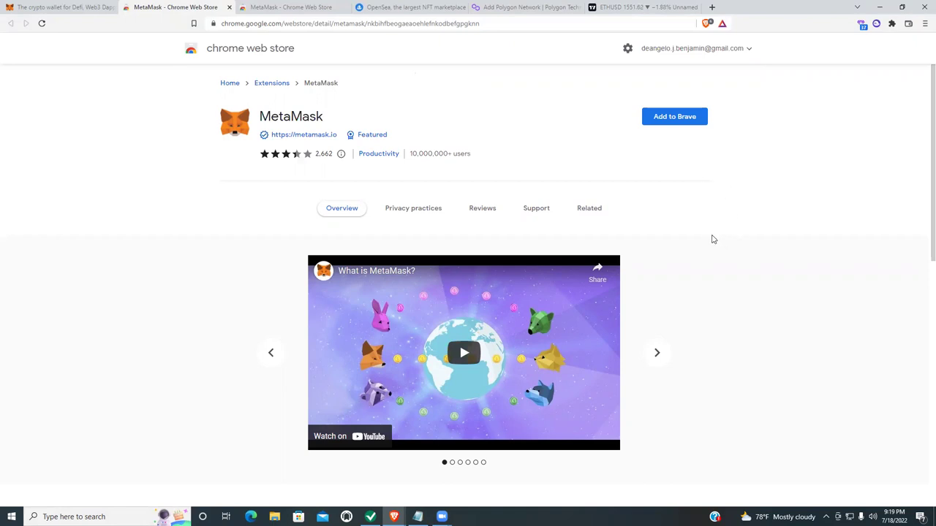
{"action": "left_click", "coordinate": [679, 119]}
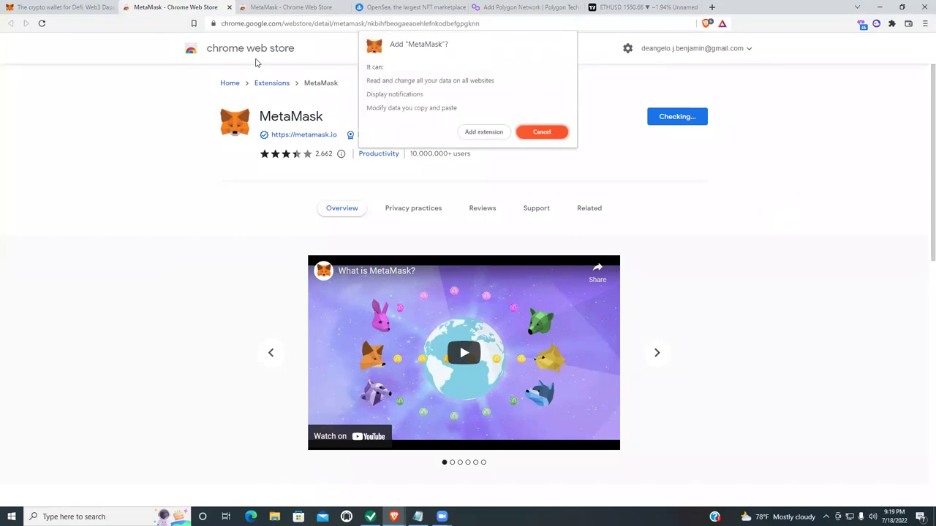
{"action": "left_click", "coordinate": [486, 131]}
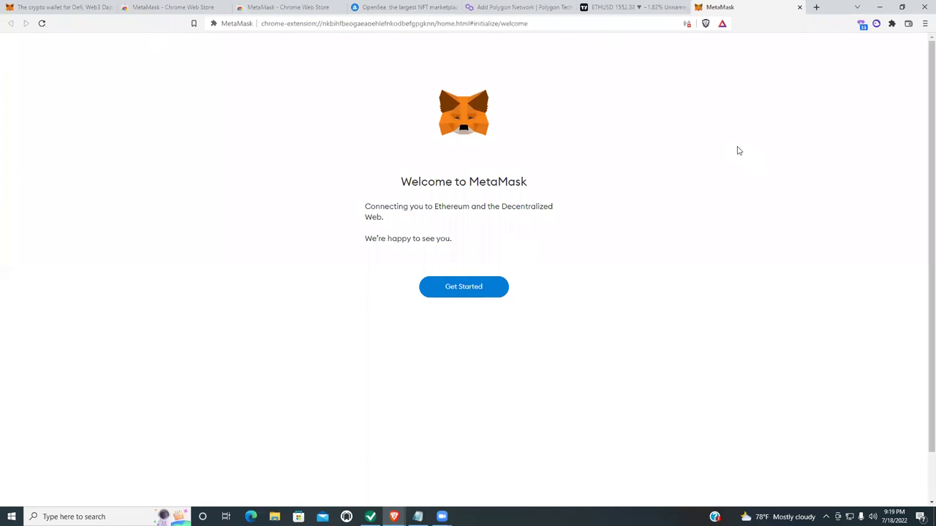
- Start the MetaMask setup by choosing to create a new wallet and agreeing to share usage data
{"action": "left_click", "coordinate": [471, 294]}
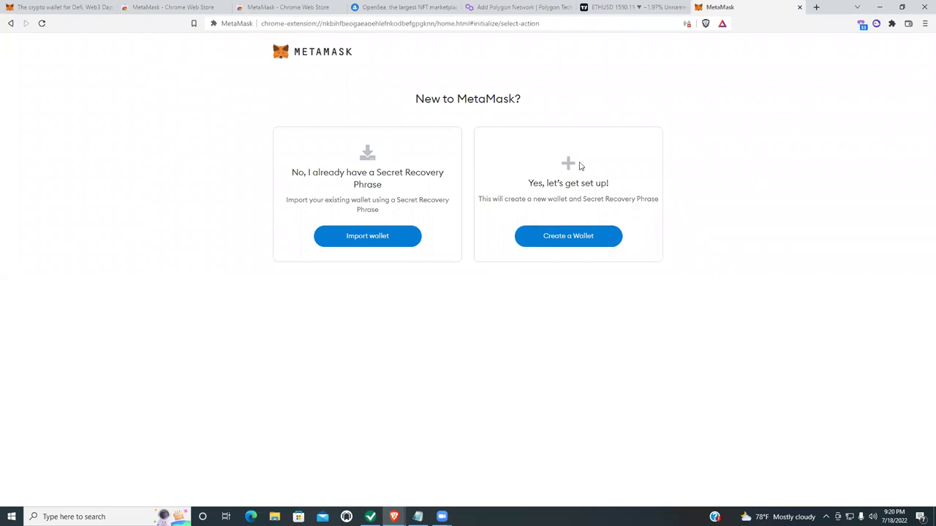
{"action": "left_click", "coordinate": [577, 241]}
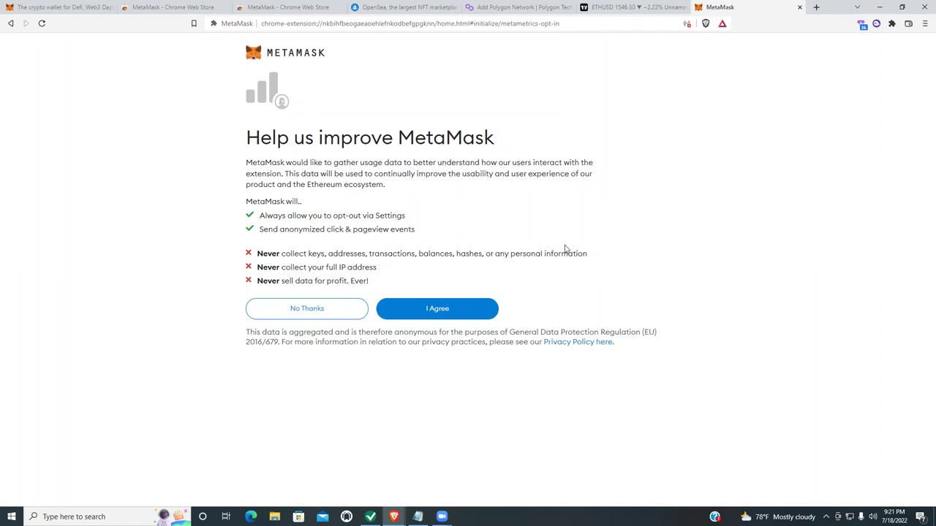
{"action": "left_click", "coordinate": [445, 310]}
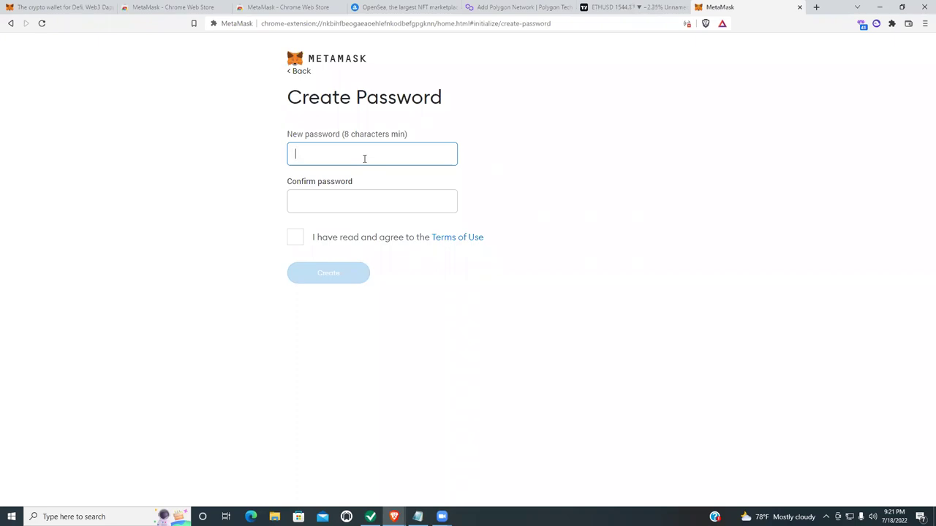
- Enter and confirm a new wallet password, accept the Terms of Use, and create the wallet
{"action": "type", "text": "•"}
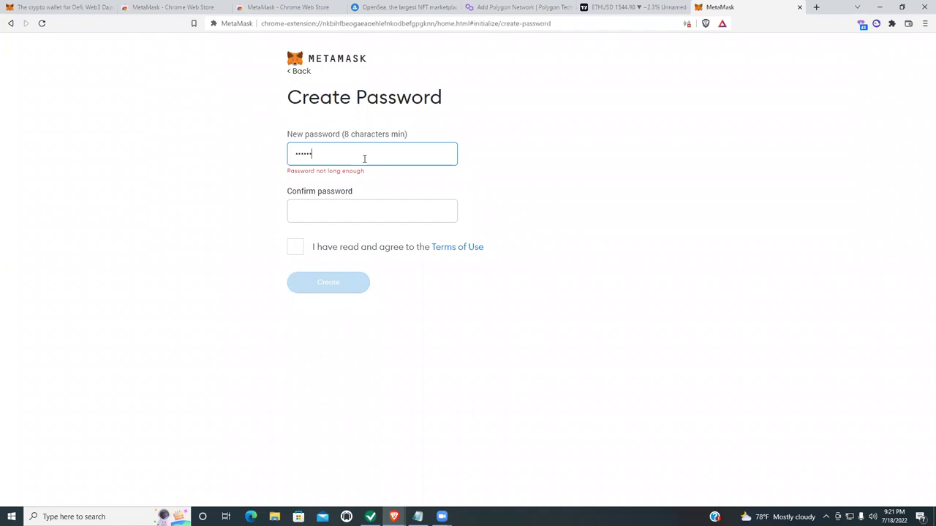
{"action": "type", "text": "••"}
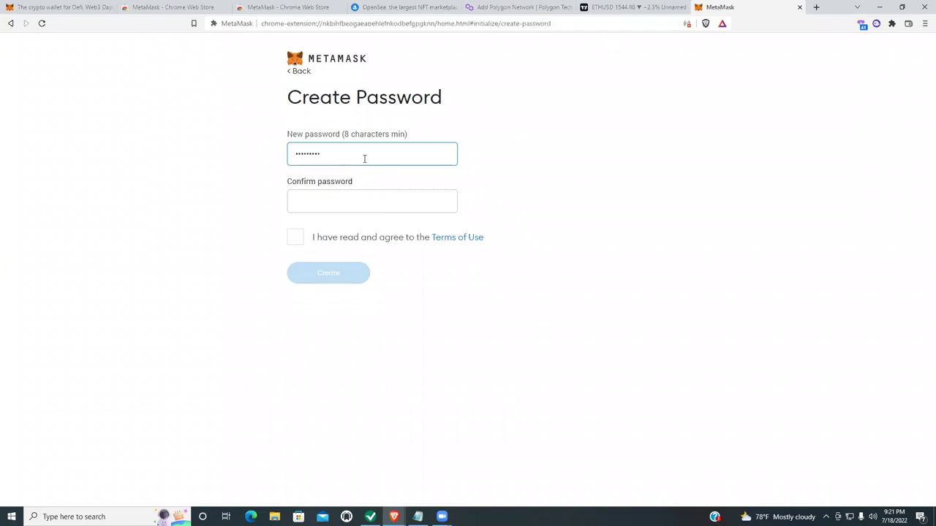
{"action": "key", "text": "Tab"}
{"action": "type", "text": "••"}
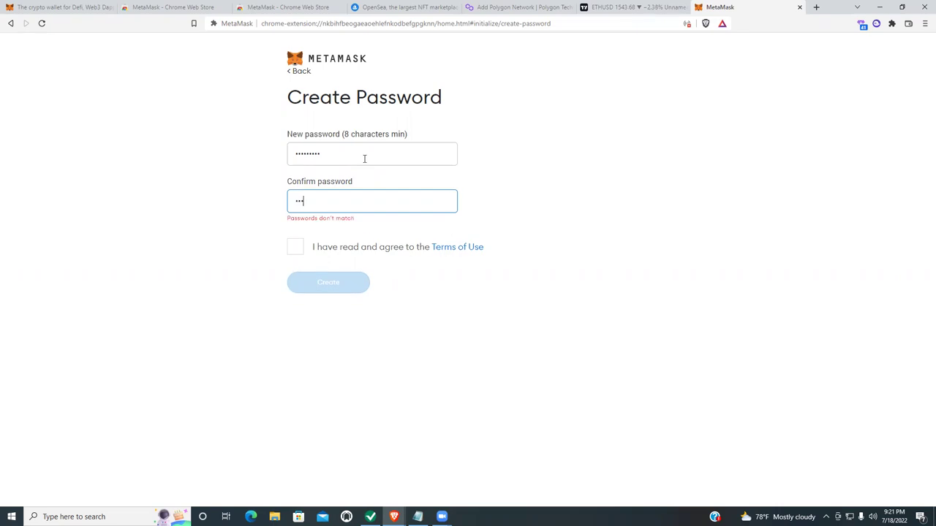
{"action": "type", "text": "•••••••"}
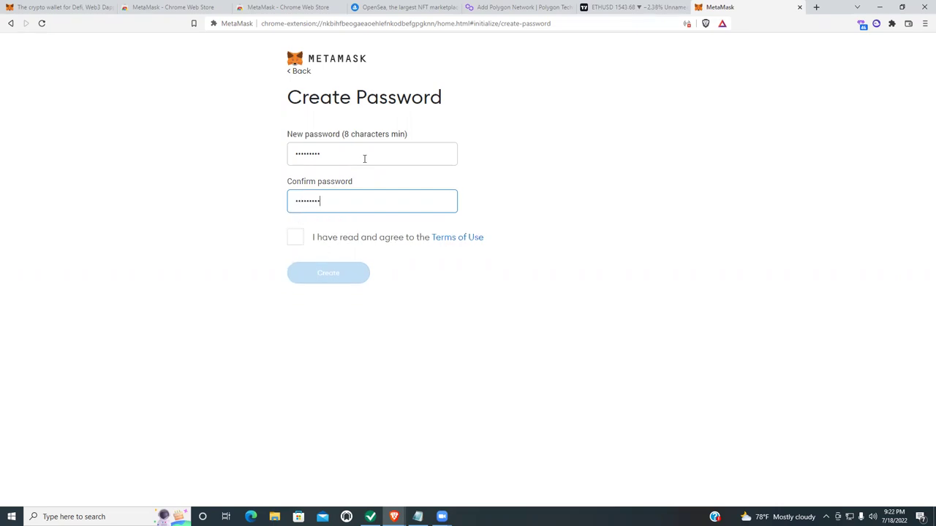
{"action": "left_click", "coordinate": [295, 238]}
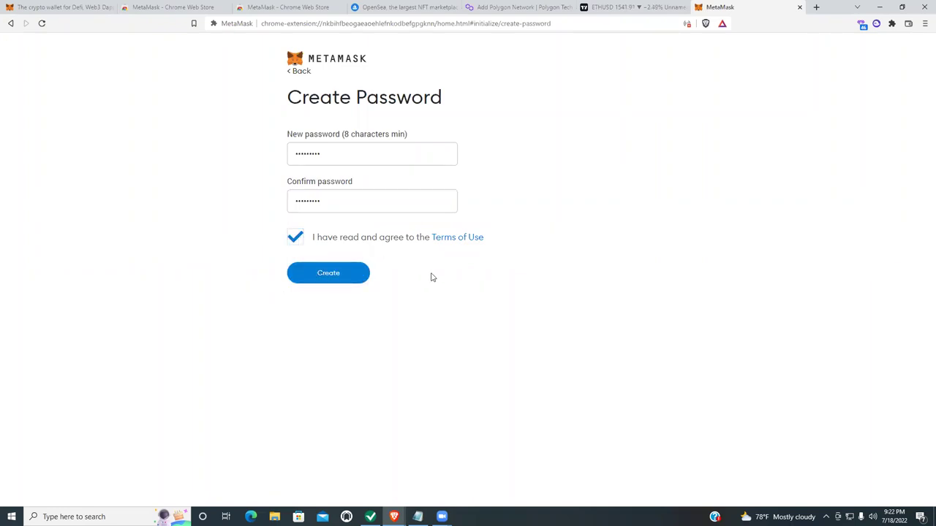
{"action": "left_click", "coordinate": [326, 275]}
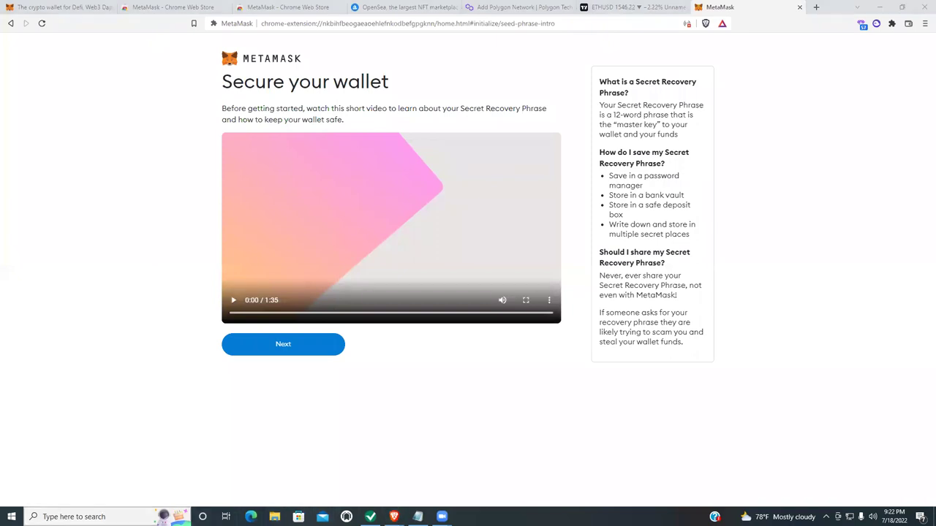
- Open a blank Notepad window, shrink it, and place it beside the wallet security video
{"action": "left_click", "coordinate": [88, 517]}
{"action": "type", "text": "note"}
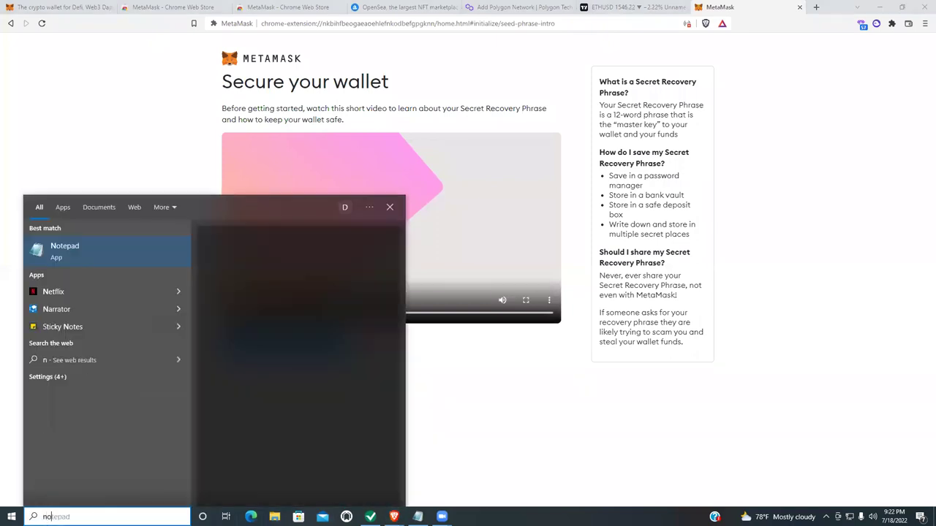
{"action": "left_click", "coordinate": [121, 249]}
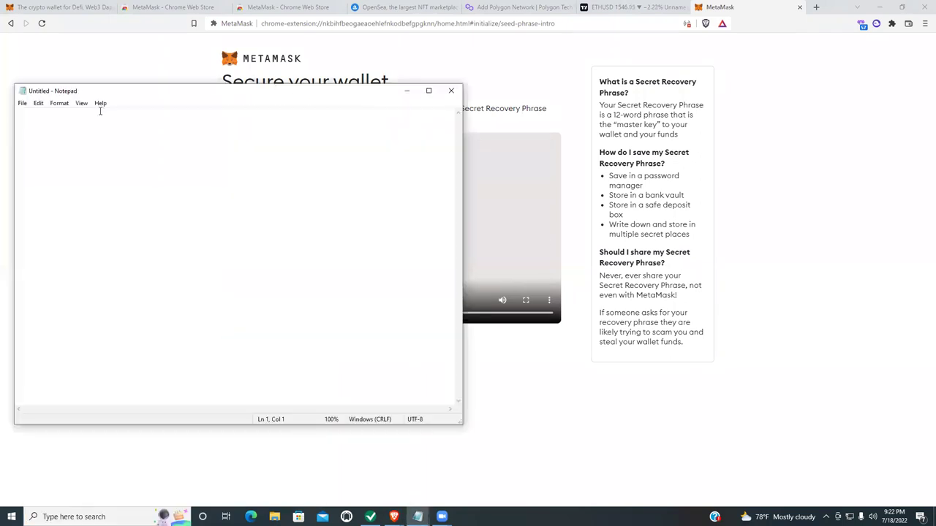
{"action": "left_click", "coordinate": [429, 91]}
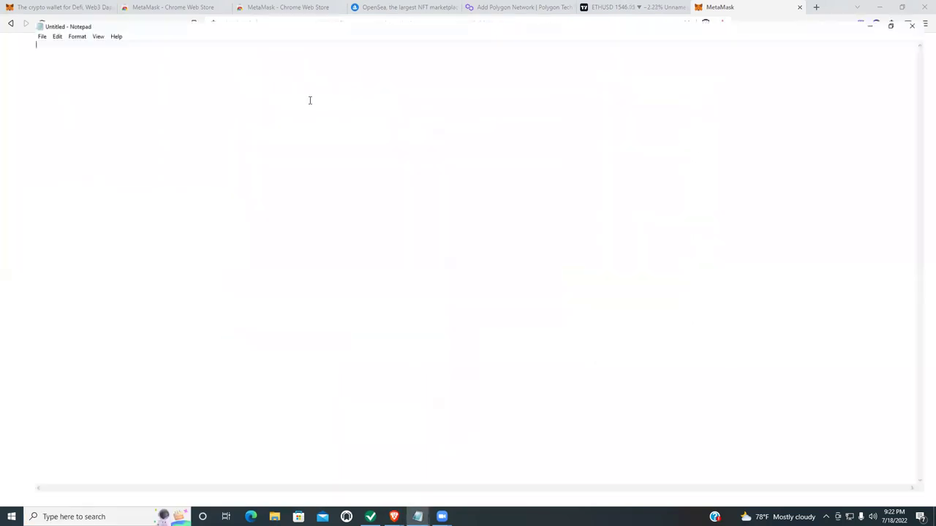
{"action": "left_click", "coordinate": [902, 6]}
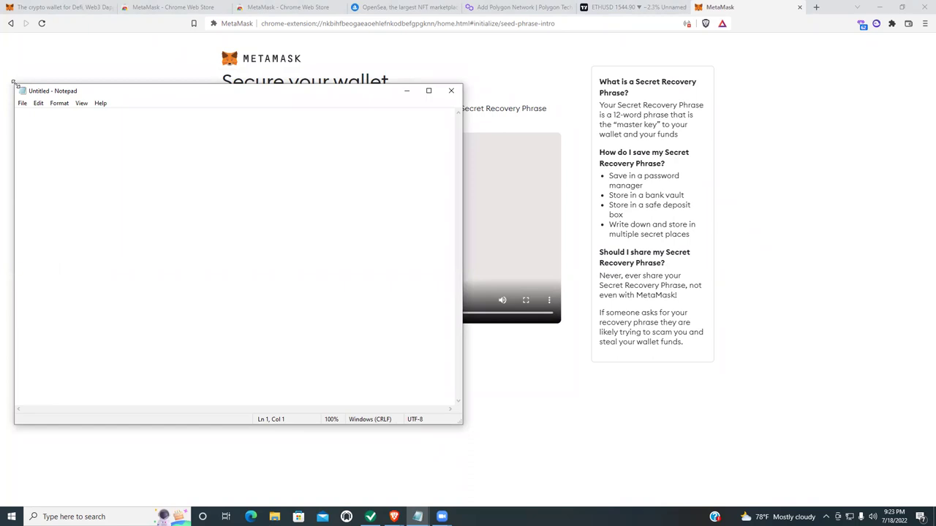
{"action": "left_click_drag", "start_coordinate": [16, 86], "coordinate": [233, 272]}
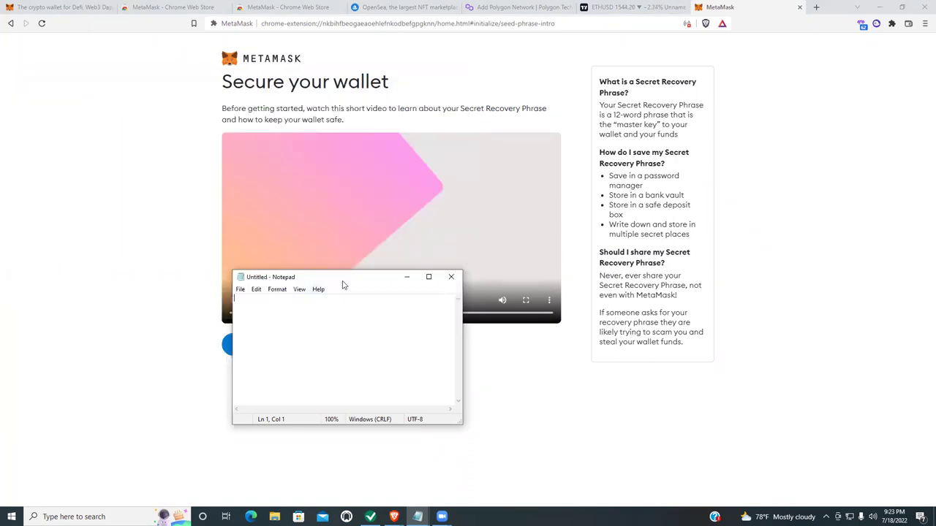
{"action": "left_click_drag", "start_coordinate": [343, 284], "coordinate": [810, 169]}
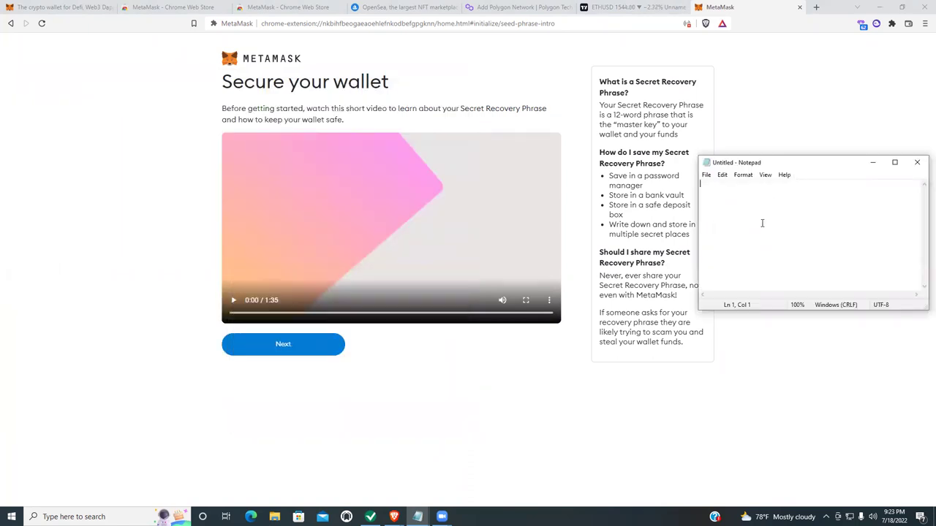
- Continue to the Secret Recovery Phrase page, reveal the hidden words, and copy the entire phrase
{"action": "left_click", "coordinate": [307, 348]}
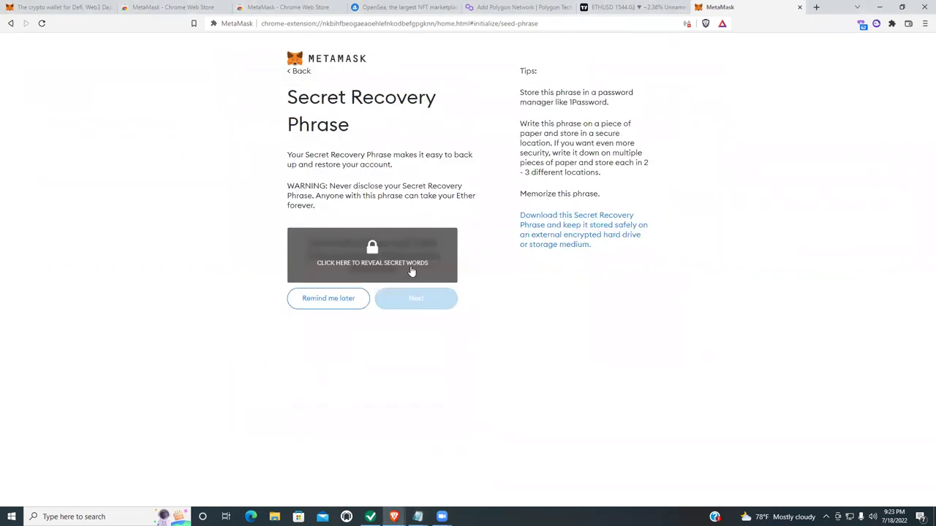
{"action": "left_click", "coordinate": [374, 249]}
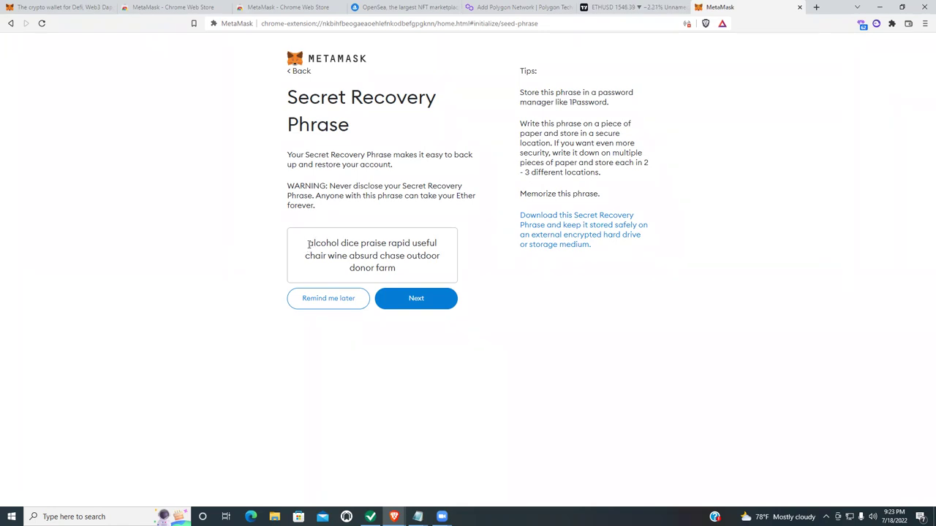
{"action": "left_click_drag", "start_coordinate": [328, 242], "coordinate": [403, 272]}
{"action": "right_click", "coordinate": [369, 252]}
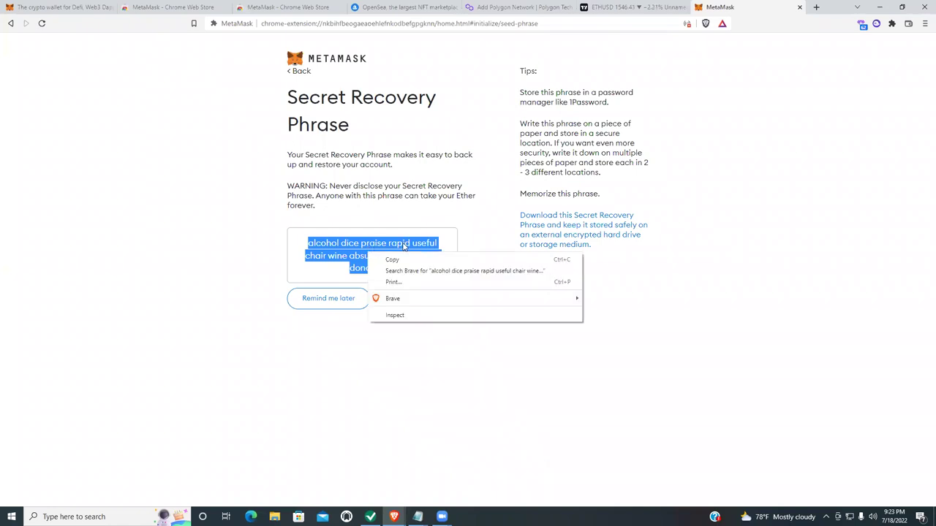
{"action": "left_click", "coordinate": [411, 257]}
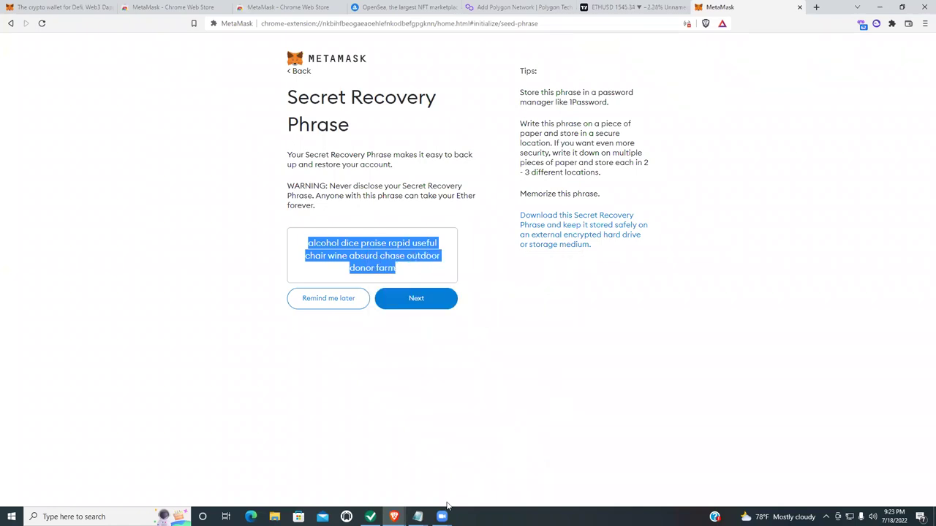
- Copy the Secret Recovery Phrase again and paste it into the blank Notepad window, checking it from the first word
{"action": "left_click", "coordinate": [417, 516]}
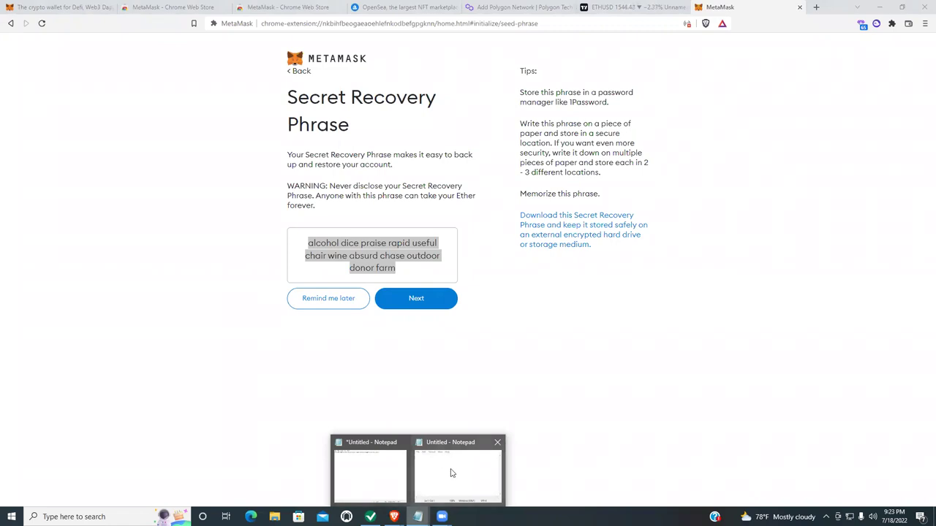
{"action": "right_click", "coordinate": [357, 250]}
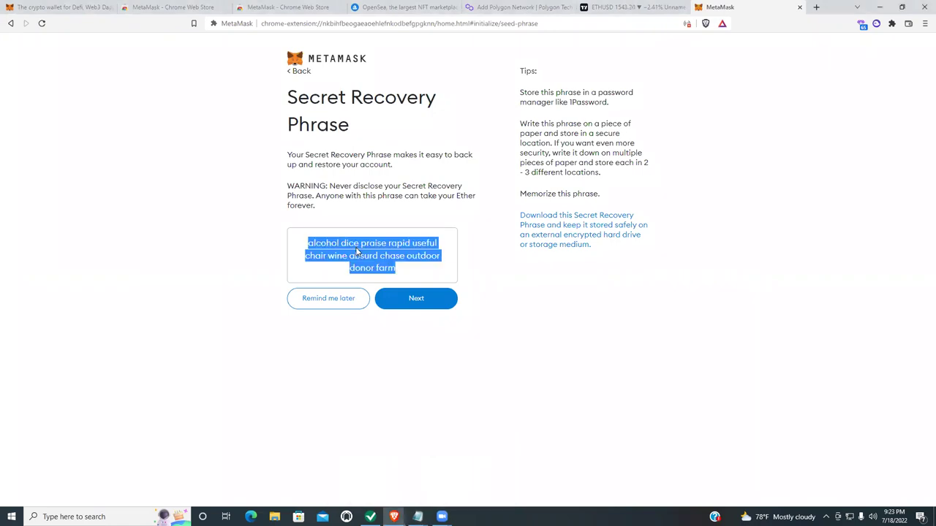
{"action": "left_click", "coordinate": [383, 256]}
{"action": "mouse_move", "coordinate": [417, 517]}
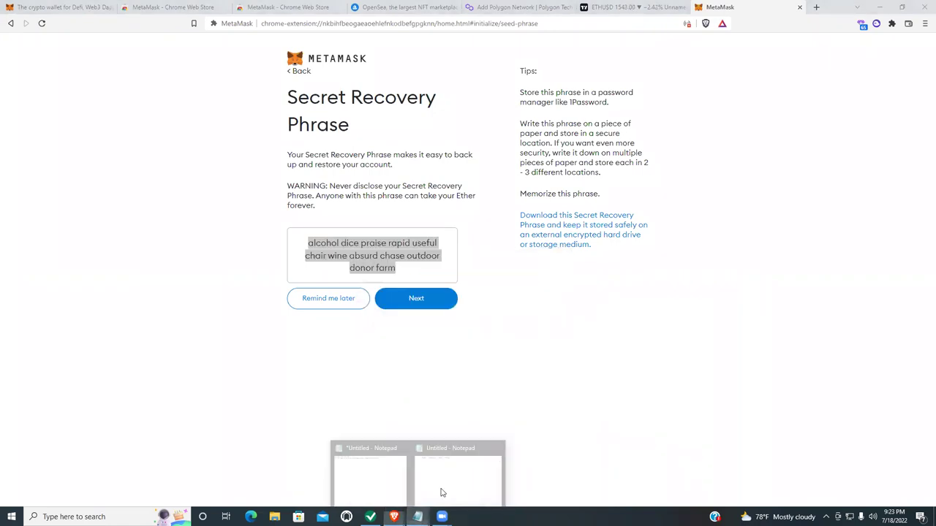
{"action": "left_click", "coordinate": [462, 472]}
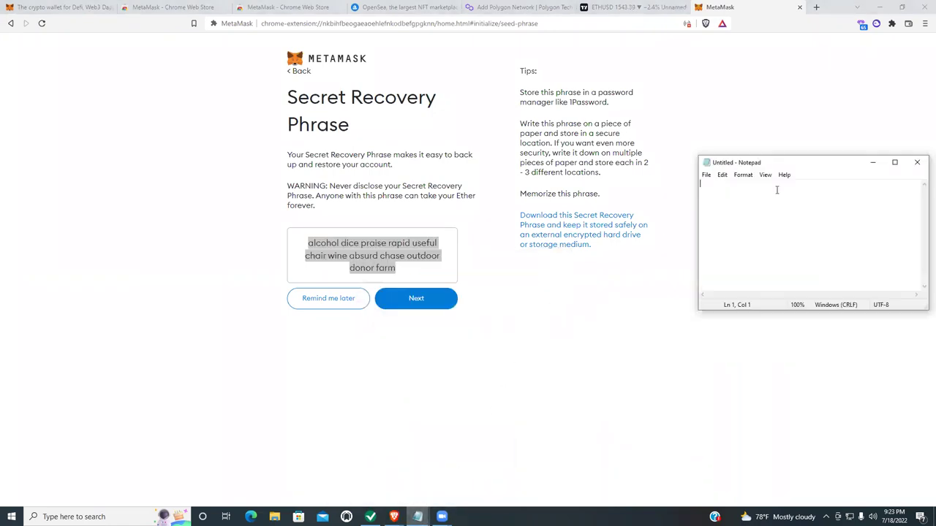
{"action": "right_click", "coordinate": [731, 203]}
{"action": "left_click", "coordinate": [756, 242]}
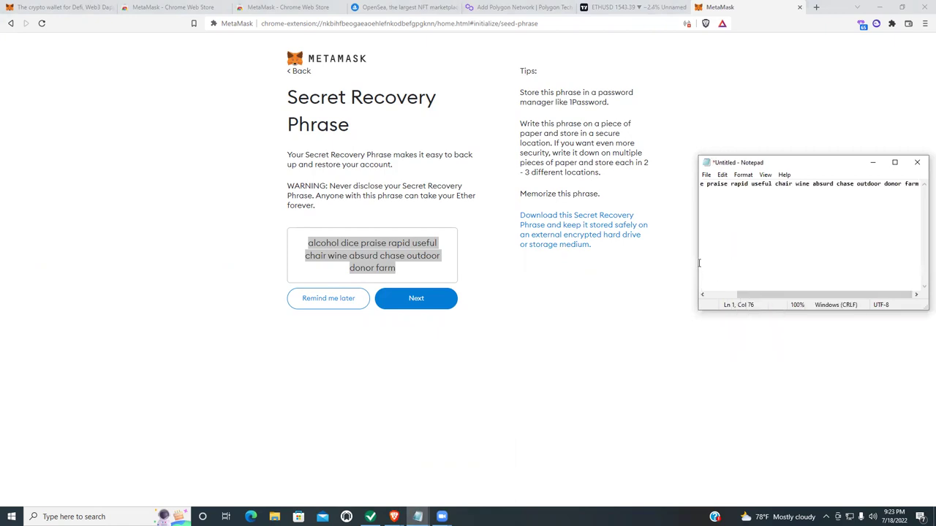
{"action": "left_click_drag", "start_coordinate": [808, 294], "coordinate": [735, 289]}
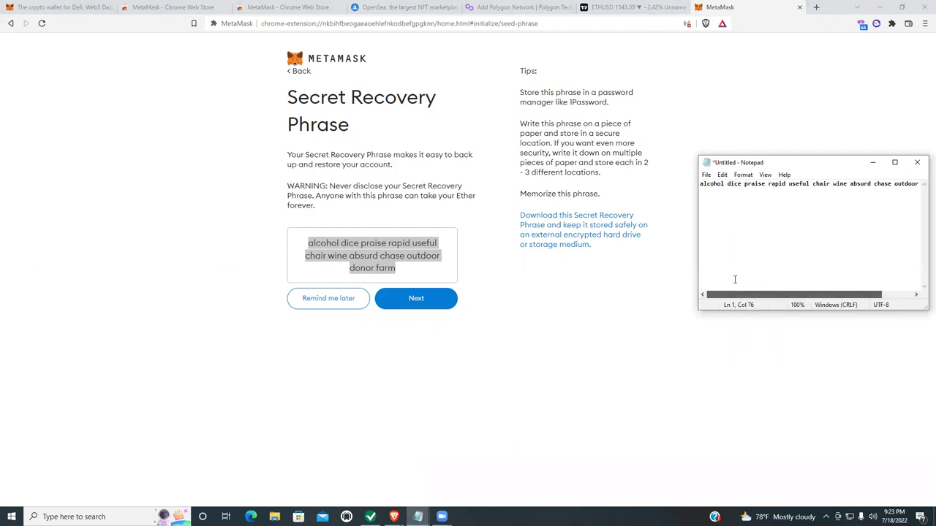
- Continue to the recovery phrase confirmation and select the first four words in the order saved in Notepad
{"action": "left_click", "coordinate": [538, 304]}
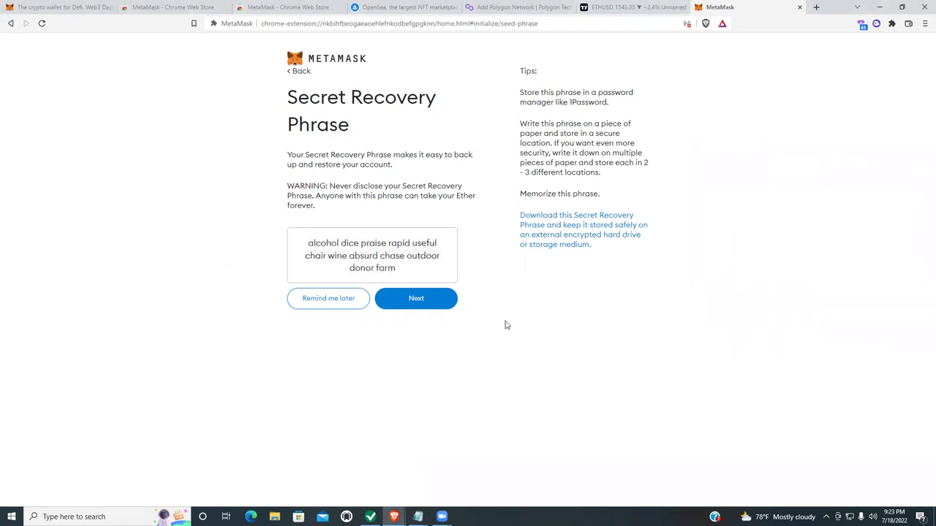
{"action": "left_click", "coordinate": [419, 300]}
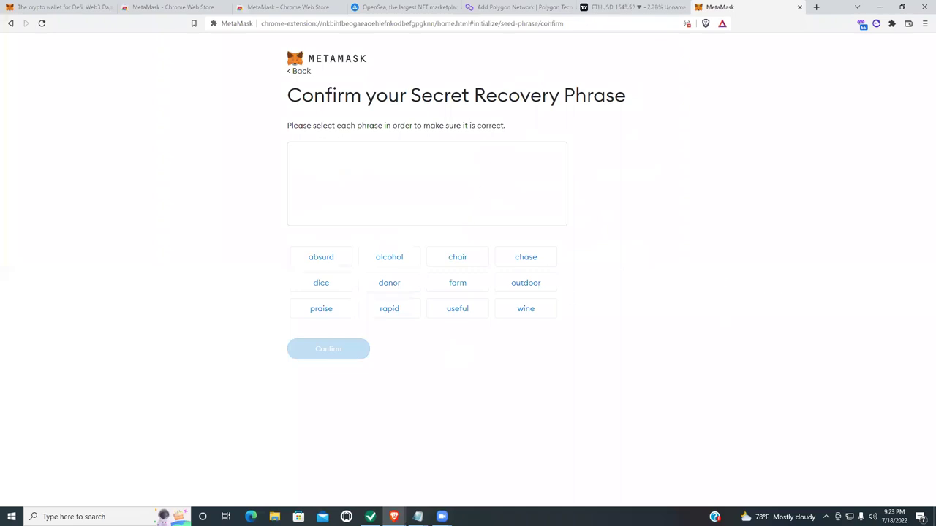
{"action": "mouse_move", "coordinate": [418, 517]}
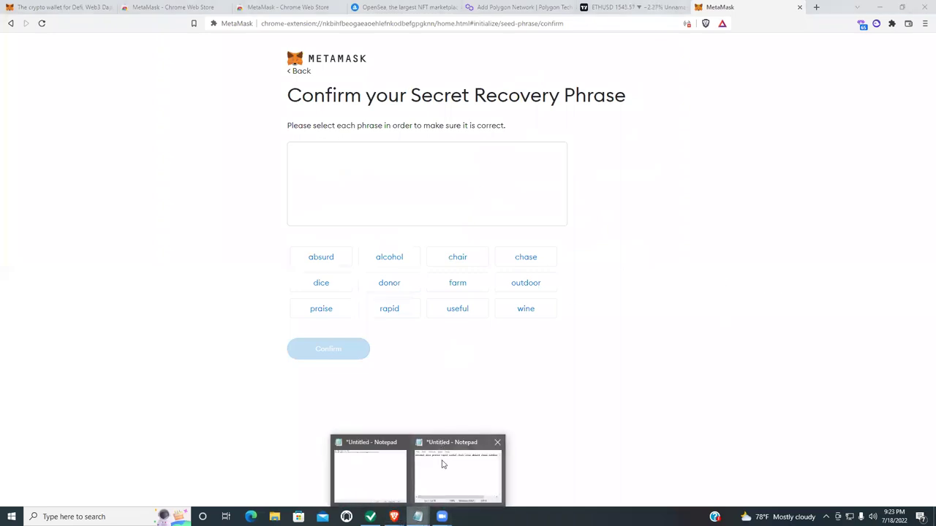
{"action": "left_click", "coordinate": [442, 464]}
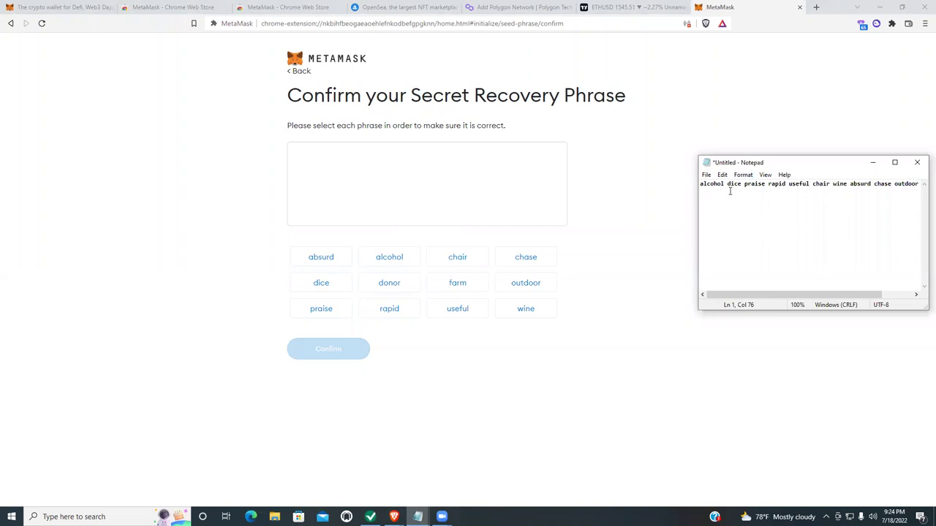
{"action": "left_click", "coordinate": [384, 265]}
{"action": "left_click", "coordinate": [339, 290]}
{"action": "left_click", "coordinate": [330, 310]}
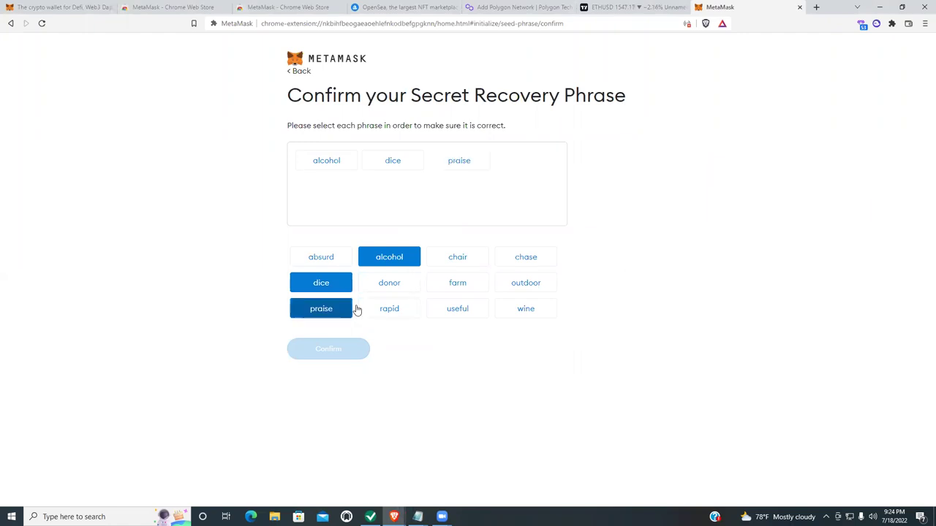
{"action": "left_click", "coordinate": [398, 313]}
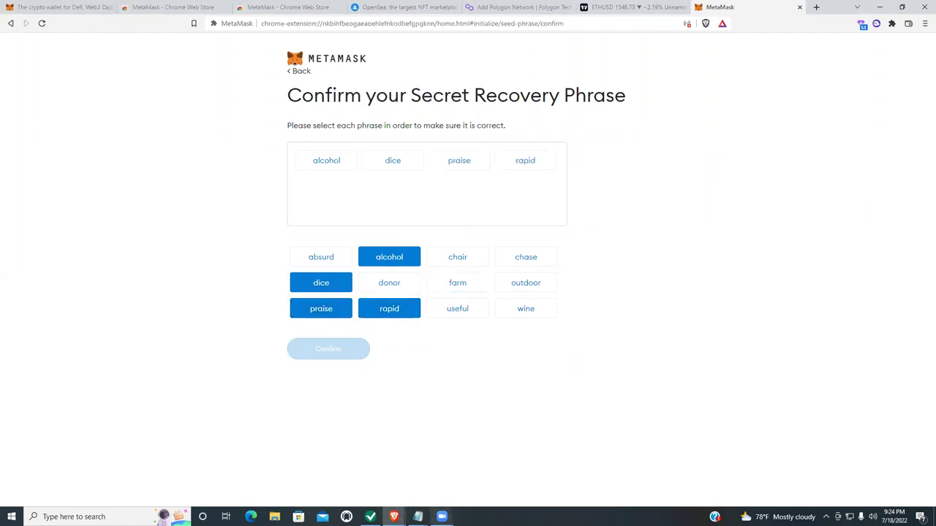
- Check the phrase saved in Notepad and select its fifth, sixth and seventh words in order
{"action": "mouse_move", "coordinate": [418, 517]}
{"action": "left_click", "coordinate": [444, 477]}
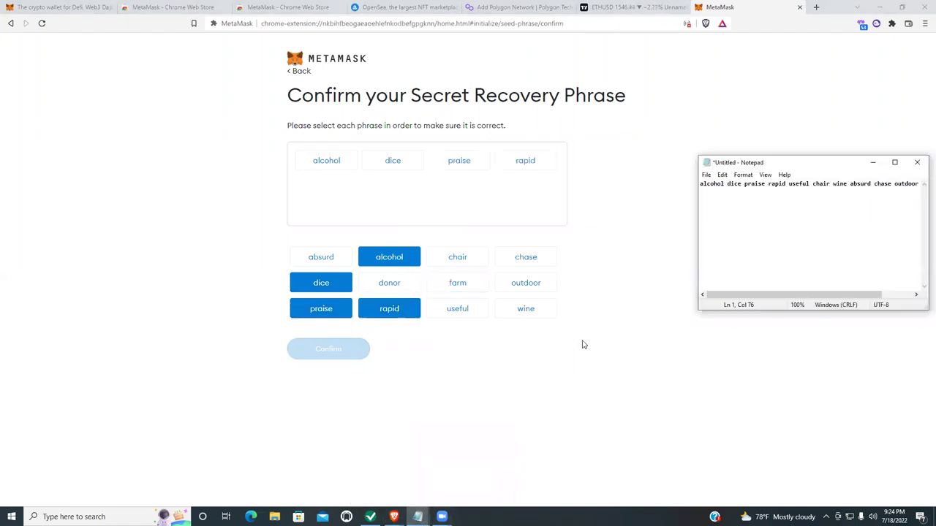
{"action": "left_click", "coordinate": [463, 313]}
{"action": "left_click", "coordinate": [471, 261]}
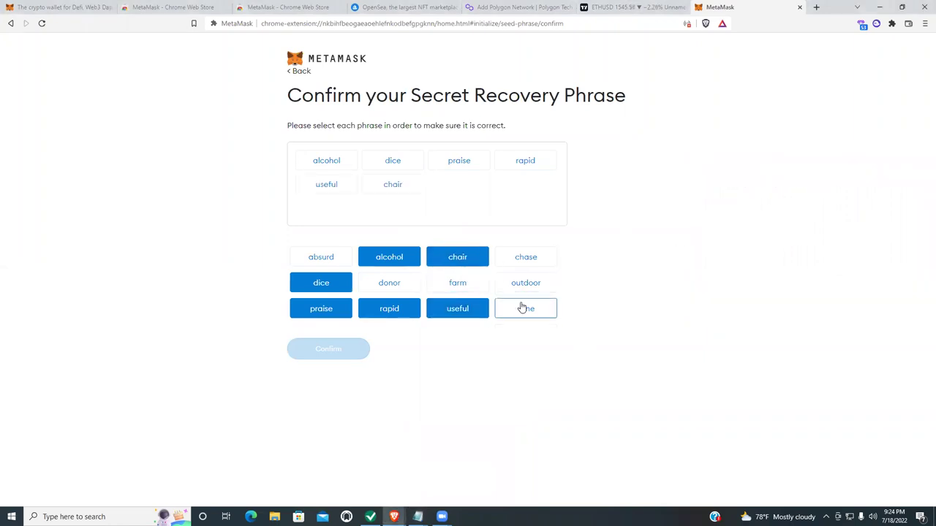
{"action": "left_click", "coordinate": [527, 306]}
- Select the last five recovery words in the order saved in Notepad, and confirm the phrase to finish the wallet setup
{"action": "mouse_move", "coordinate": [419, 516]}
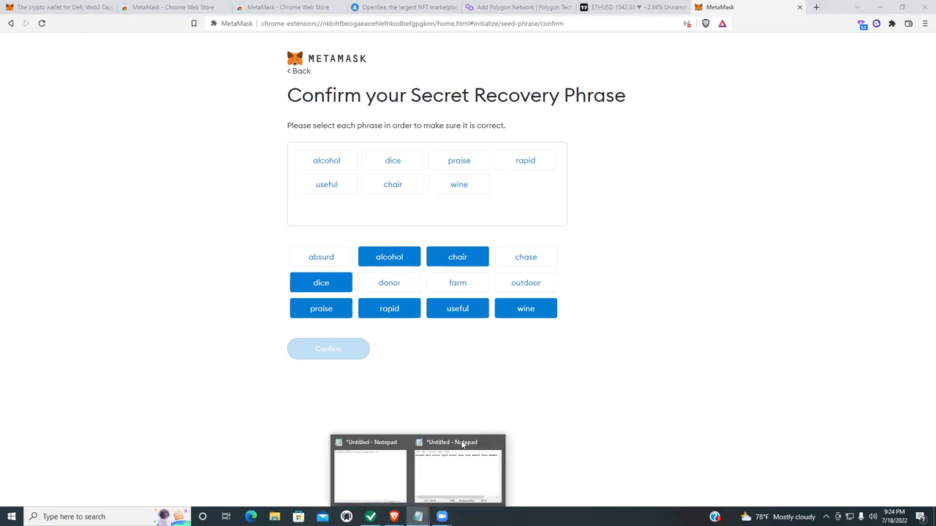
{"action": "left_click", "coordinate": [457, 471]}
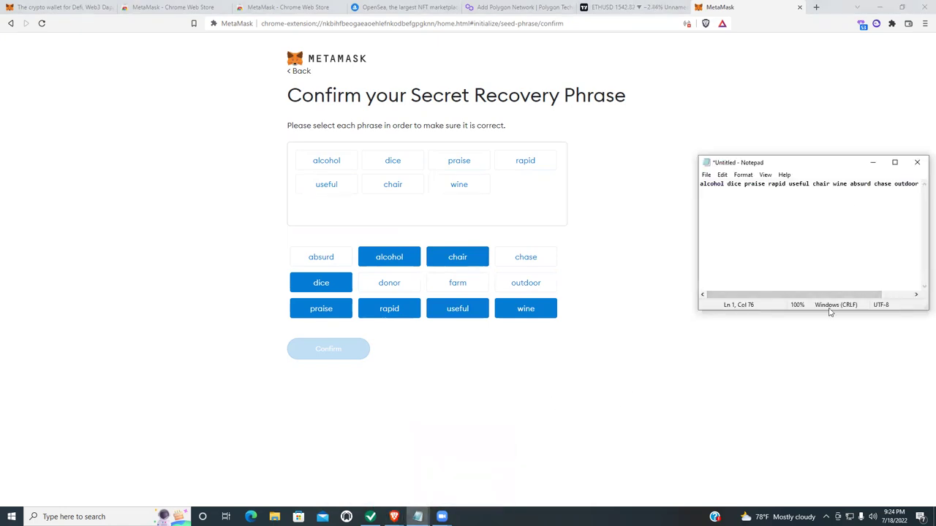
{"action": "left_click_drag", "start_coordinate": [832, 295], "coordinate": [873, 295]}
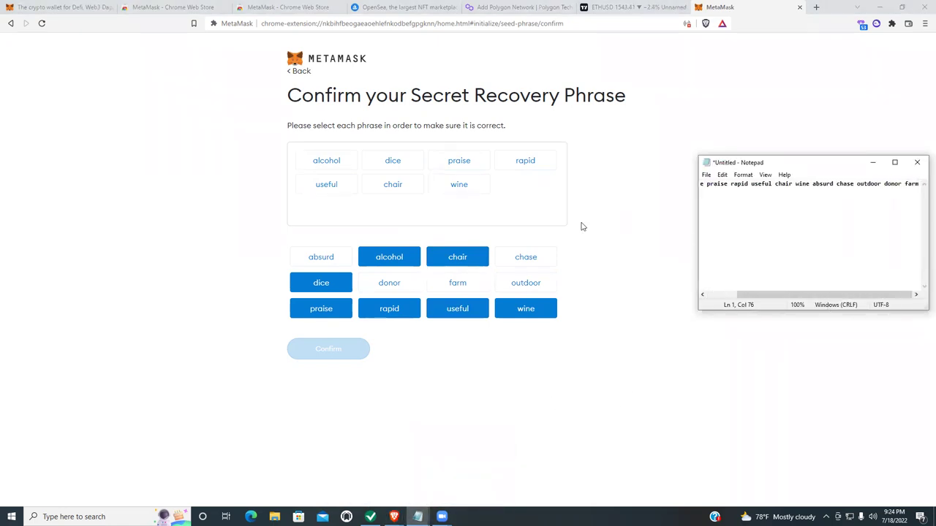
{"action": "left_click", "coordinate": [334, 258]}
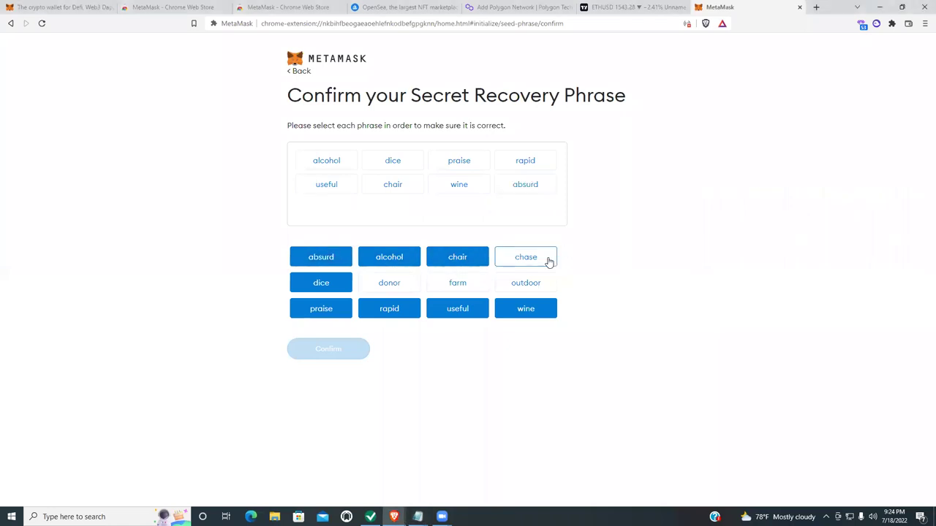
{"action": "left_click", "coordinate": [549, 262]}
{"action": "left_click", "coordinate": [543, 286]}
{"action": "left_click", "coordinate": [387, 290]}
{"action": "left_click", "coordinate": [469, 288]}
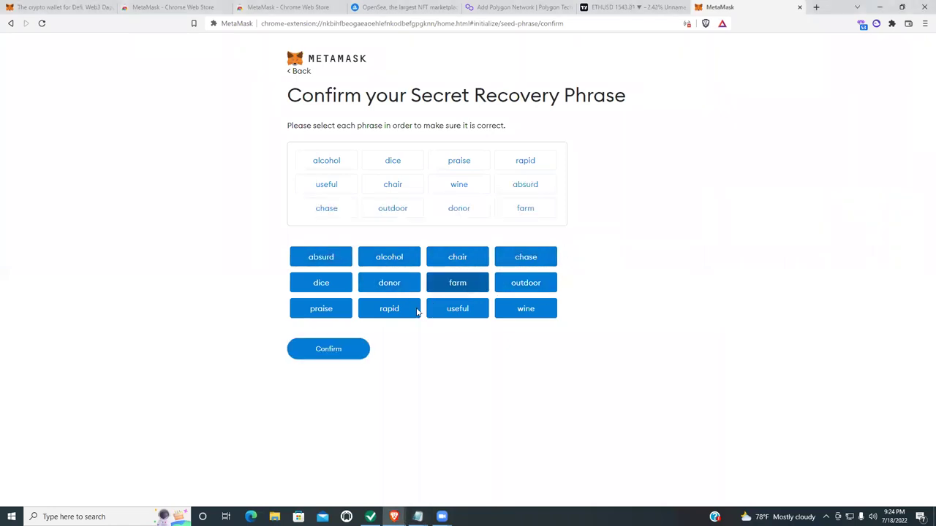
{"action": "left_click", "coordinate": [340, 351]}
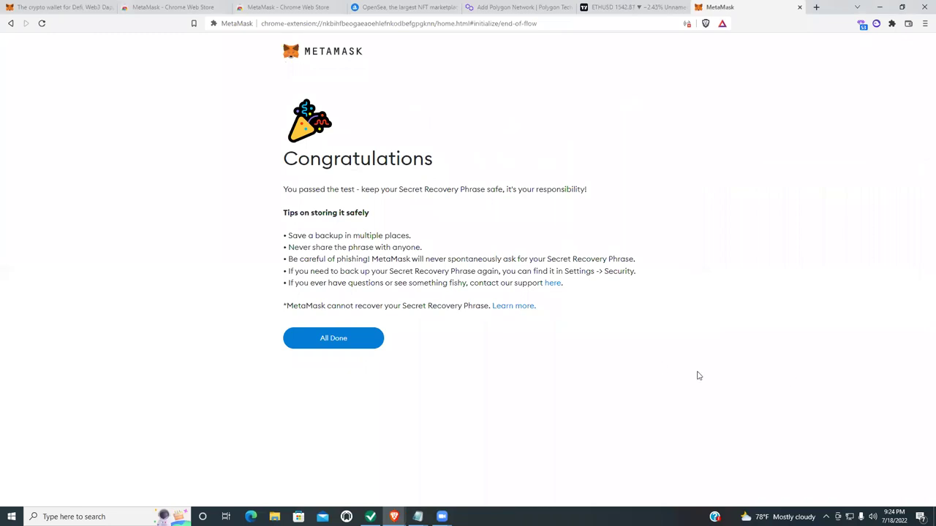
{"action": "left_click", "coordinate": [374, 339]}
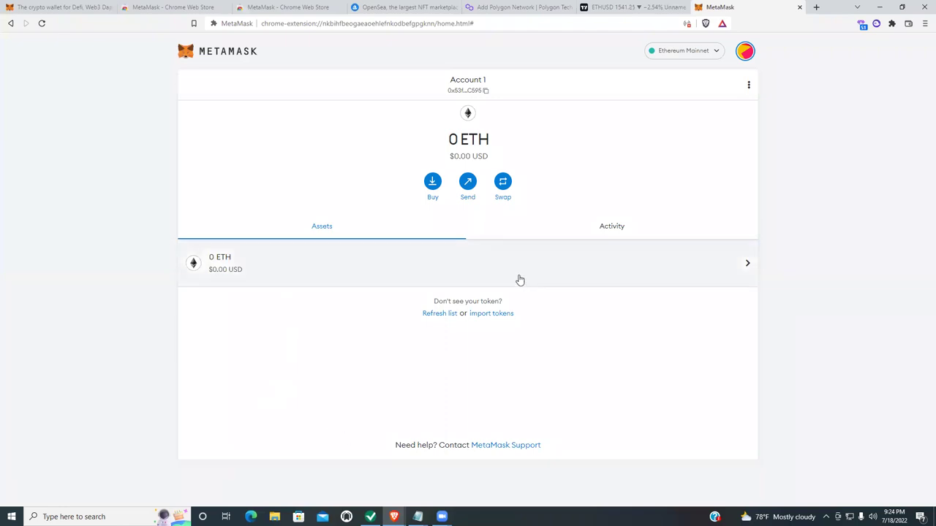
- Examine the new wallet's activity, assets, available networks and account options
{"action": "left_click", "coordinate": [614, 228]}
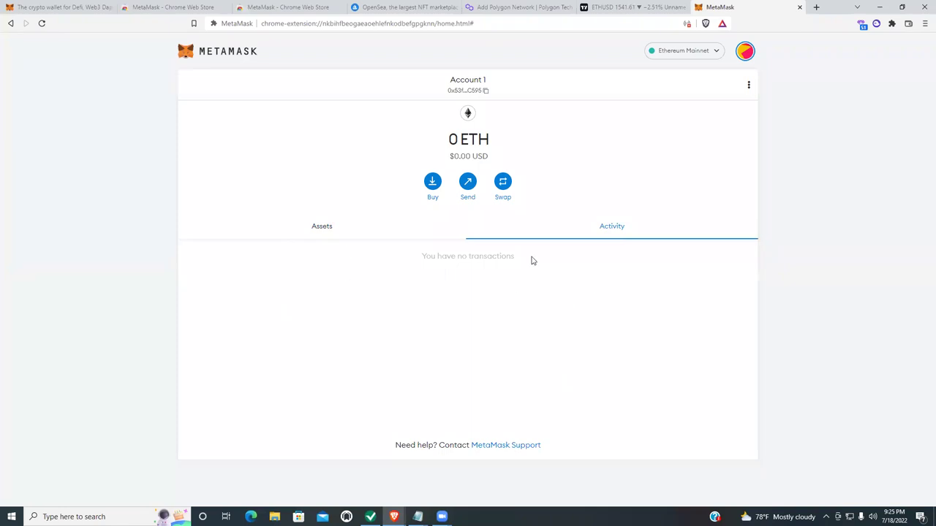
{"action": "left_click", "coordinate": [315, 232]}
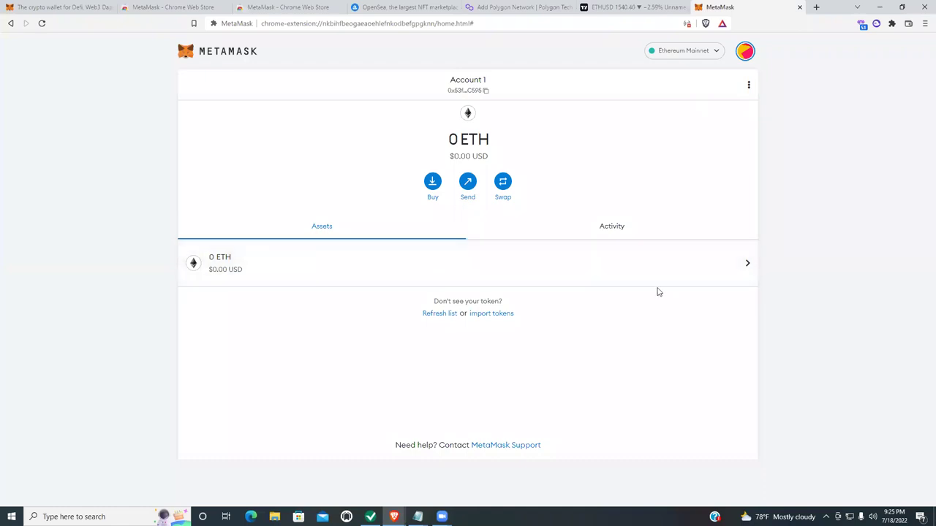
{"action": "left_click", "coordinate": [749, 86]}
{"action": "left_click", "coordinate": [625, 91]}
{"action": "left_click", "coordinate": [715, 52]}
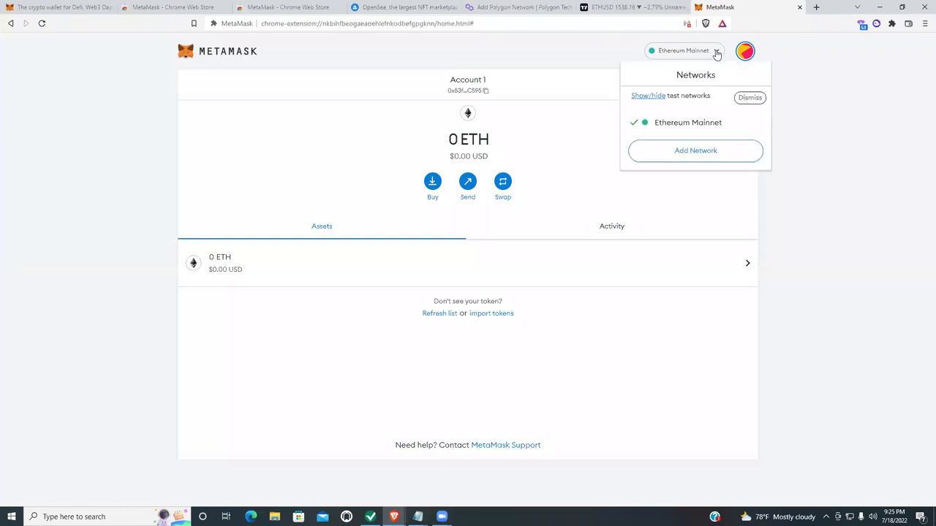
{"action": "left_click", "coordinate": [572, 141]}
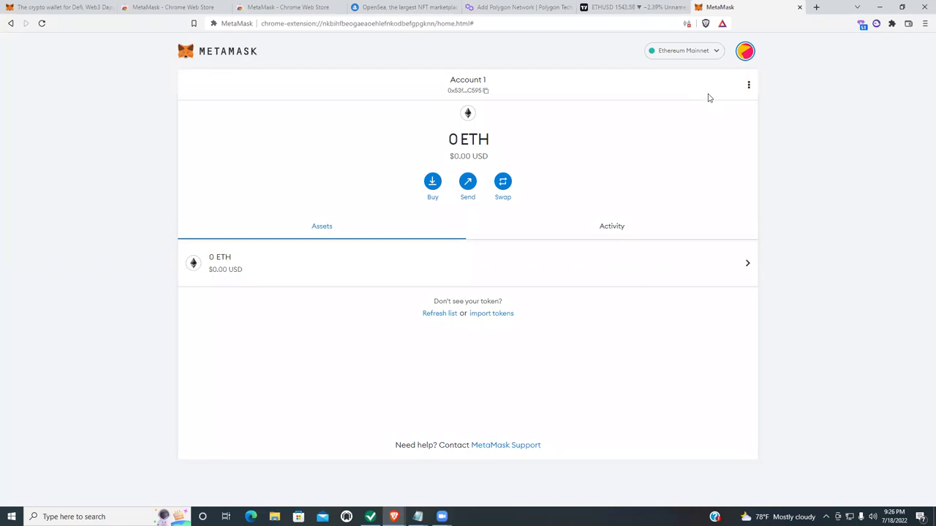
{"action": "left_click", "coordinate": [745, 52]}
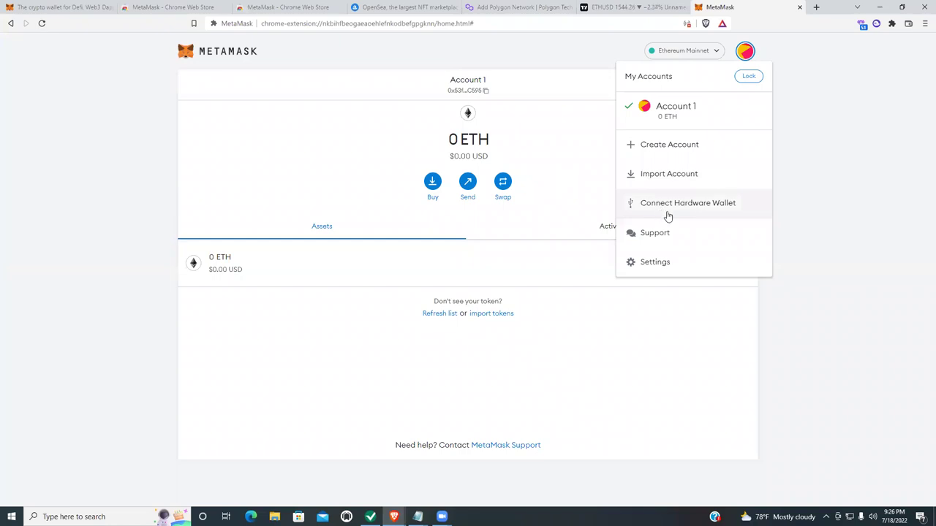
{"action": "left_click", "coordinate": [666, 365]}
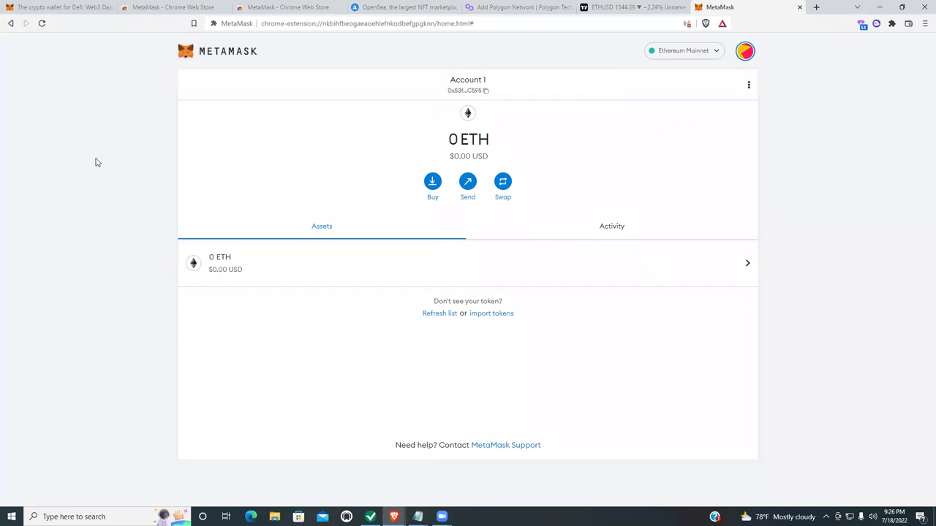
- Minimize the Notepad window holding the recovery phrase, and switch to the OpenSea page in the maximized browser
{"action": "left_click", "coordinate": [903, 9]}
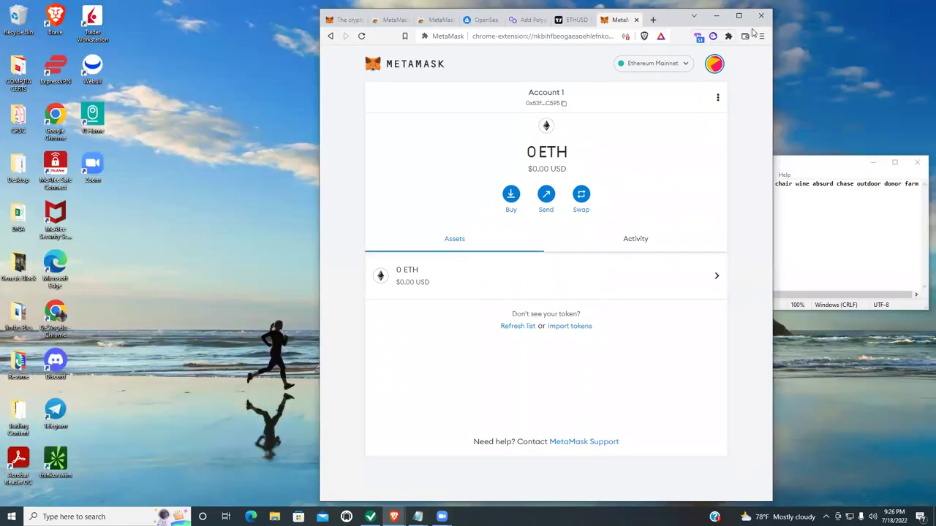
{"action": "left_click", "coordinate": [867, 163]}
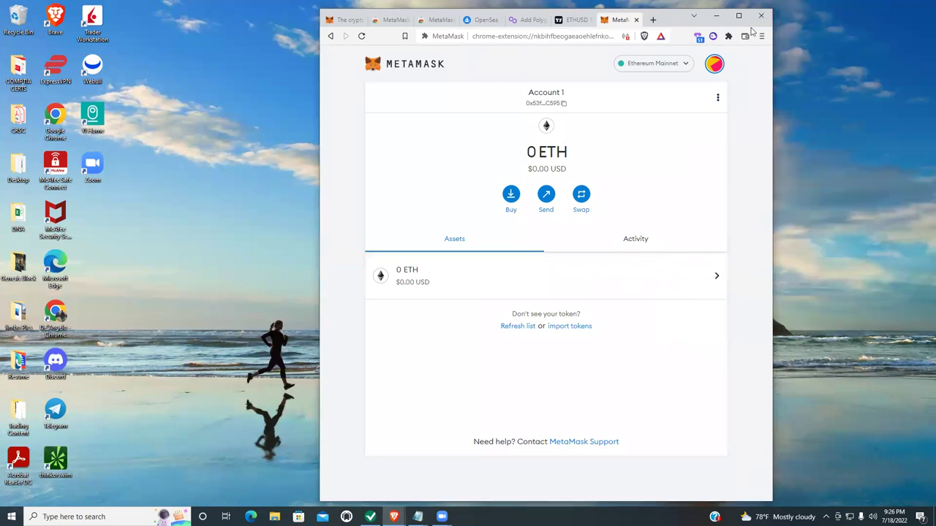
{"action": "left_click_drag", "start_coordinate": [673, 19], "coordinate": [643, 66]}
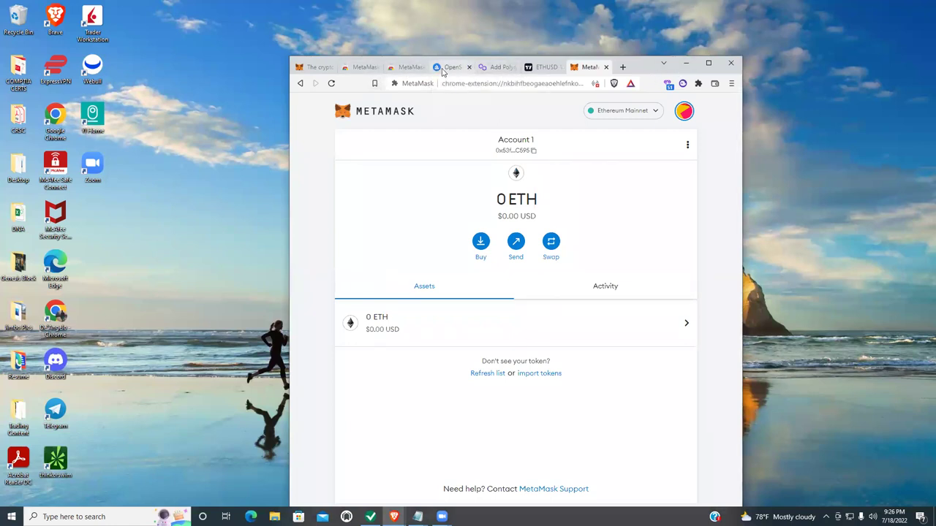
{"action": "left_click", "coordinate": [463, 71]}
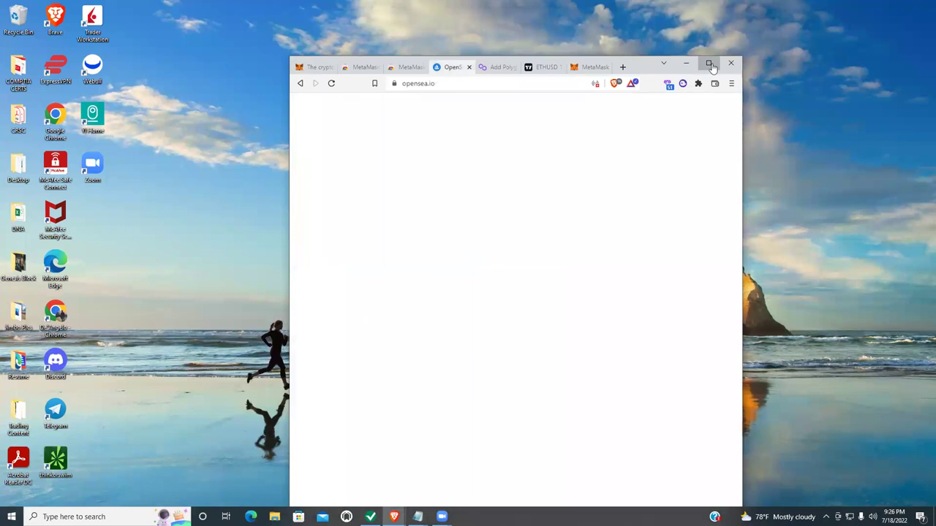
{"action": "left_click", "coordinate": [708, 63]}
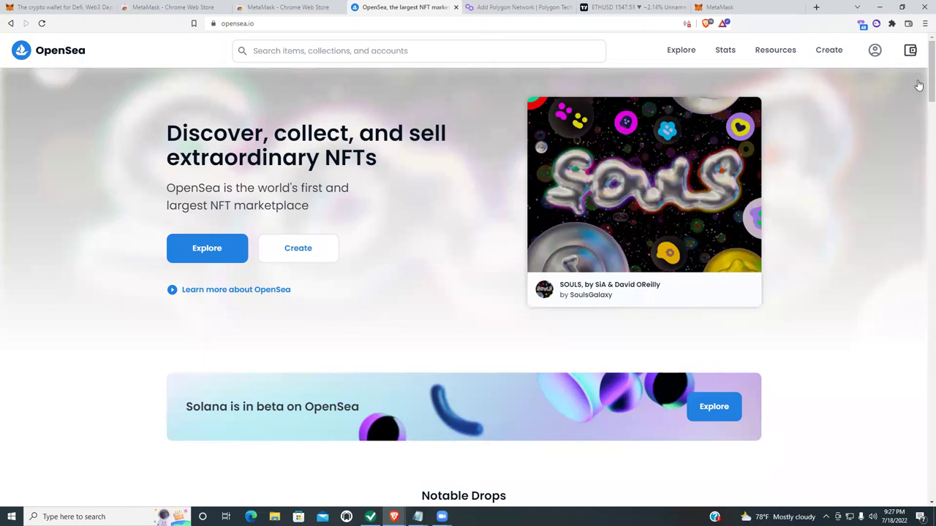
- Try to connect the MetaMask wallet to OpenSea, and check that MetaMask is among the browser's installed extensions
{"action": "left_click", "coordinate": [910, 50]}
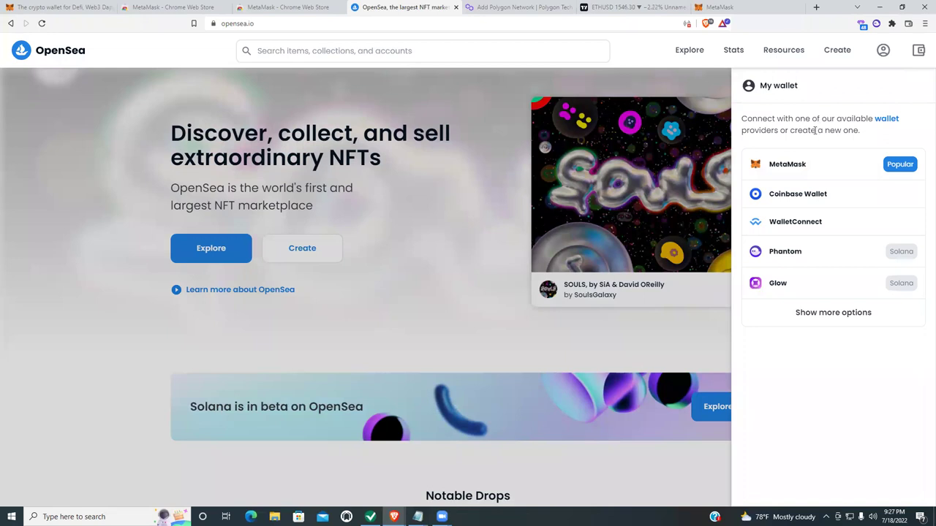
{"action": "left_click", "coordinate": [797, 166]}
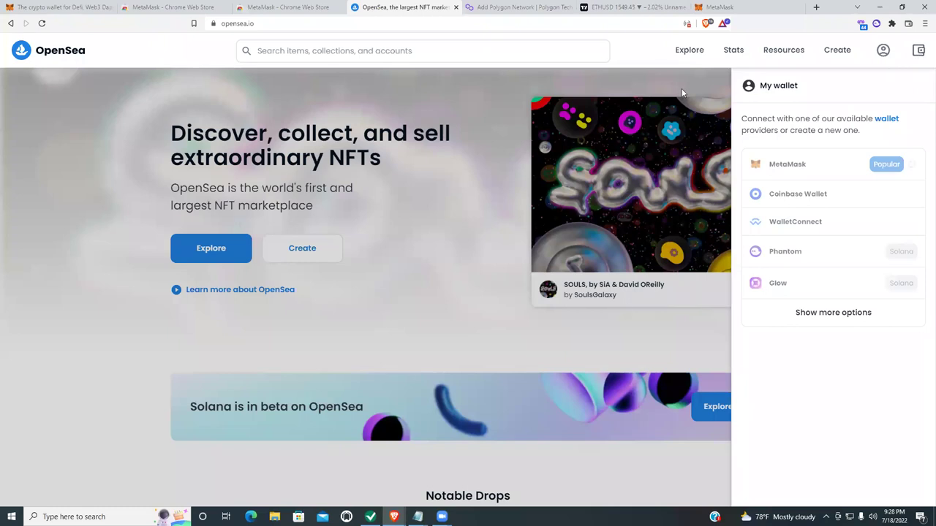
{"action": "left_click", "coordinate": [919, 50]}
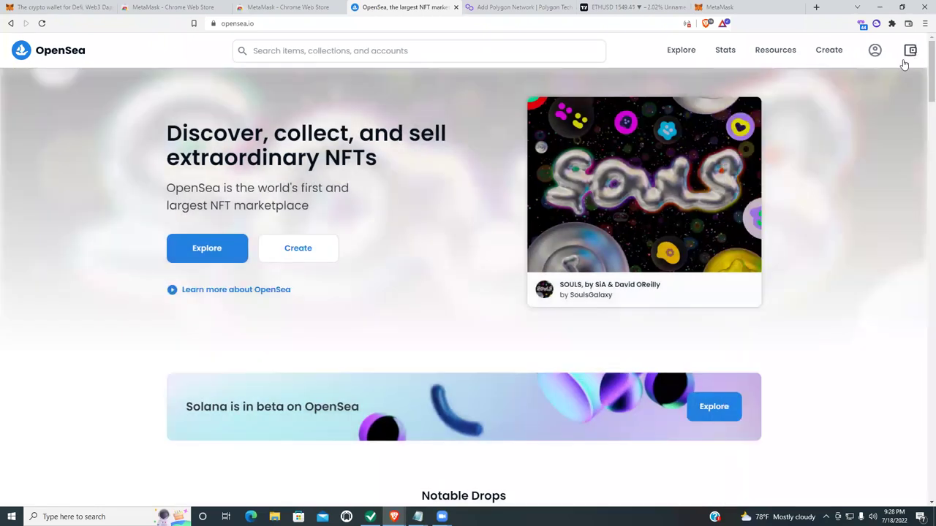
{"action": "left_click", "coordinate": [910, 51]}
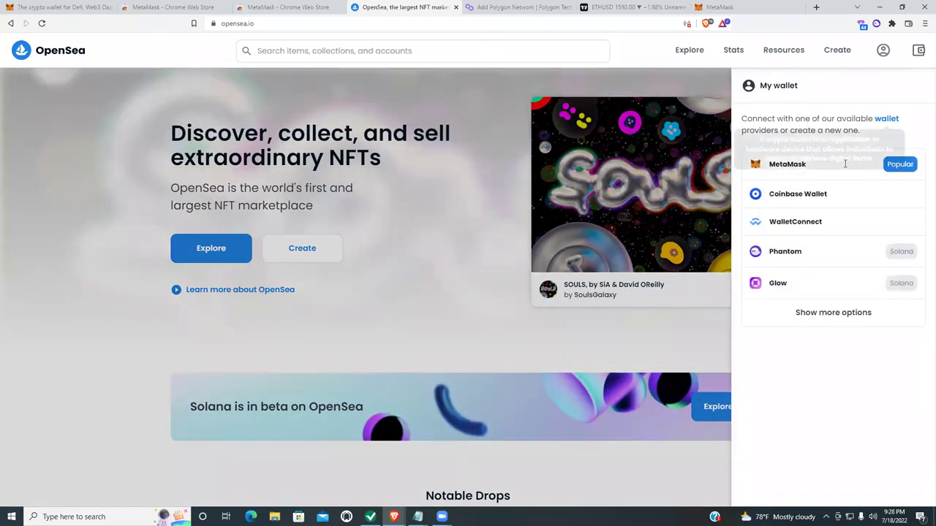
{"action": "left_click", "coordinate": [803, 165]}
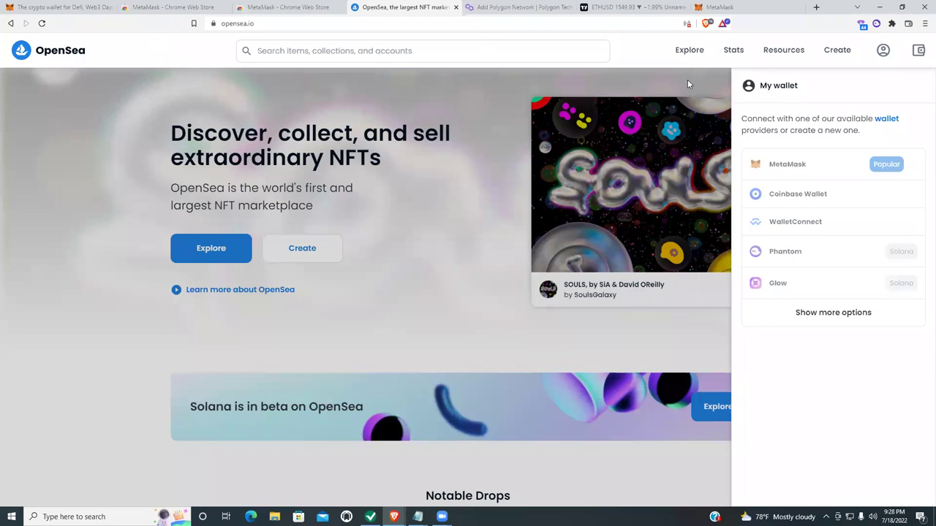
{"action": "left_click", "coordinate": [689, 84]}
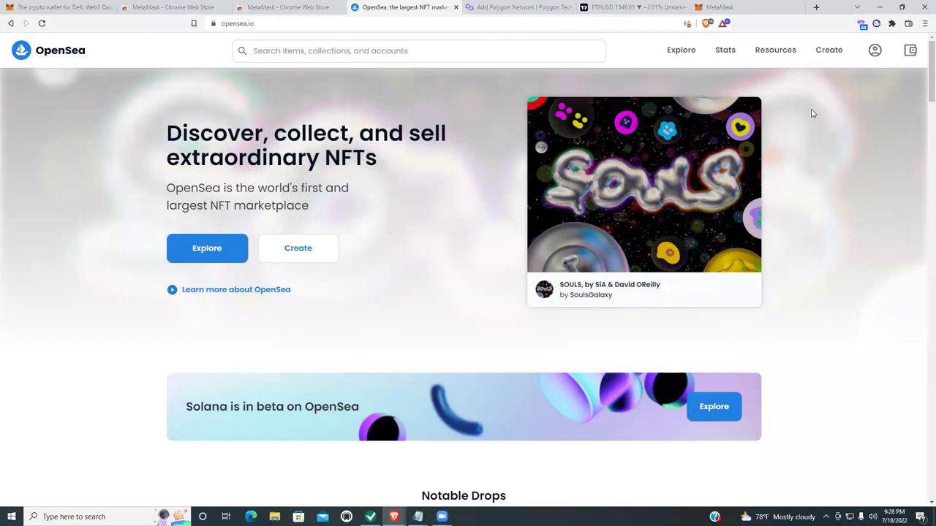
{"action": "left_click", "coordinate": [911, 51]}
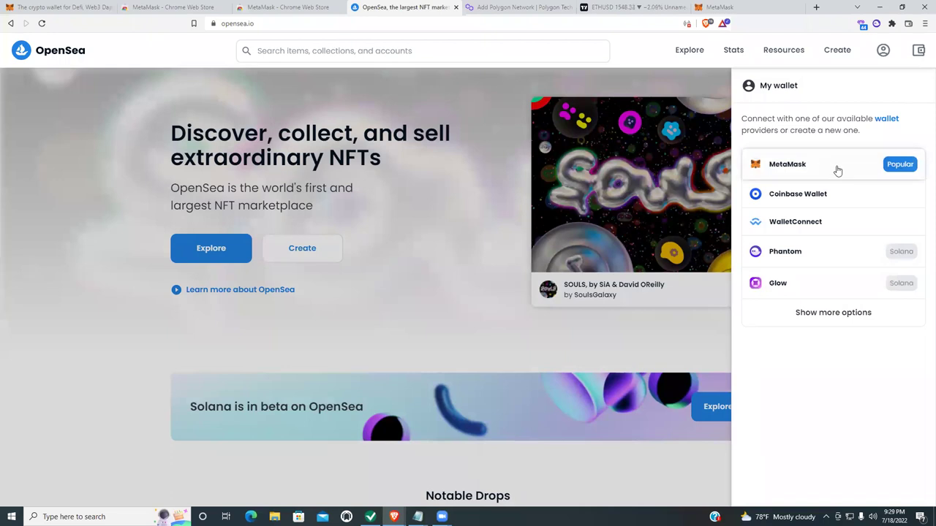
{"action": "left_click", "coordinate": [476, 180]}
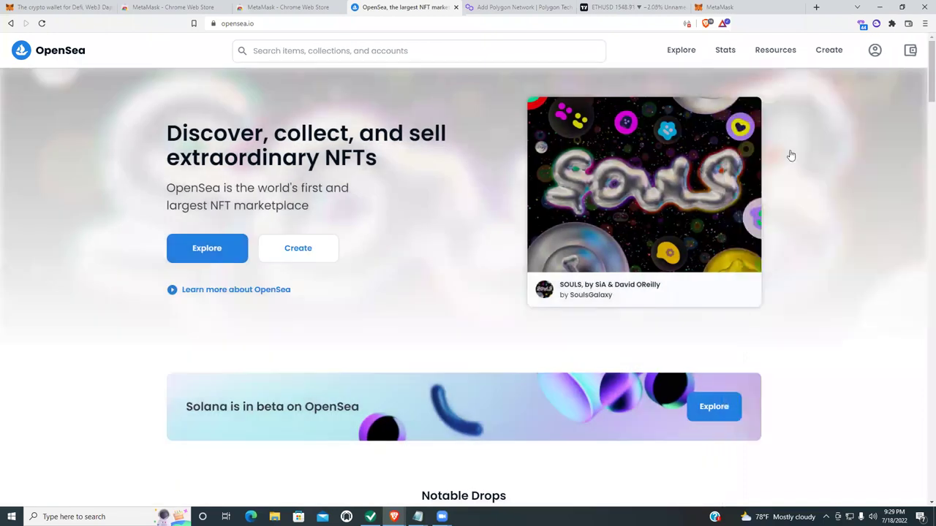
{"action": "left_click", "coordinate": [892, 23]}
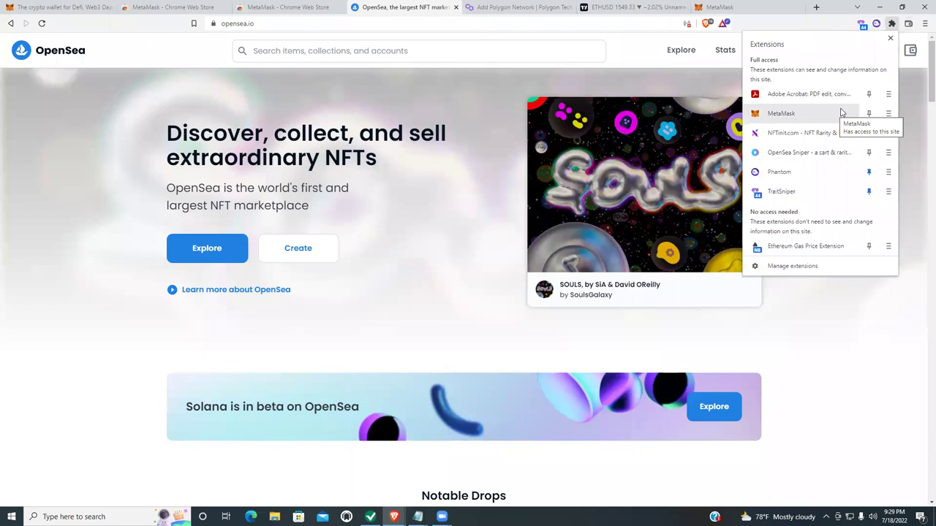
{"action": "left_click", "coordinate": [434, 93]}
- Reload the OpenSea page and connect Account 1 of the MetaMask wallet to it
{"action": "left_click", "coordinate": [43, 24]}
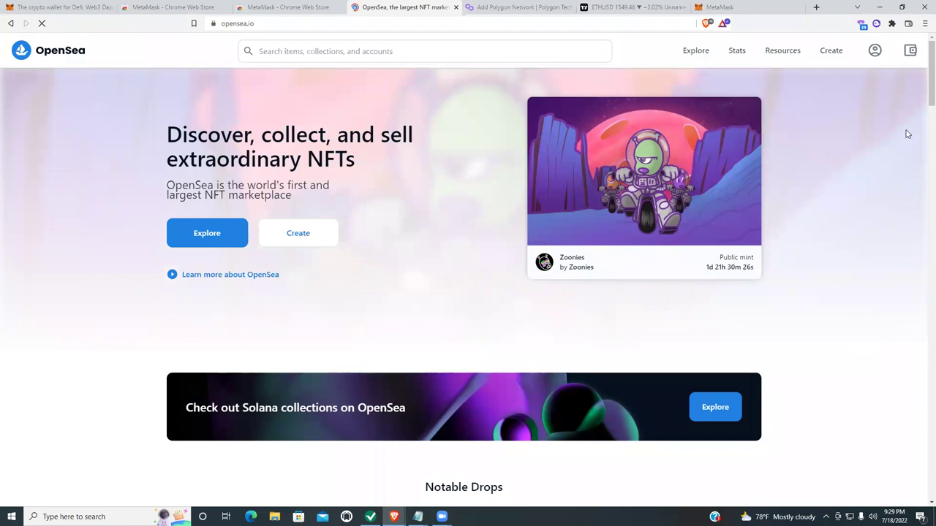
{"action": "left_click", "coordinate": [911, 51]}
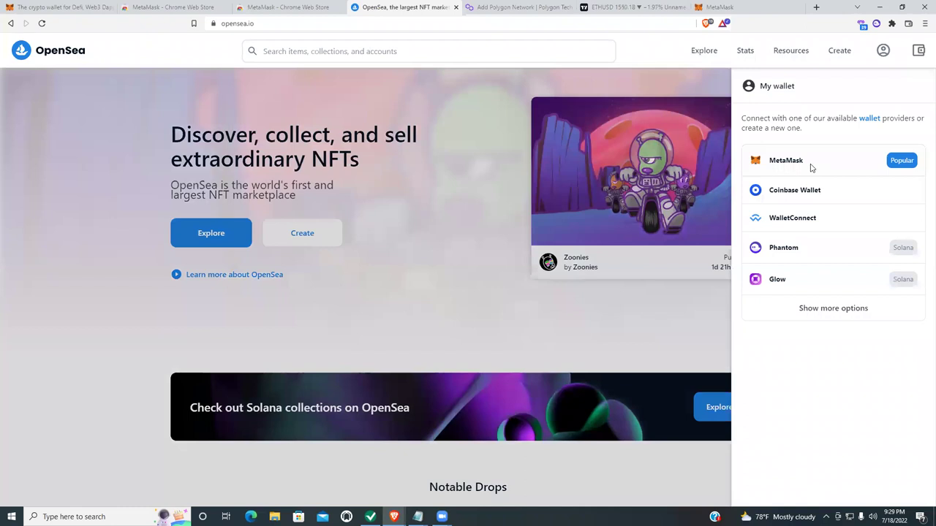
{"action": "left_click", "coordinate": [810, 167]}
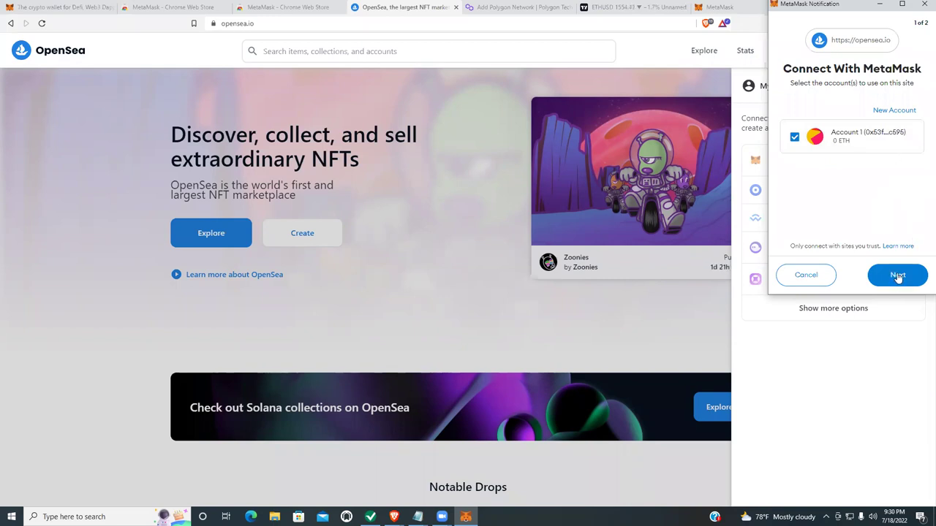
{"action": "left_click", "coordinate": [897, 277]}
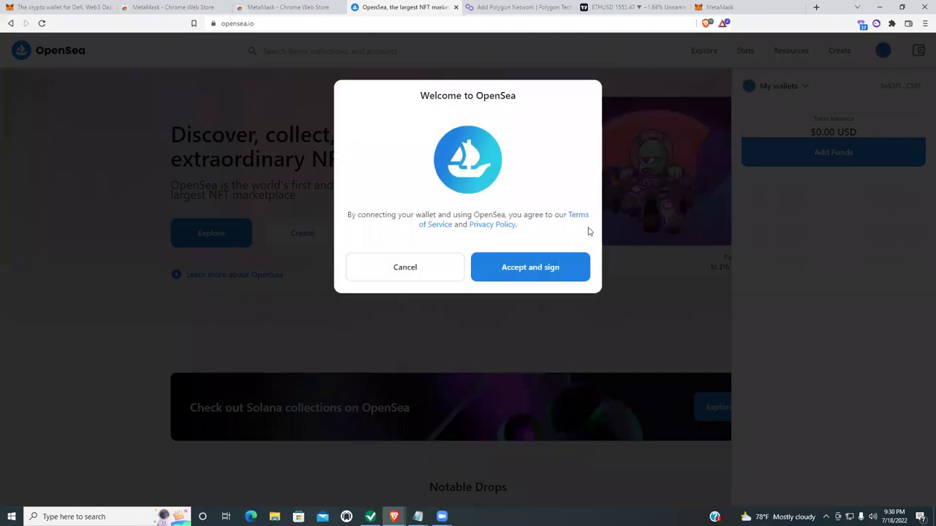
- Accept OpenSea's terms, review and sign the MetaMask signature request, and close the wallet overview
{"action": "left_click", "coordinate": [506, 270]}
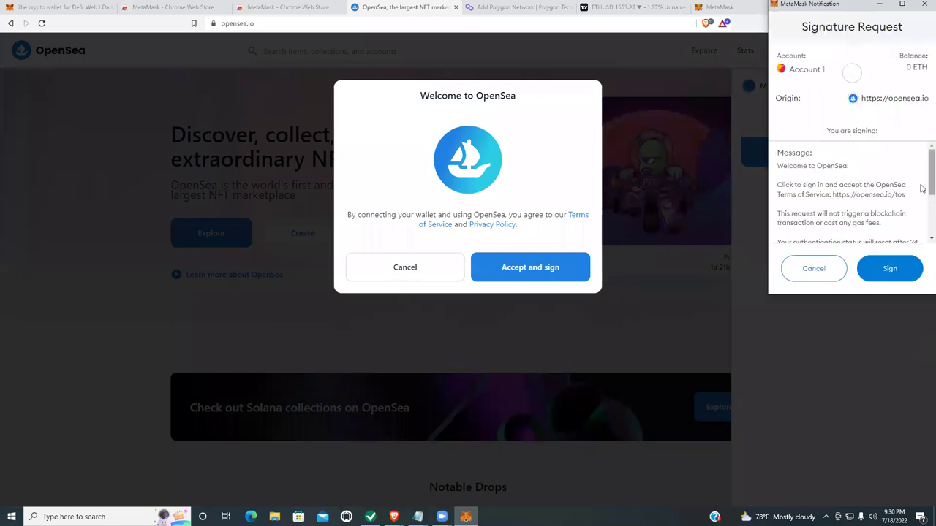
{"action": "scroll", "coordinate": [924, 218], "scroll_direction": "down", "scroll_amount": 2}
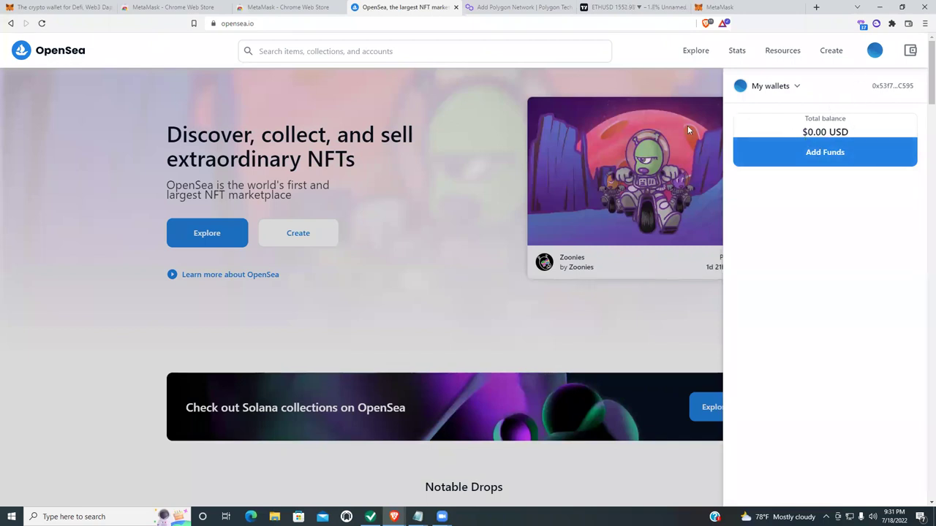
{"action": "left_click", "coordinate": [467, 210]}
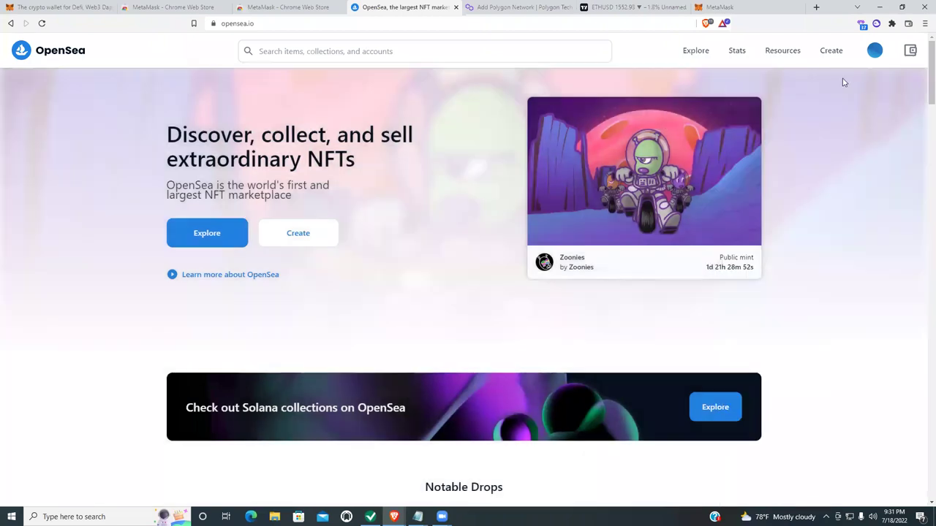
- Go to the account's My Collections page and start creating a new collection
{"action": "mouse_move", "coordinate": [874, 50]}
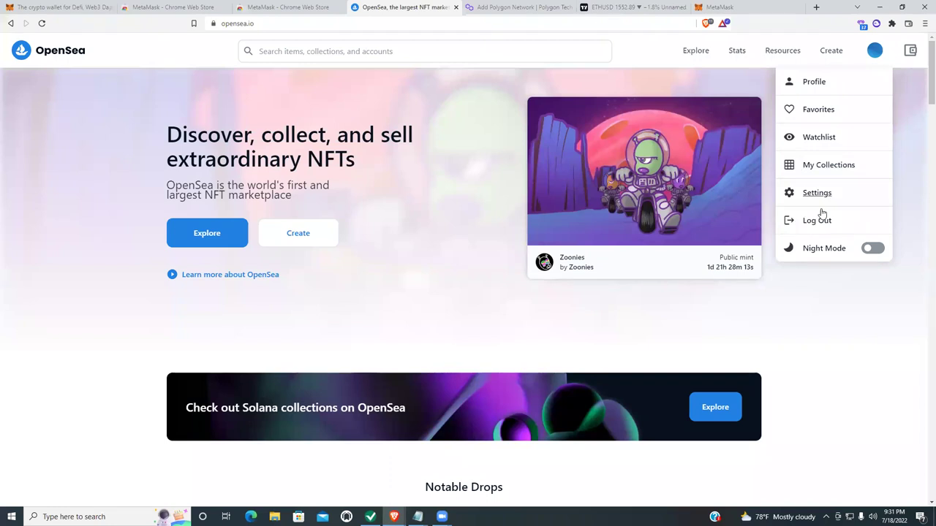
{"action": "left_click", "coordinate": [826, 165]}
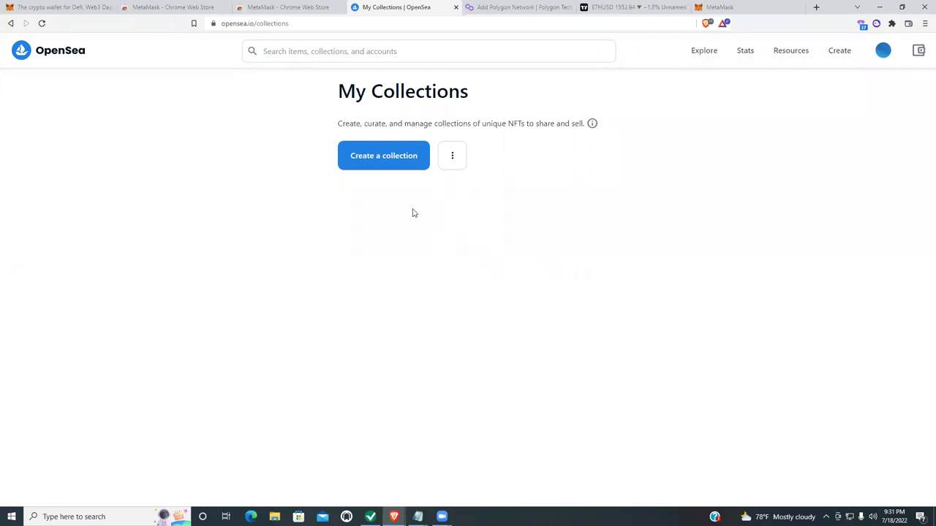
{"action": "left_click", "coordinate": [384, 159]}
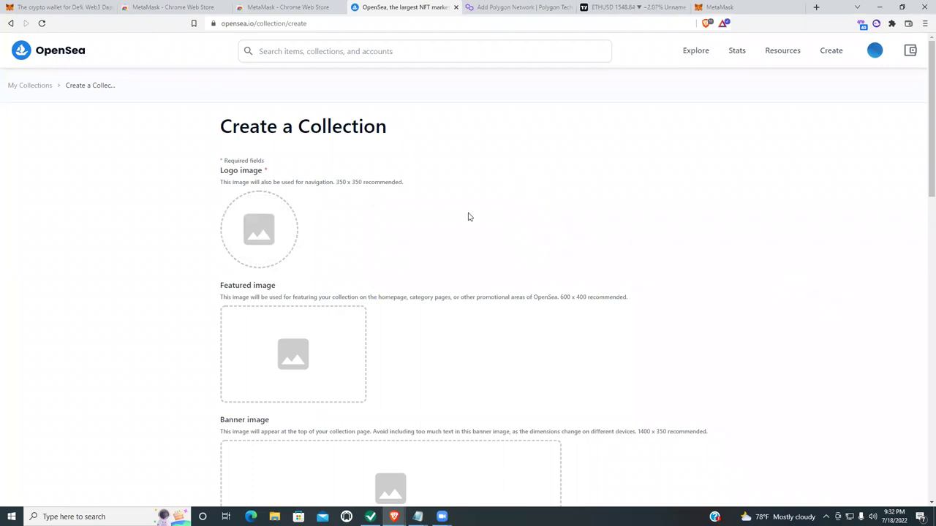
- Look over the collection form and upload Satoshi 8 from the Desktop's Genesis Block folder as the logo image
{"action": "scroll", "coordinate": [692, 220], "scroll_direction": "down", "scroll_amount": 1}
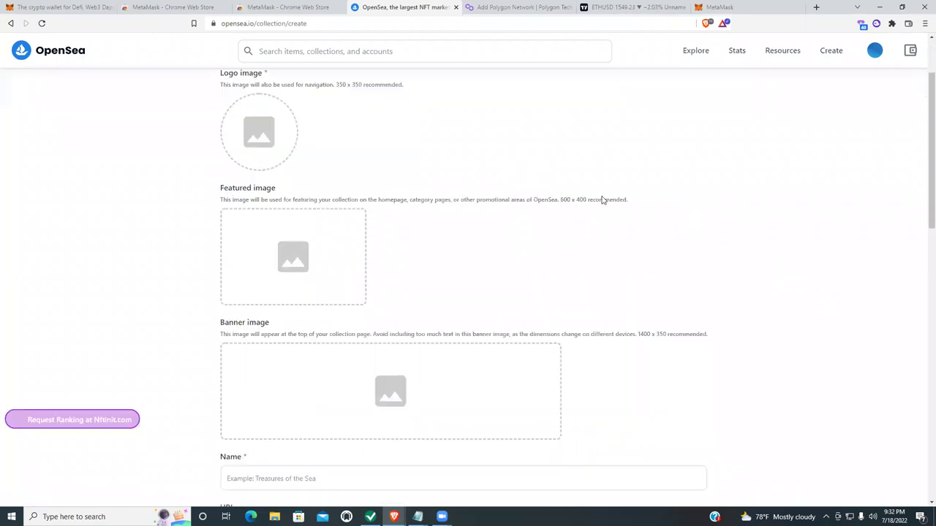
{"action": "scroll", "coordinate": [541, 179], "scroll_direction": "down", "scroll_amount": 1}
{"action": "scroll", "coordinate": [552, 219], "scroll_direction": "up", "scroll_amount": 1}
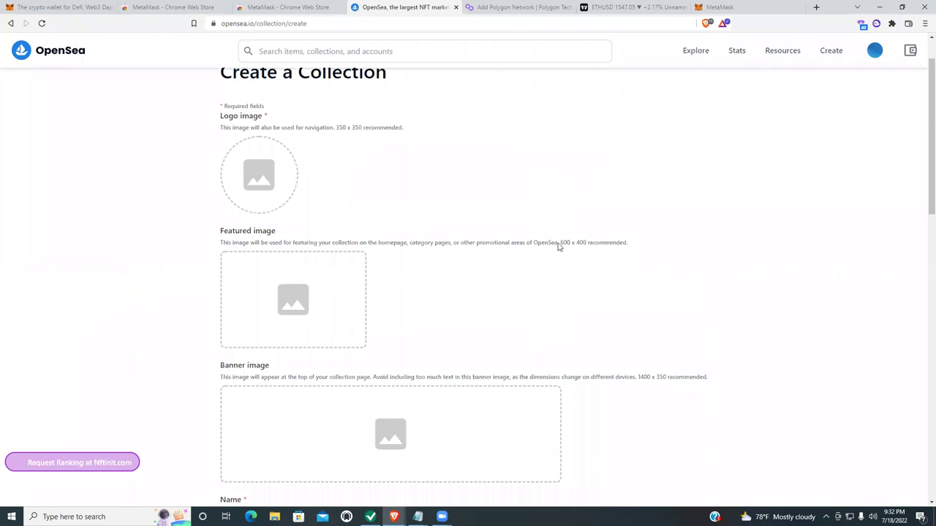
{"action": "scroll", "coordinate": [558, 246], "scroll_direction": "up", "scroll_amount": 1}
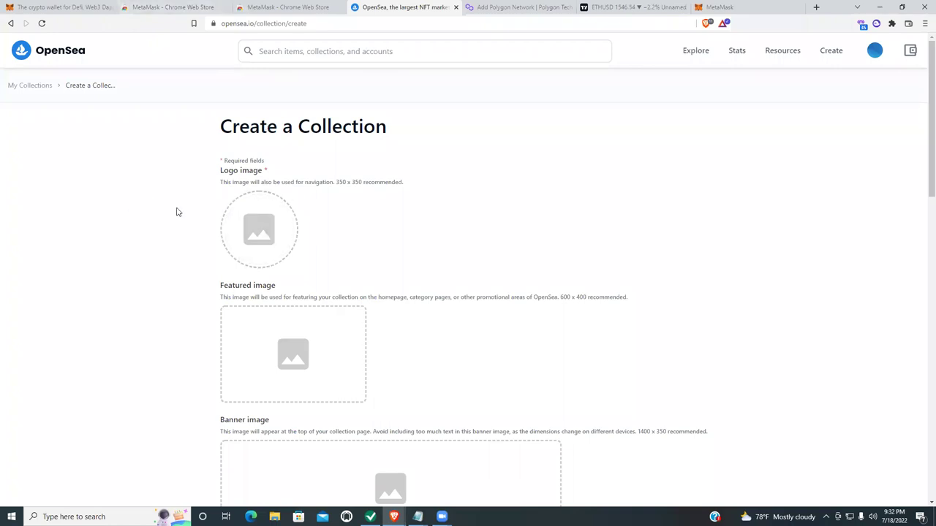
{"action": "left_click", "coordinate": [256, 238]}
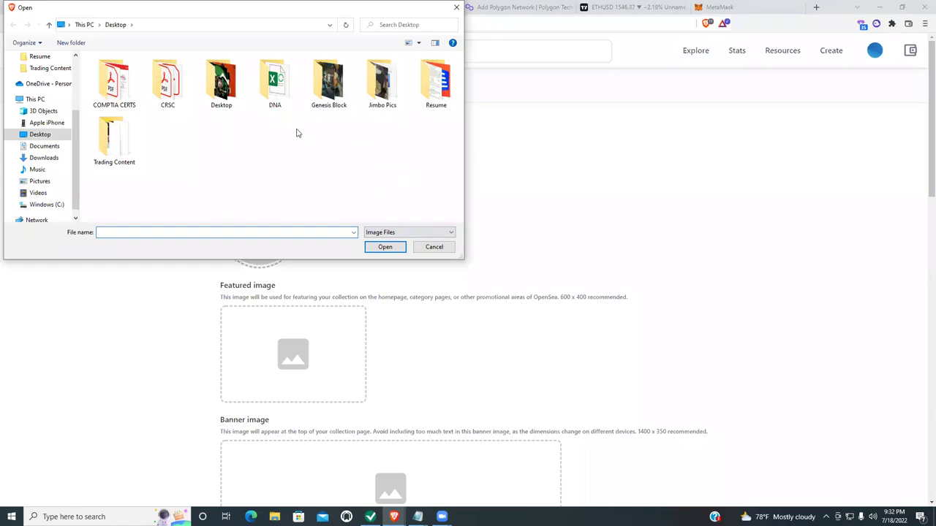
{"action": "double_click", "coordinate": [328, 82]}
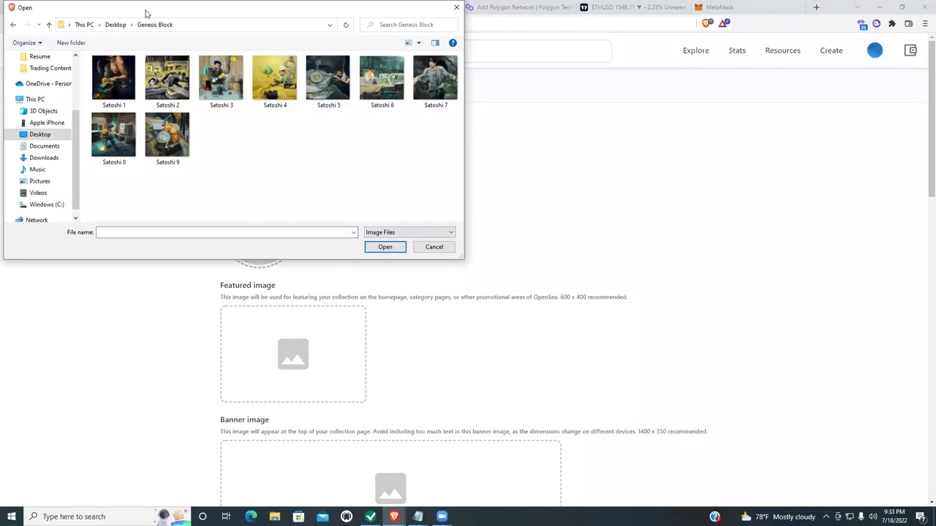
{"action": "left_click_drag", "start_coordinate": [146, 12], "coordinate": [509, 87]}
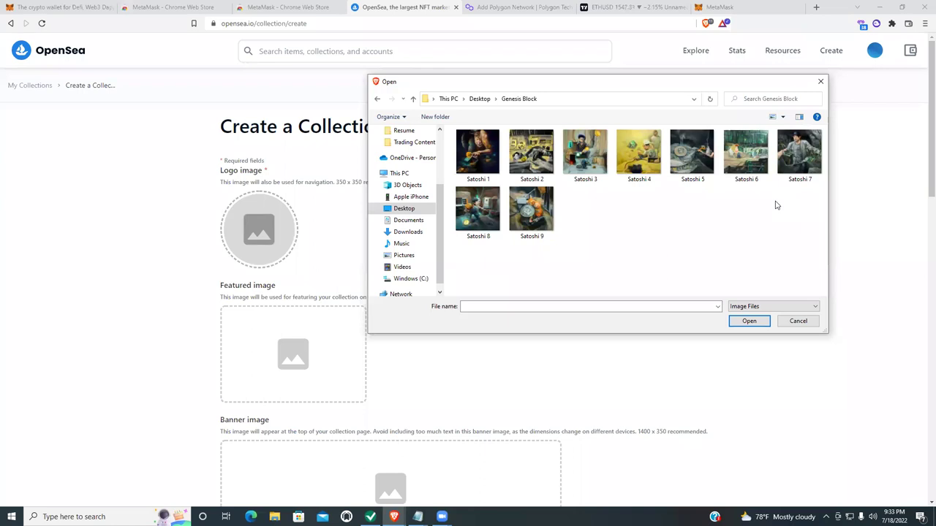
{"action": "left_click", "coordinate": [472, 212]}
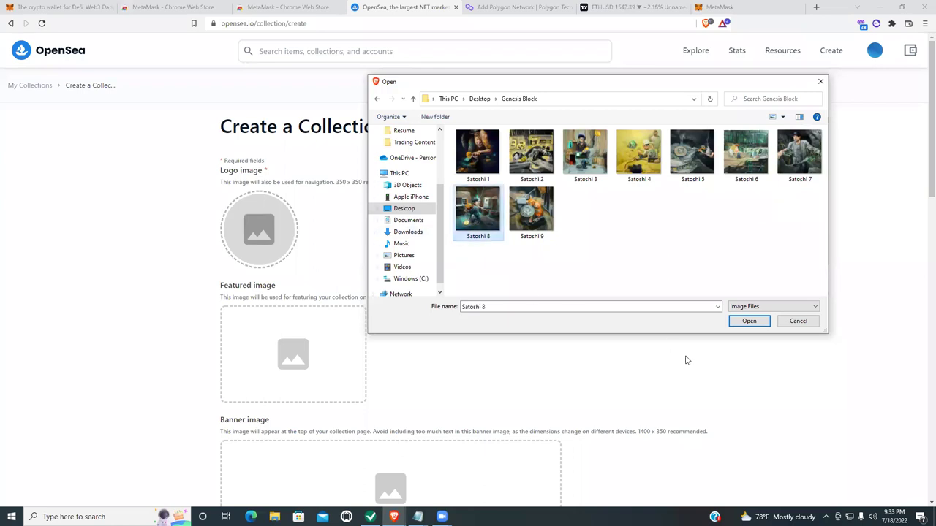
{"action": "left_click", "coordinate": [756, 323]}
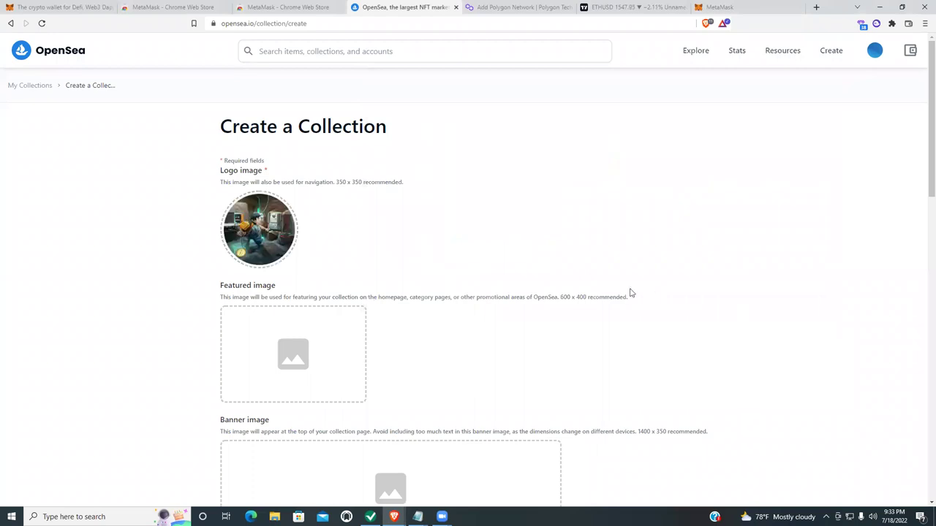
- Upload Satoshi 6 from the Genesis Block folder as the collection's featured image
{"action": "scroll", "coordinate": [727, 278], "scroll_direction": "down", "scroll_amount": 2}
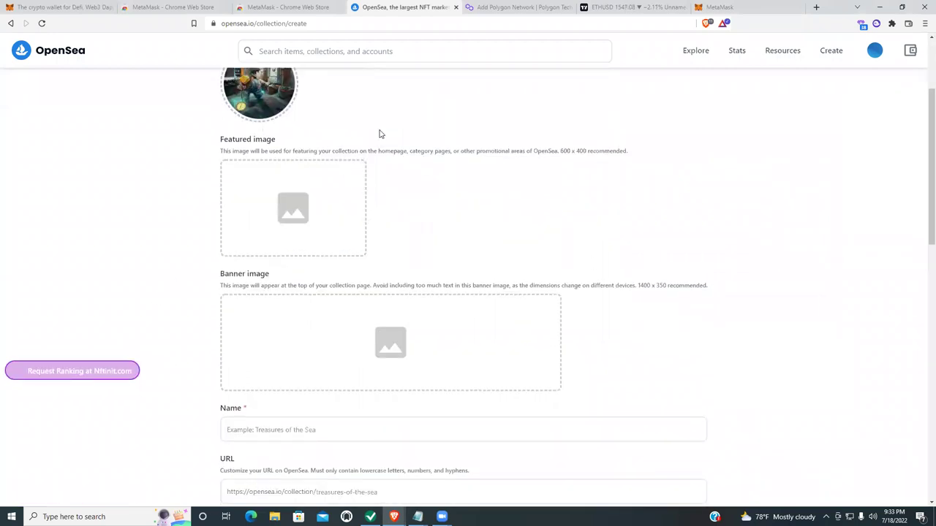
{"action": "left_click", "coordinate": [345, 221]}
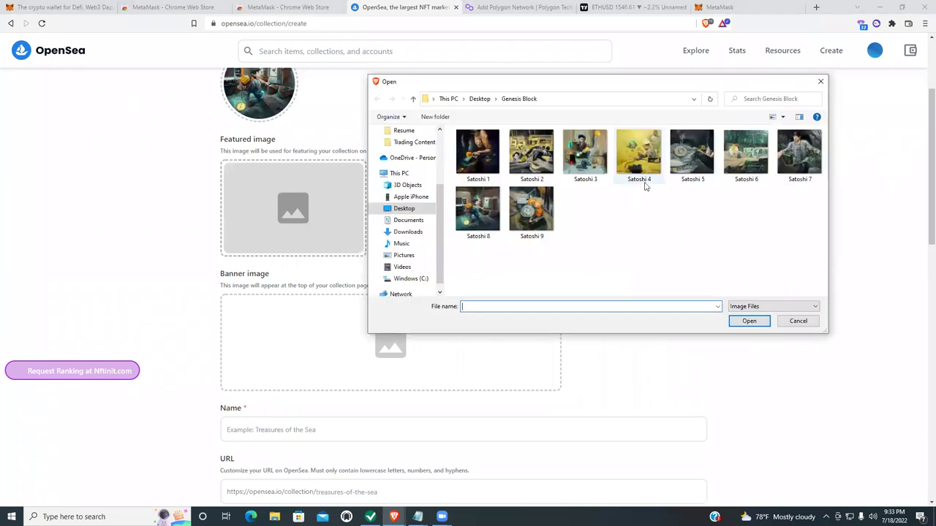
{"action": "left_click", "coordinate": [731, 161]}
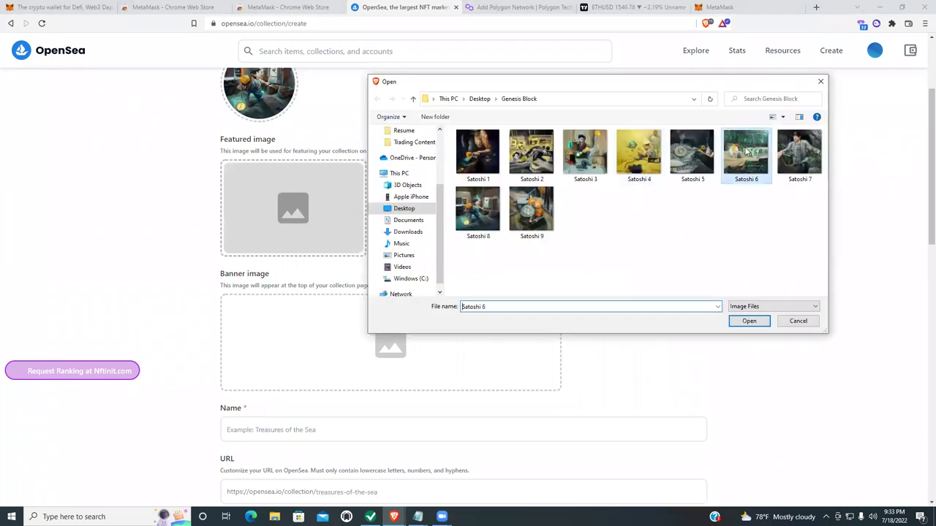
{"action": "left_click", "coordinate": [753, 324]}
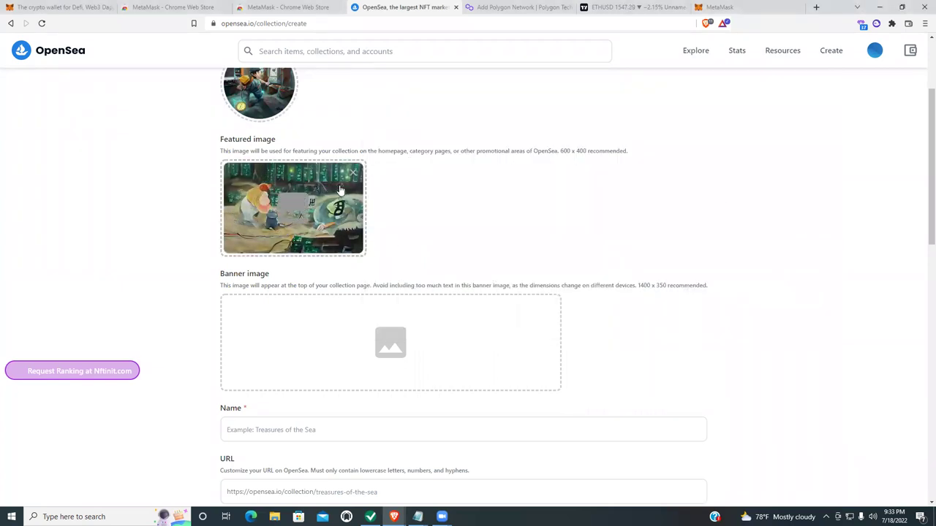
- Upload Satoshi 7 from the Genesis Block folder as the collection's banner image
{"action": "scroll", "coordinate": [407, 315], "scroll_direction": "down", "scroll_amount": 2}
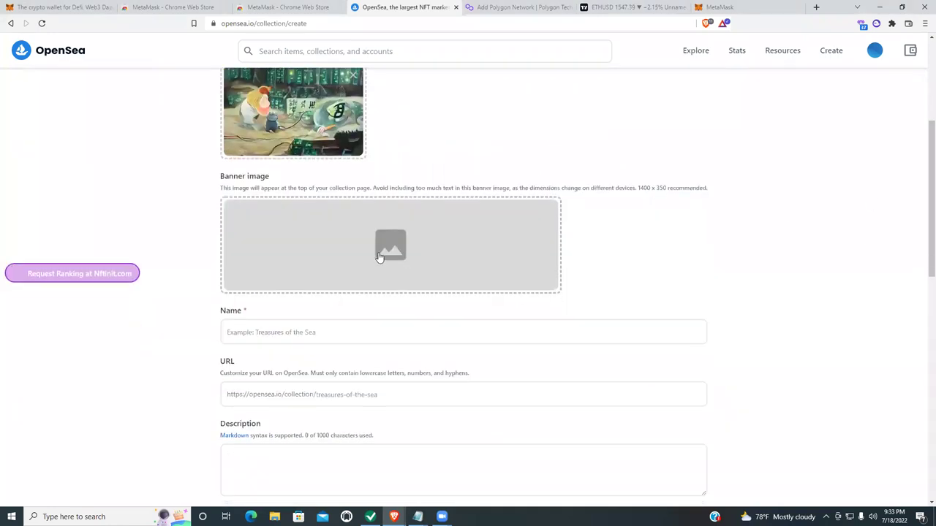
{"action": "left_click", "coordinate": [384, 249]}
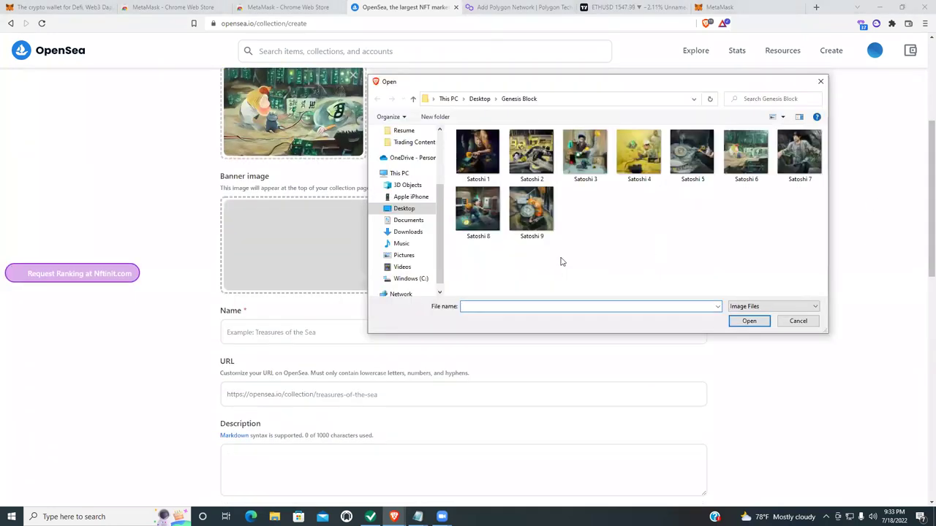
{"action": "left_click", "coordinate": [806, 148]}
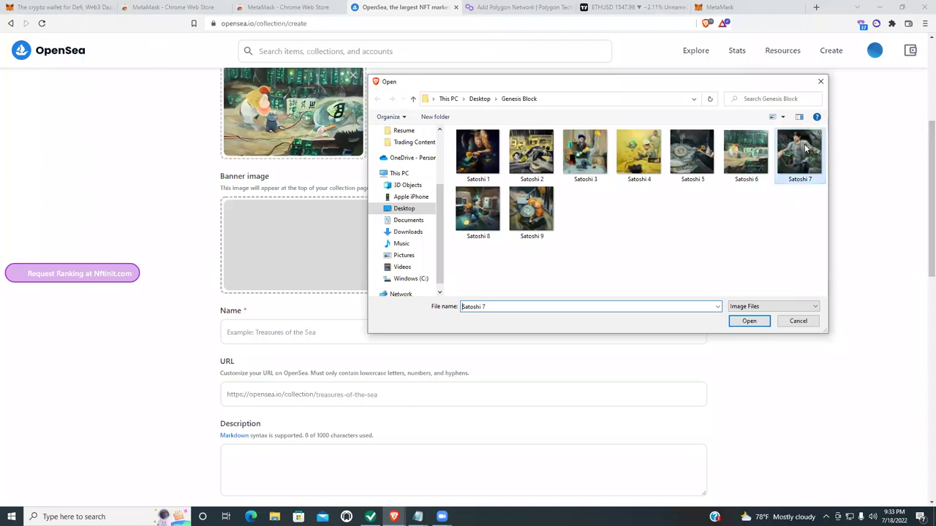
{"action": "left_click", "coordinate": [748, 321]}
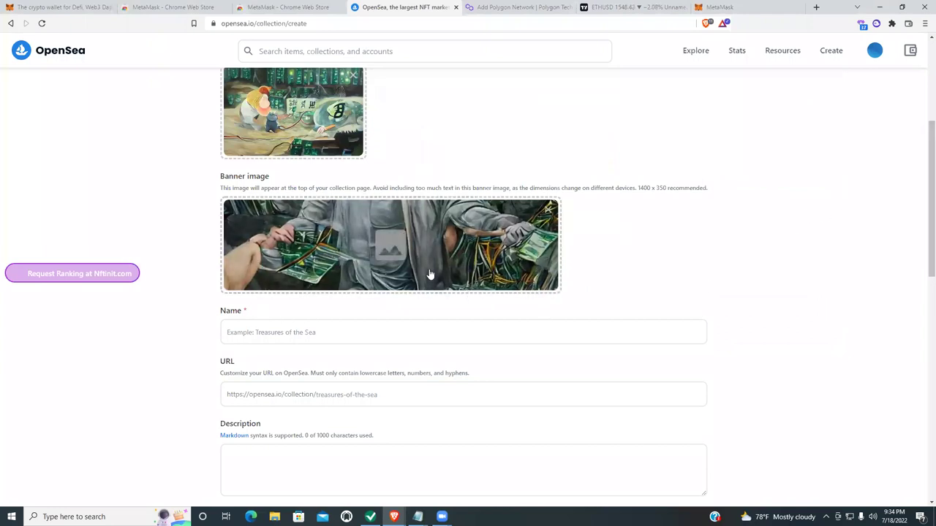
- Name the collection "Satoshi's Genesis Block"
{"action": "scroll", "coordinate": [742, 259], "scroll_direction": "down", "scroll_amount": 2}
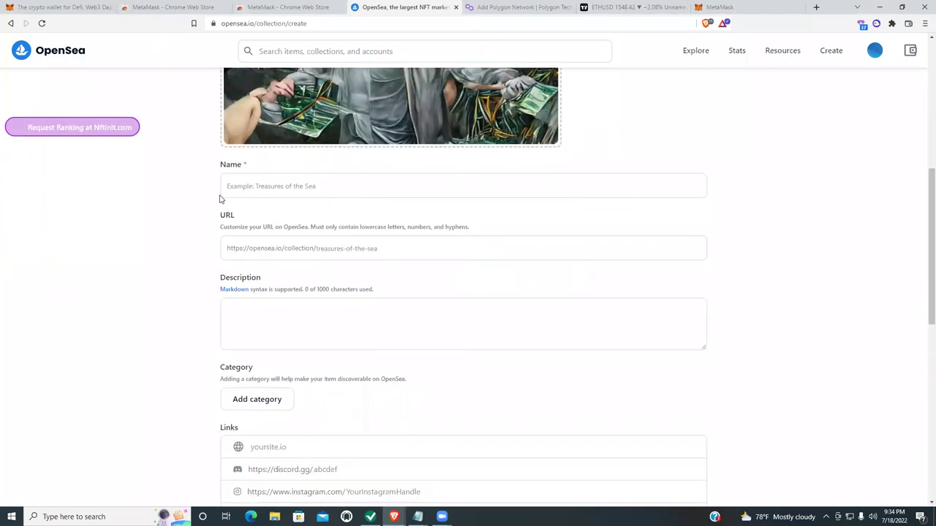
{"action": "left_click", "coordinate": [249, 185]}
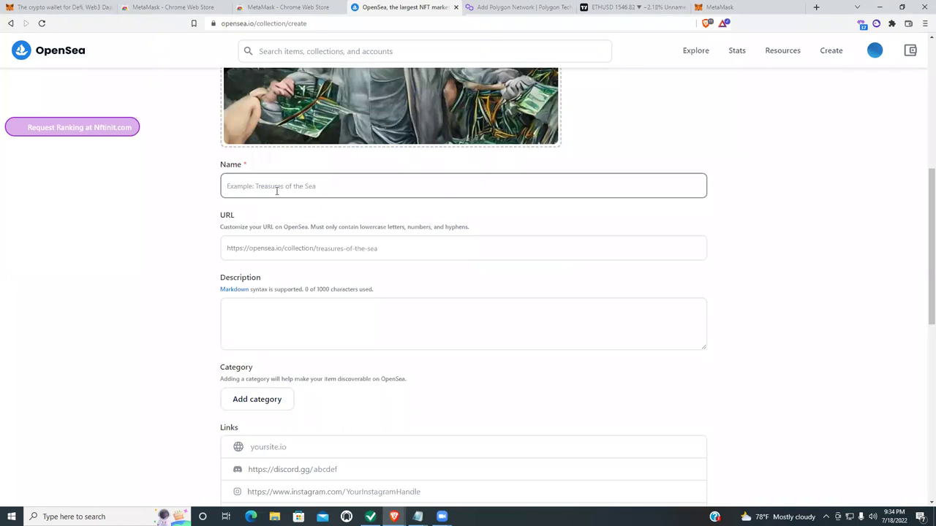
{"action": "type", "text": "Sa"}
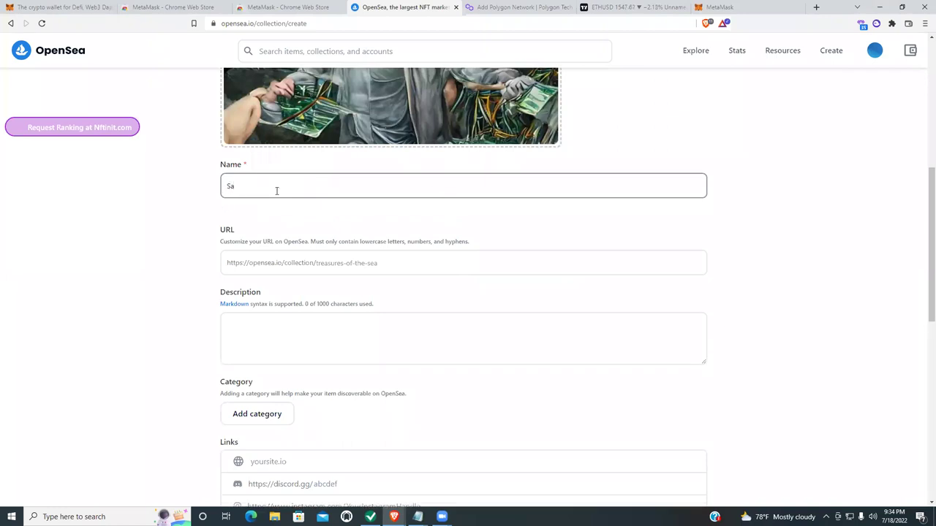
{"action": "type", "text": "toshi"}
{"action": "type", "text": "'s Genesis Block"}
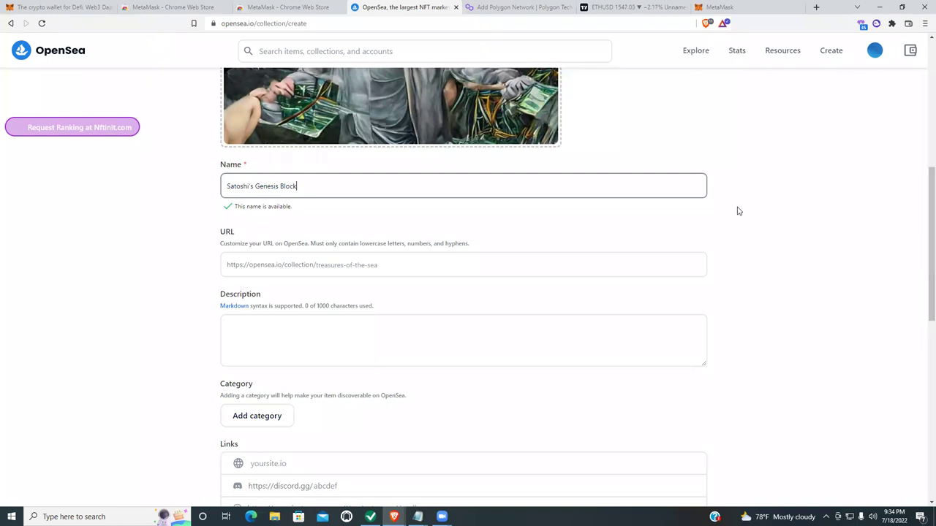
- Set the ending of the collection's custom OpenSea URL to satoshis-genesis-block
{"action": "scroll", "coordinate": [732, 176], "scroll_direction": "down", "scroll_amount": 1}
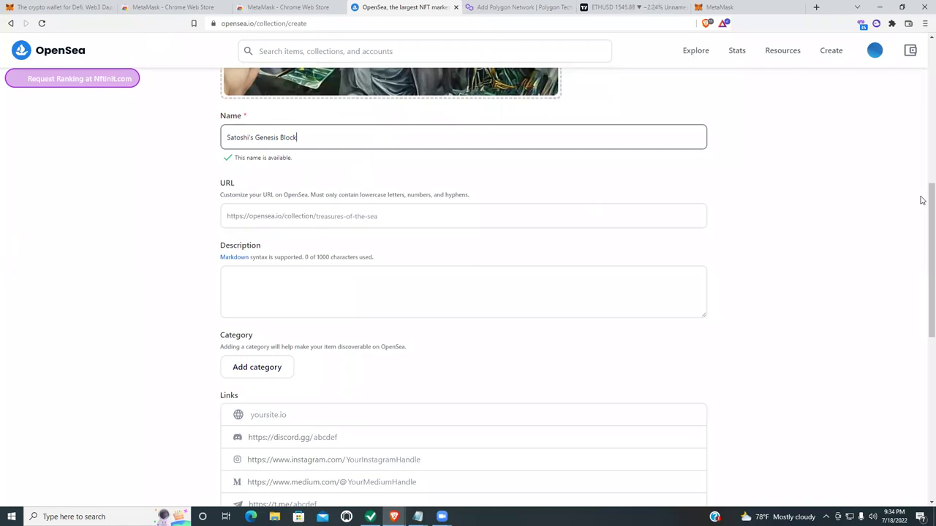
{"action": "scroll", "coordinate": [921, 158], "scroll_direction": "up", "scroll_amount": 2}
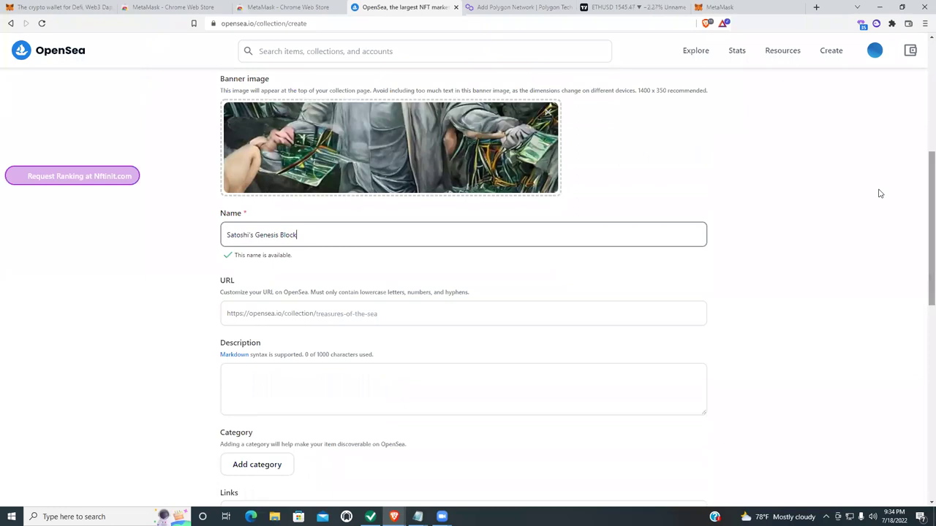
{"action": "left_click", "coordinate": [293, 310]}
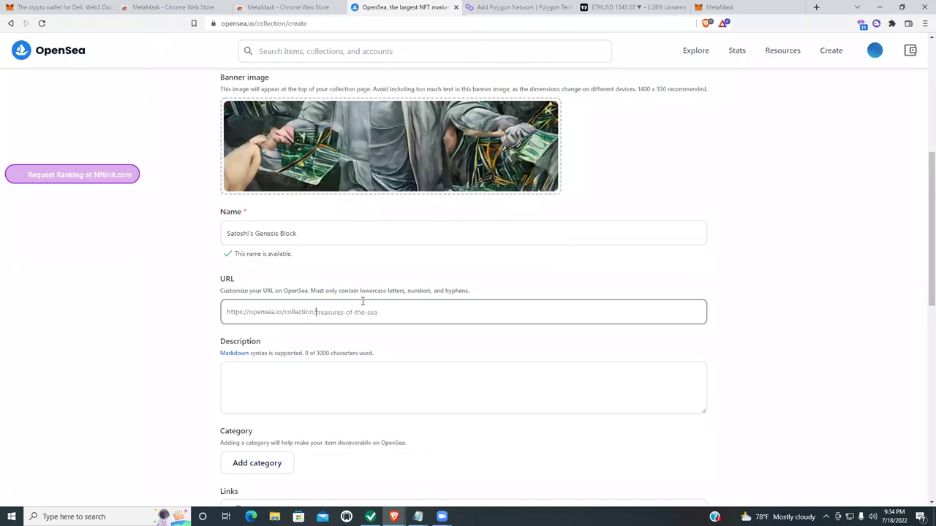
{"action": "type", "text": "satoshi"}
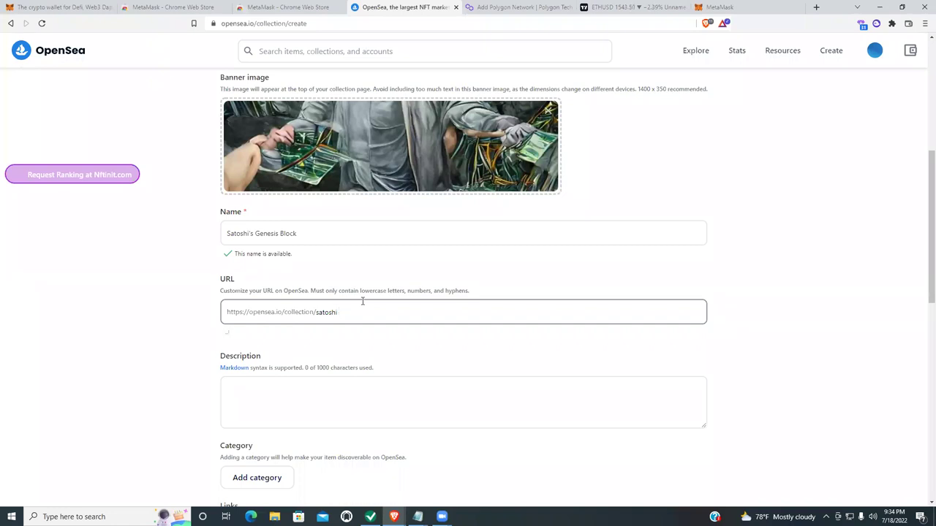
{"action": "type", "text": "s-genesis-bl"}
{"action": "type", "text": "ock"}
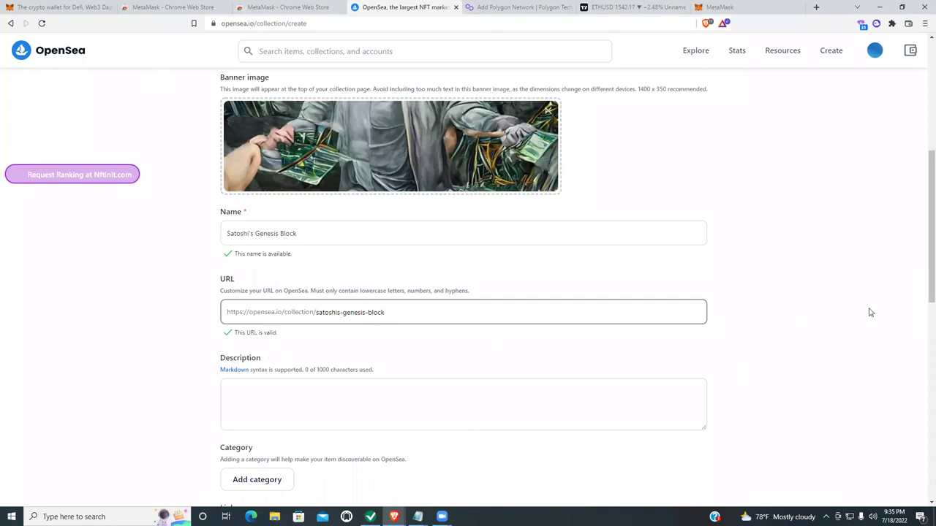
- Enter the description "This collection is an AI generated 1 of 1 depiction of Sataoshi Nakamoto's first mined Bitcoin Block, also know as the Genesis Block."
{"action": "scroll", "coordinate": [680, 263], "scroll_direction": "down", "scroll_amount": 1}
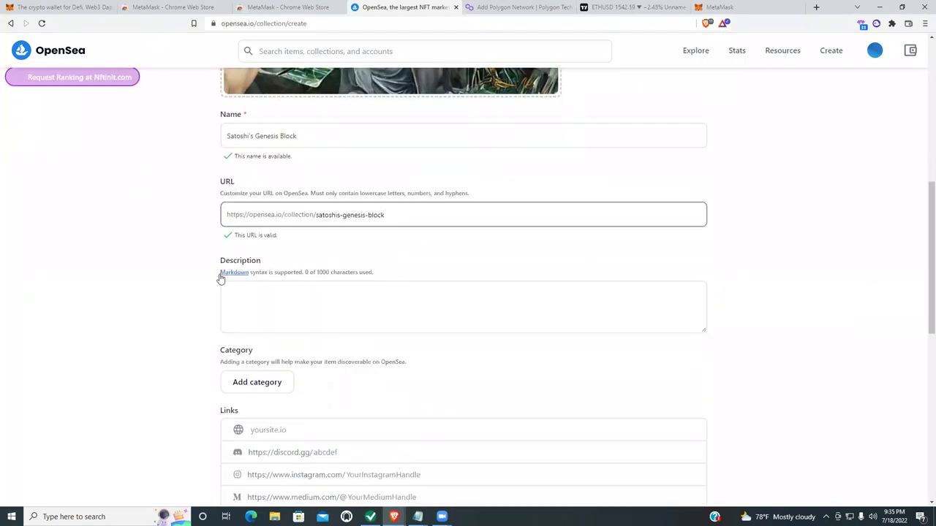
{"action": "left_click", "coordinate": [248, 285]}
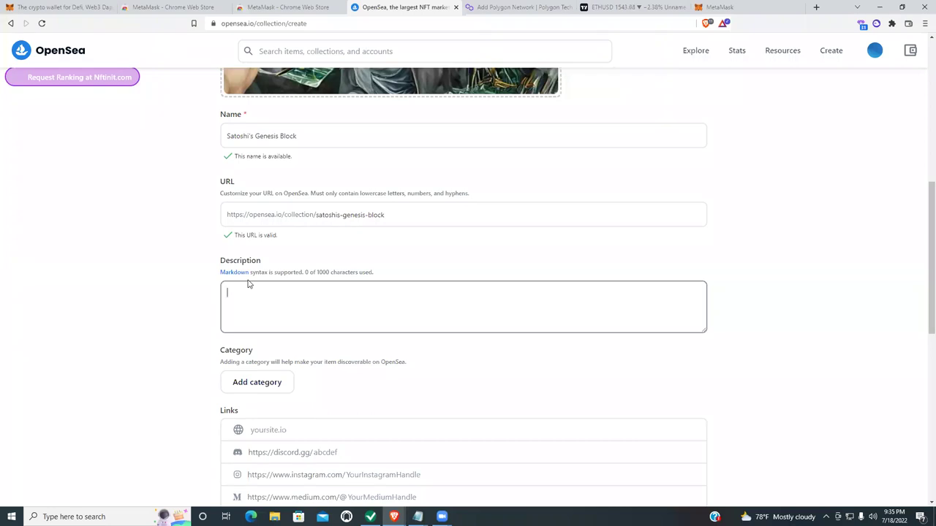
{"action": "type", "text": "This collection is an AI generated 1 of "}
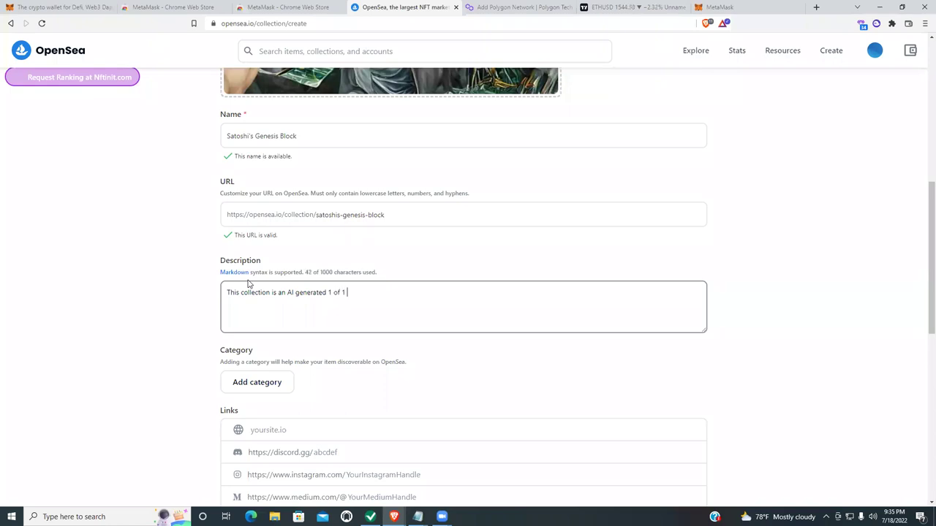
{"action": "type", "text": "1 depiction of Sataoshi Nakamoto's "}
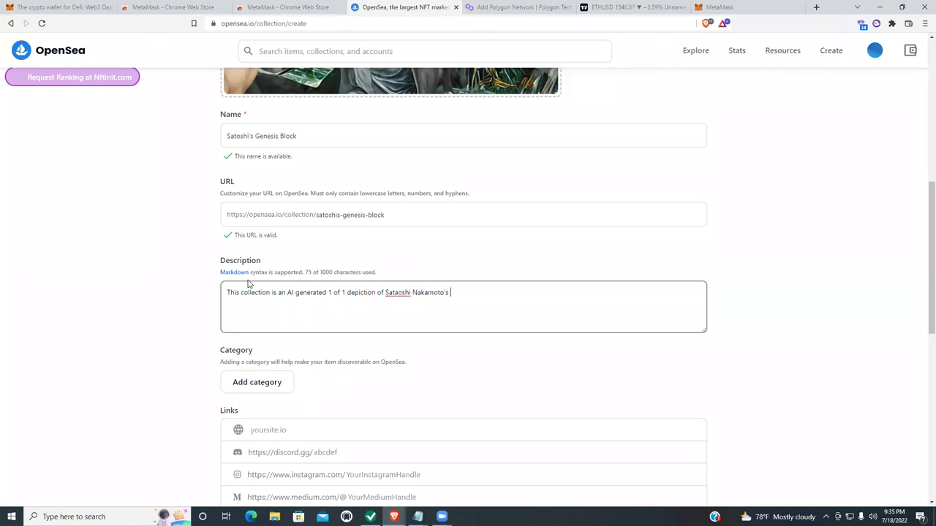
{"action": "type", "text": "first mined Bitcoin Block,"}
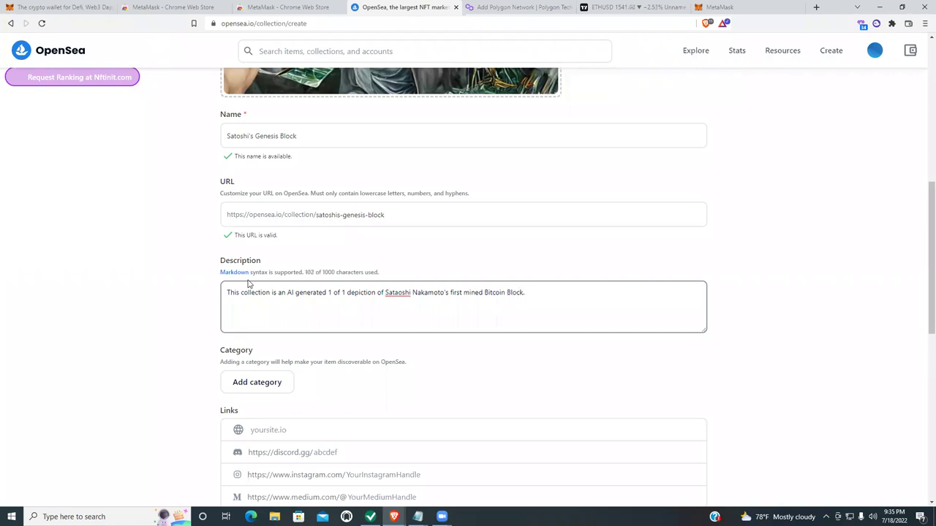
{"action": "type", "text": ". As"}
{"action": "type", "text": ". also"}
{"action": "type", "text": " know as t"}
{"action": "type", "text": "he Genes"}
{"action": "type", "text": "is Block"}
- Look through the available categories and assign the Art category to the collection
{"action": "scroll", "coordinate": [706, 330], "scroll_direction": "down", "scroll_amount": 2}
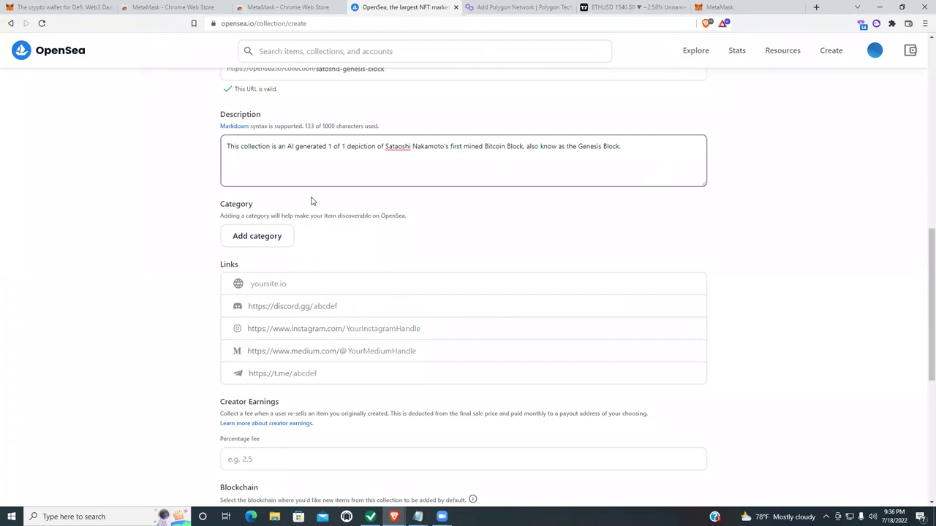
{"action": "left_click", "coordinate": [261, 238]}
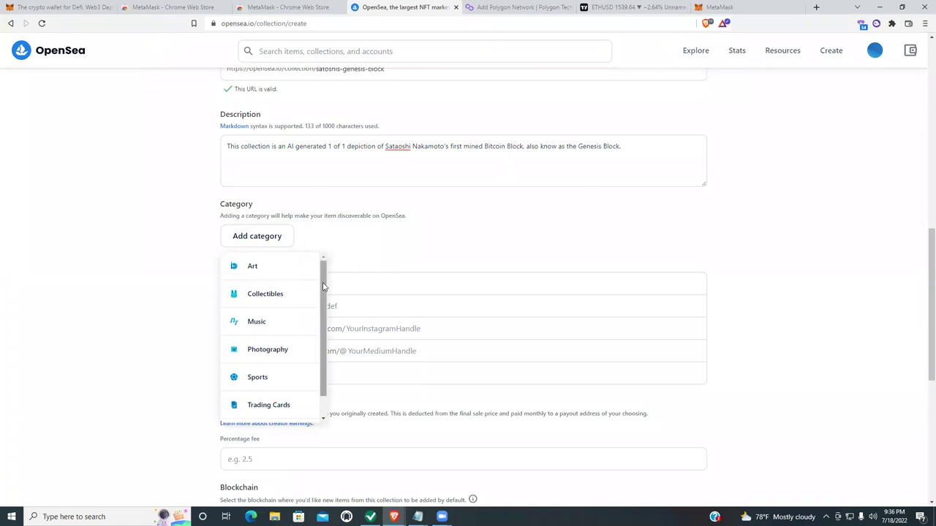
{"action": "left_click_drag", "start_coordinate": [324, 287], "coordinate": [323, 320]}
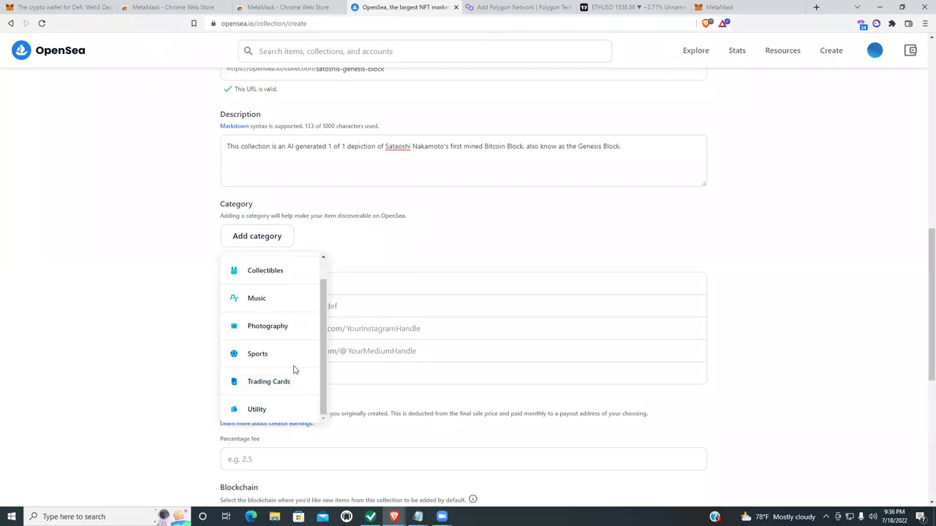
{"action": "left_click_drag", "start_coordinate": [323, 292], "coordinate": [322, 271]}
{"action": "left_click", "coordinate": [261, 277]}
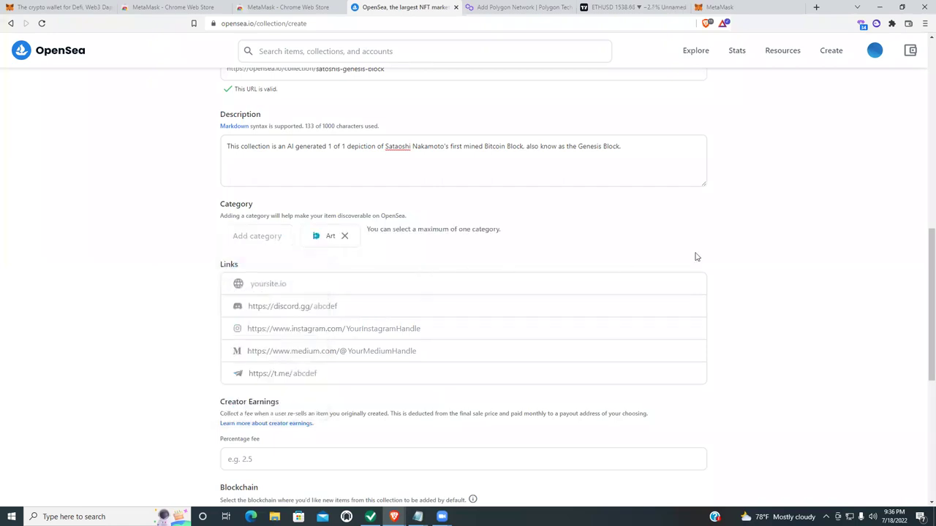
- Add genesisblock.io as the collection's website link and genesisblock.io as its Instagram handle
{"action": "left_click", "coordinate": [262, 283]}
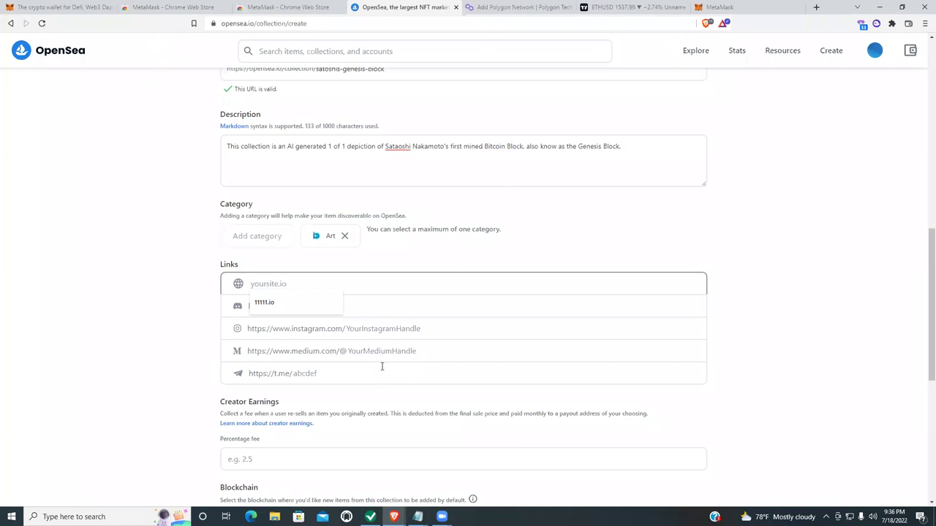
{"action": "type", "text": "genes"}
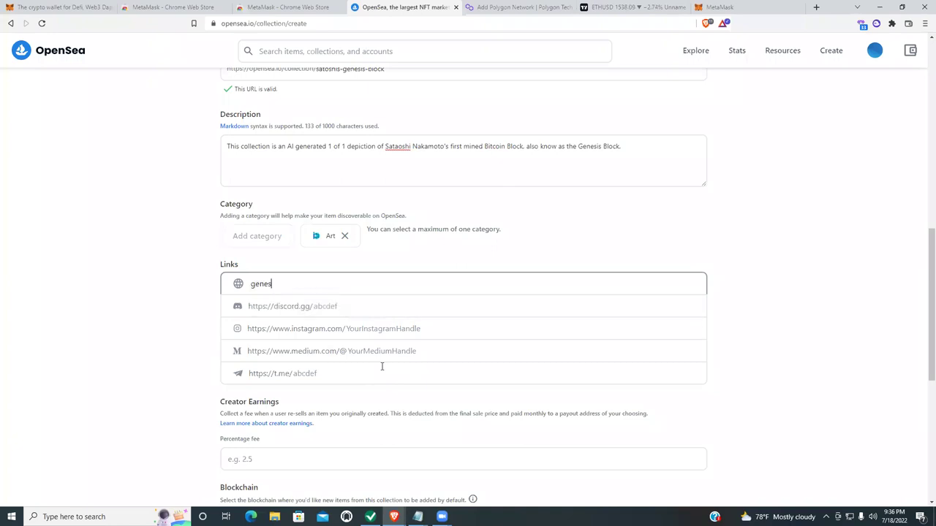
{"action": "type", "text": "isblock.io"}
{"action": "left_click", "coordinate": [331, 306]}
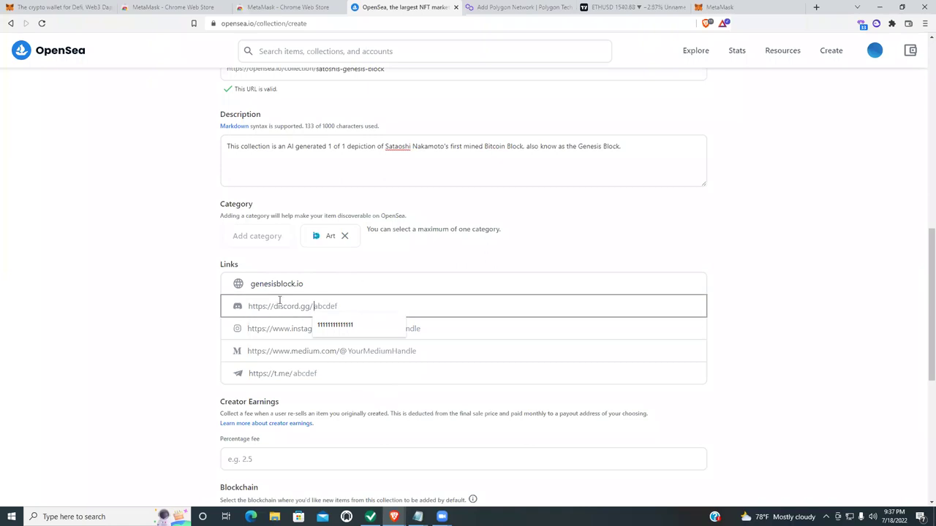
{"action": "left_click", "coordinate": [324, 310]}
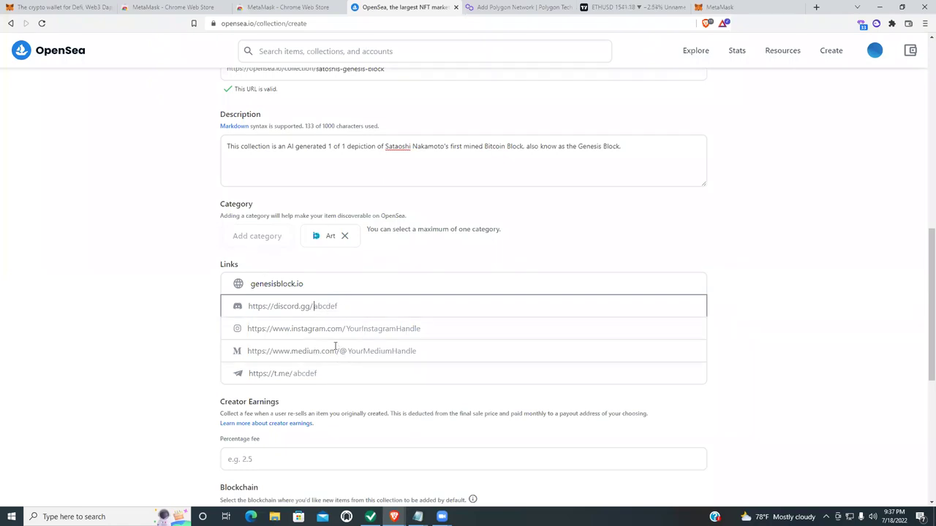
{"action": "left_click", "coordinate": [353, 328]}
{"action": "type", "text": "gen"}
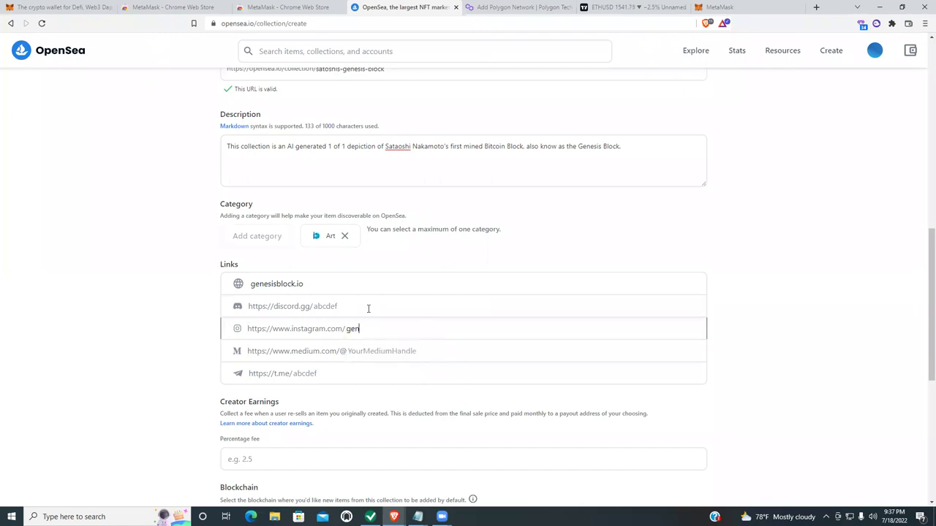
{"action": "type", "text": "esisblock.io"}
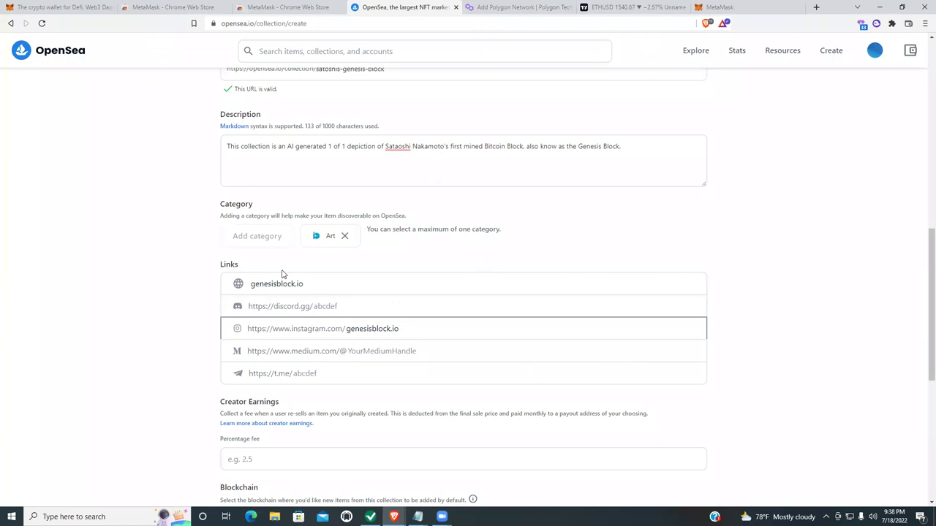
- Set the creator earnings percentage fee to 10
{"action": "scroll", "coordinate": [382, 305], "scroll_direction": "down", "scroll_amount": 2}
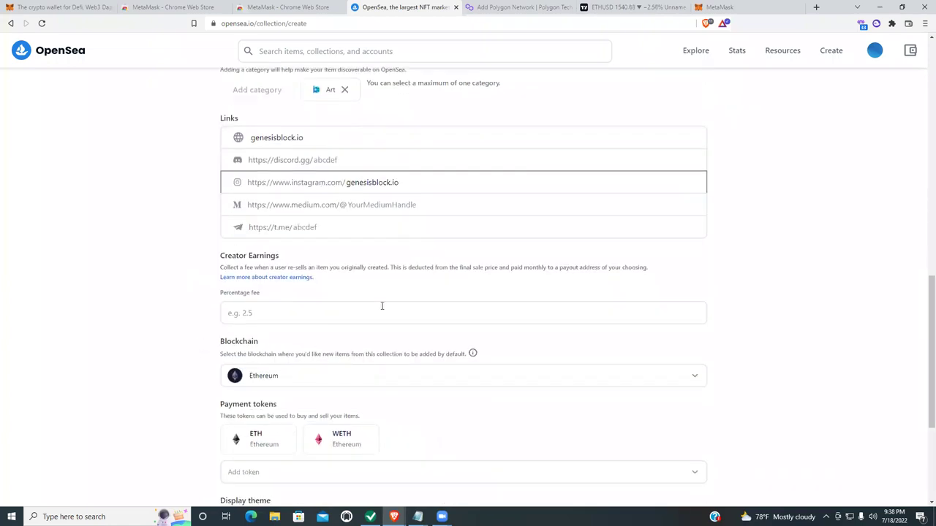
{"action": "left_click", "coordinate": [260, 315]}
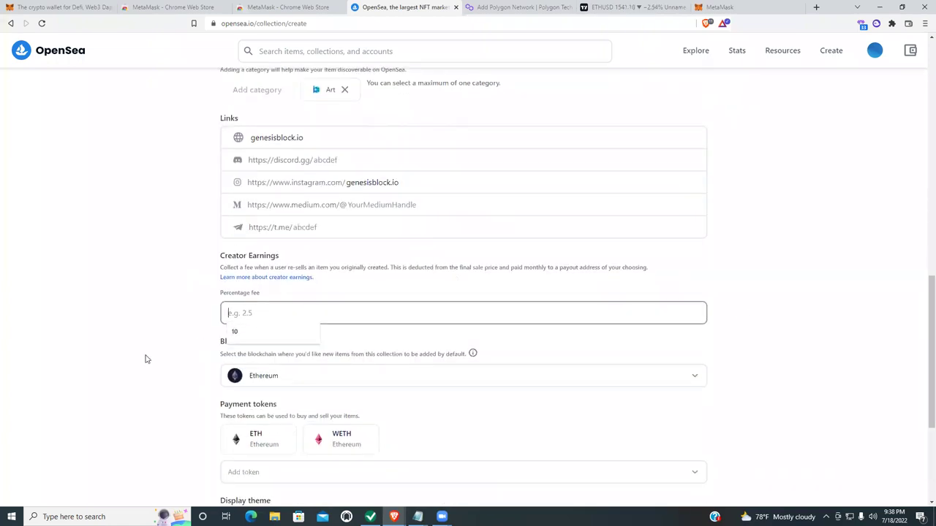
{"action": "left_click", "coordinate": [807, 262]}
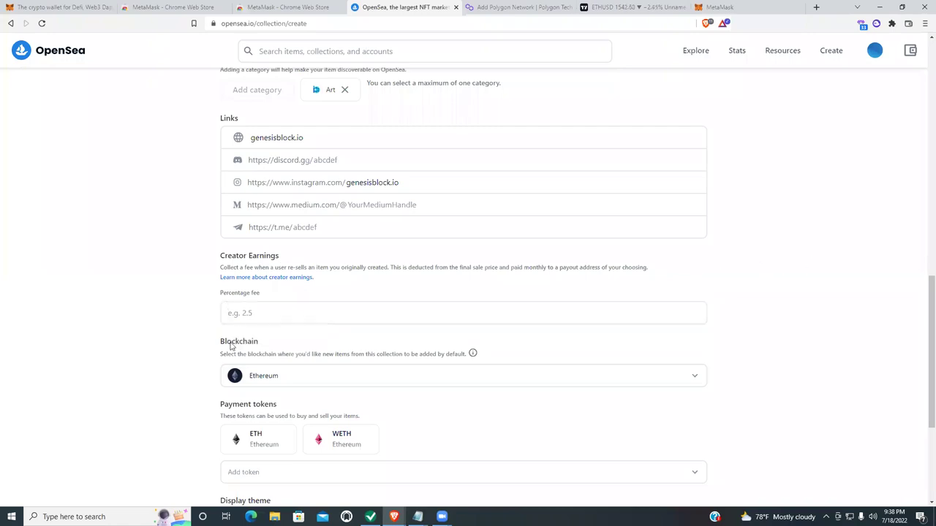
{"action": "left_click", "coordinate": [252, 313]}
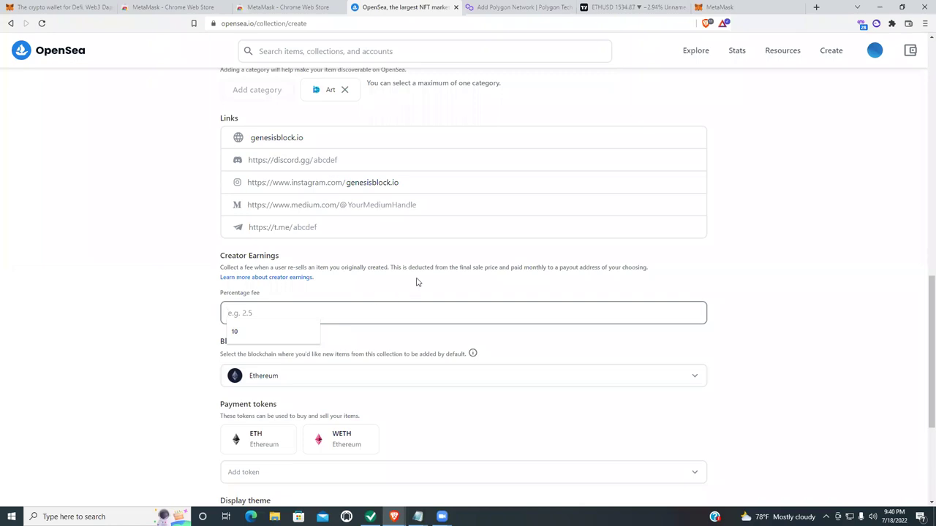
{"action": "type", "text": "10"}
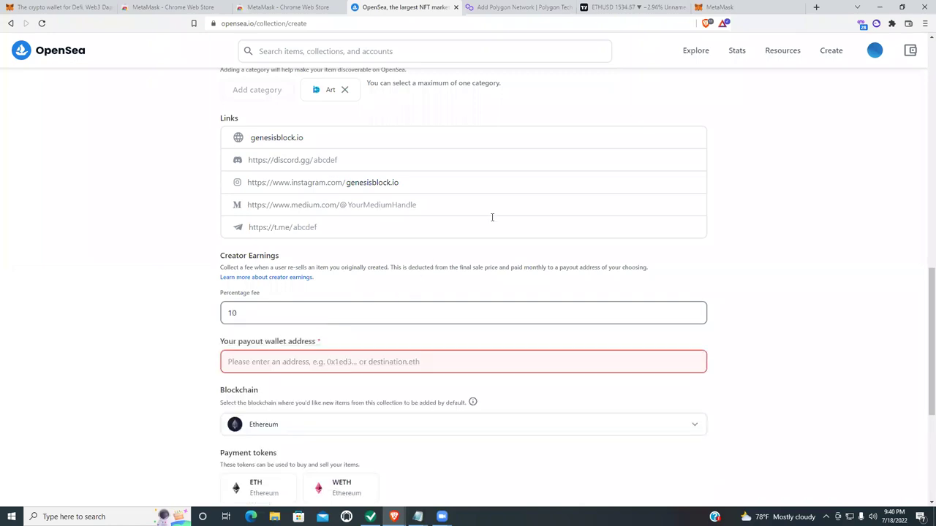
{"action": "left_click", "coordinate": [706, 267]}
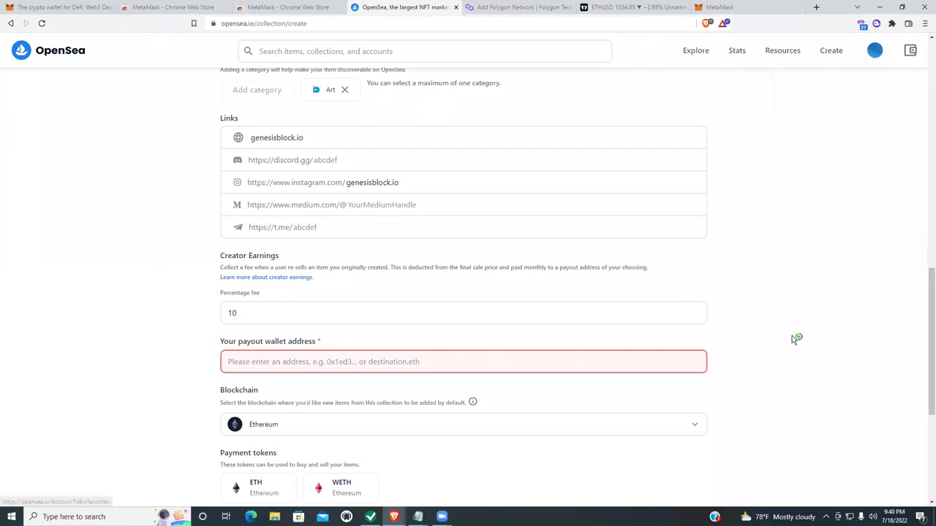
- Copy the Account 1 address from the MetaMask extension and paste it as the collection's payout wallet address
{"action": "left_click", "coordinate": [322, 364]}
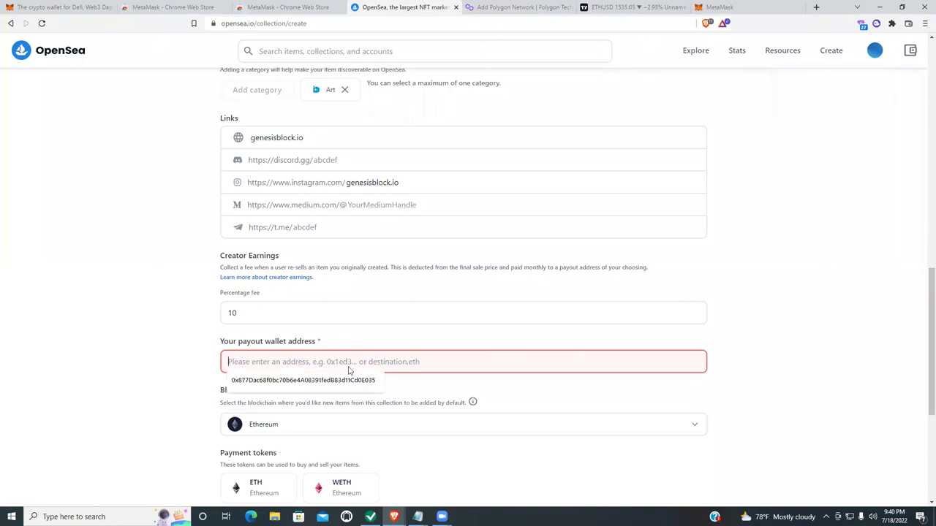
{"action": "left_click", "coordinate": [789, 331]}
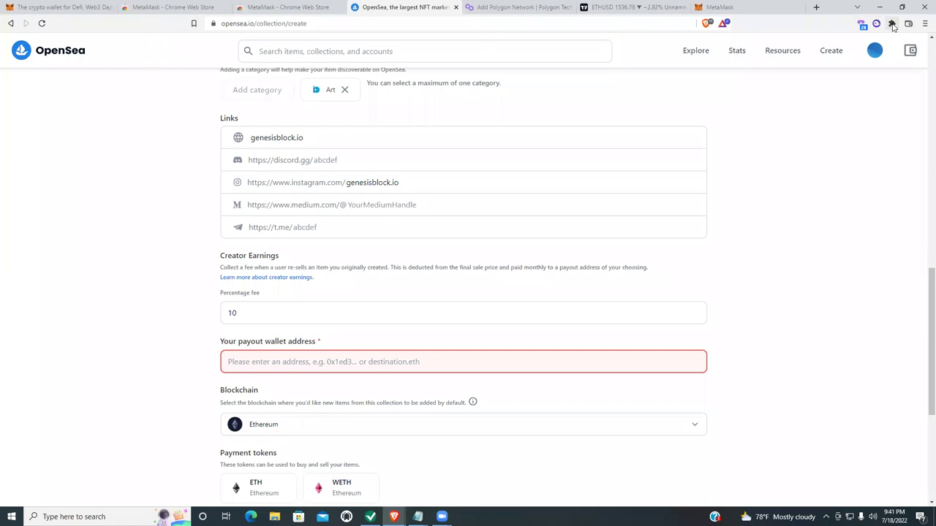
{"action": "left_click", "coordinate": [891, 23]}
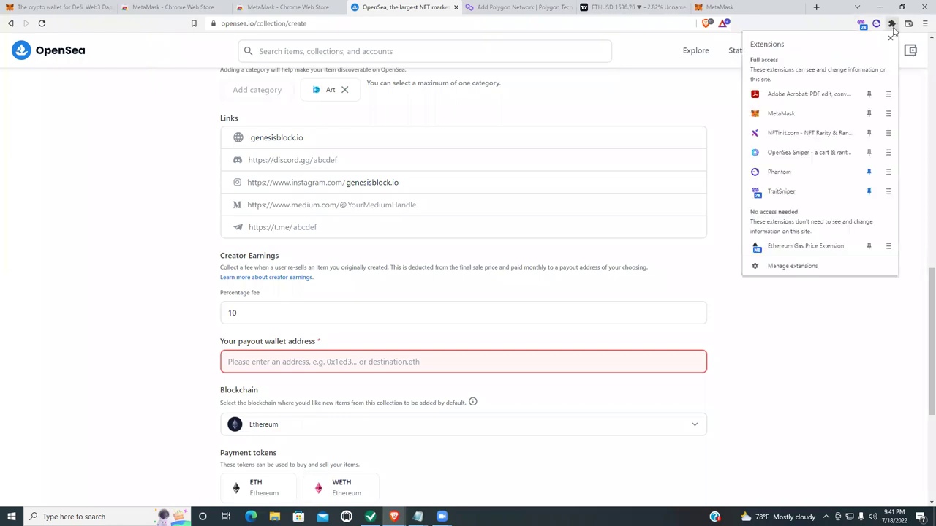
{"action": "left_click", "coordinate": [781, 116]}
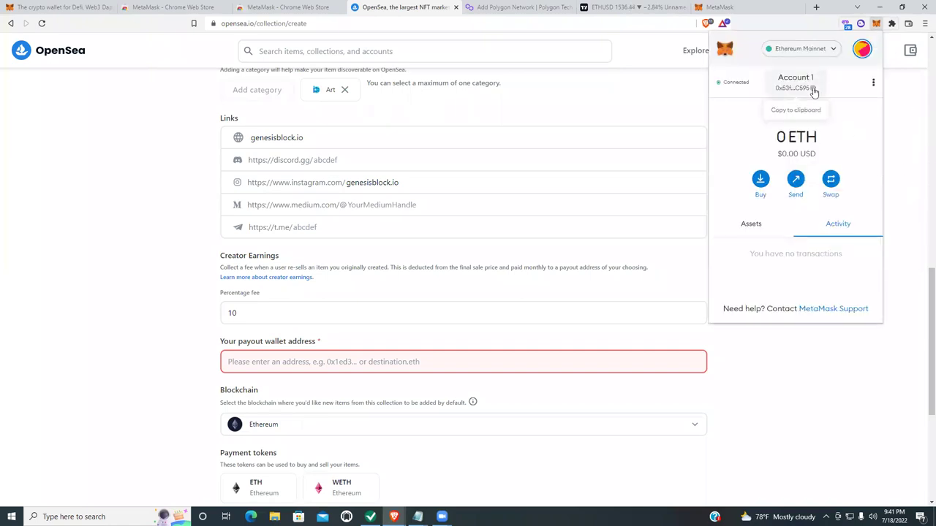
{"action": "left_click", "coordinate": [814, 92]}
{"action": "left_click", "coordinate": [908, 119]}
{"action": "left_click", "coordinate": [216, 366]}
{"action": "left_click", "coordinate": [238, 361]}
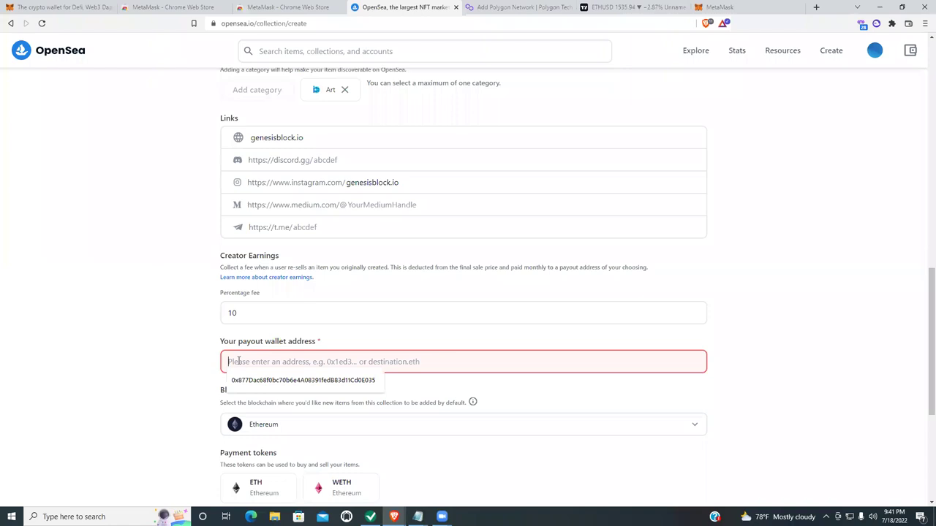
{"action": "key", "text": "ctrl+v"}
{"action": "left_click", "coordinate": [846, 292]}
- Review the blockchain options for the collection, keeping Ethereum selected
{"action": "scroll", "coordinate": [777, 297], "scroll_direction": "down", "scroll_amount": 2}
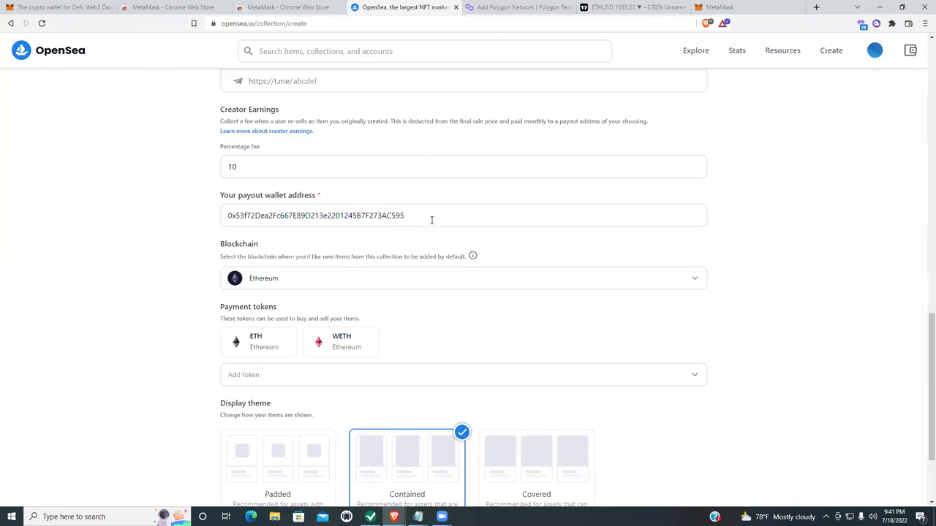
{"action": "scroll", "coordinate": [854, 216], "scroll_direction": "down", "scroll_amount": 1}
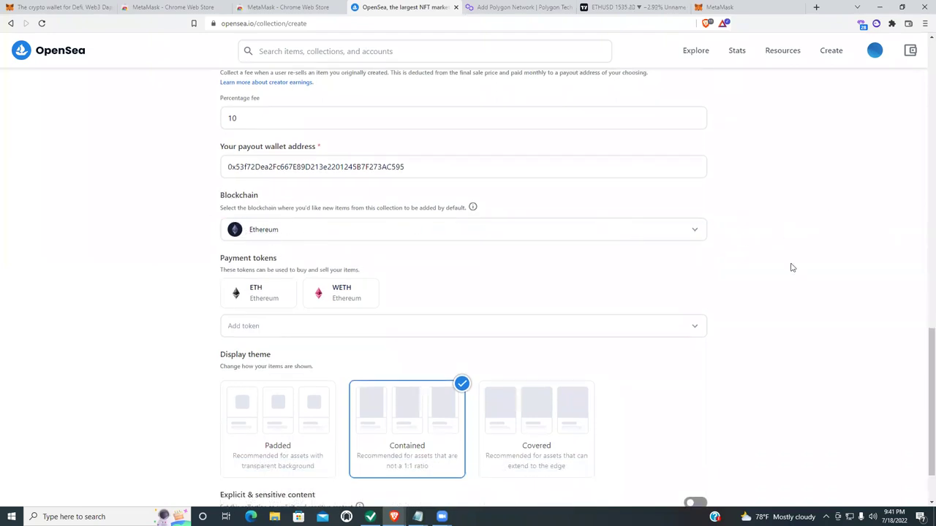
{"action": "left_click", "coordinate": [693, 230]}
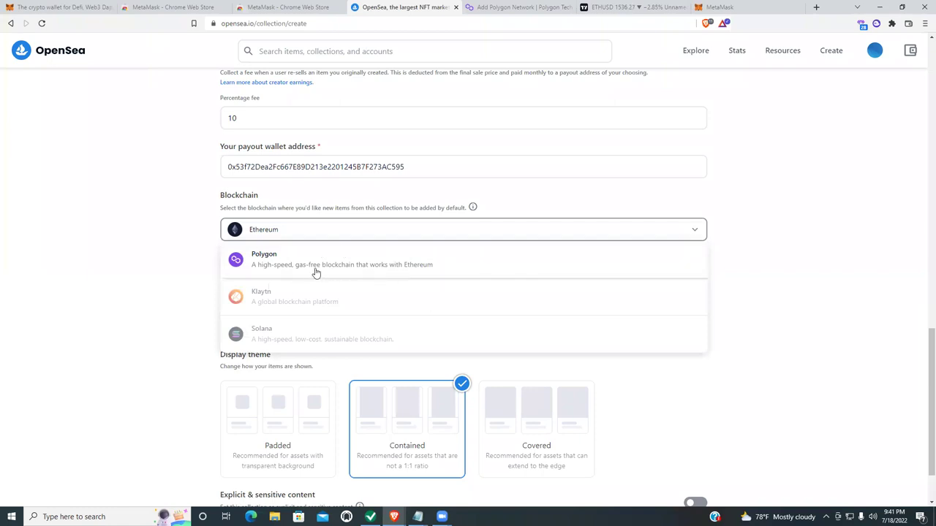
{"action": "left_click", "coordinate": [791, 212]}
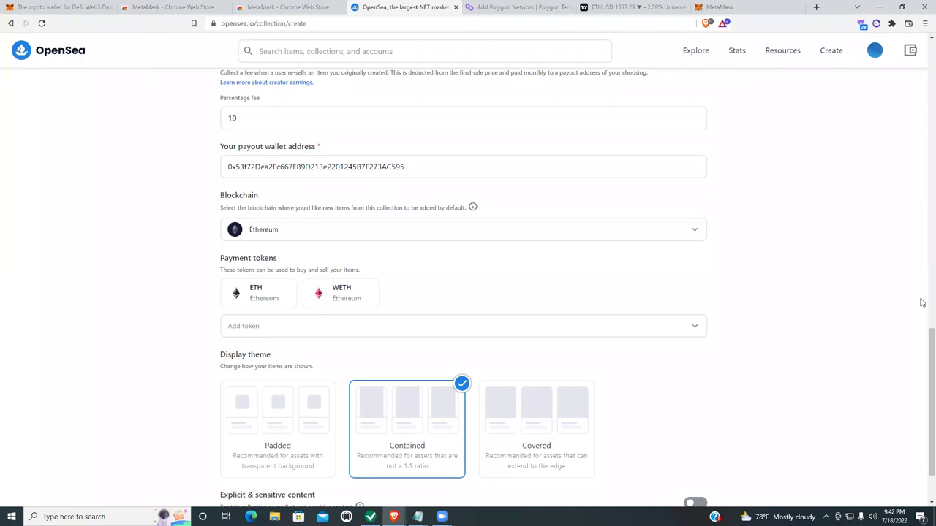
- Add APE, USDC and DAI as payment tokens for the collection
{"action": "scroll", "coordinate": [827, 219], "scroll_direction": "down", "scroll_amount": 1}
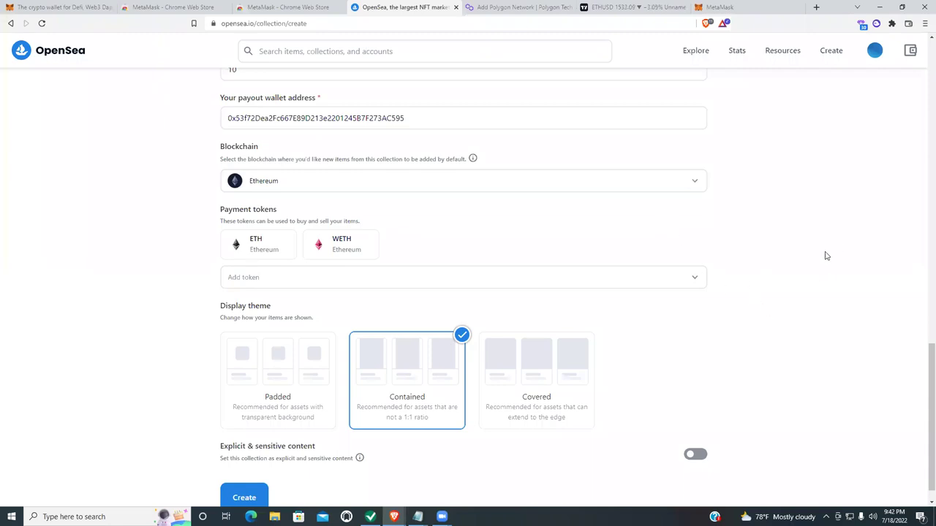
{"action": "left_click", "coordinate": [697, 282]}
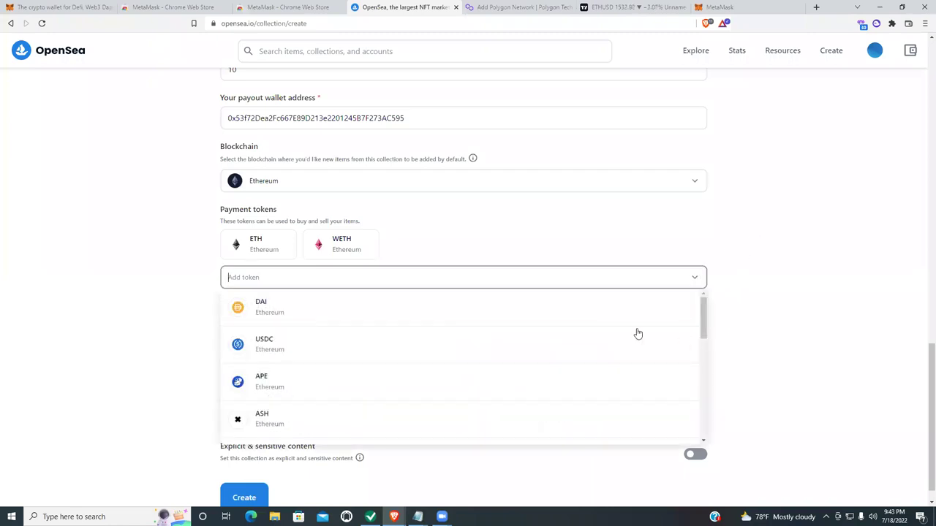
{"action": "left_click", "coordinate": [307, 384]}
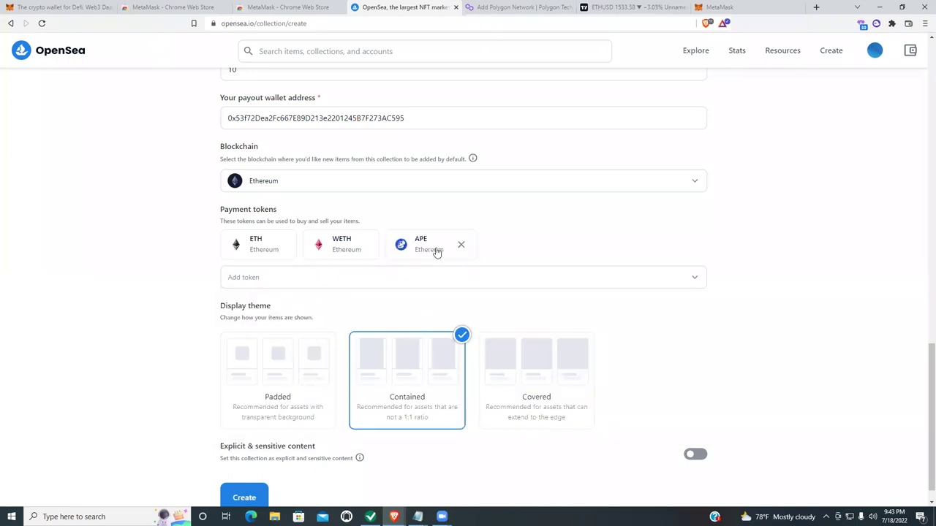
{"action": "left_click", "coordinate": [696, 282]}
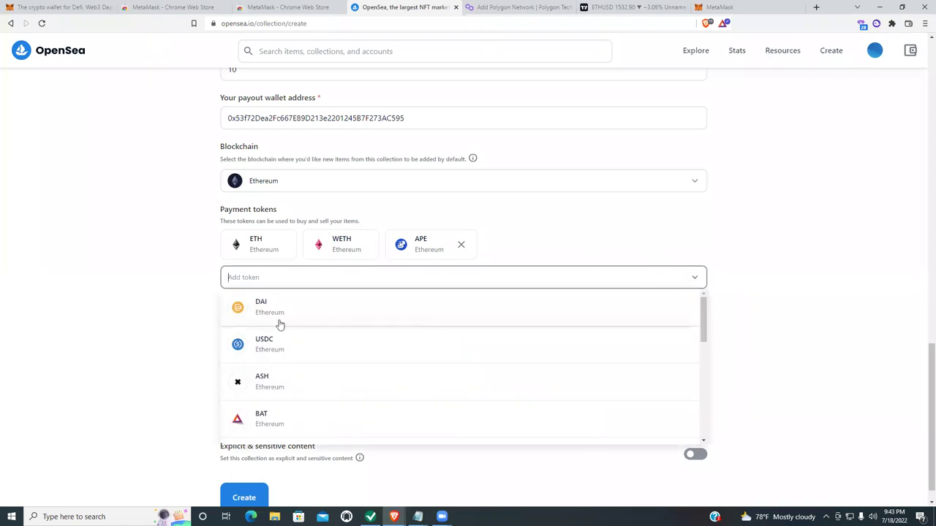
{"action": "left_click", "coordinate": [282, 347]}
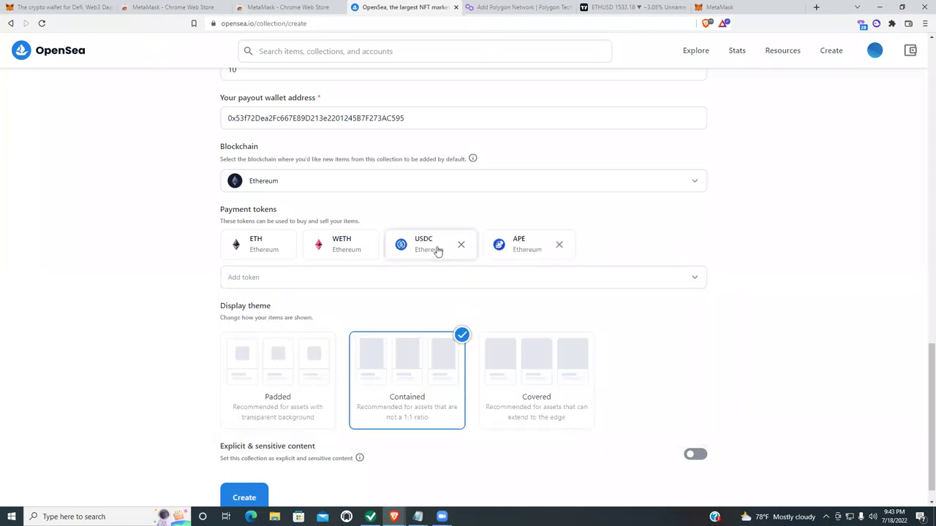
{"action": "left_click", "coordinate": [696, 282]}
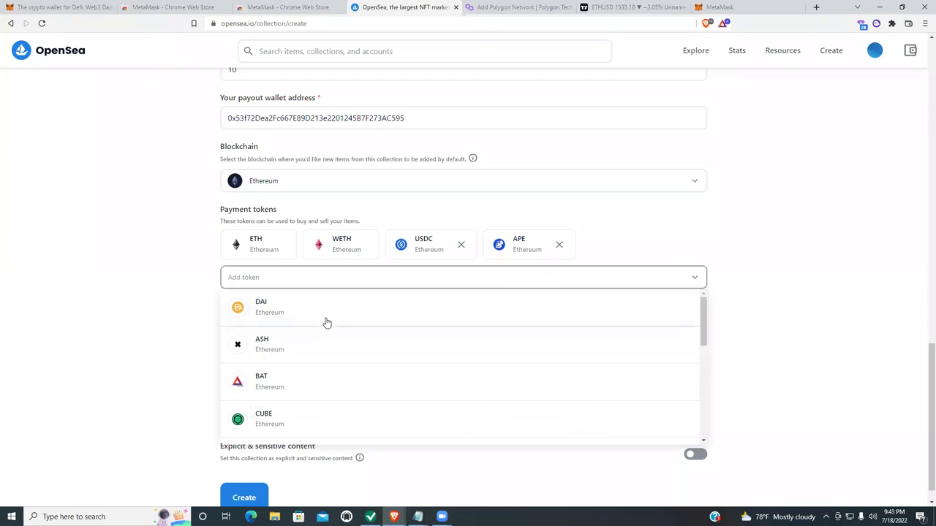
{"action": "left_click", "coordinate": [436, 324]}
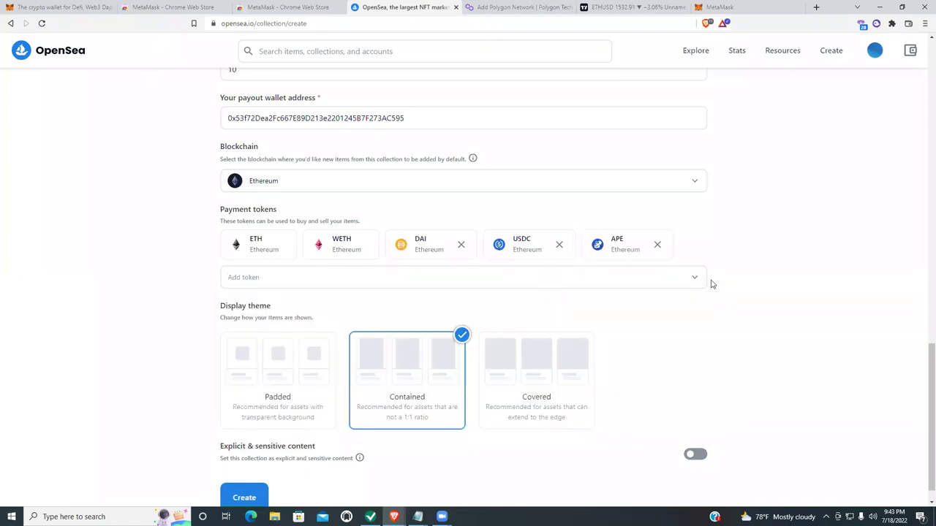
- Look through the remaining payment tokens that can be added, without choosing another one
{"action": "left_click", "coordinate": [692, 287]}
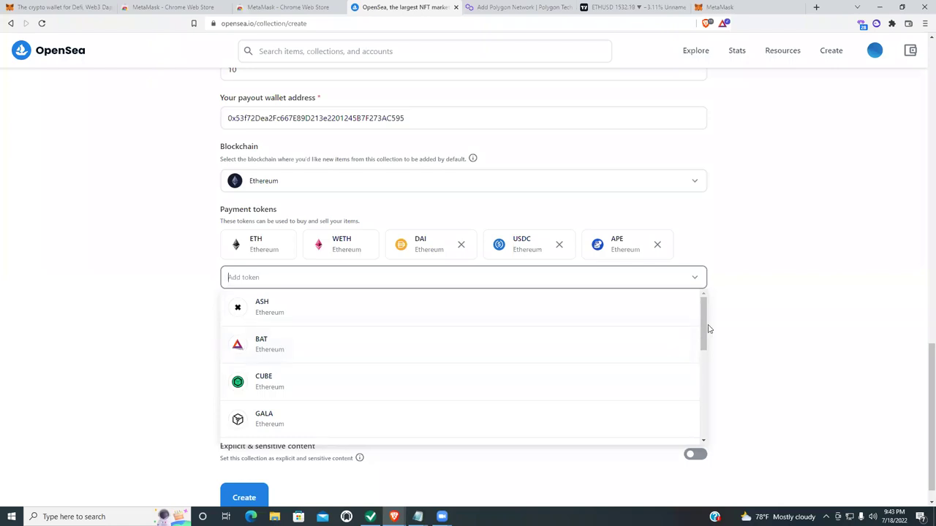
{"action": "scroll", "coordinate": [685, 317], "scroll_direction": "down", "scroll_amount": 3}
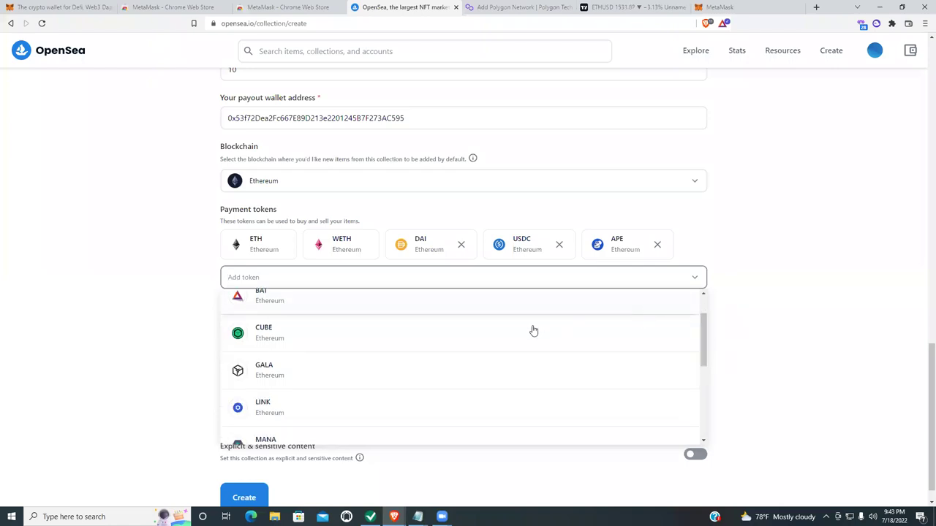
{"action": "scroll", "coordinate": [285, 329], "scroll_direction": "up", "scroll_amount": 1}
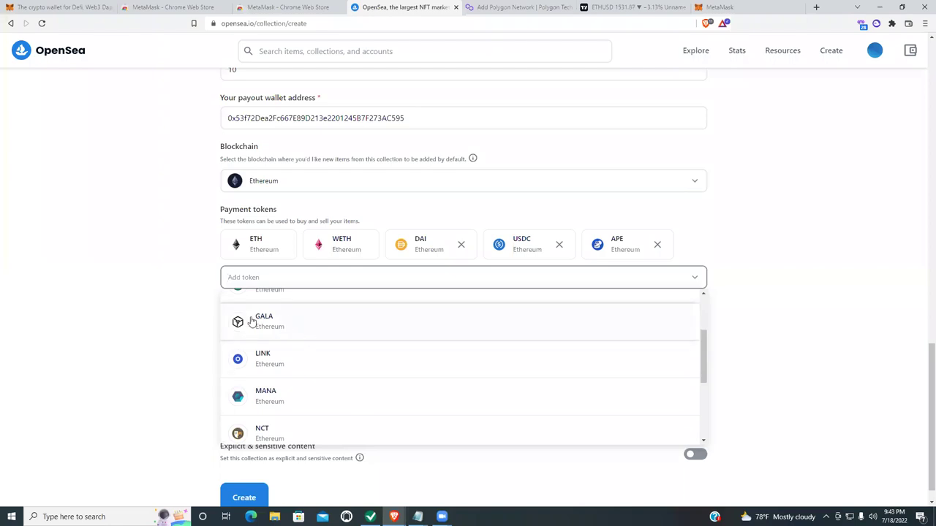
{"action": "scroll", "coordinate": [421, 345], "scroll_direction": "down", "scroll_amount": 3}
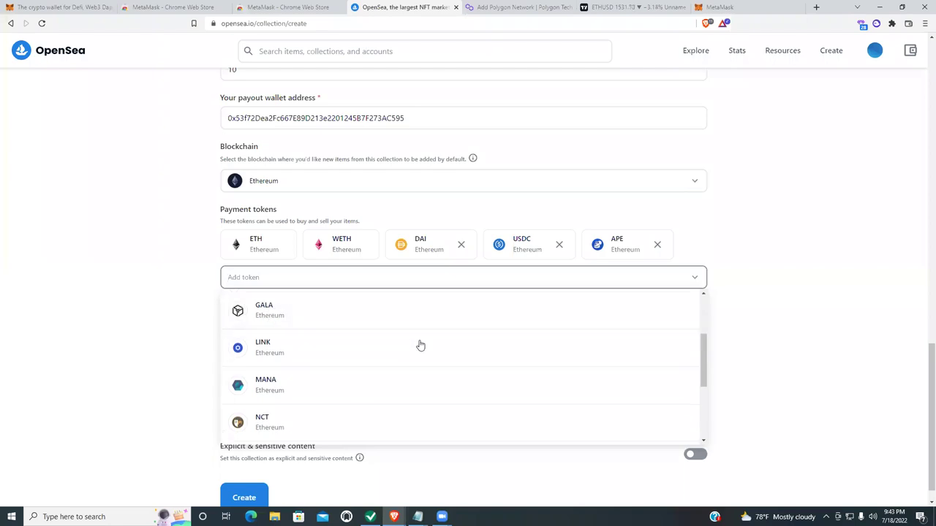
{"action": "scroll", "coordinate": [424, 348], "scroll_direction": "down", "scroll_amount": 1}
{"action": "scroll", "coordinate": [527, 359], "scroll_direction": "up", "scroll_amount": 3}
{"action": "scroll", "coordinate": [549, 366], "scroll_direction": "up", "scroll_amount": 4}
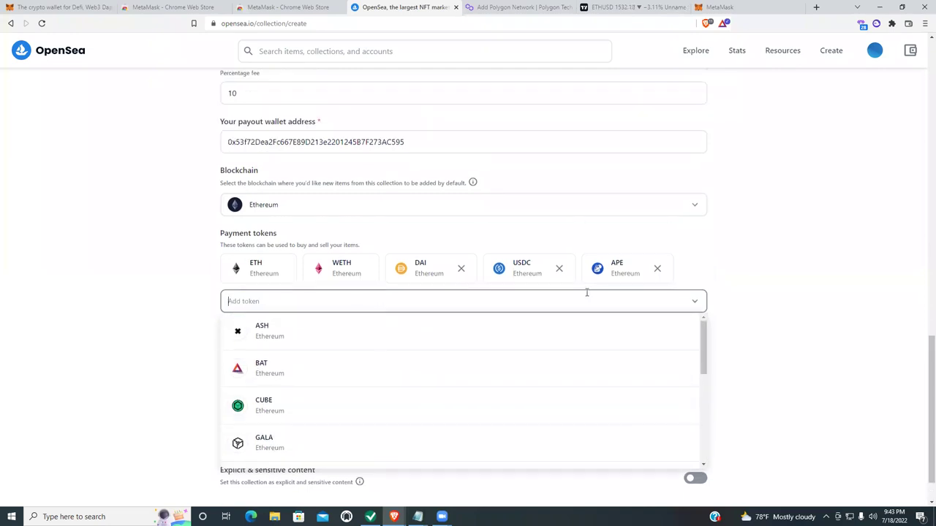
{"action": "left_click", "coordinate": [839, 233]}
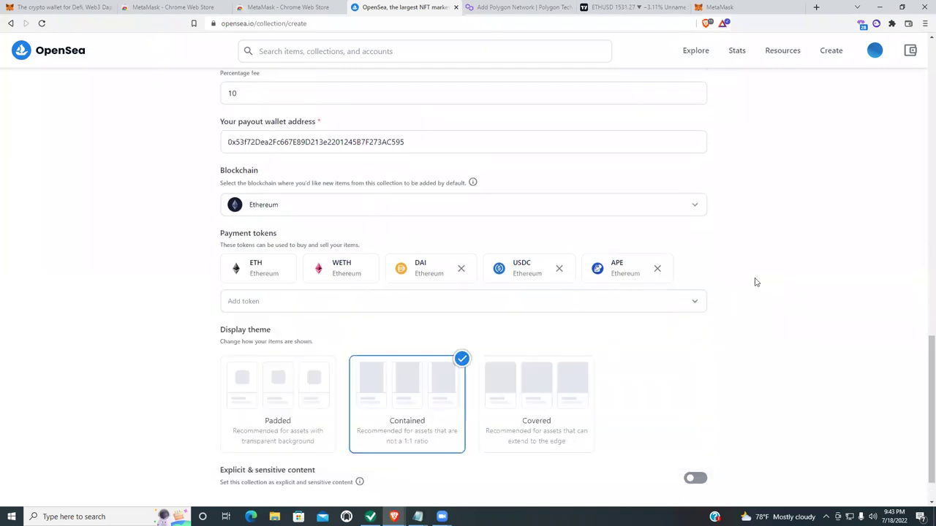
- Create the collection with the Contained display theme and explicit content left off
{"action": "scroll", "coordinate": [756, 283], "scroll_direction": "down", "scroll_amount": 1}
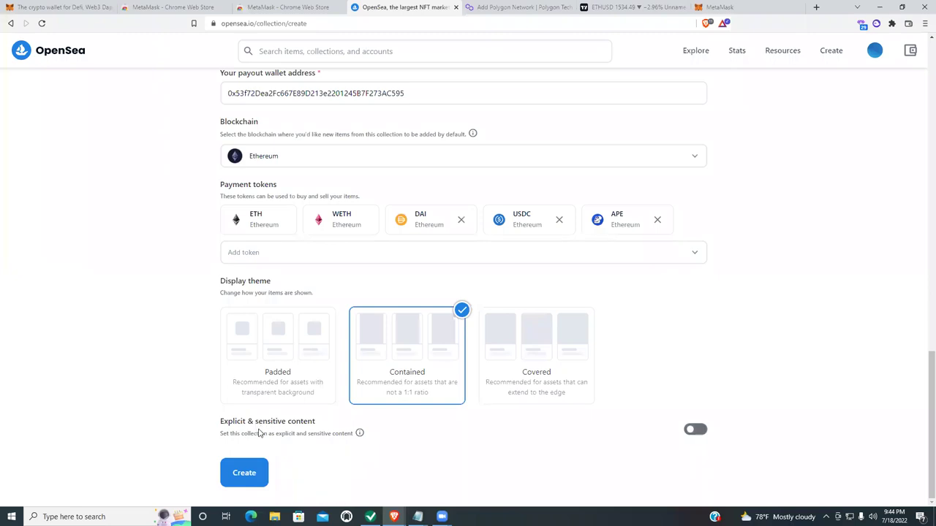
{"action": "left_click", "coordinate": [252, 477]}
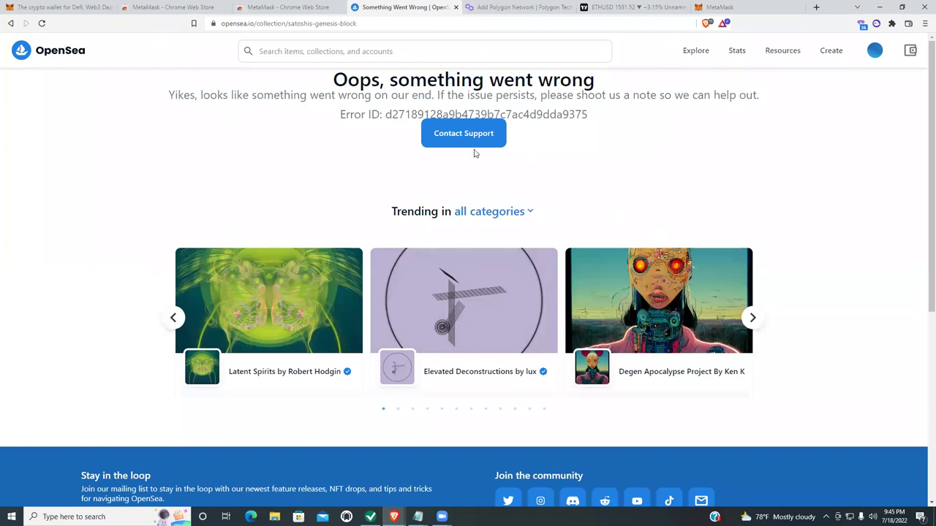
- Leave the error page and load the OpenSea home page at opensea.io
{"action": "left_click", "coordinate": [55, 53]}
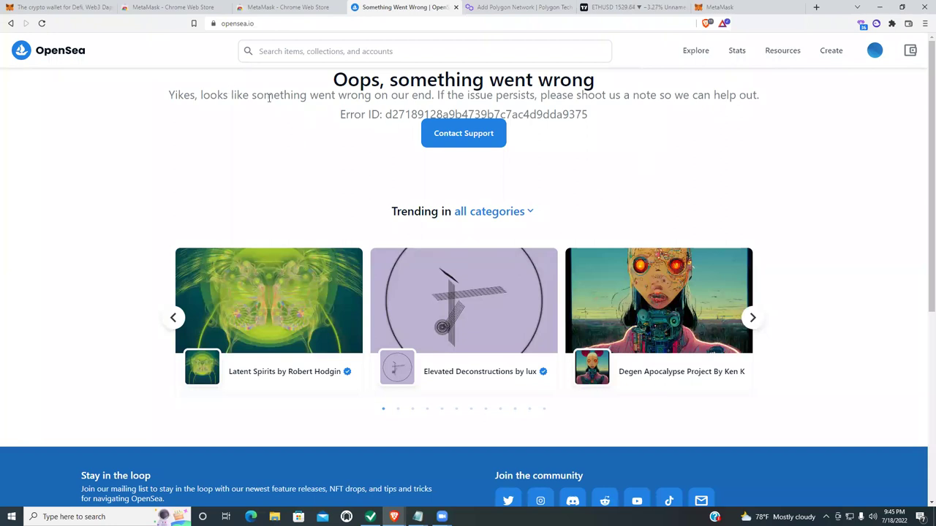
{"action": "scroll", "coordinate": [887, 252], "scroll_direction": "down", "scroll_amount": 2}
{"action": "scroll", "coordinate": [887, 248], "scroll_direction": "up", "scroll_amount": 2}
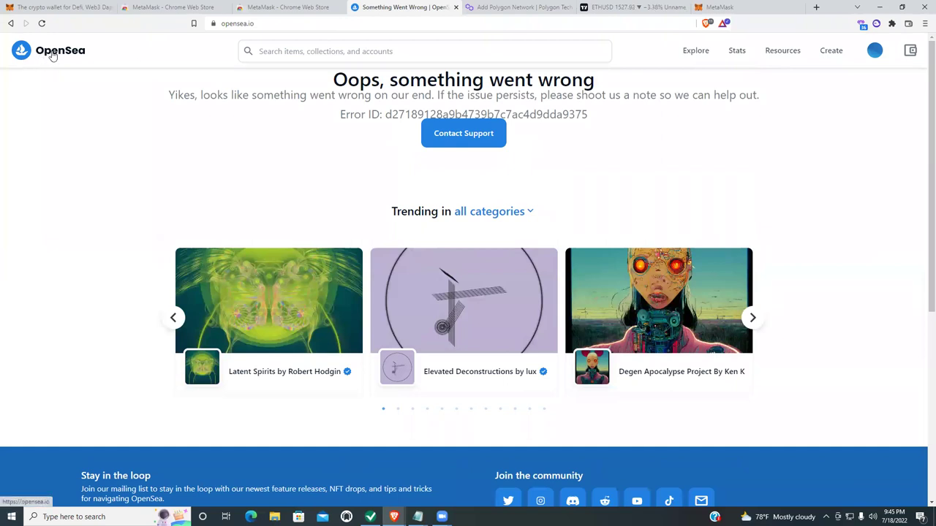
{"action": "left_click", "coordinate": [236, 24]}
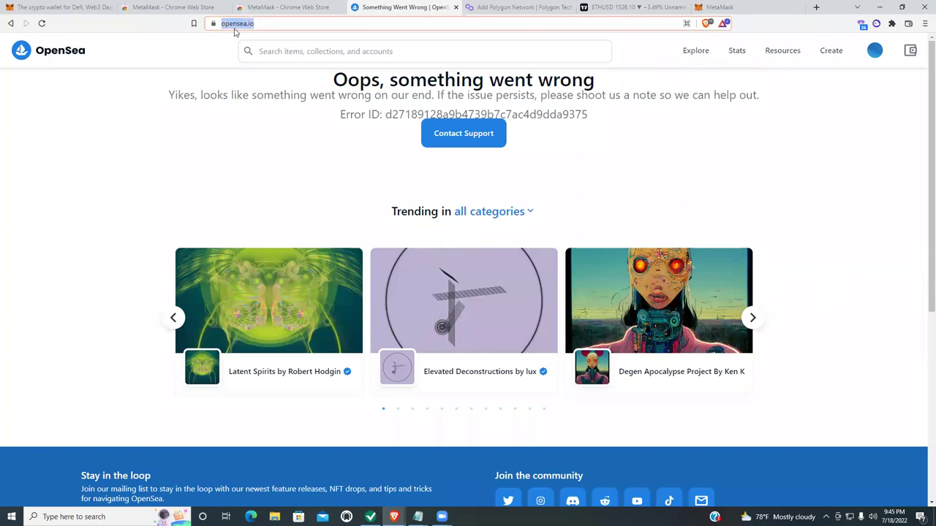
{"action": "type", "text": "open"}
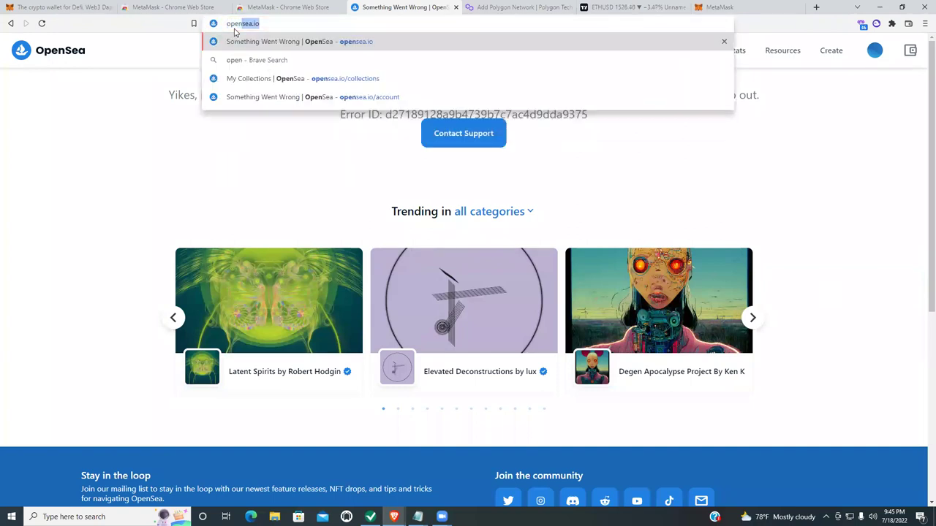
{"action": "type", "text": "sea.il"}
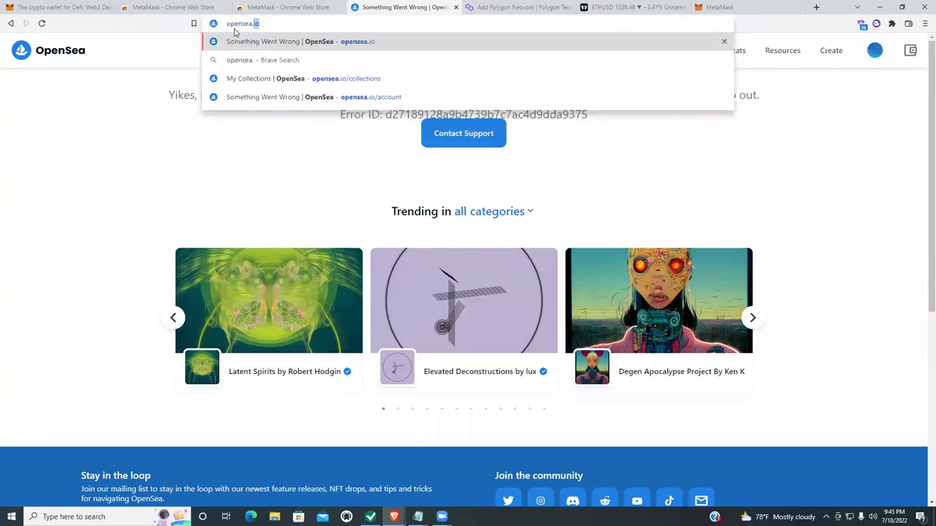
{"action": "key", "text": "BackSpace"}
{"action": "key", "text": "BackSpace"}
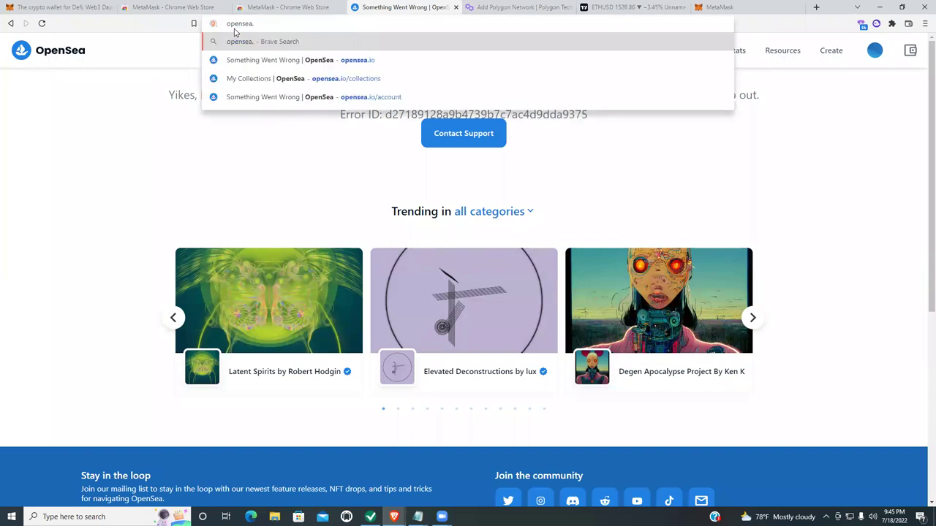
{"action": "type", "text": "io"}
{"action": "key", "text": "Return"}
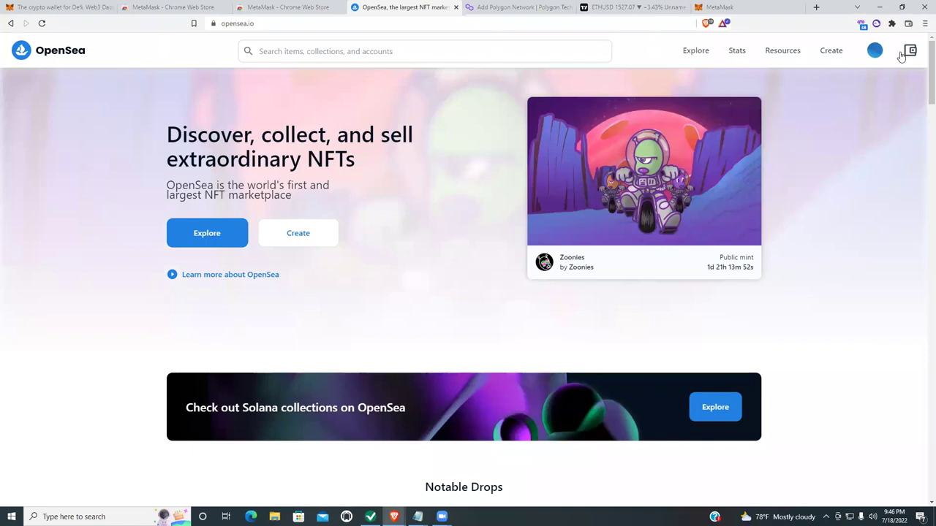
- Open the account's My Collections page to find the newly created collection
{"action": "mouse_move", "coordinate": [885, 47]}
{"action": "left_click", "coordinate": [911, 53]}
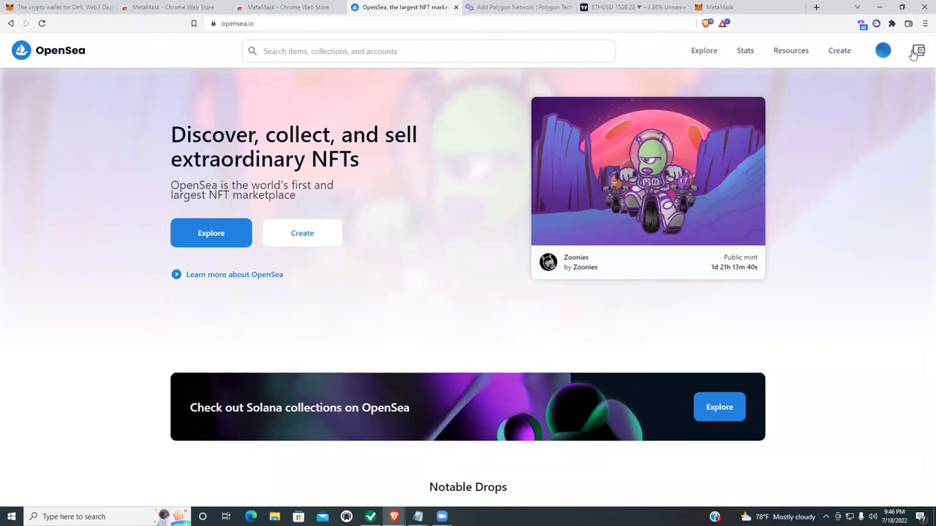
{"action": "left_click", "coordinate": [479, 193]}
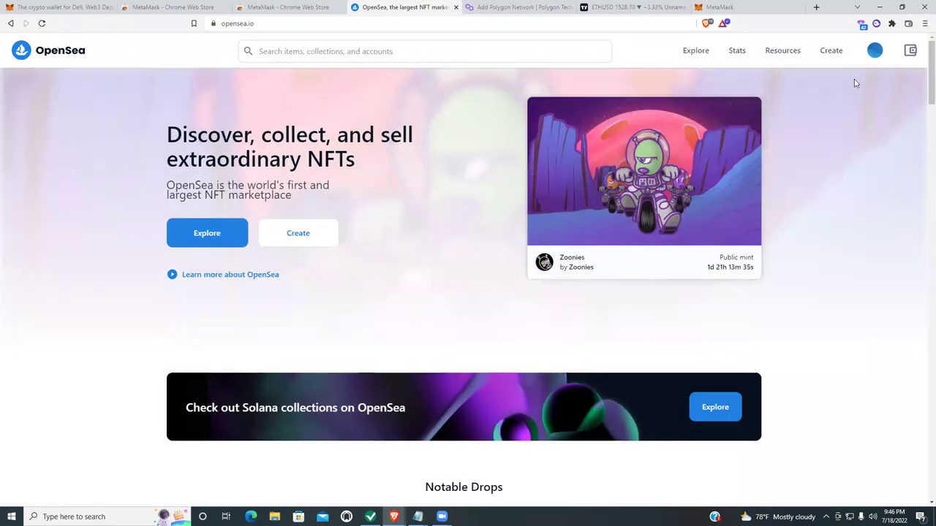
{"action": "mouse_move", "coordinate": [896, 62]}
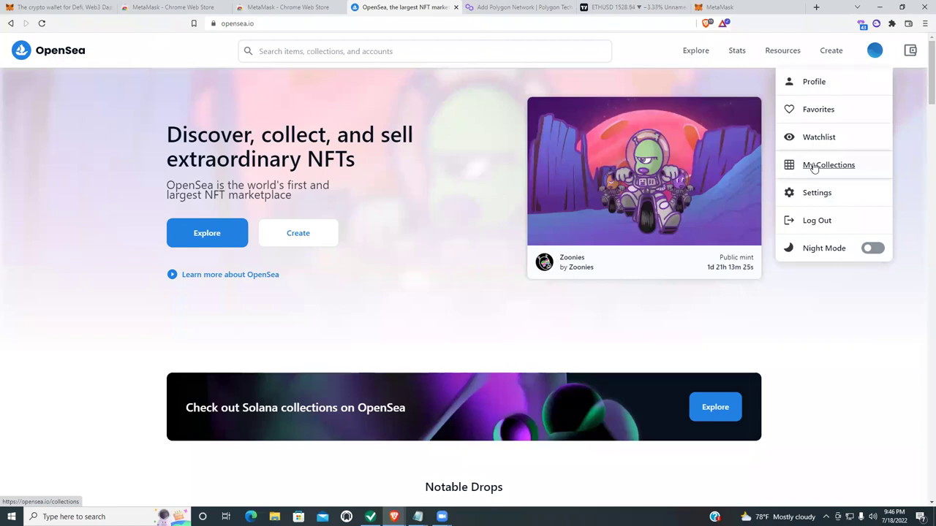
{"action": "left_click", "coordinate": [814, 166]}
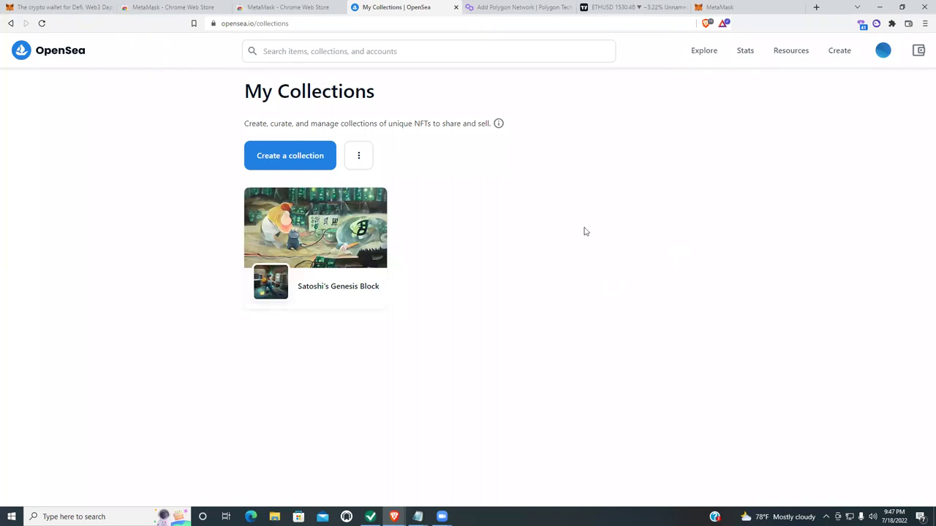
- Open the Satoshi's Genesis Block collection and look over its page and the available collection actions
{"action": "left_click", "coordinate": [306, 247]}
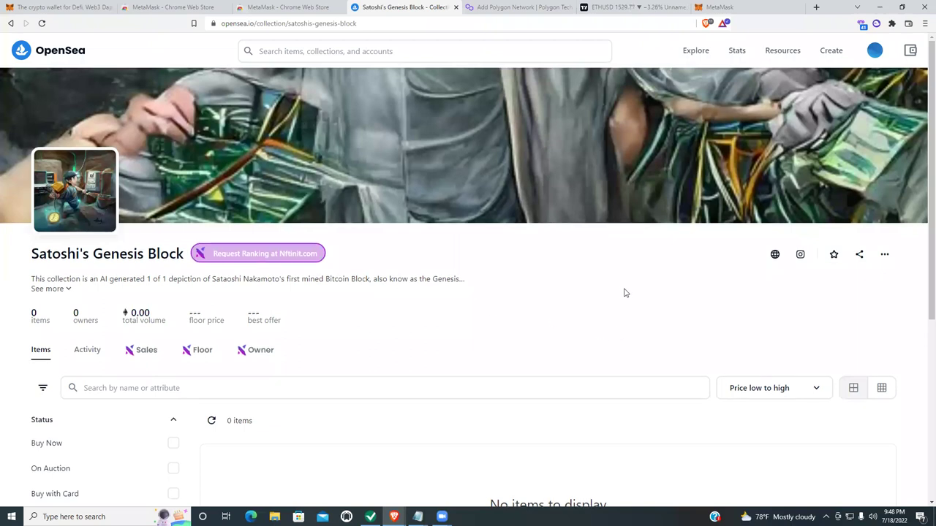
{"action": "scroll", "coordinate": [626, 294], "scroll_direction": "down", "scroll_amount": 2}
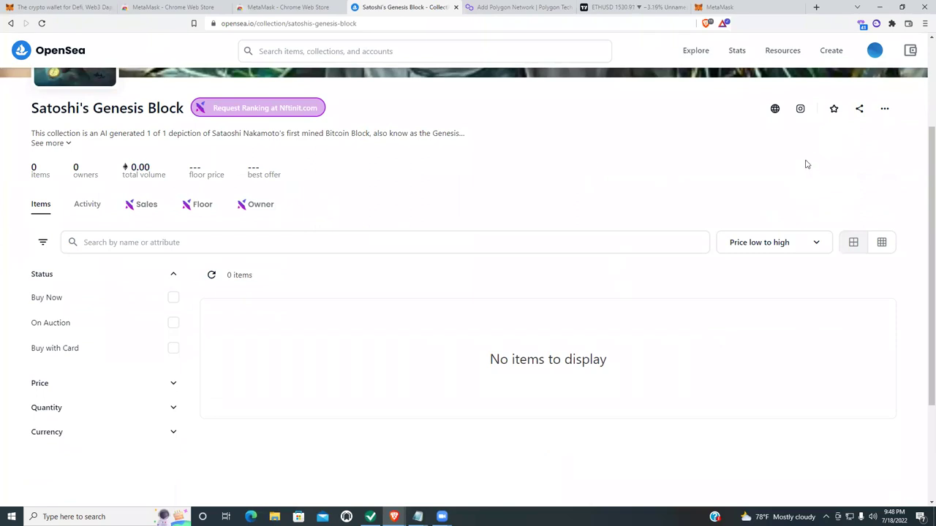
{"action": "scroll", "coordinate": [776, 165], "scroll_direction": "up", "scroll_amount": 2}
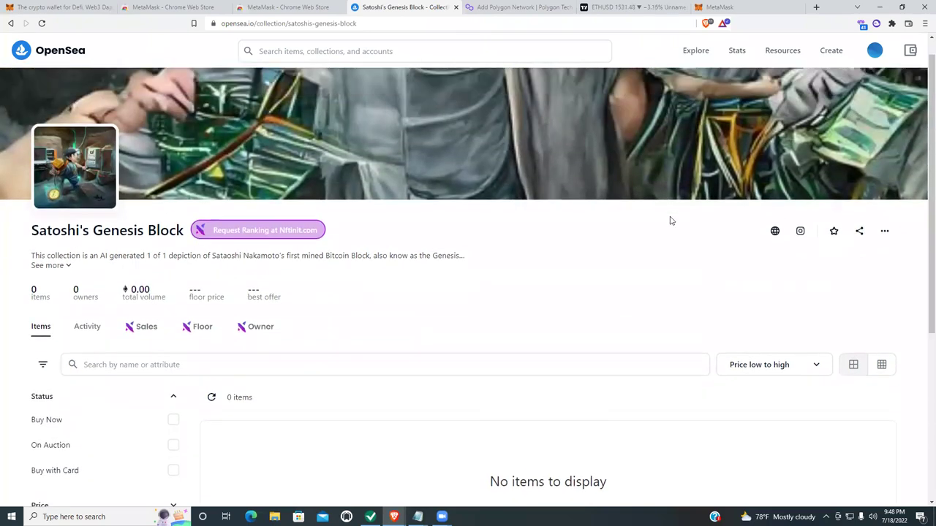
{"action": "scroll", "coordinate": [601, 240], "scroll_direction": "down", "scroll_amount": 1}
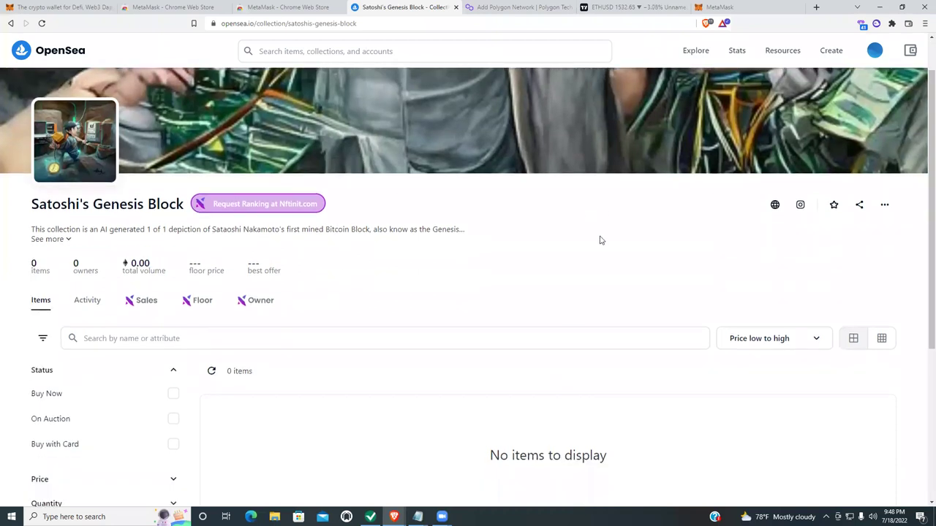
{"action": "scroll", "coordinate": [601, 240], "scroll_direction": "down", "scroll_amount": 3}
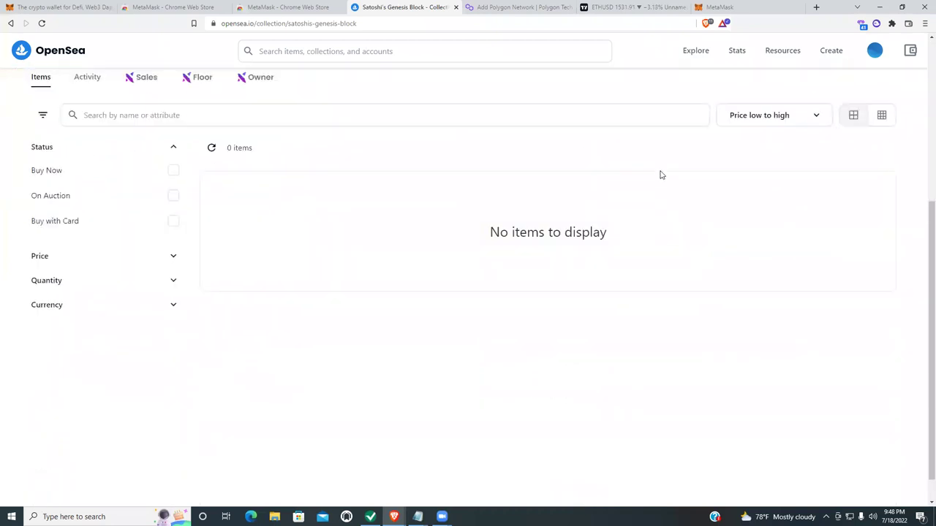
{"action": "scroll", "coordinate": [708, 226], "scroll_direction": "up", "scroll_amount": 4}
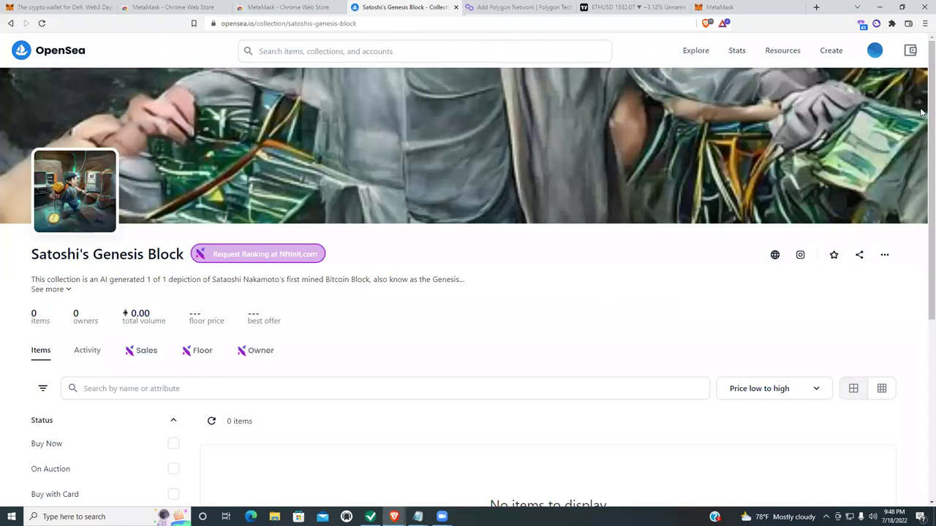
{"action": "left_click", "coordinate": [885, 254]}
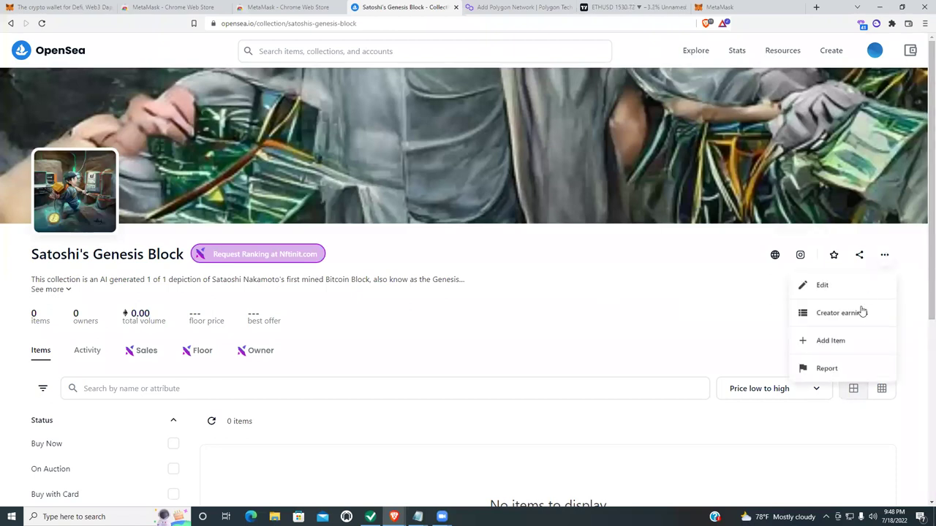
{"action": "left_click", "coordinate": [711, 278]}
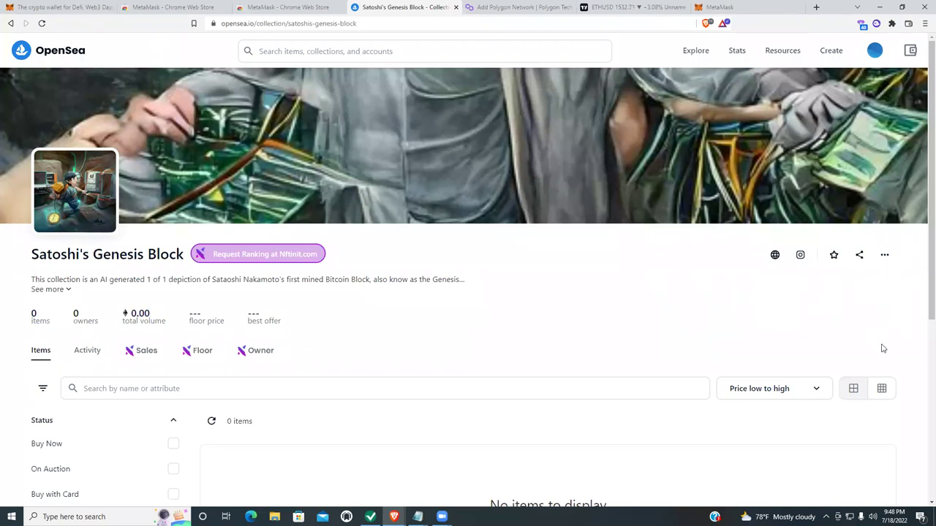
- Start a new item in the collection and upload the Satoshi 1 image from the Genesis Block folder
{"action": "left_click", "coordinate": [886, 257]}
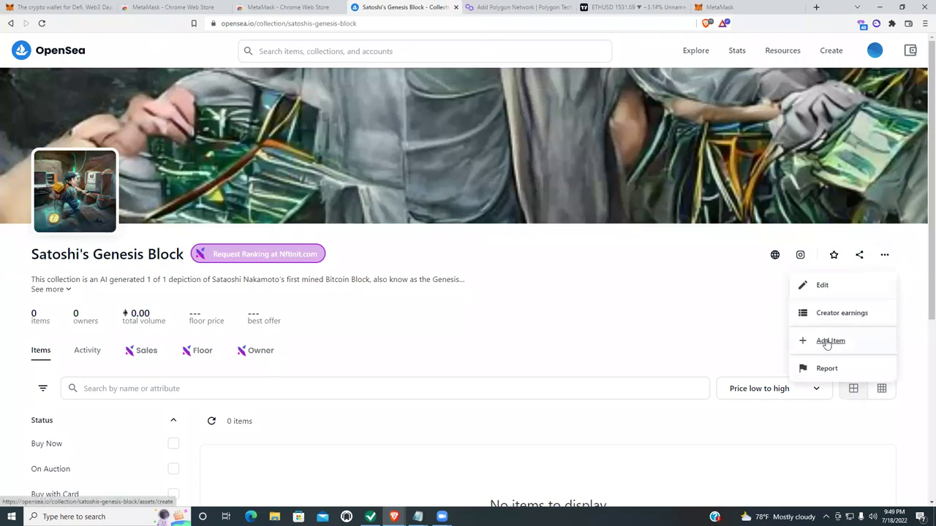
{"action": "left_click", "coordinate": [829, 342]}
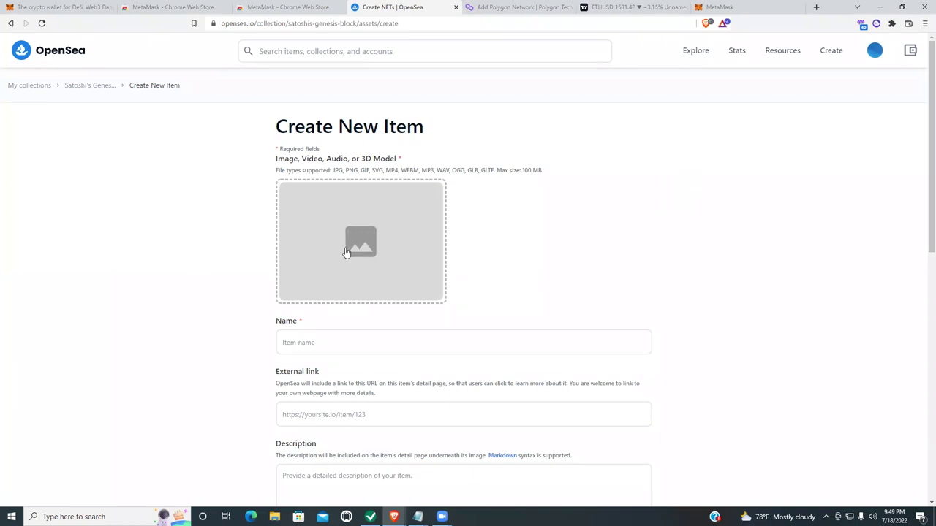
{"action": "left_click", "coordinate": [439, 234]}
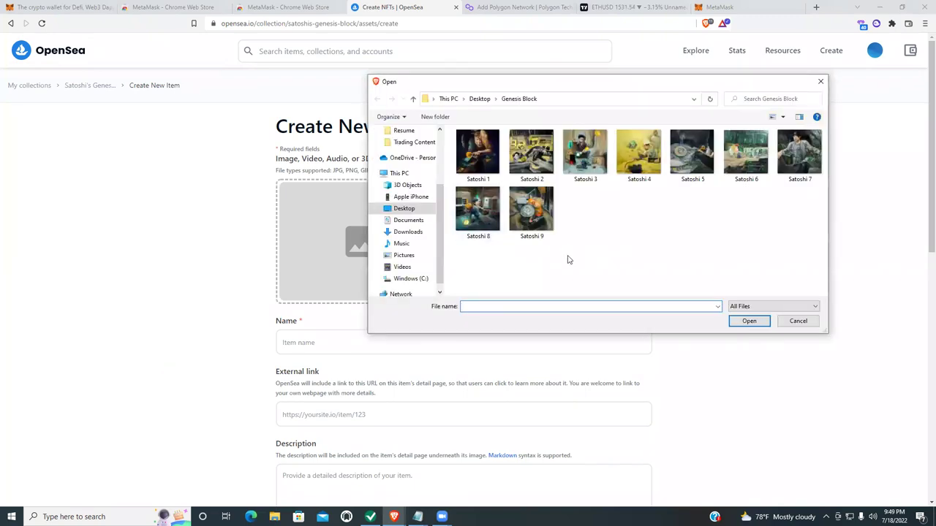
{"action": "left_click", "coordinate": [485, 151]}
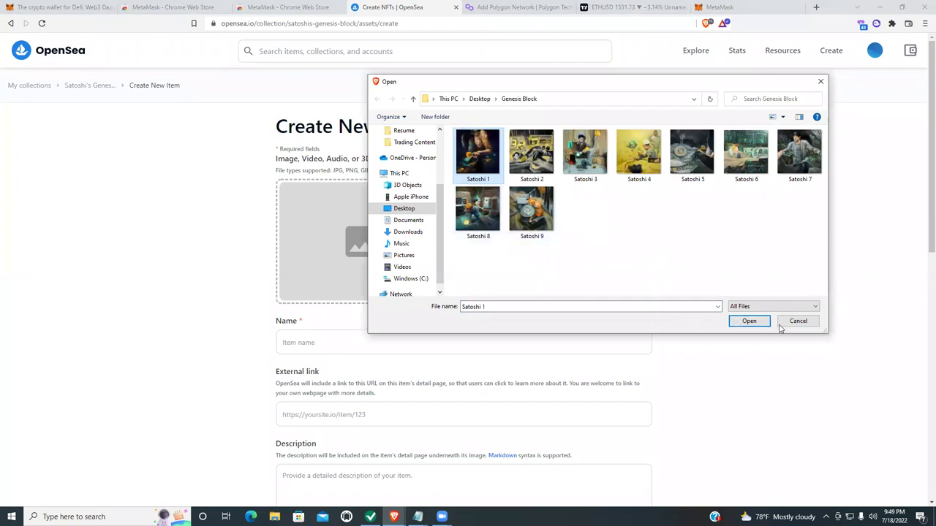
{"action": "left_click", "coordinate": [752, 323]}
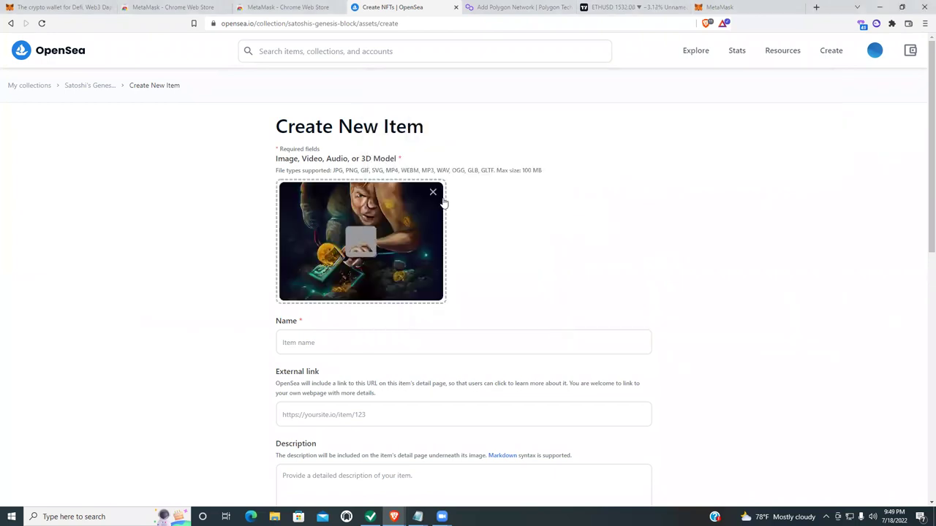
- Name the new item Genesis Block 1, leaving its external link empty
{"action": "scroll", "coordinate": [819, 217], "scroll_direction": "down", "scroll_amount": 2}
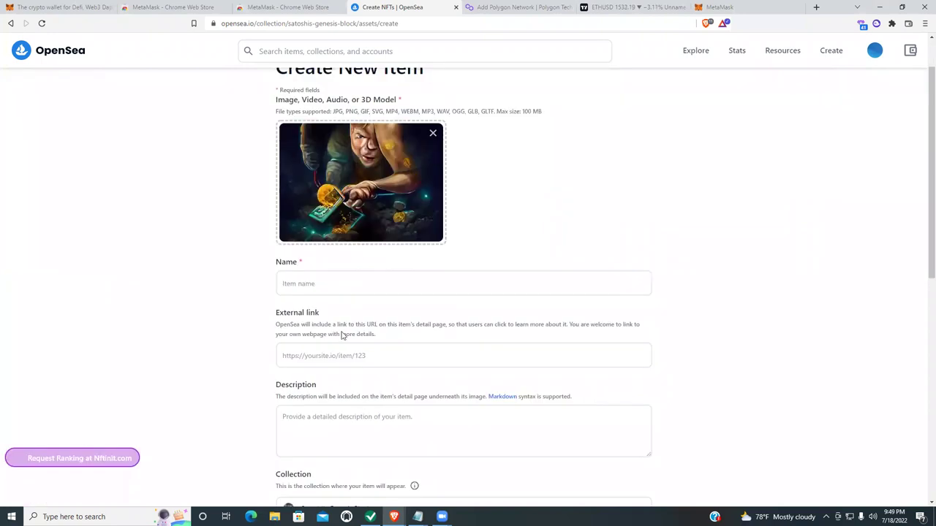
{"action": "left_click", "coordinate": [307, 245]}
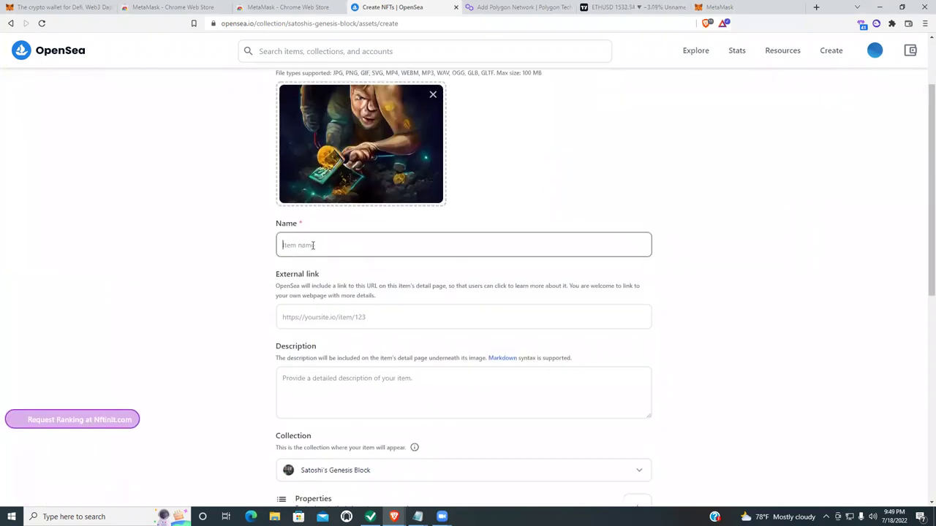
{"action": "type", "text": "S"}
{"action": "key", "text": "BackSpace"}
{"action": "key", "text": "BackSpace"}
{"action": "type", "text": "Ge"}
{"action": "left_click", "coordinate": [337, 317]}
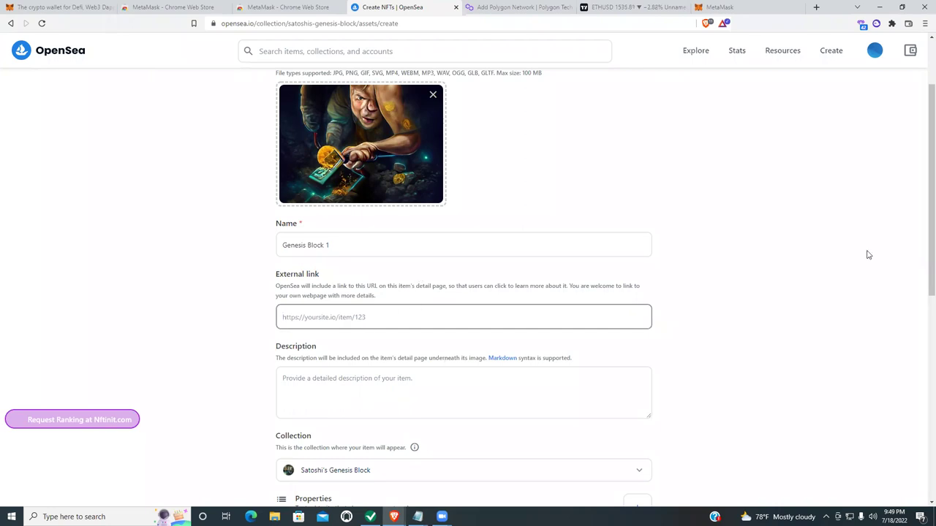
- Open My Collections in a separate window and show the full description of Satoshi's Genesis Block there
{"action": "scroll", "coordinate": [857, 265], "scroll_direction": "down", "scroll_amount": 2}
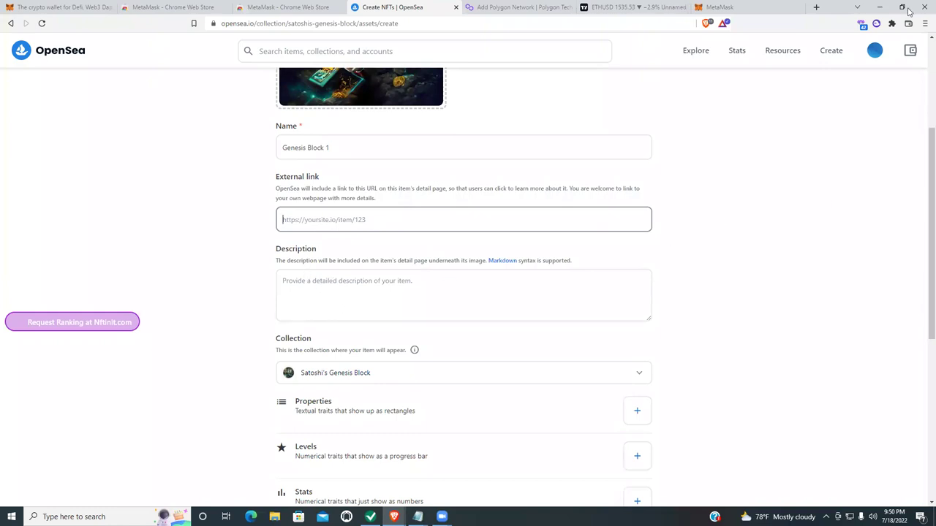
{"action": "mouse_move", "coordinate": [887, 63]}
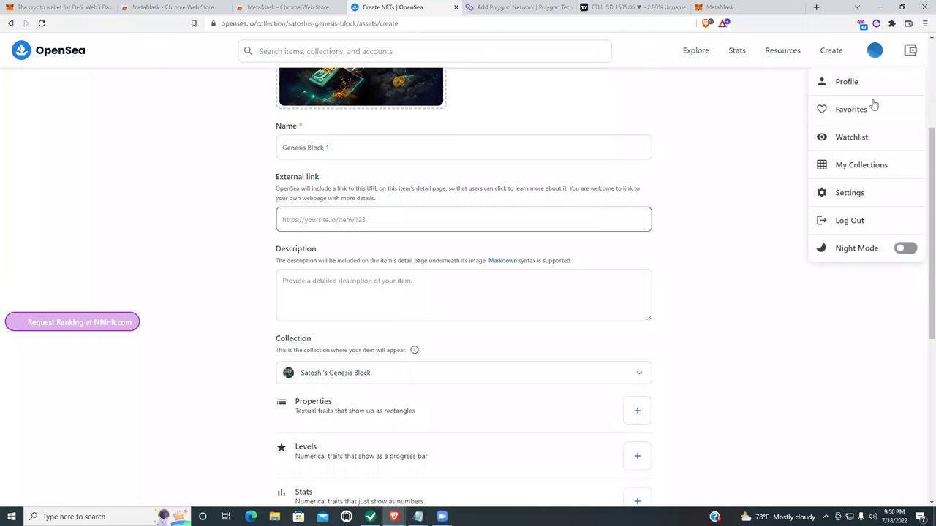
{"action": "right_click", "coordinate": [853, 169]}
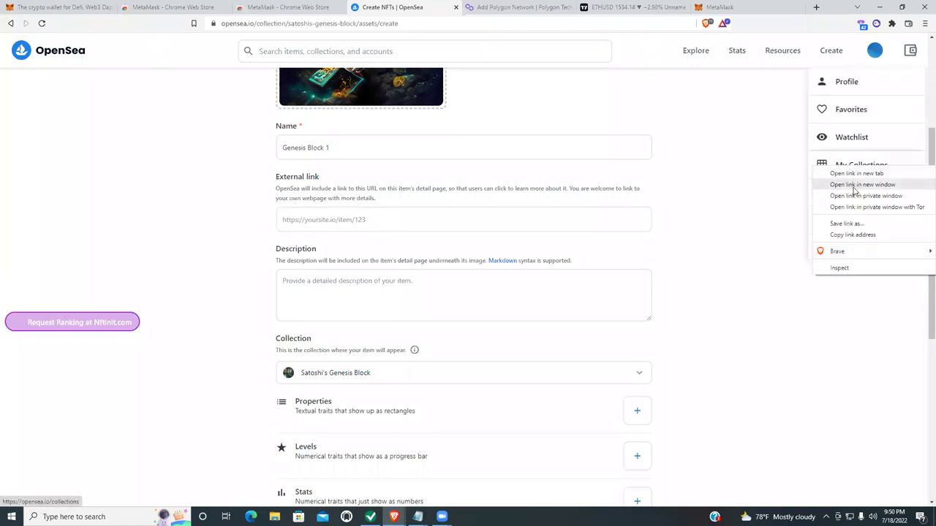
{"action": "left_click", "coordinate": [853, 186]}
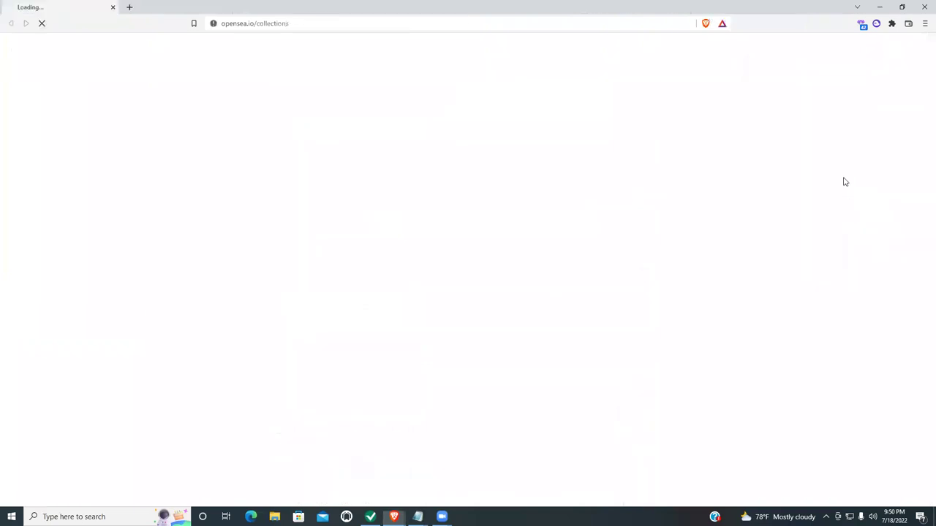
{"action": "left_click", "coordinate": [903, 9]}
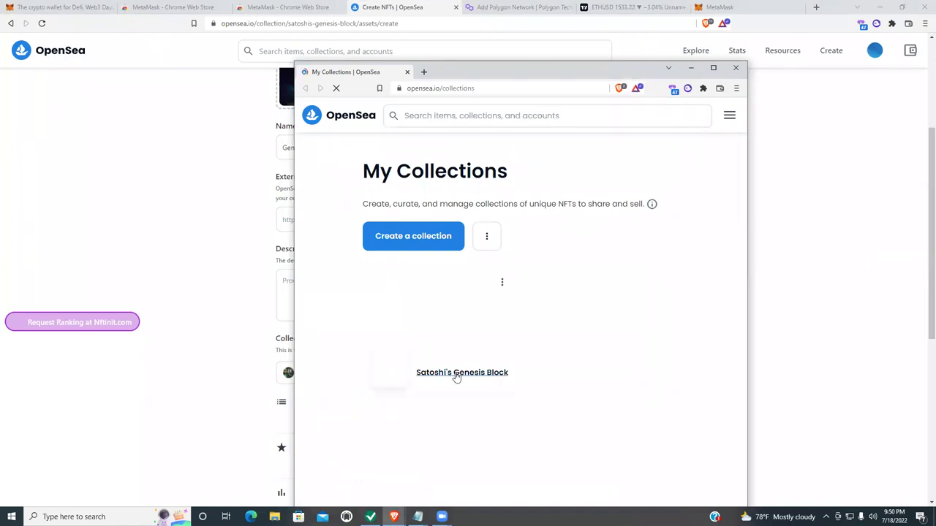
{"action": "left_click", "coordinate": [431, 310]}
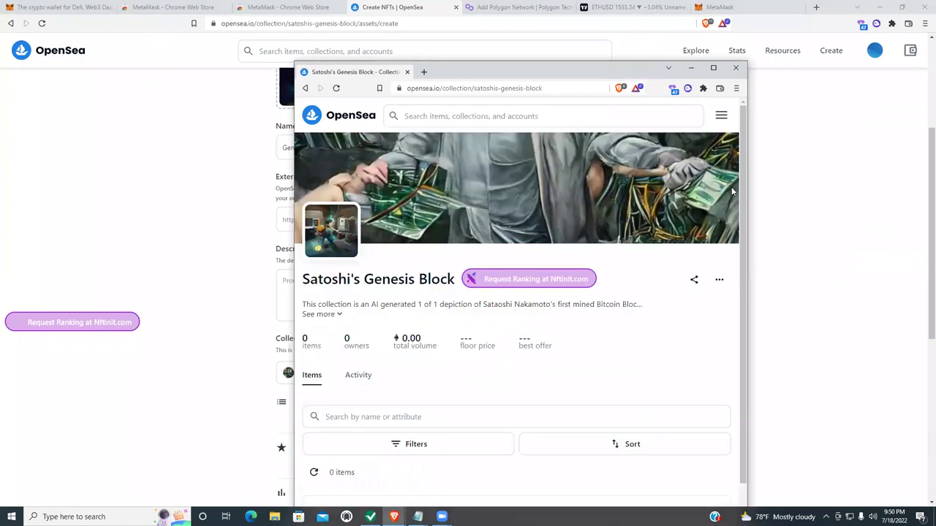
{"action": "left_click", "coordinate": [322, 314]}
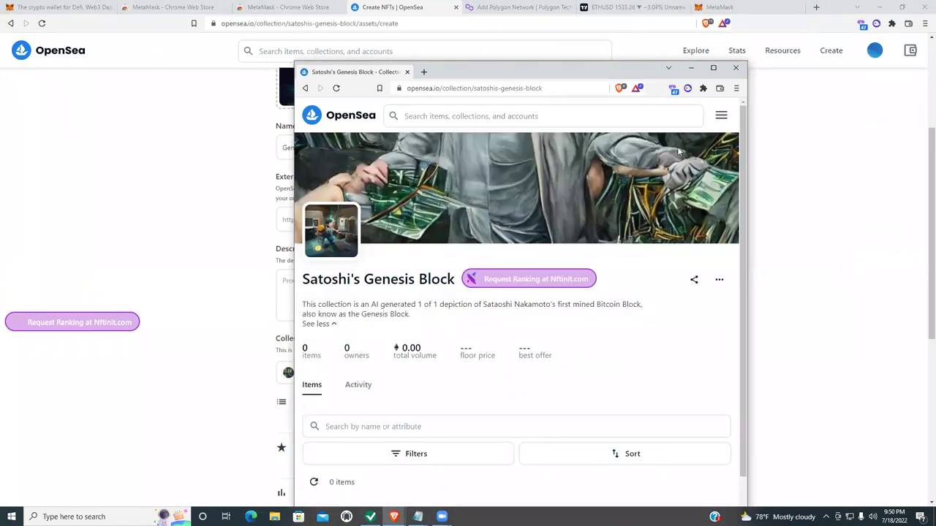
- Copy the collection's full description and paste it into the new item's description
{"action": "left_click_drag", "start_coordinate": [585, 71], "coordinate": [819, 100]}
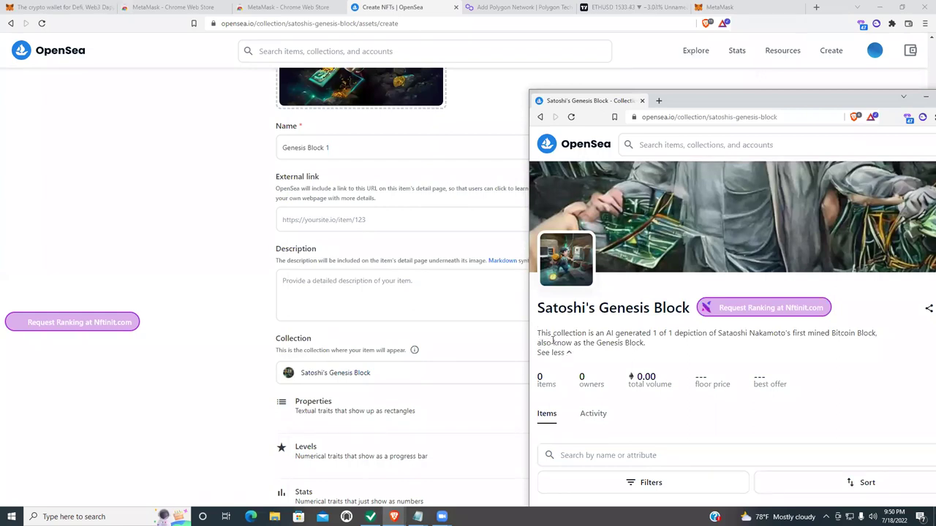
{"action": "triple_click", "coordinate": [552, 341]}
{"action": "key", "text": "ctrl+c"}
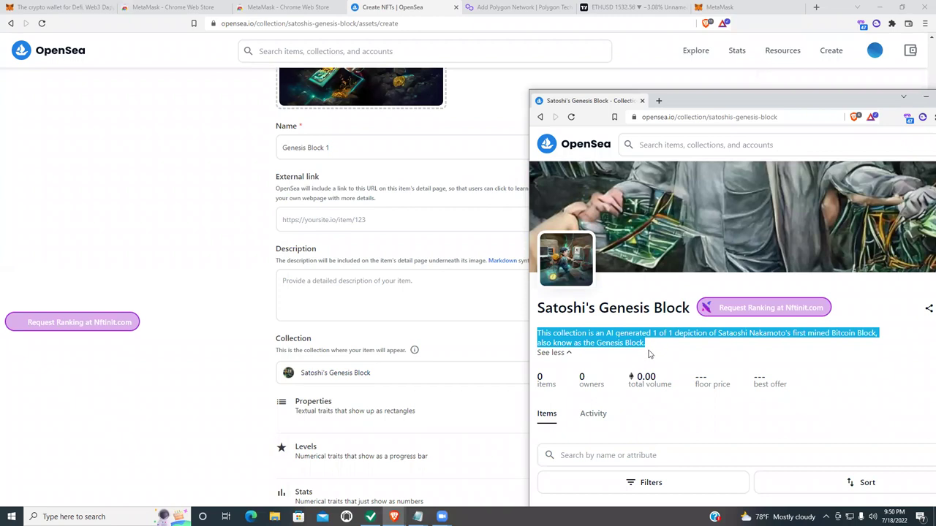
{"action": "left_click", "coordinate": [318, 291]}
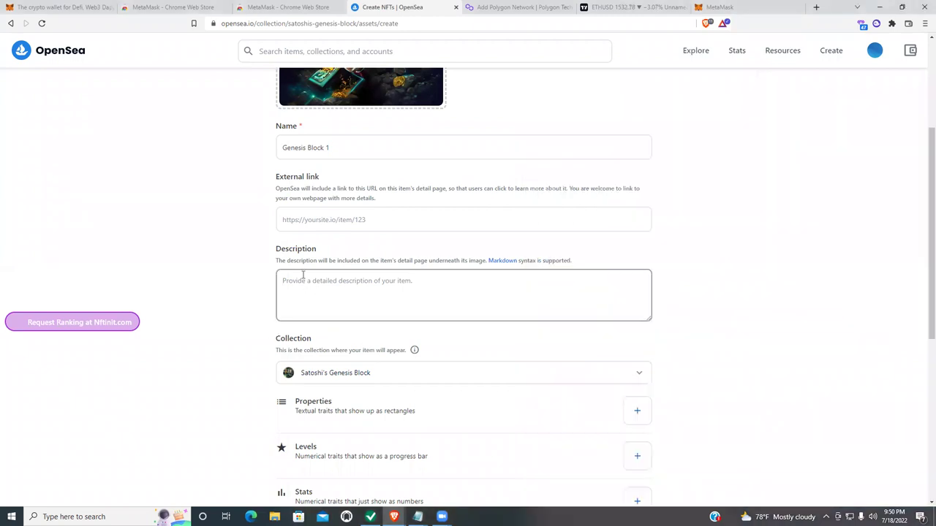
{"action": "key", "text": "ctrl+v"}
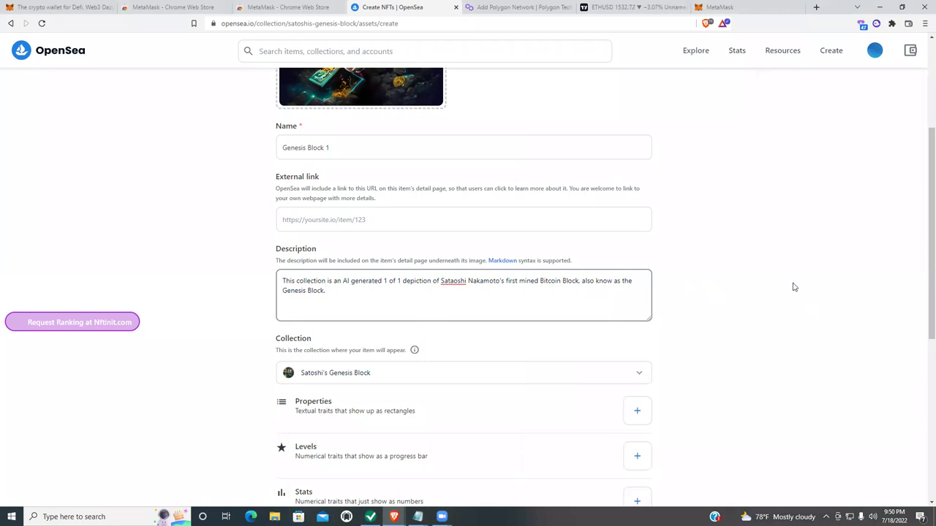
- Examine the item's remaining settings, including the options for adding properties and levels, without adding any
{"action": "scroll", "coordinate": [726, 203], "scroll_direction": "down", "scroll_amount": 3}
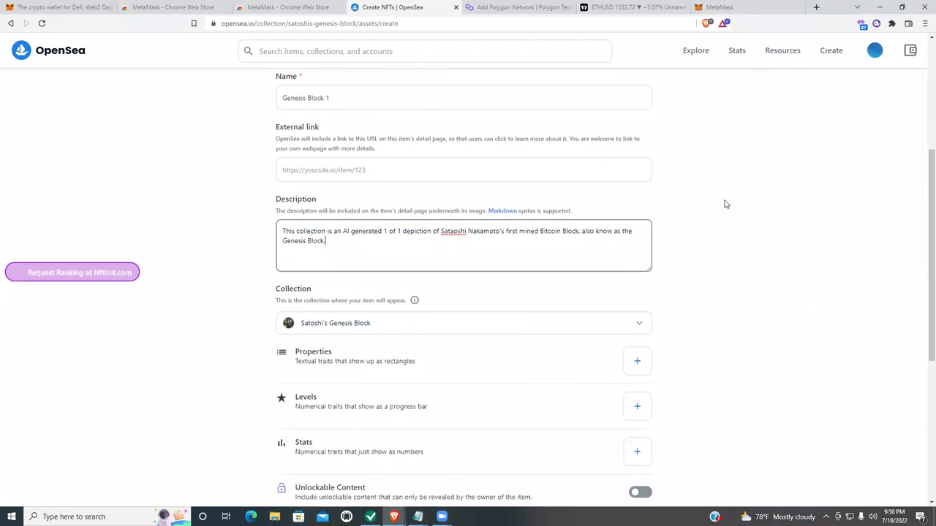
{"action": "scroll", "coordinate": [743, 208], "scroll_direction": "down", "scroll_amount": 1}
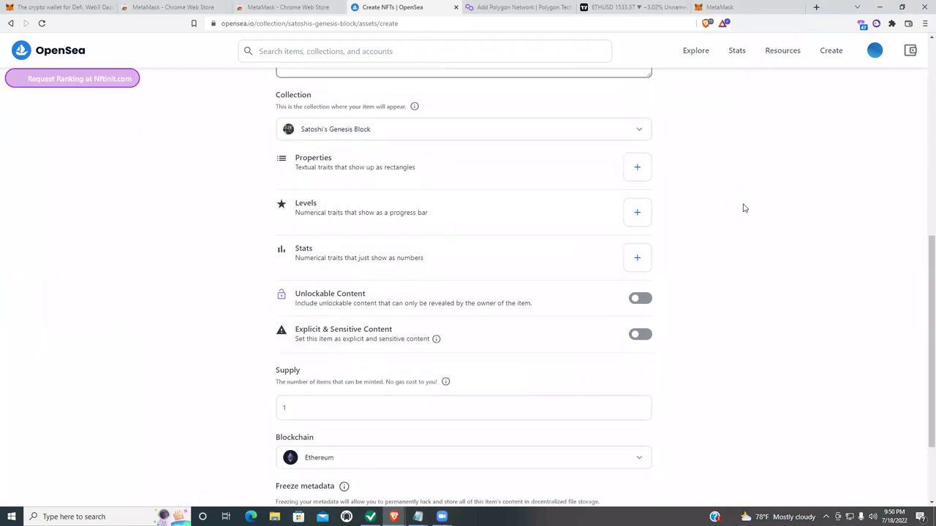
{"action": "left_click", "coordinate": [638, 171]}
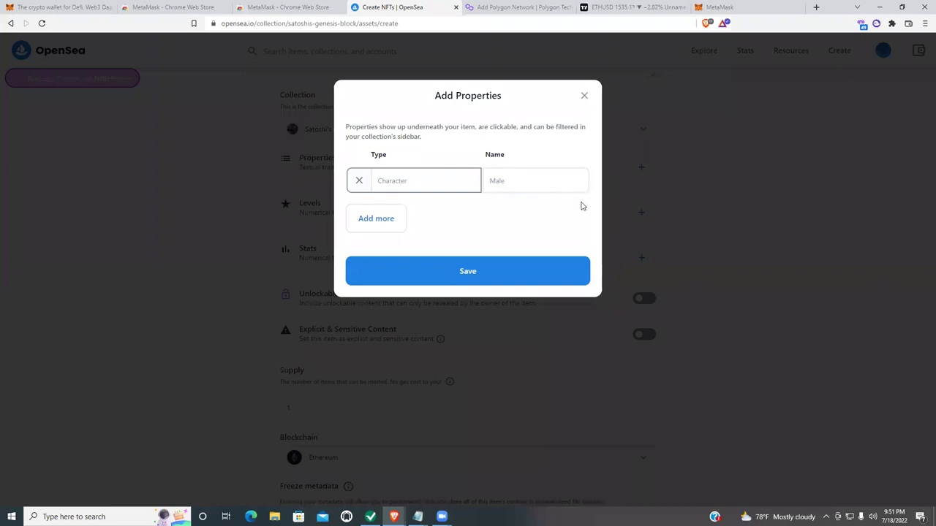
{"action": "left_click", "coordinate": [585, 97]}
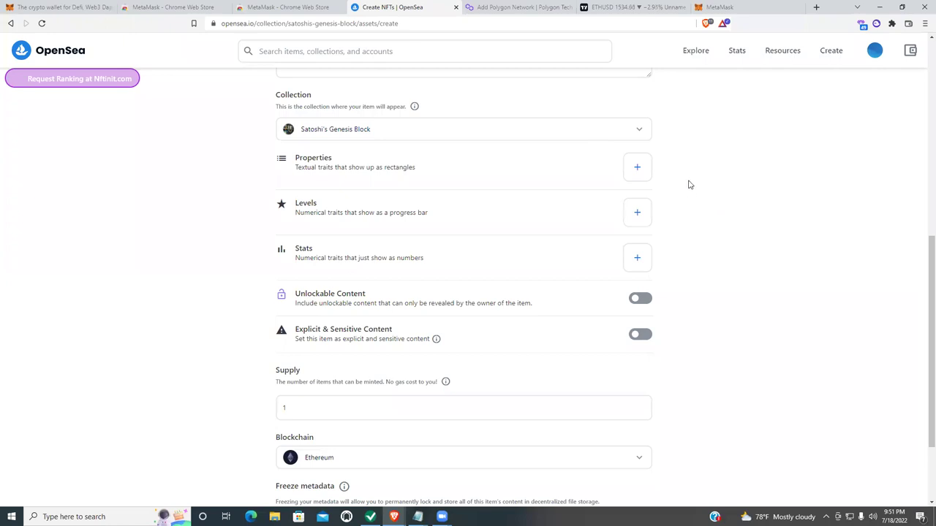
{"action": "left_click", "coordinate": [637, 174]}
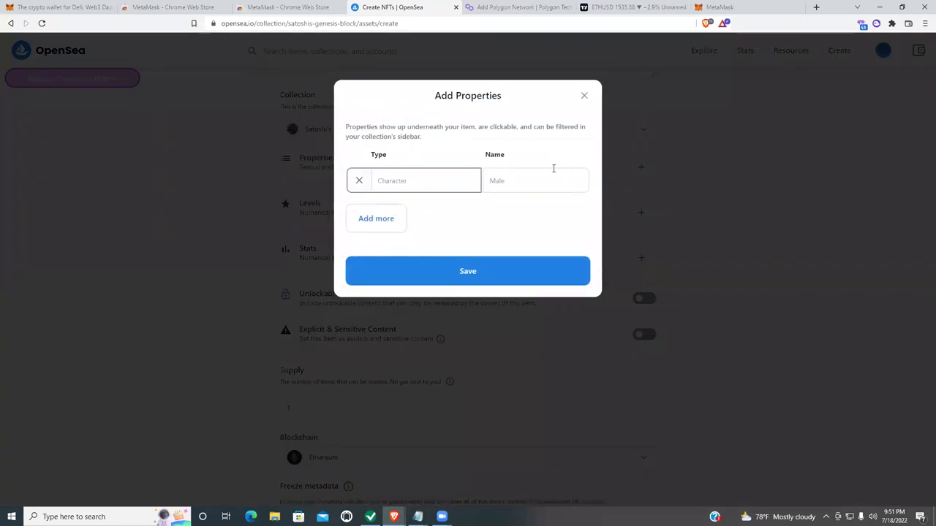
{"action": "left_click", "coordinate": [585, 96]}
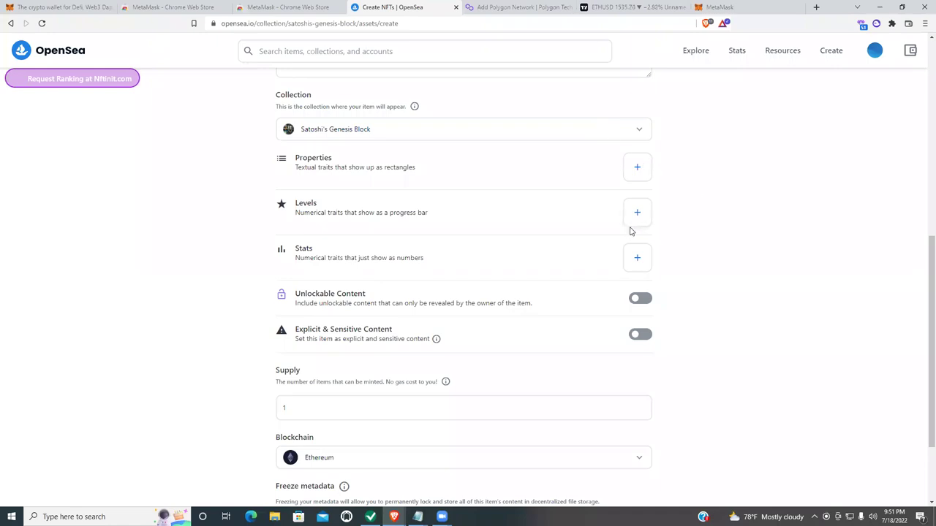
{"action": "left_click", "coordinate": [636, 214]}
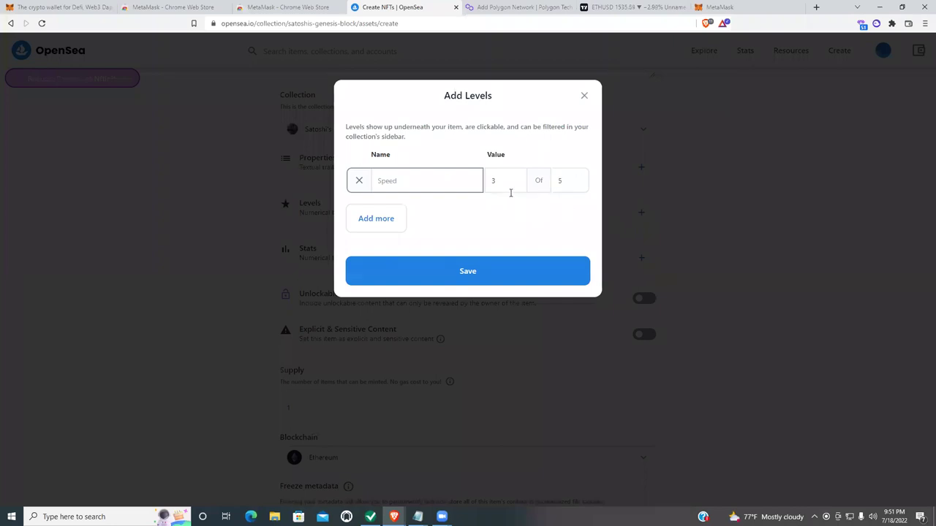
{"action": "left_click", "coordinate": [585, 98]}
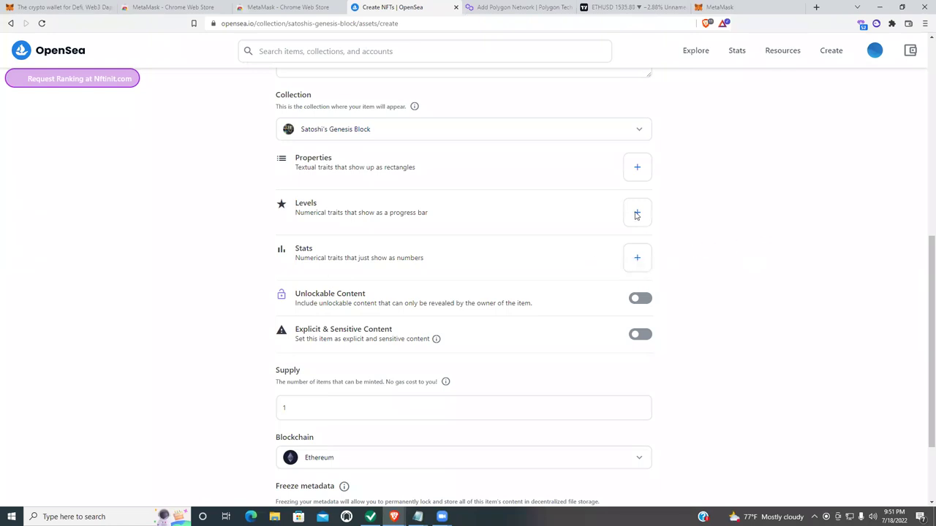
- Examine the item's stats, unlockable content and explicit content options, leaving all of them unused
{"action": "left_click", "coordinate": [637, 258]}
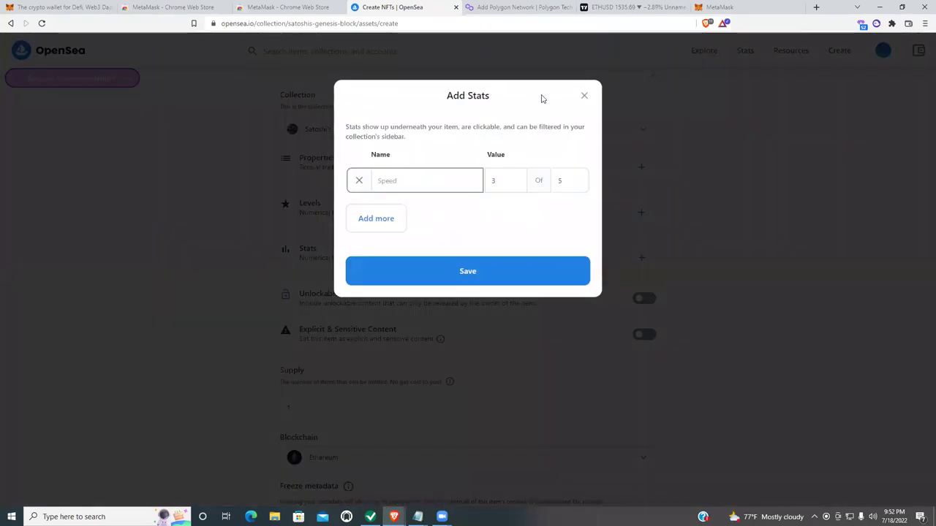
{"action": "left_click", "coordinate": [585, 96]}
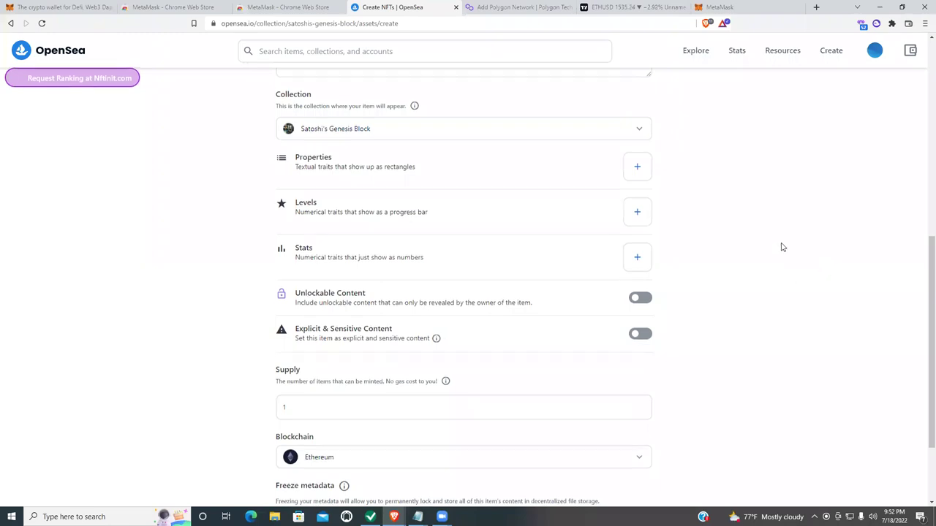
{"action": "scroll", "coordinate": [739, 259], "scroll_direction": "down", "scroll_amount": 2}
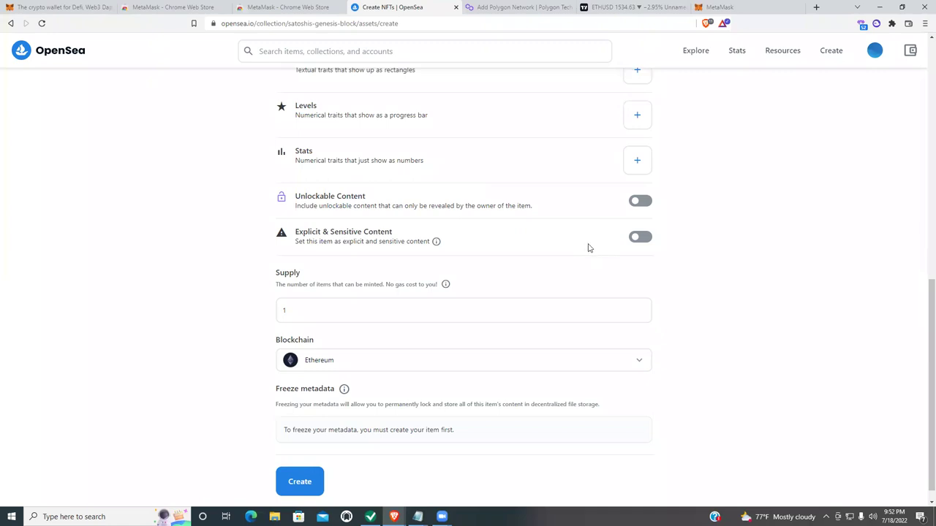
{"action": "left_click", "coordinate": [639, 209]}
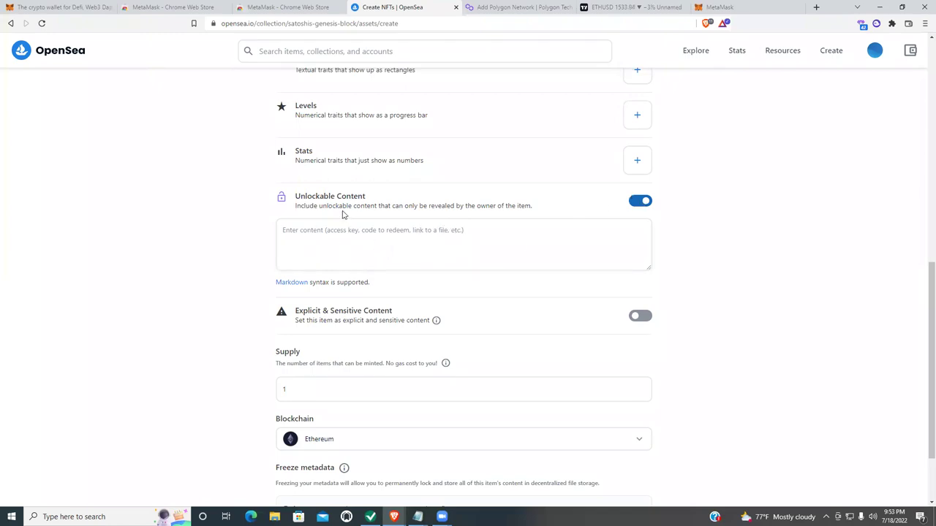
{"action": "left_click", "coordinate": [639, 204]}
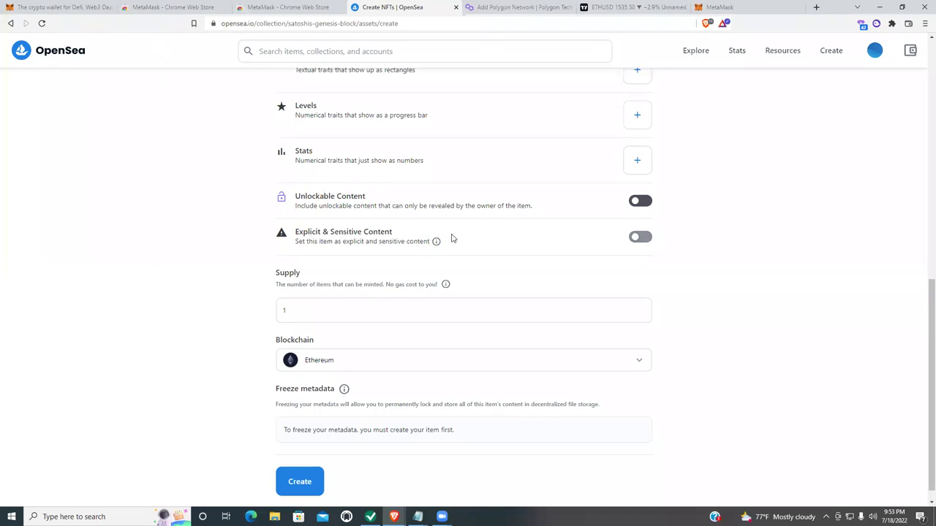
{"action": "left_click", "coordinate": [643, 240]}
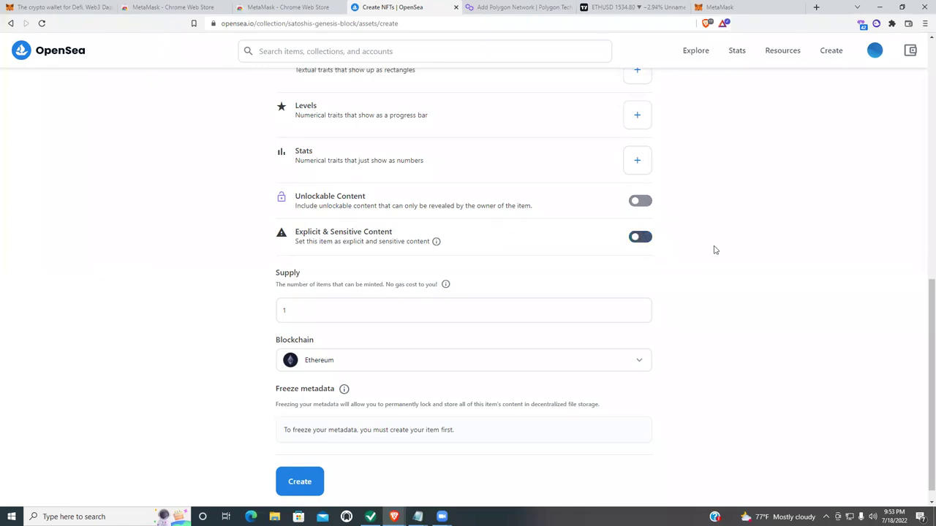
{"action": "scroll", "coordinate": [802, 214], "scroll_direction": "down", "scroll_amount": 1}
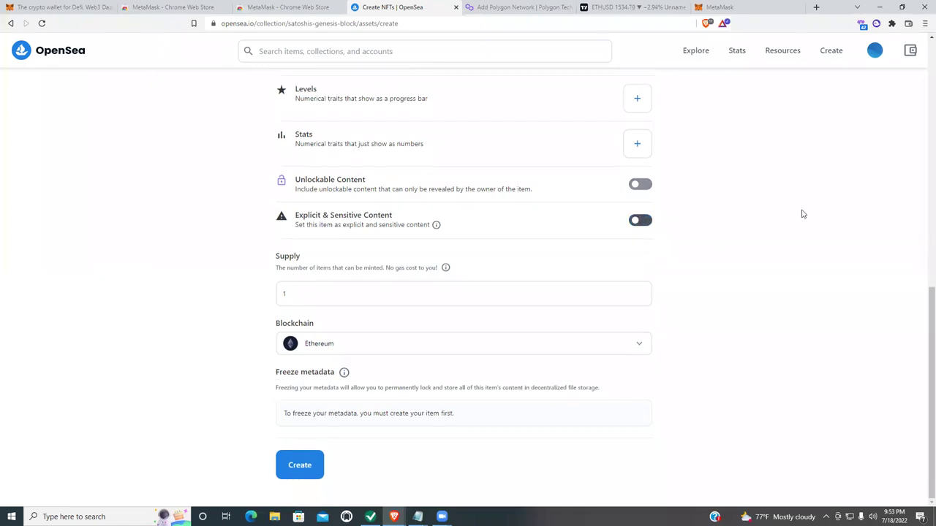
{"action": "left_click", "coordinate": [293, 287]}
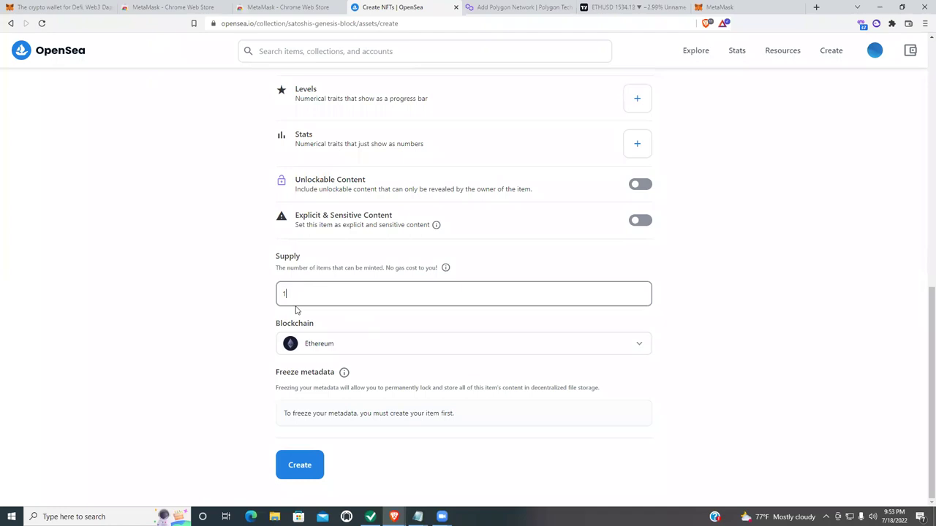
{"action": "key", "text": "BackSpace"}
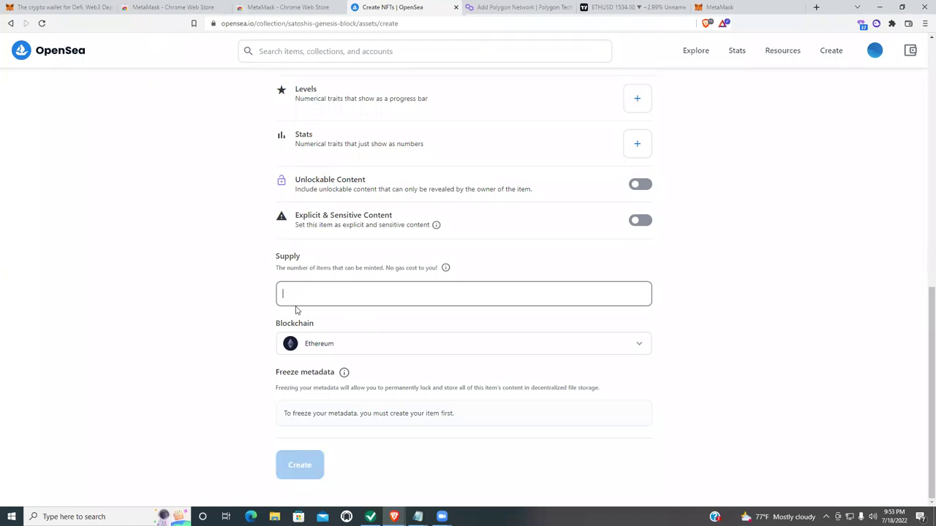
{"action": "type", "text": "100000"}
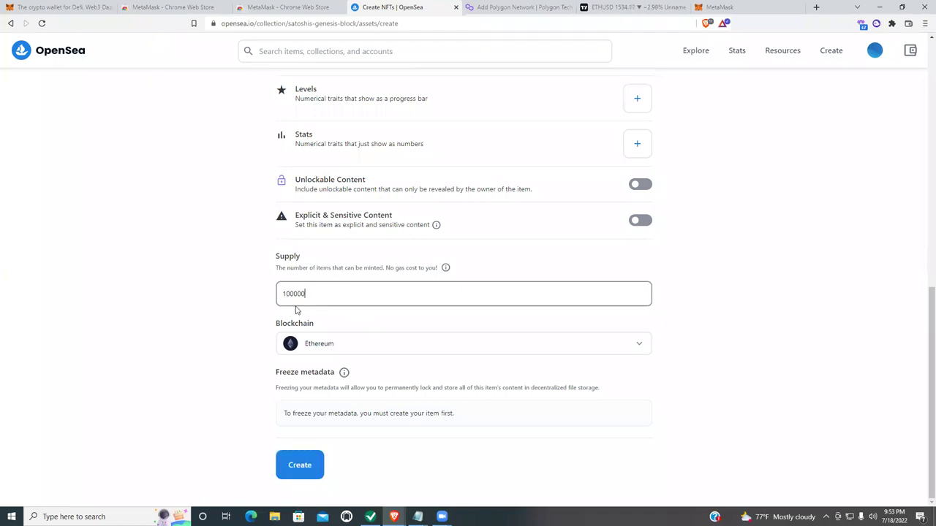
{"action": "type", "text": "0000"}
{"action": "left_click", "coordinate": [749, 246]}
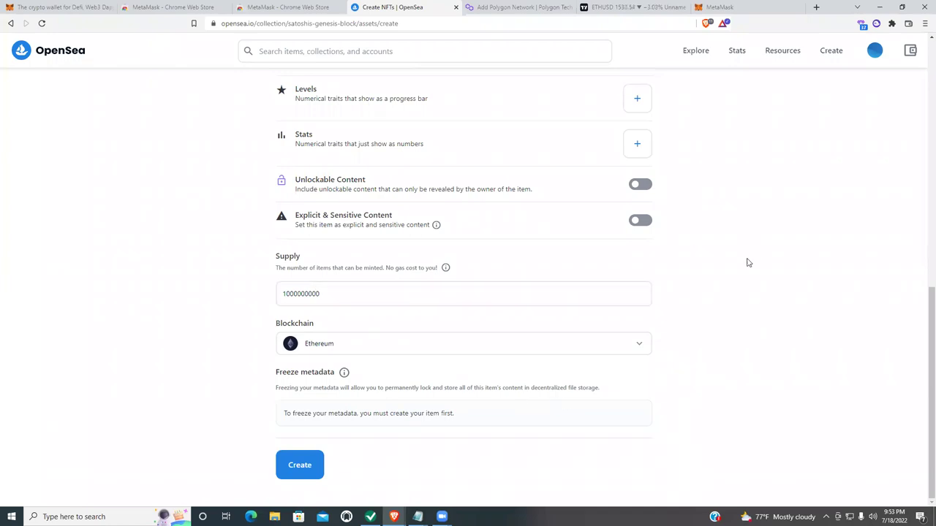
- Replace the supply with an even larger trial number, and restore it to 1
{"action": "left_click_drag", "start_coordinate": [329, 292], "coordinate": [270, 291]}
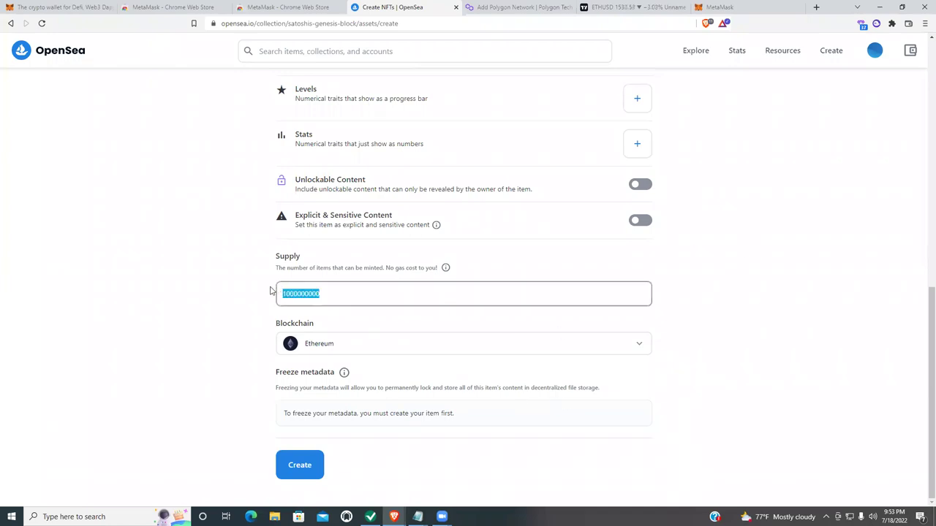
{"action": "type", "text": "1"}
{"action": "left_click", "coordinate": [728, 253]}
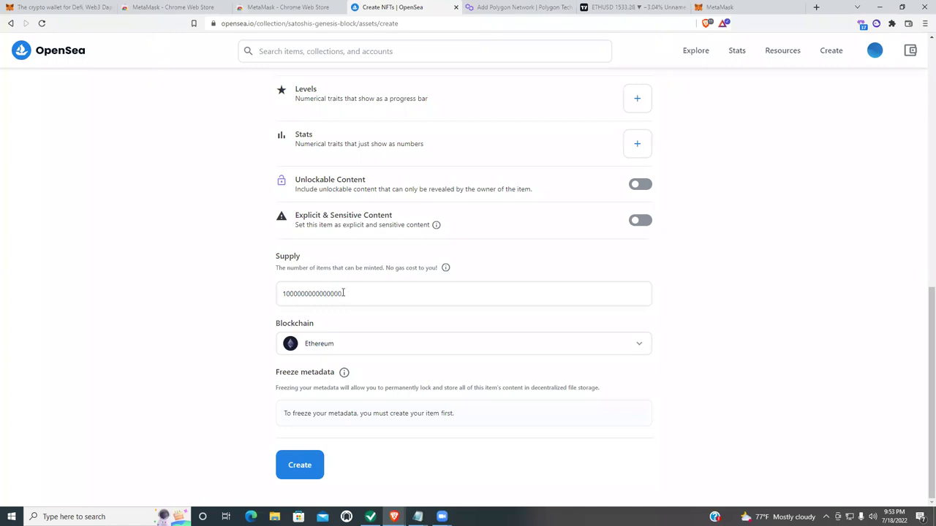
{"action": "left_click_drag", "start_coordinate": [343, 293], "coordinate": [245, 273]}
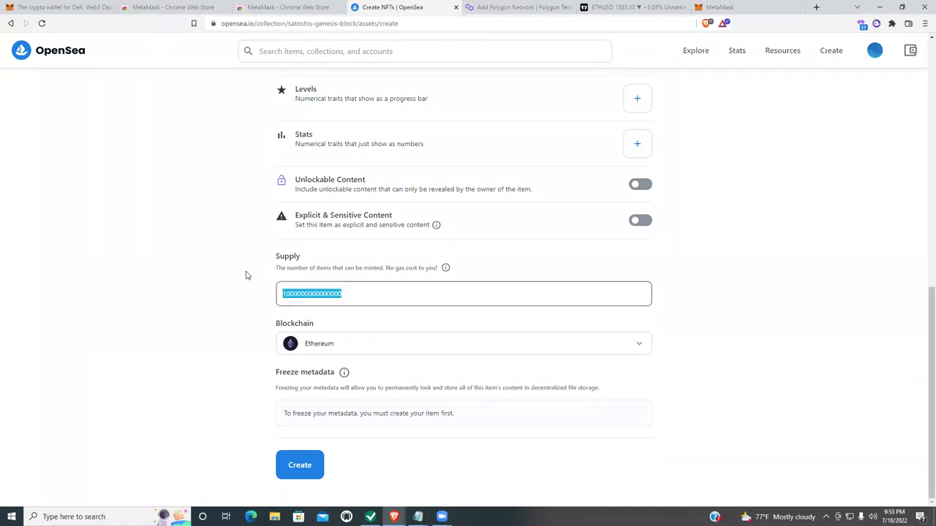
{"action": "type", "text": "1"}
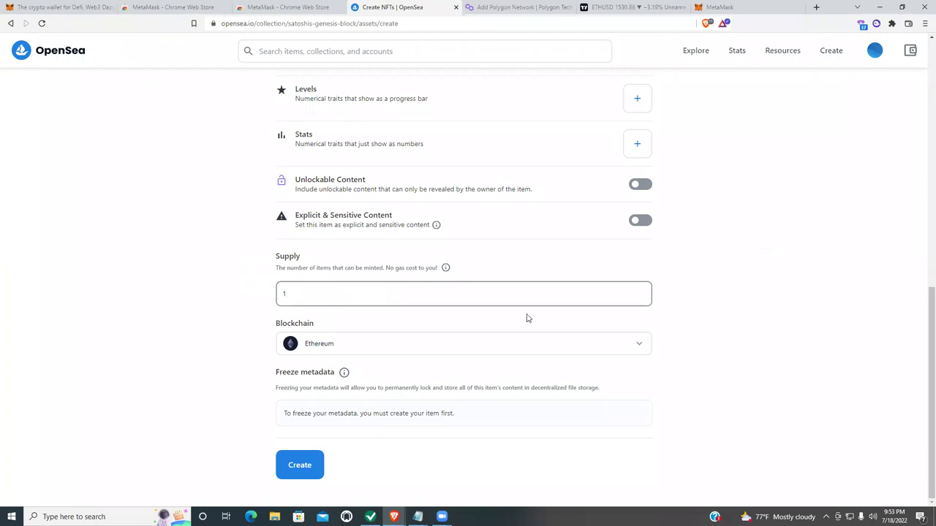
{"action": "left_click", "coordinate": [745, 308]}
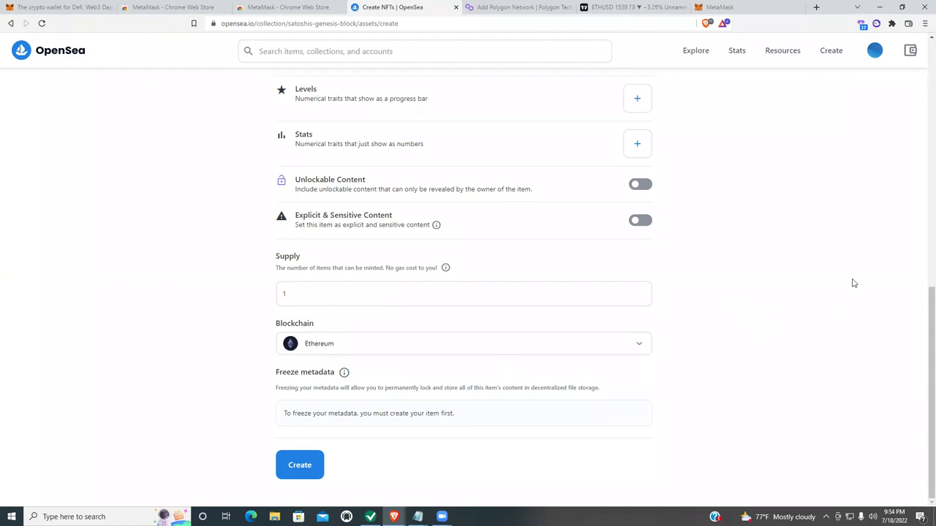
- Review the whole new item form, from the image, name and description to the supply and blockchain settings
{"action": "scroll", "coordinate": [807, 274], "scroll_direction": "up", "scroll_amount": 3}
{"action": "scroll", "coordinate": [804, 283], "scroll_direction": "down", "scroll_amount": 3}
{"action": "scroll", "coordinate": [837, 370], "scroll_direction": "up", "scroll_amount": 1}
{"action": "scroll", "coordinate": [798, 384], "scroll_direction": "up", "scroll_amount": 6}
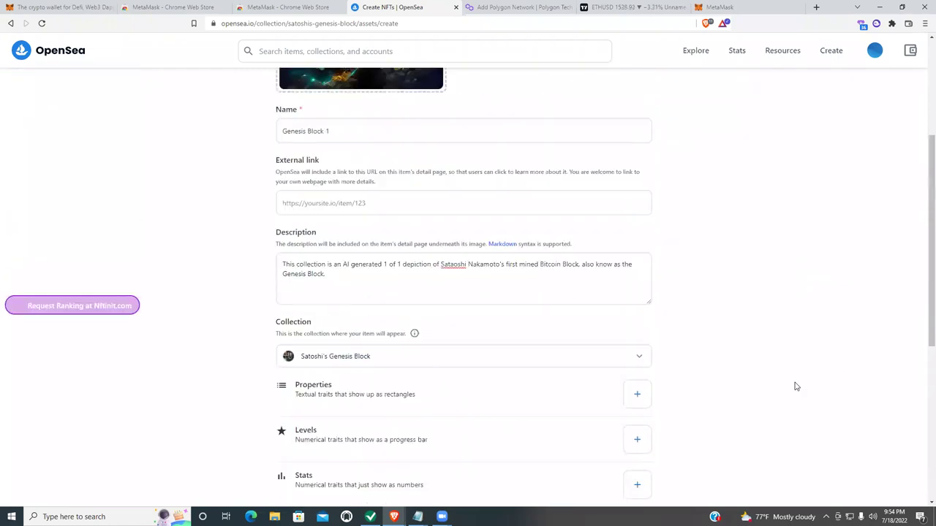
{"action": "scroll", "coordinate": [794, 389], "scroll_direction": "down", "scroll_amount": 1}
{"action": "scroll", "coordinate": [795, 390], "scroll_direction": "down", "scroll_amount": 3}
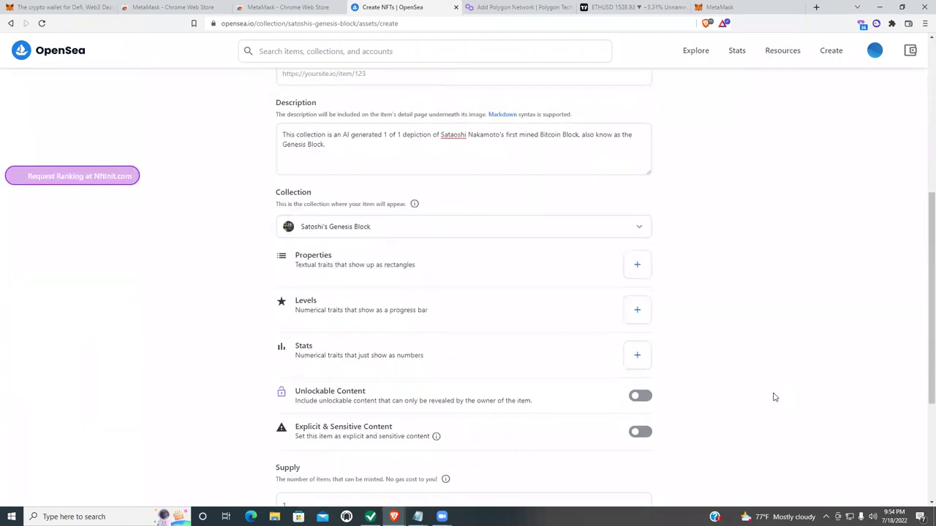
{"action": "scroll", "coordinate": [808, 311], "scroll_direction": "down", "scroll_amount": 3}
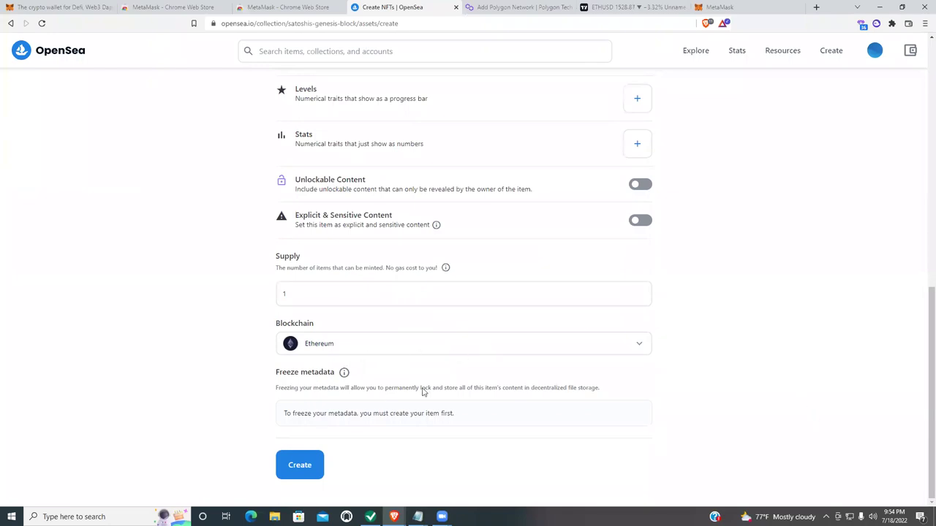
{"action": "scroll", "coordinate": [757, 392], "scroll_direction": "up", "scroll_amount": 3}
{"action": "scroll", "coordinate": [746, 384], "scroll_direction": "up", "scroll_amount": 5}
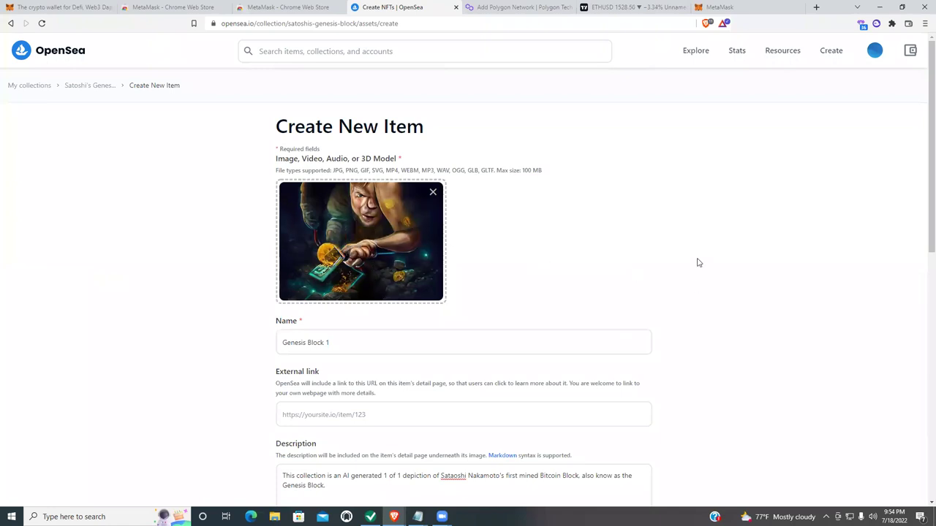
{"action": "scroll", "coordinate": [727, 297], "scroll_direction": "down", "scroll_amount": 3}
{"action": "scroll", "coordinate": [690, 281], "scroll_direction": "down", "scroll_amount": 4}
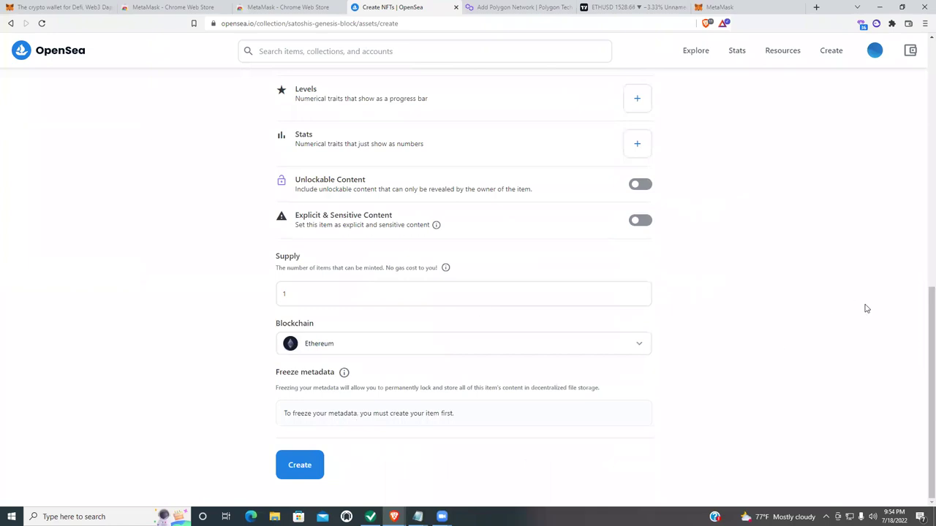
{"action": "scroll", "coordinate": [732, 351], "scroll_direction": "up", "scroll_amount": 8}
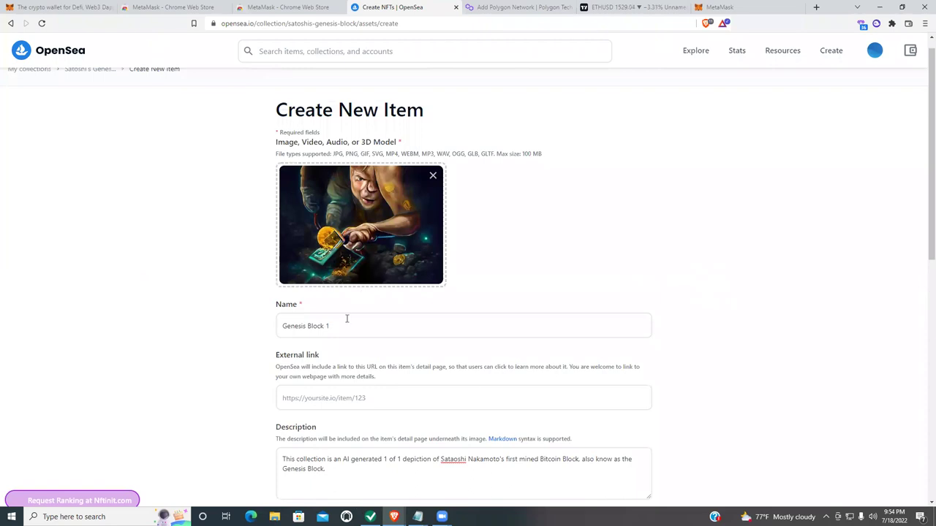
{"action": "scroll", "coordinate": [786, 327], "scroll_direction": "down", "scroll_amount": 10}
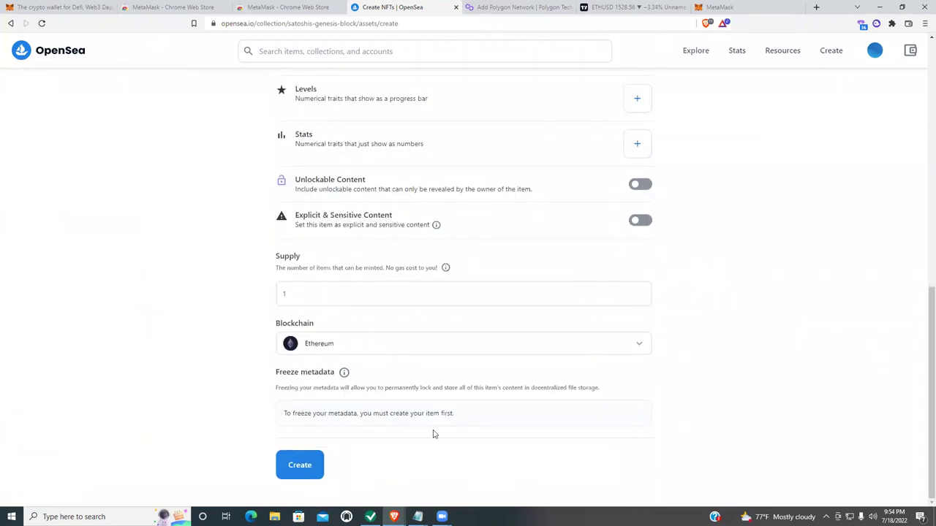
- Create the item and begin the human verification by selecting the squares of the large traffic light beside the bike lane sign
{"action": "left_click", "coordinate": [301, 470]}
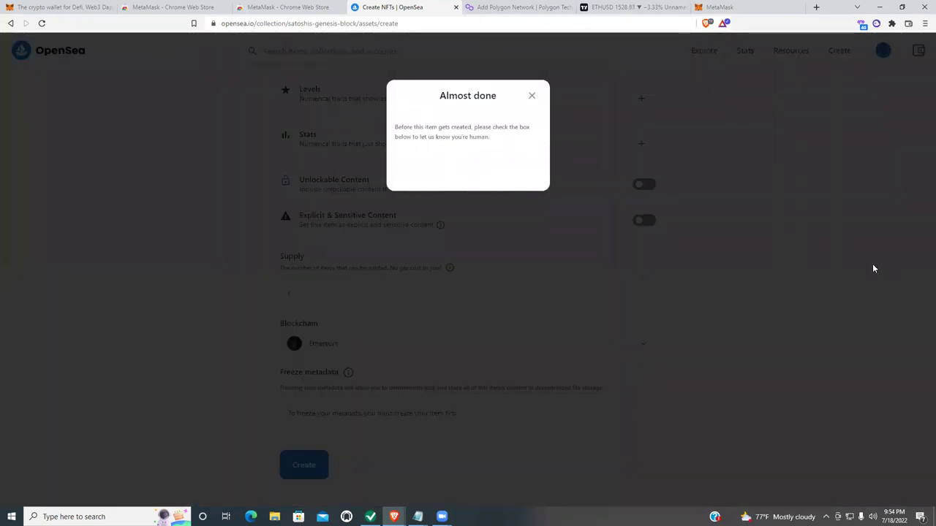
{"action": "left_click", "coordinate": [407, 159]}
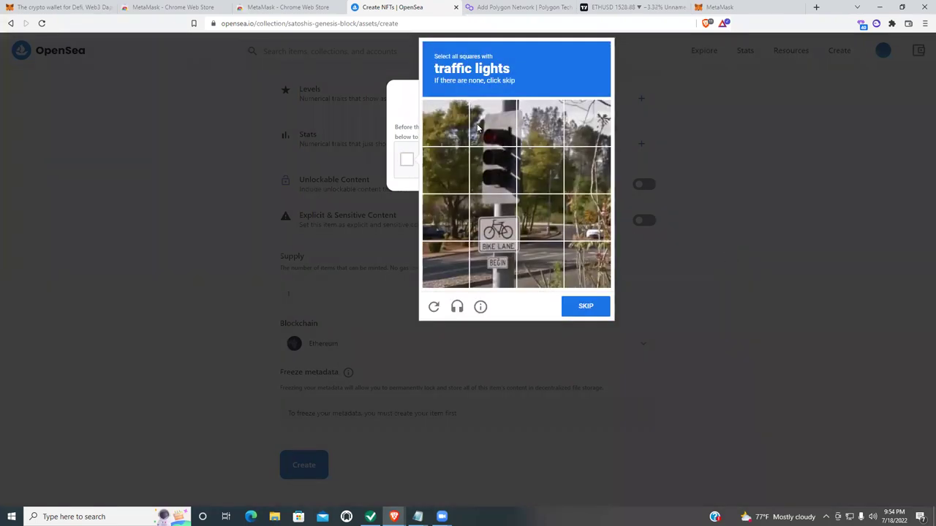
{"action": "left_click", "coordinate": [493, 125]}
{"action": "left_click", "coordinate": [534, 135]}
{"action": "left_click", "coordinate": [526, 160]}
{"action": "left_click", "coordinate": [489, 177]}
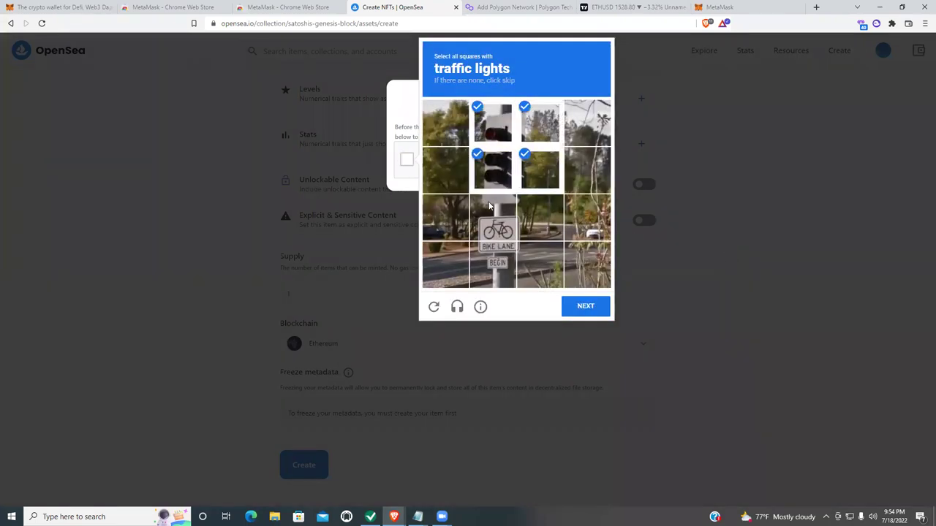
{"action": "left_click", "coordinate": [490, 206]}
{"action": "left_click", "coordinate": [541, 212]}
{"action": "left_click", "coordinate": [586, 307]}
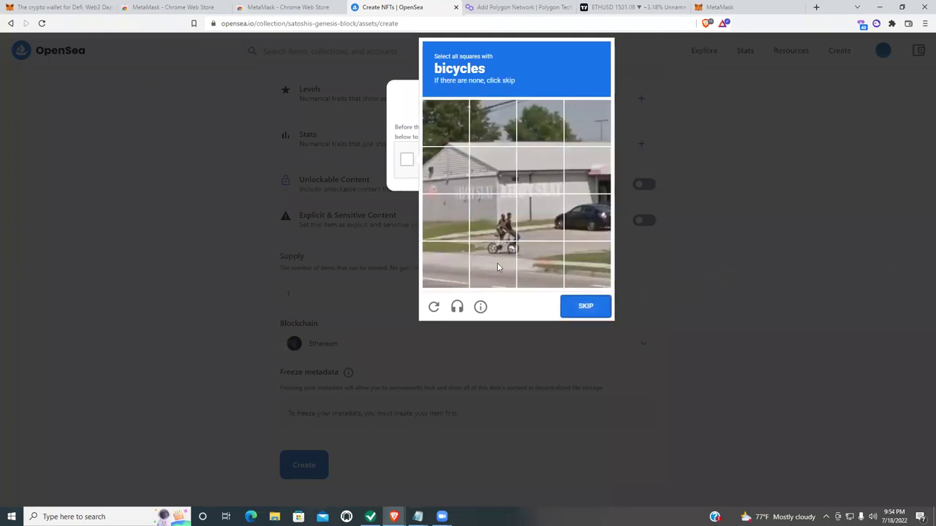
- Select the squares around the small bicycle in the street and submit them for verification
{"action": "left_click", "coordinate": [497, 267]}
{"action": "left_click", "coordinate": [496, 228]}
{"action": "left_click", "coordinate": [529, 229]}
{"action": "left_click", "coordinate": [529, 247]}
{"action": "left_click", "coordinate": [582, 308]}
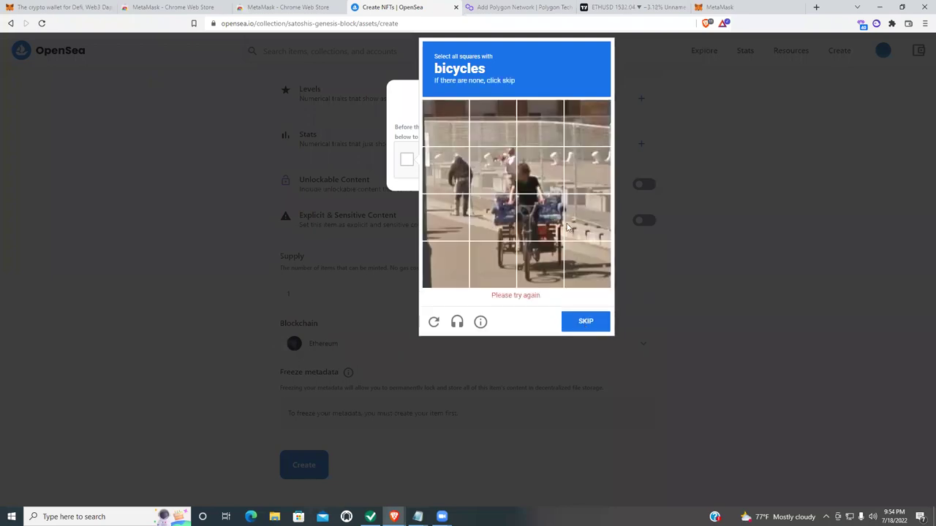
- Select the squares covering the rider's three-wheeled cycle in the repeated bicycle challenge and continue
{"action": "left_click", "coordinate": [545, 272]}
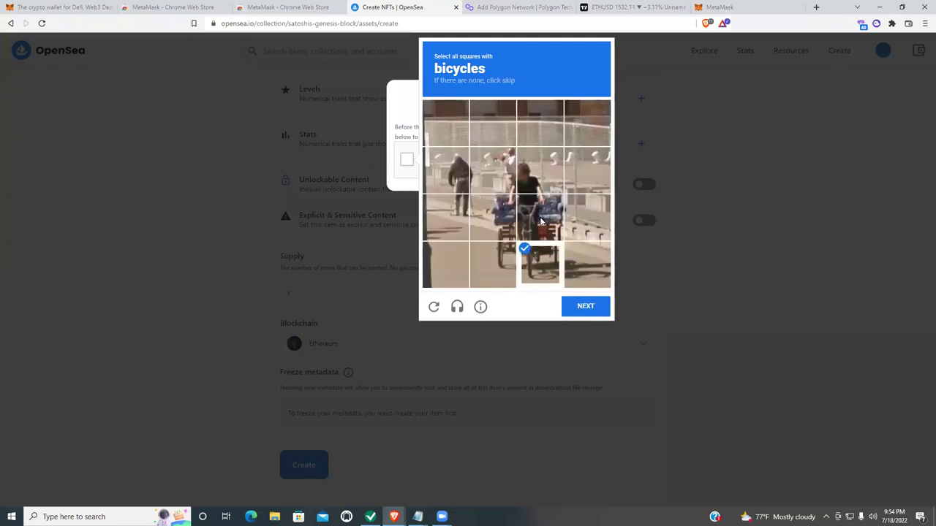
{"action": "left_click", "coordinate": [541, 222]}
{"action": "left_click", "coordinate": [495, 250]}
{"action": "left_click", "coordinate": [511, 214]}
{"action": "left_click", "coordinate": [586, 308]}
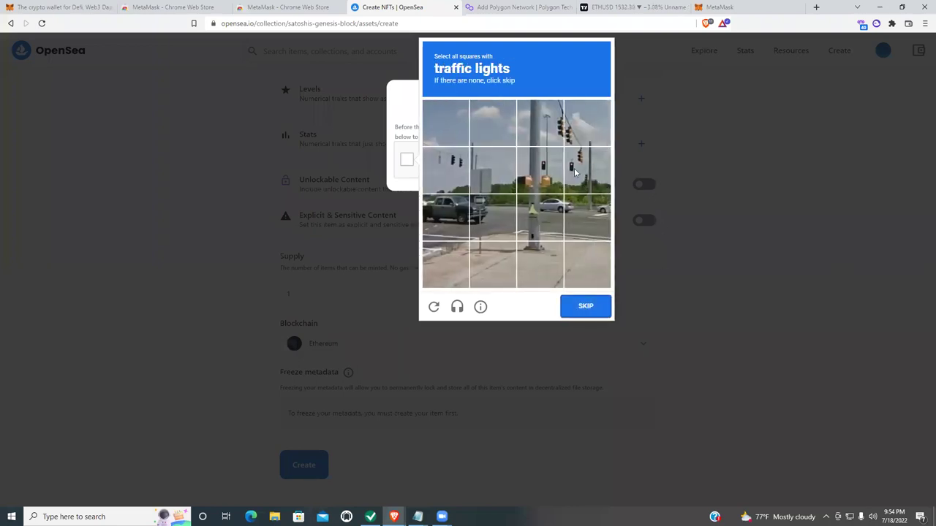
- Select the intersection squares containing traffic lights and submit the verification to finish creating the item
{"action": "left_click", "coordinate": [577, 172]}
{"action": "left_click", "coordinate": [537, 119]}
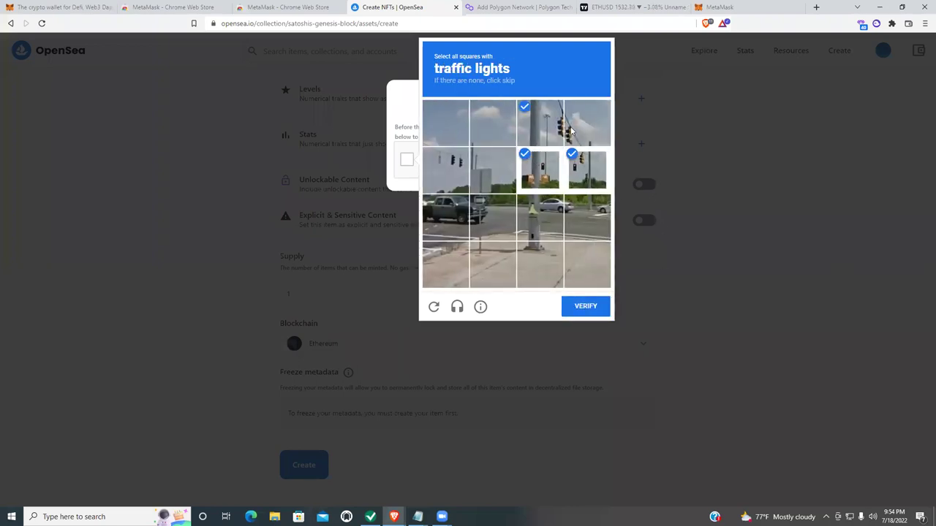
{"action": "left_click", "coordinate": [571, 131]}
{"action": "left_click", "coordinate": [445, 170]}
{"action": "left_click", "coordinate": [586, 306]}
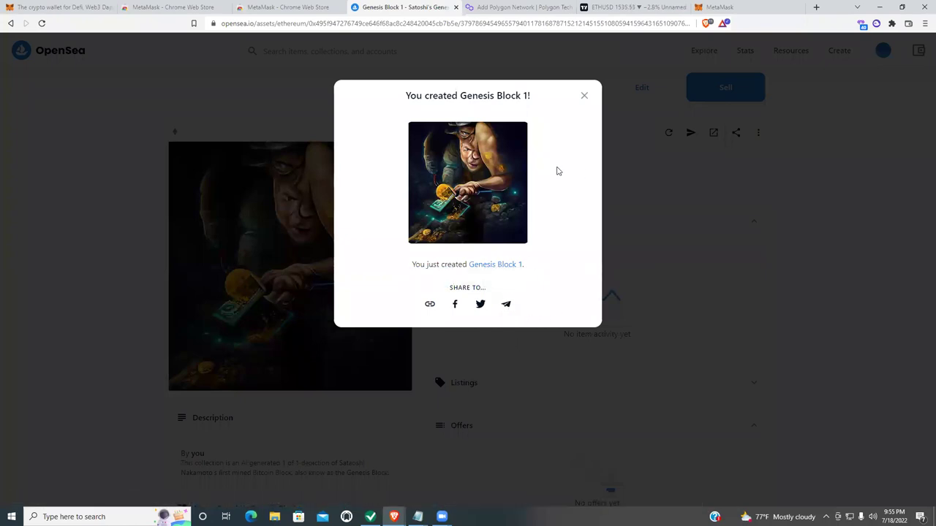
- Dismiss the creation notice and examine Genesis Block 1's item page, including its description, offers and activity
{"action": "left_click", "coordinate": [585, 97]}
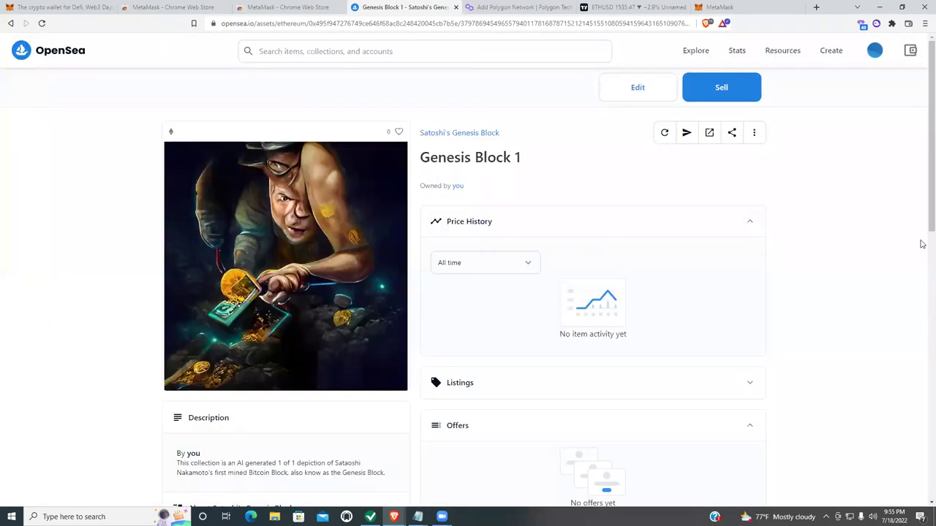
{"action": "scroll", "coordinate": [873, 272], "scroll_direction": "down", "scroll_amount": 2}
{"action": "scroll", "coordinate": [873, 272], "scroll_direction": "up", "scroll_amount": 2}
{"action": "scroll", "coordinate": [853, 175], "scroll_direction": "down", "scroll_amount": 2}
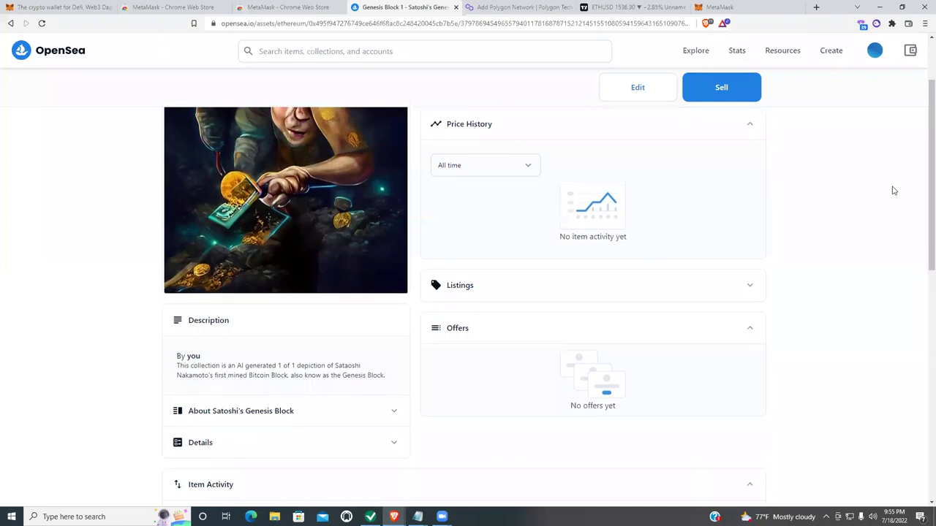
{"action": "scroll", "coordinate": [871, 188], "scroll_direction": "down", "scroll_amount": 4}
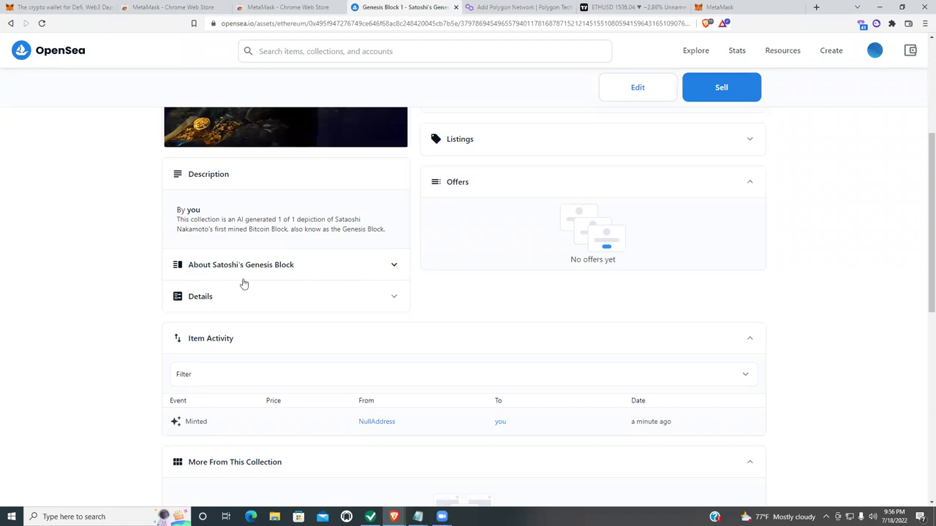
- Review the About Satoshi's Genesis Block section, then examine the item activity and More From This Collection sections
{"action": "left_click", "coordinate": [394, 266]}
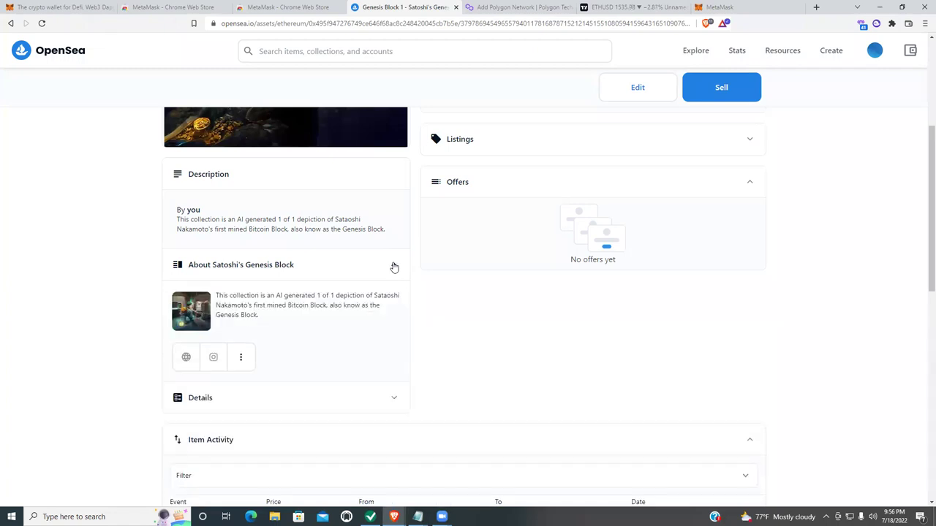
{"action": "left_click", "coordinate": [395, 267]}
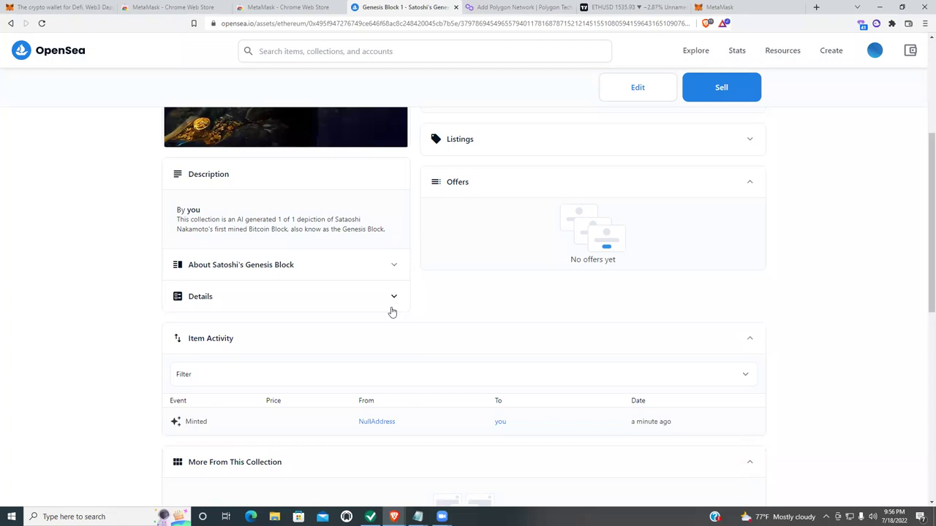
{"action": "scroll", "coordinate": [846, 205], "scroll_direction": "down", "scroll_amount": 3}
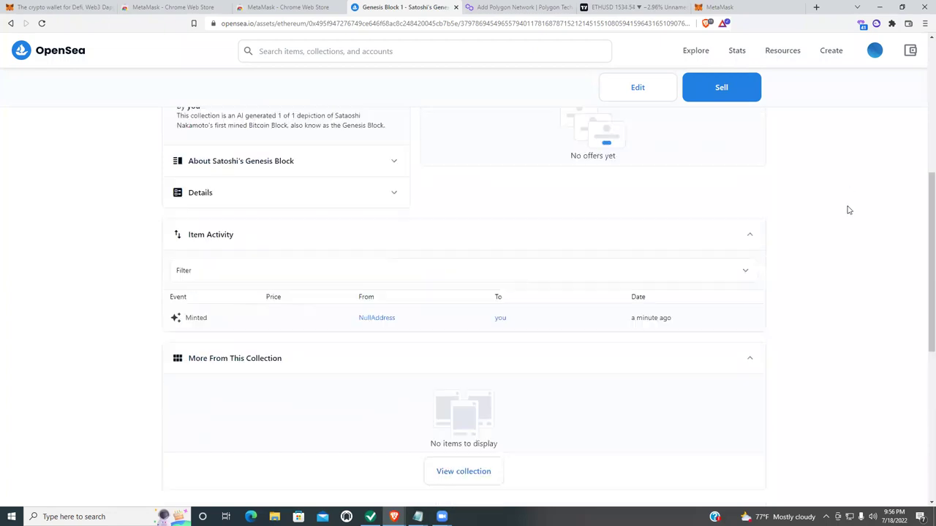
{"action": "scroll", "coordinate": [840, 215], "scroll_direction": "up", "scroll_amount": 2}
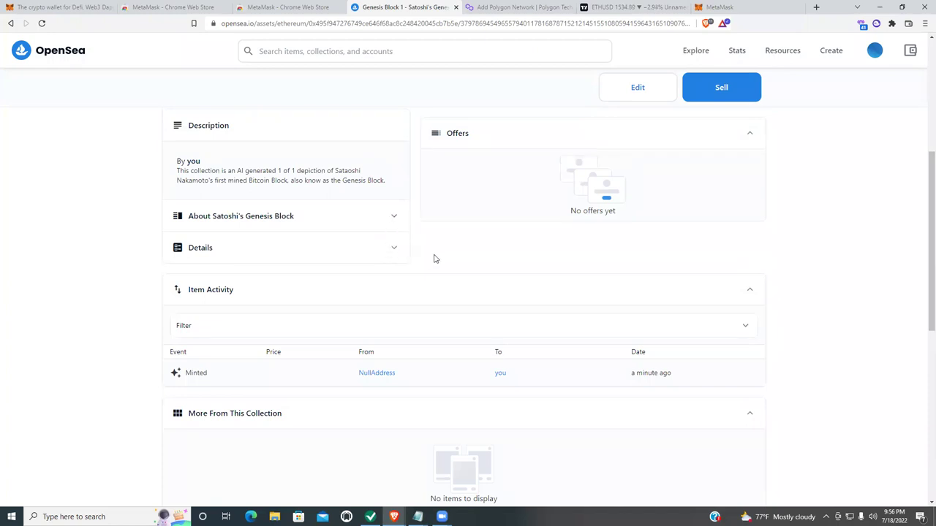
{"action": "scroll", "coordinate": [854, 274], "scroll_direction": "up", "scroll_amount": 2}
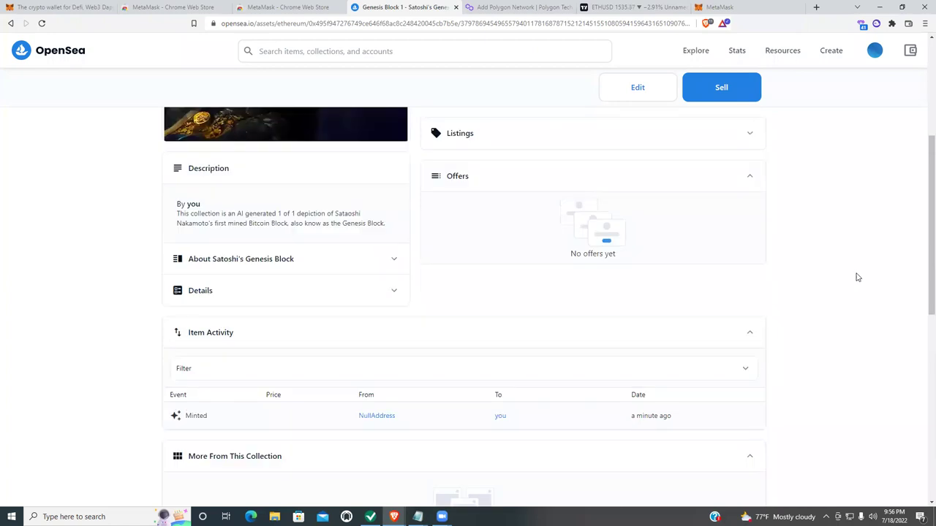
{"action": "scroll", "coordinate": [853, 286], "scroll_direction": "down", "scroll_amount": 3}
{"action": "scroll", "coordinate": [847, 239], "scroll_direction": "down", "scroll_amount": 2}
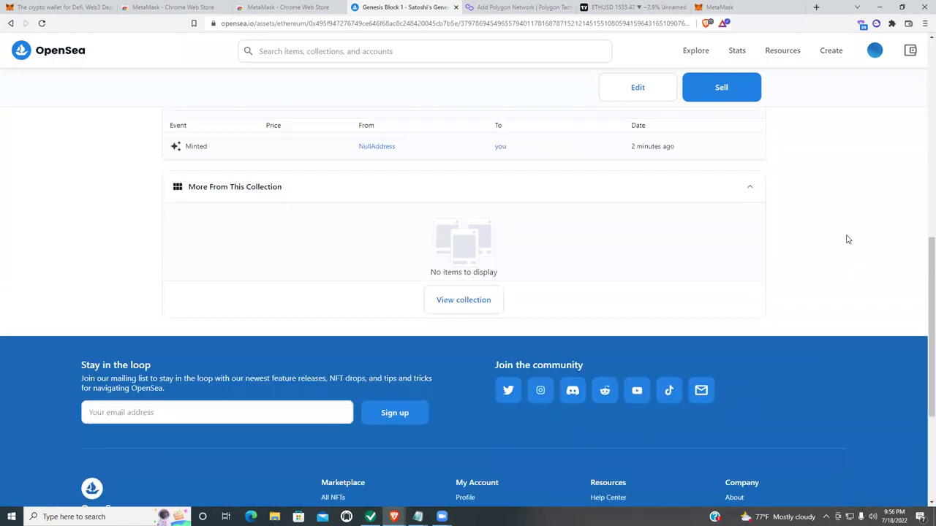
- Open Genesis Block 1 for editing and correct the misspelled "Sataoshi" to "Satoshi" in its description
{"action": "scroll", "coordinate": [847, 234], "scroll_direction": "up", "scroll_amount": 6}
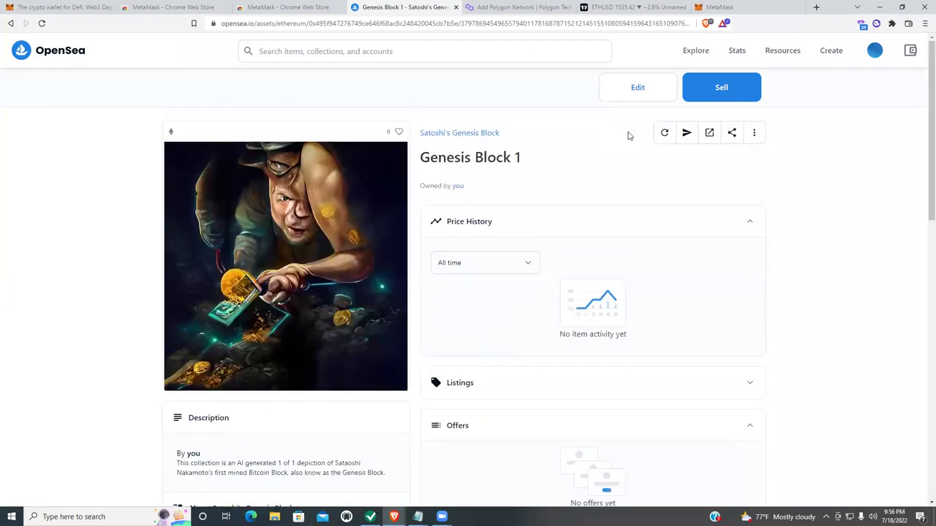
{"action": "left_click", "coordinate": [627, 94]}
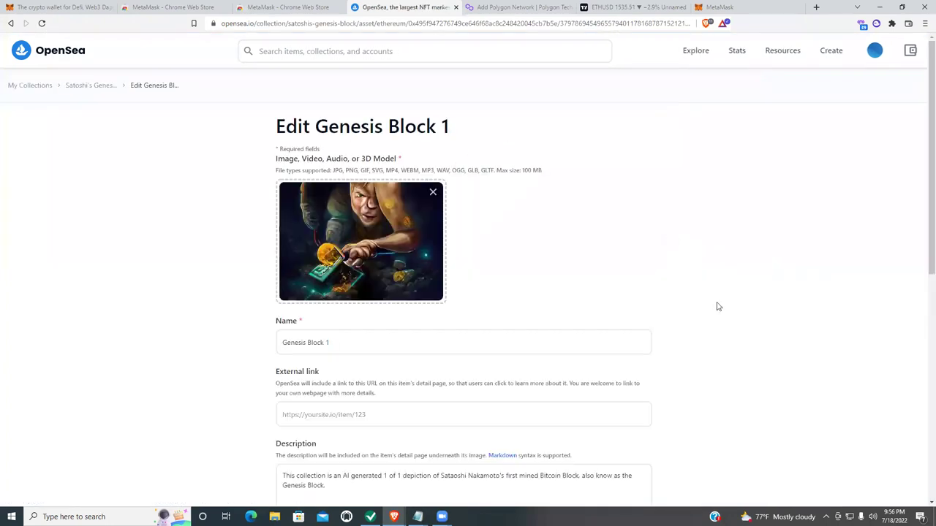
{"action": "scroll", "coordinate": [719, 304], "scroll_direction": "down", "scroll_amount": 3}
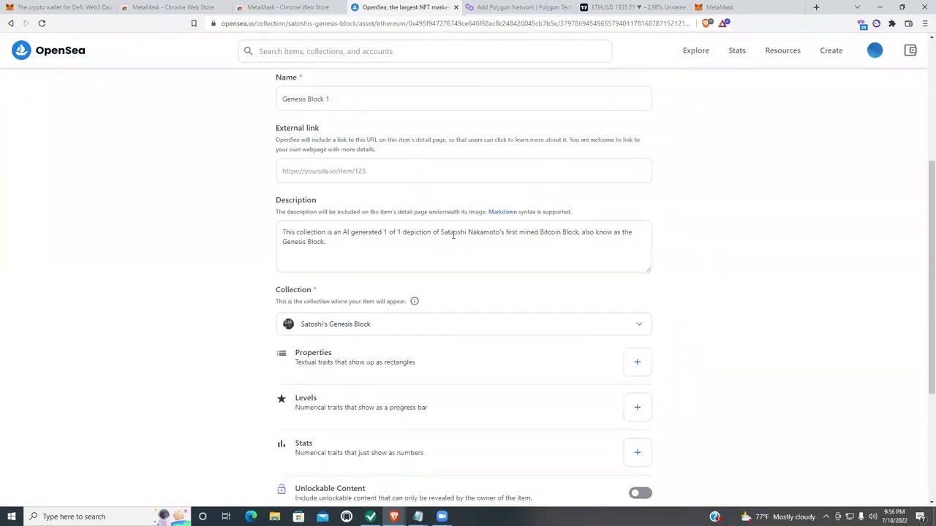
{"action": "left_click", "coordinate": [453, 232]}
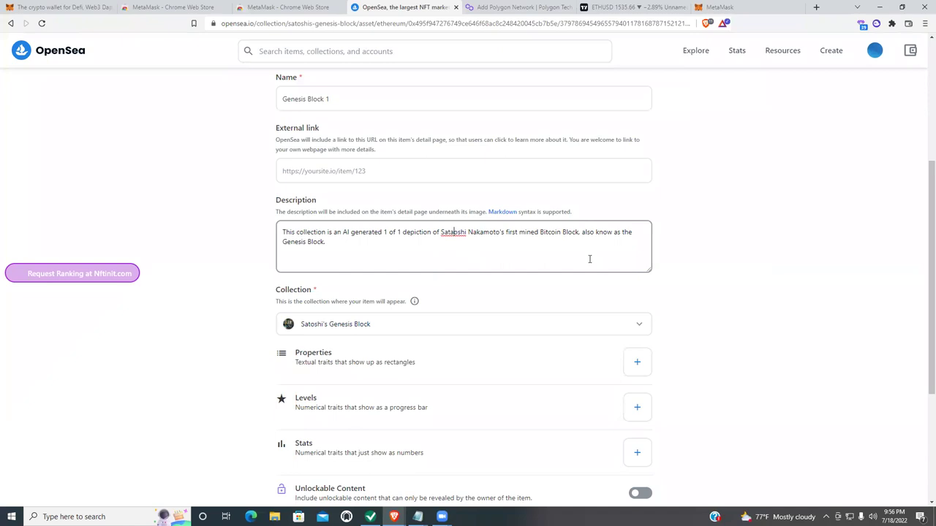
{"action": "key", "text": "BackSpace"}
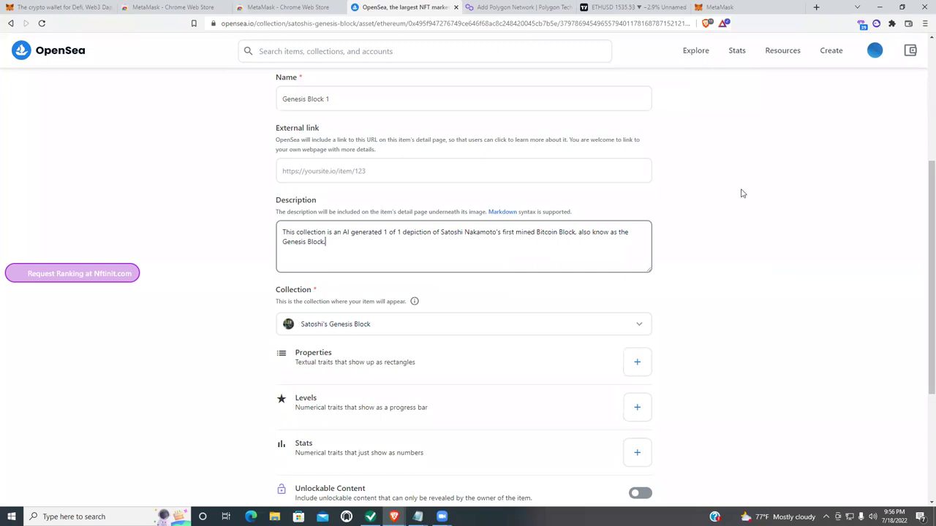
- Submit the edits to the Genesis Block 1 item and return to the Satoshi's Genesis Block collection page
{"action": "scroll", "coordinate": [735, 267], "scroll_direction": "down", "scroll_amount": 3}
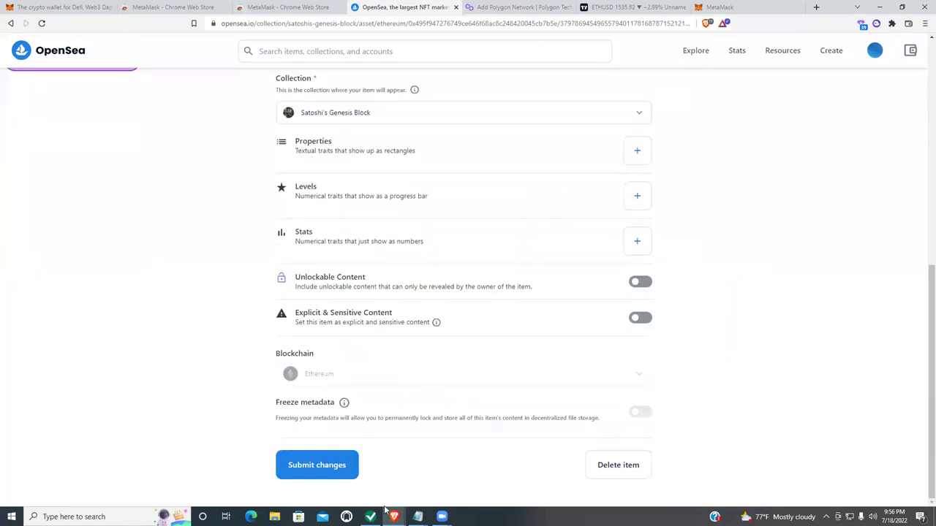
{"action": "left_click", "coordinate": [320, 464]}
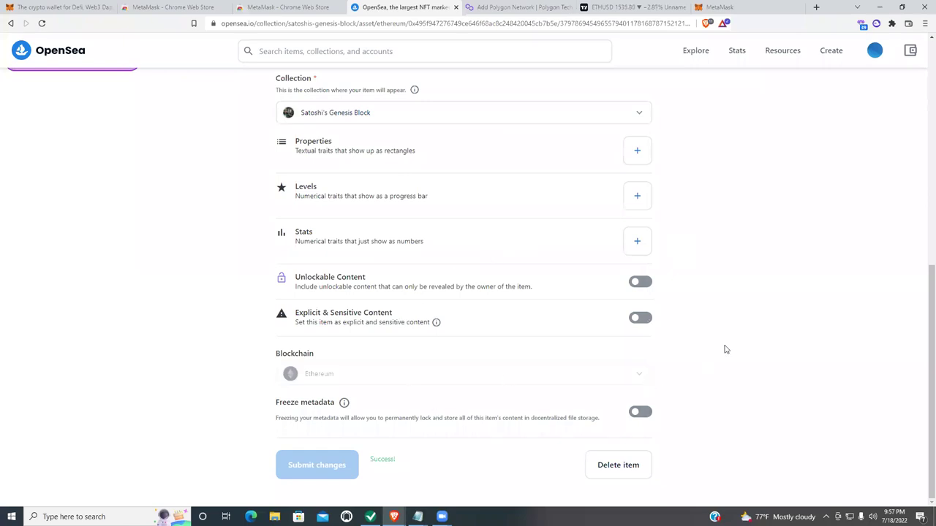
{"action": "scroll", "coordinate": [742, 320], "scroll_direction": "up", "scroll_amount": 10}
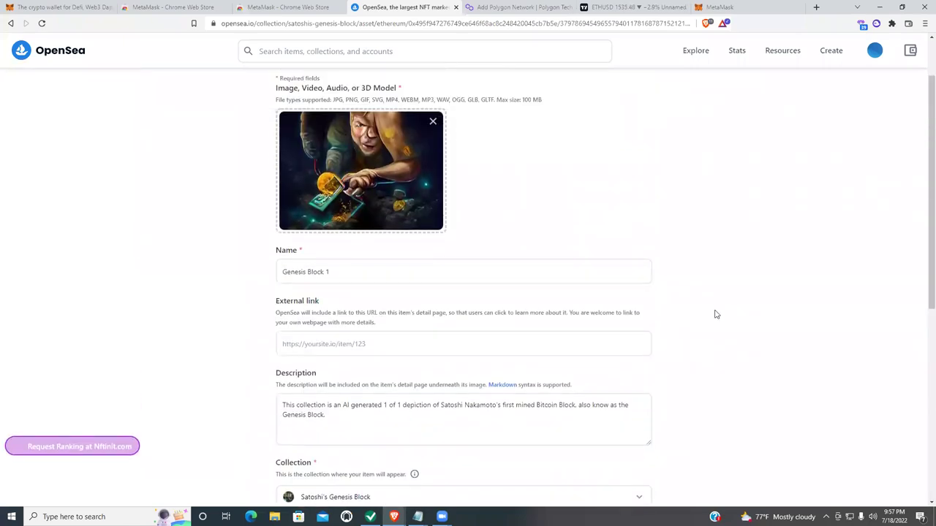
{"action": "scroll", "coordinate": [666, 295], "scroll_direction": "down", "scroll_amount": 3}
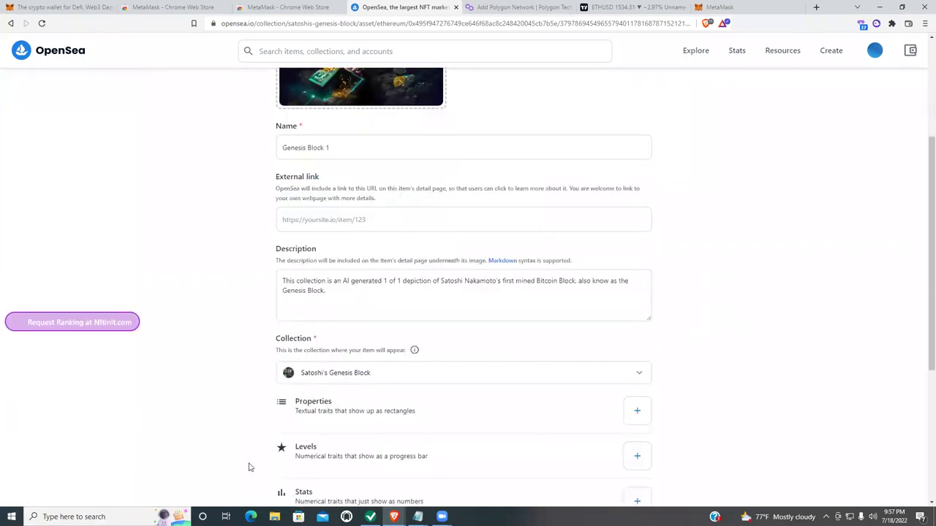
{"action": "scroll", "coordinate": [687, 224], "scroll_direction": "down", "scroll_amount": 1}
{"action": "scroll", "coordinate": [684, 230], "scroll_direction": "down", "scroll_amount": 3}
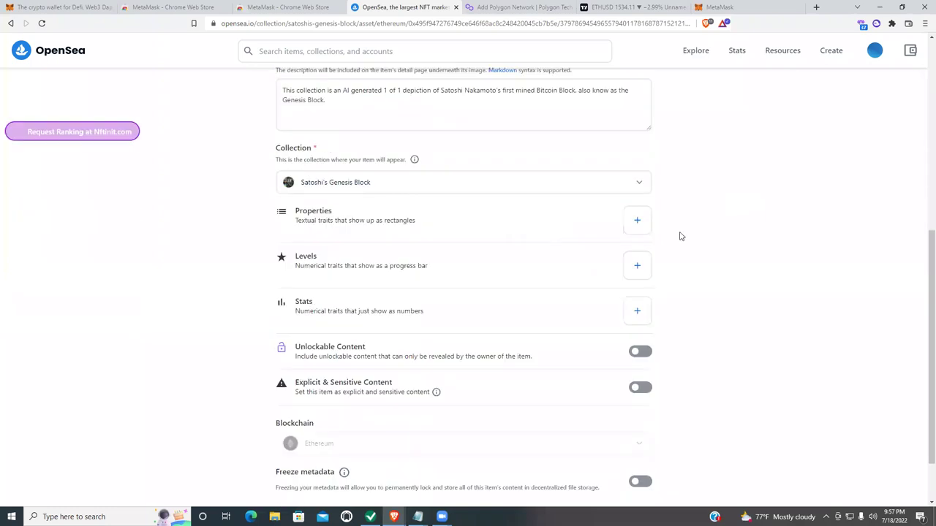
{"action": "scroll", "coordinate": [746, 317], "scroll_direction": "up", "scroll_amount": 2}
{"action": "scroll", "coordinate": [744, 292], "scroll_direction": "up", "scroll_amount": 5}
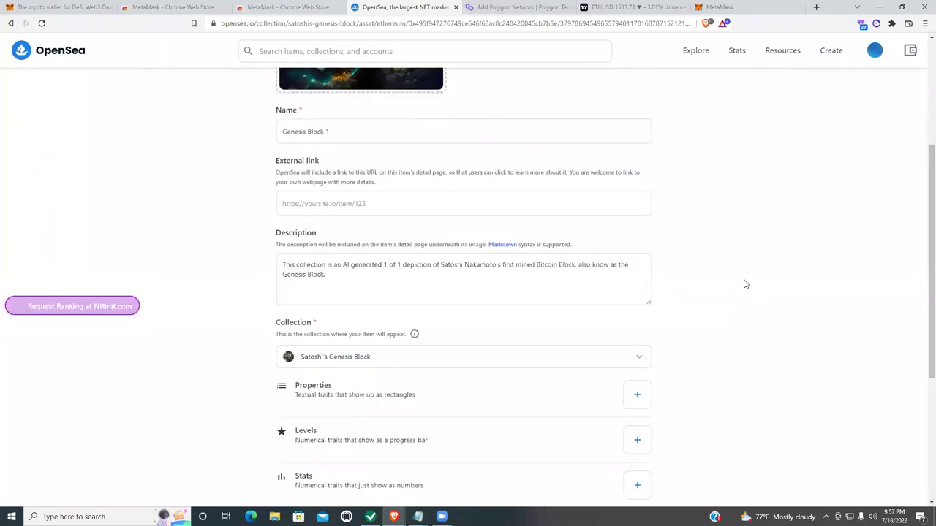
{"action": "left_click", "coordinate": [98, 88]}
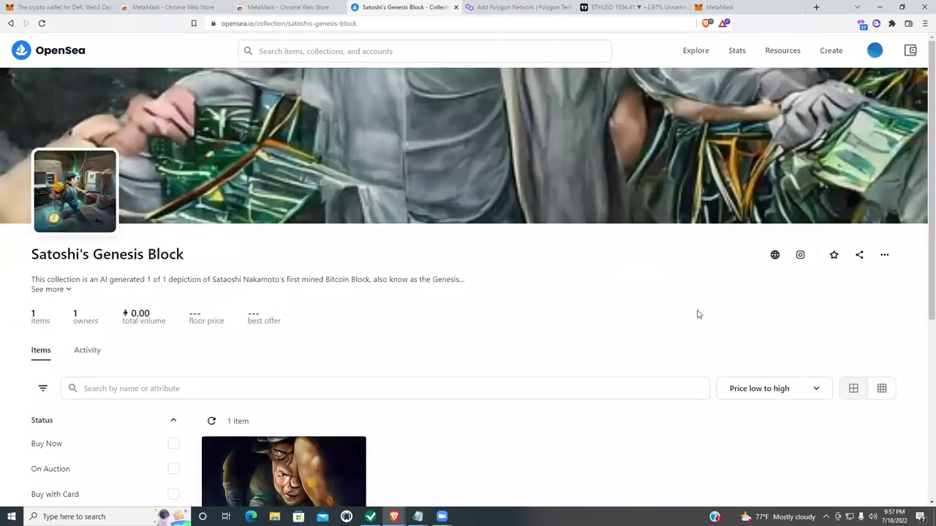
- Examine the collection page, including its banner, full description and listed item
{"action": "scroll", "coordinate": [541, 288], "scroll_direction": "down", "scroll_amount": 1}
{"action": "scroll", "coordinate": [542, 289], "scroll_direction": "down", "scroll_amount": 1}
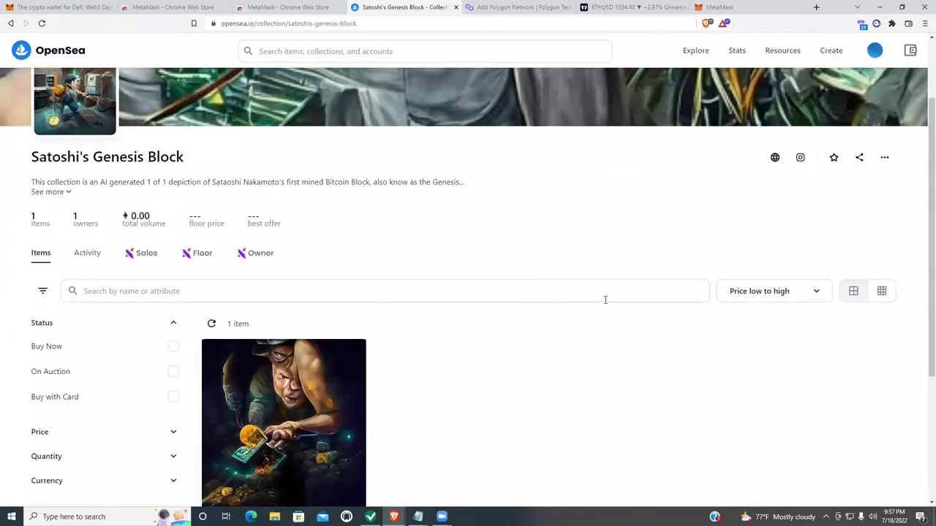
{"action": "scroll", "coordinate": [610, 359], "scroll_direction": "down", "scroll_amount": 1}
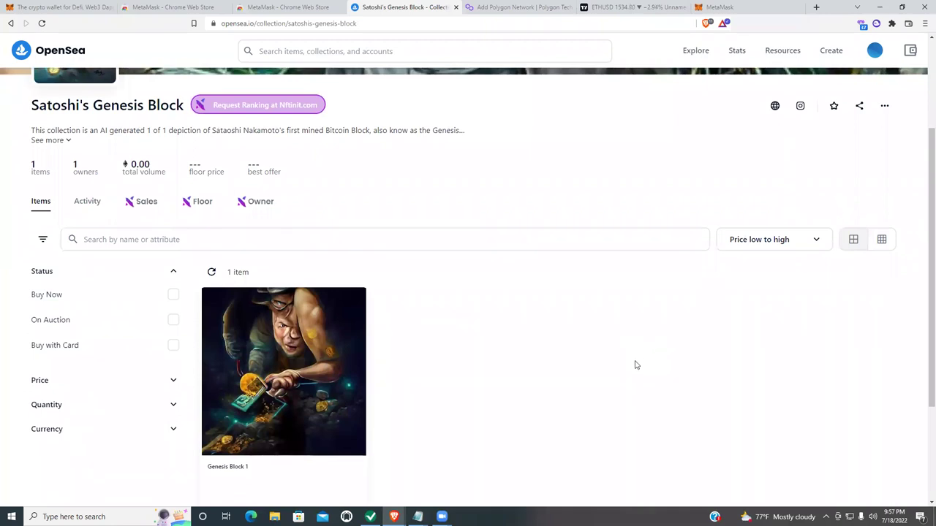
{"action": "scroll", "coordinate": [636, 362], "scroll_direction": "down", "scroll_amount": 3}
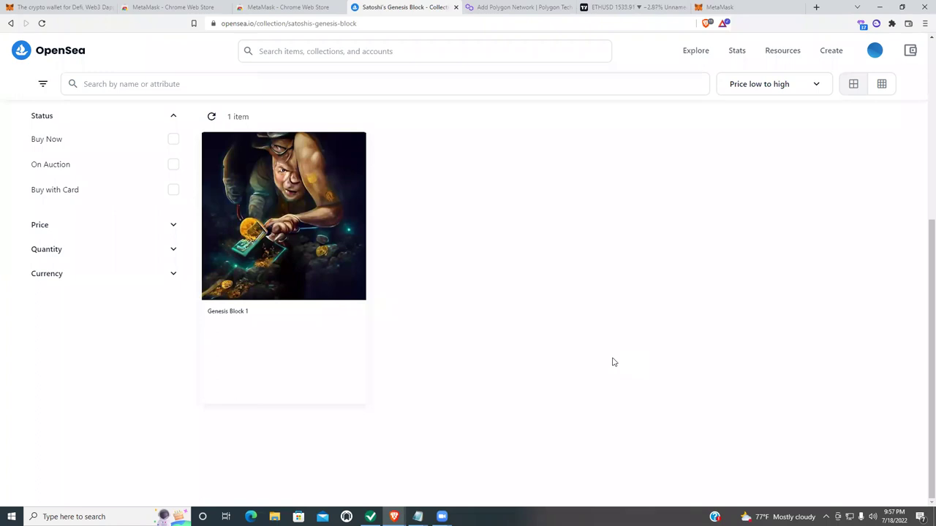
{"action": "scroll", "coordinate": [581, 316], "scroll_direction": "up", "scroll_amount": 2}
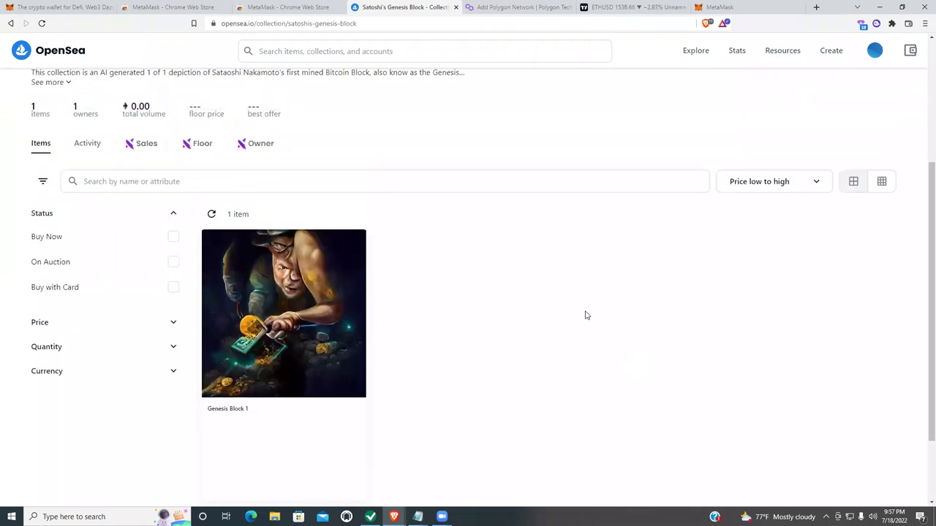
{"action": "scroll", "coordinate": [585, 314], "scroll_direction": "up", "scroll_amount": 1}
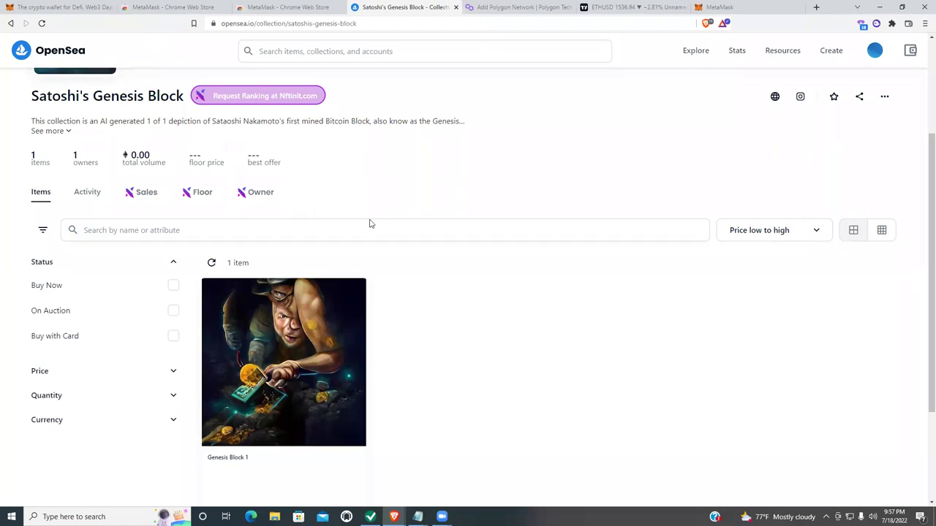
{"action": "left_click", "coordinate": [68, 133]}
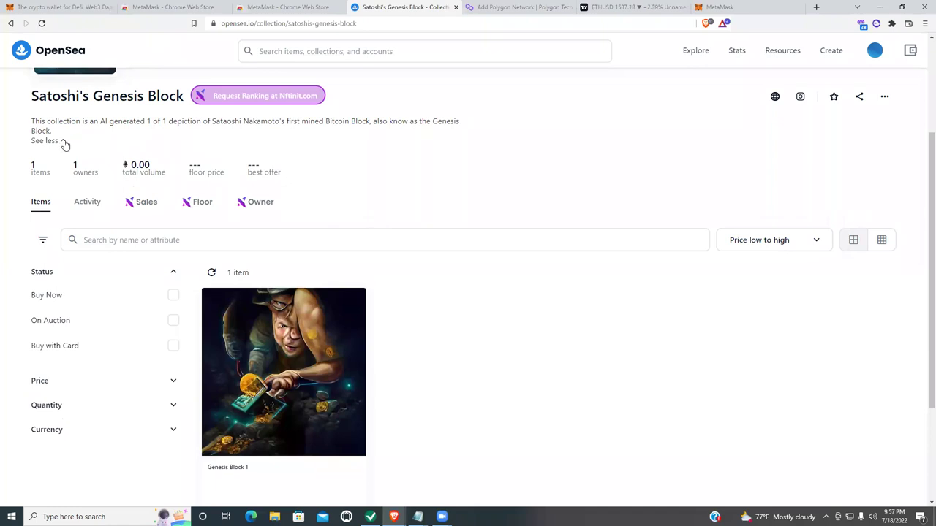
{"action": "left_click", "coordinate": [65, 143]}
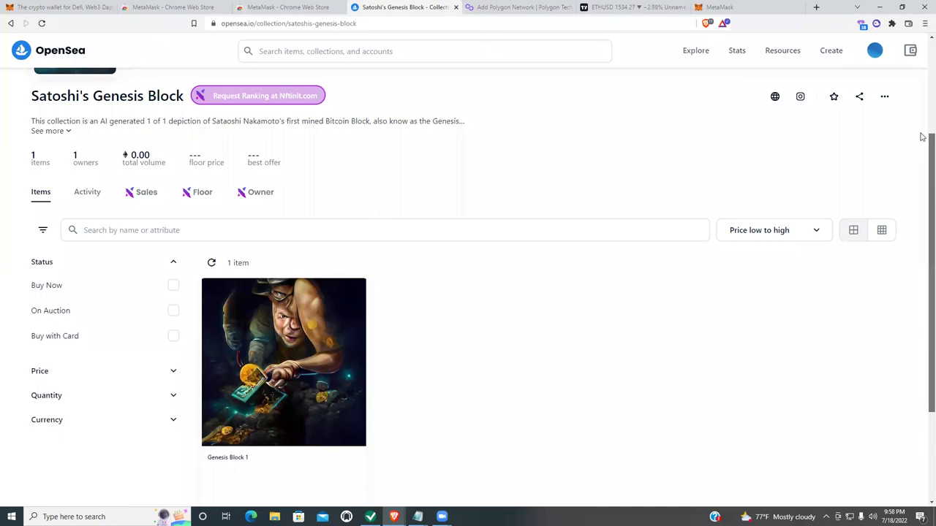
{"action": "scroll", "coordinate": [922, 146], "scroll_direction": "up", "scroll_amount": 3}
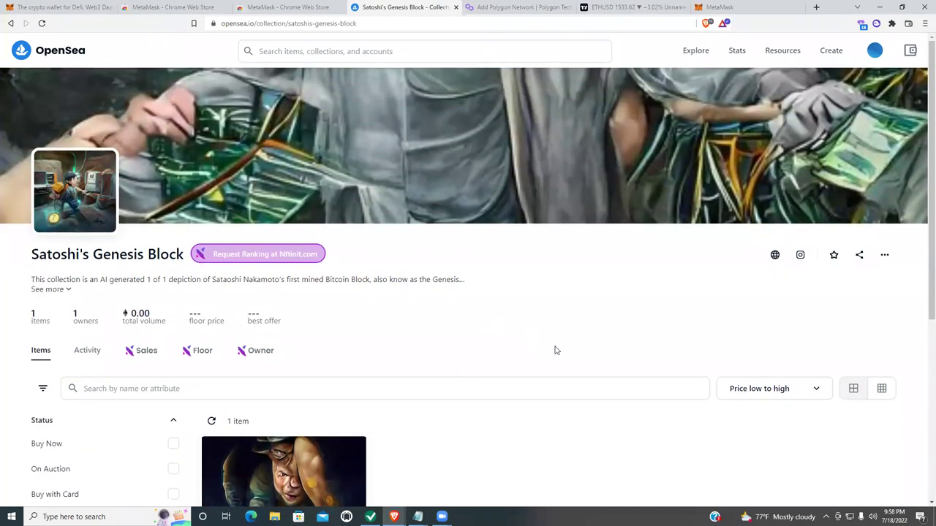
{"action": "scroll", "coordinate": [513, 307], "scroll_direction": "down", "scroll_amount": 3}
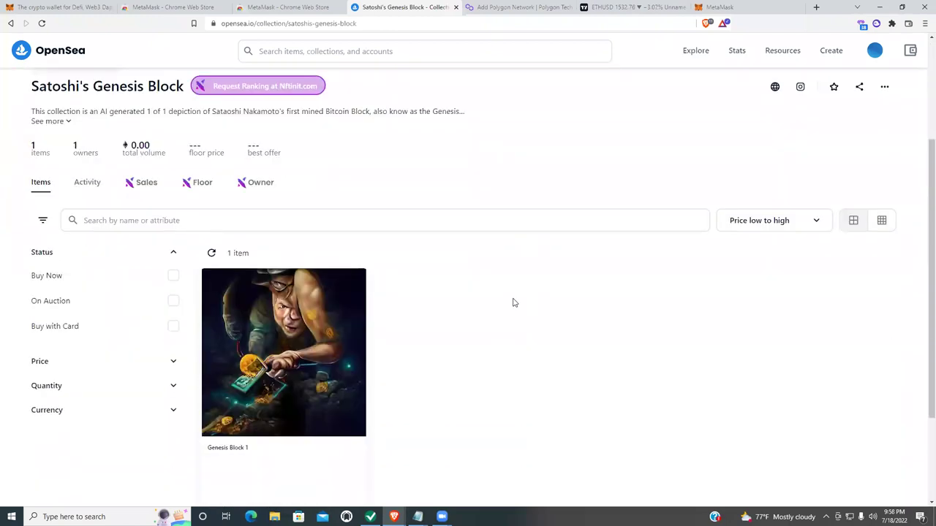
{"action": "scroll", "coordinate": [626, 388], "scroll_direction": "up", "scroll_amount": 1}
{"action": "scroll", "coordinate": [638, 373], "scroll_direction": "up", "scroll_amount": 2}
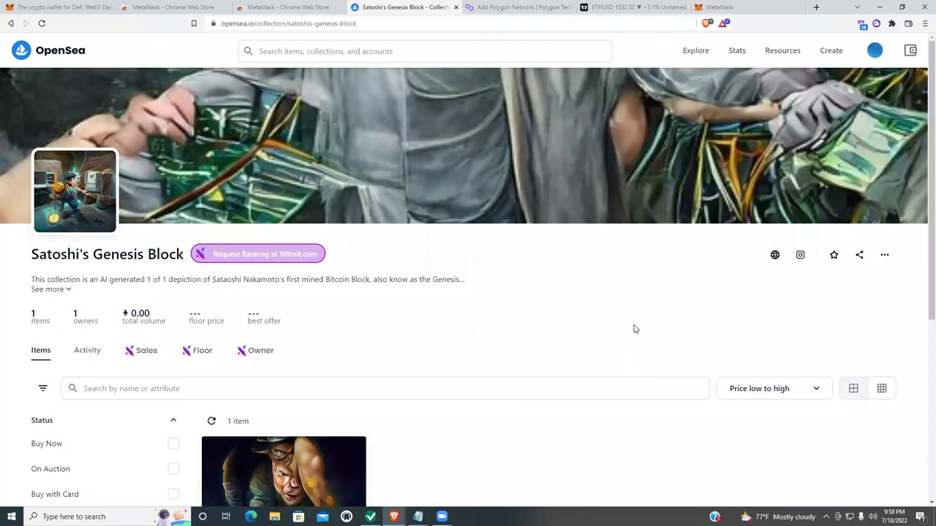
- Start a new item in the Satoshi's Genesis Block collection and upload the Satoshi 6 image for it
{"action": "left_click", "coordinate": [885, 256]}
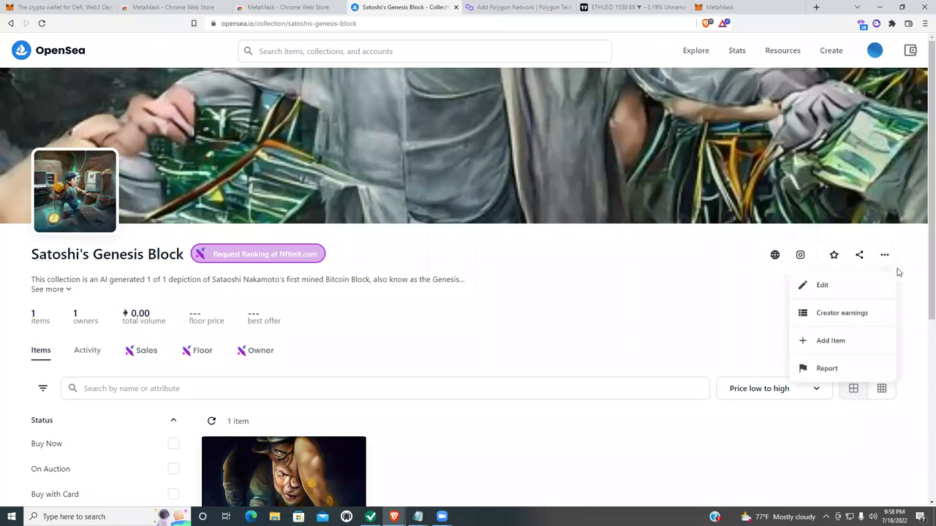
{"action": "left_click", "coordinate": [855, 348]}
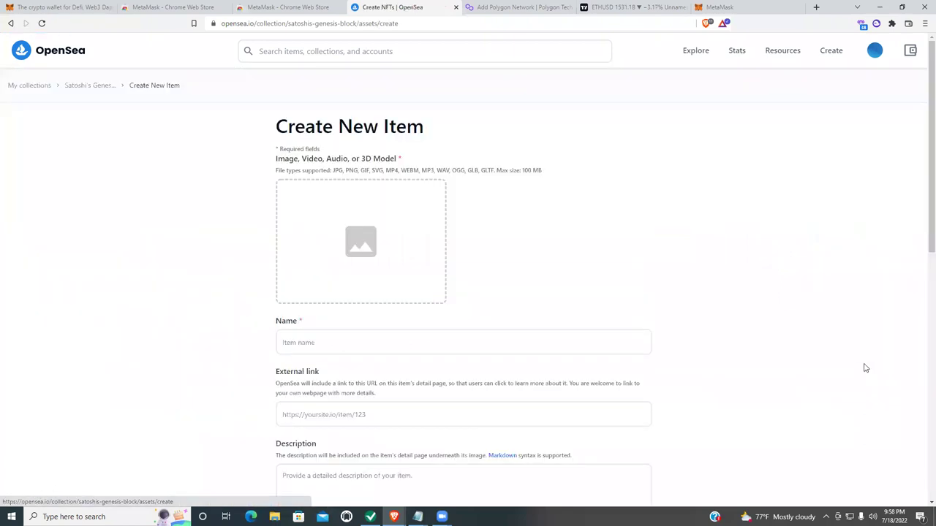
{"action": "left_click", "coordinate": [397, 246]}
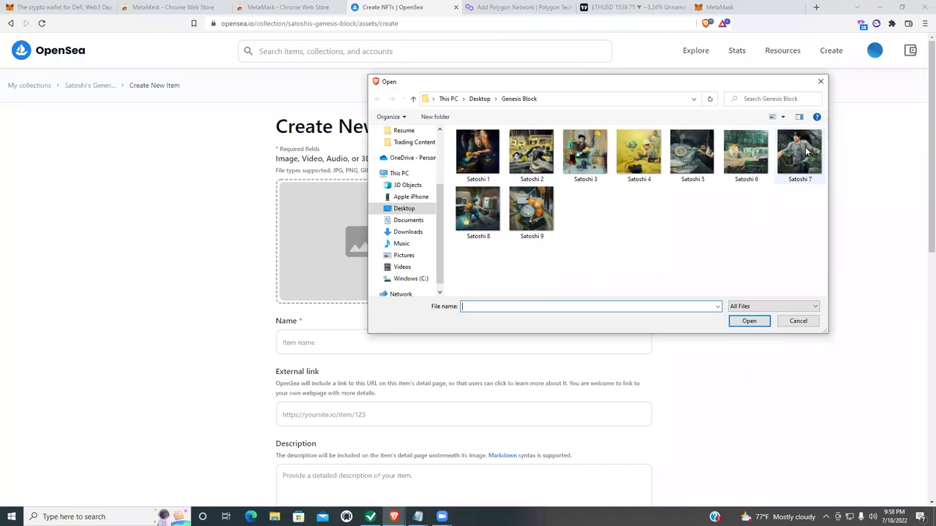
{"action": "left_click", "coordinate": [746, 150]}
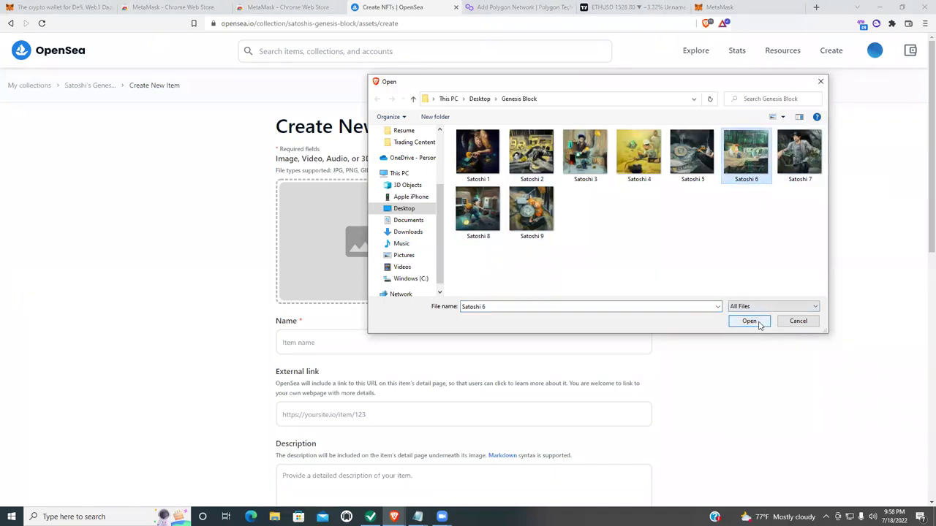
{"action": "left_click", "coordinate": [759, 322]}
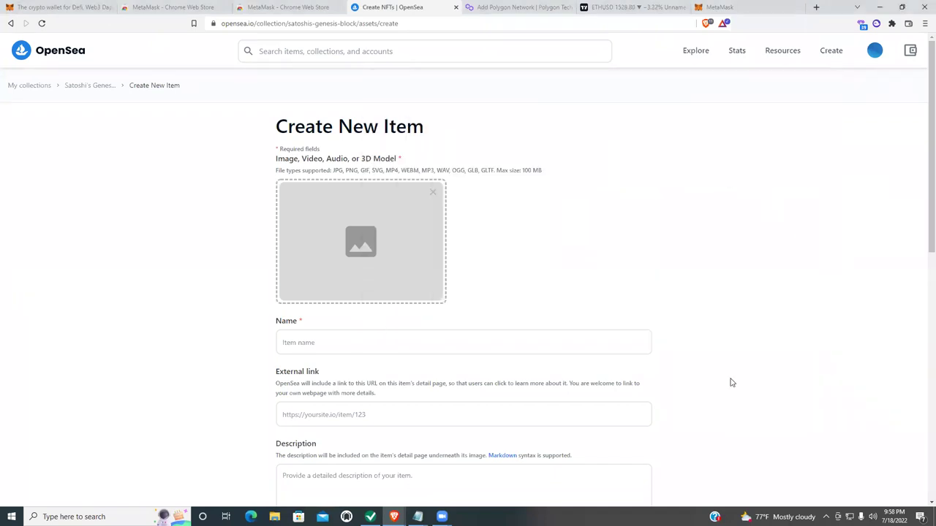
- Name the new item Genesis Block 2
{"action": "left_click", "coordinate": [313, 341]}
{"action": "type", "text": "Genesis"}
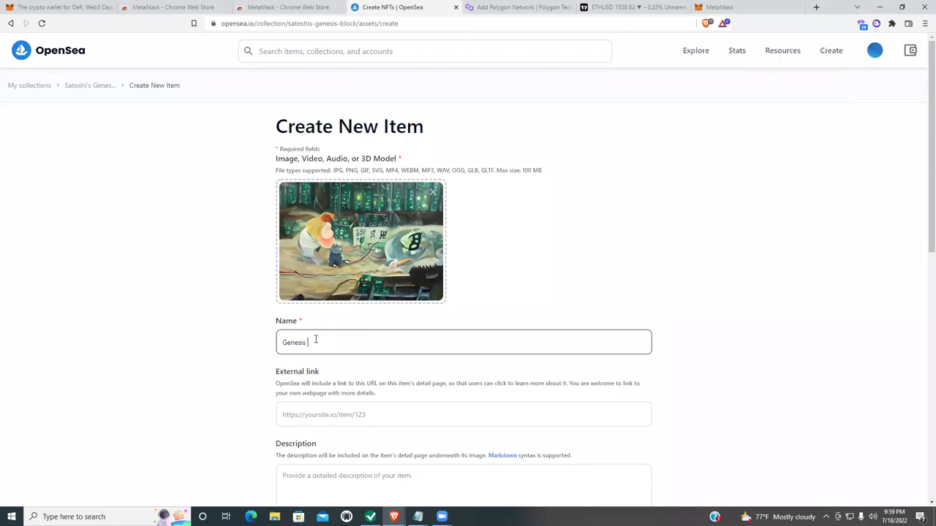
{"action": "type", "text": "1"}
{"action": "scroll", "coordinate": [664, 240], "scroll_direction": "down", "scroll_amount": 2}
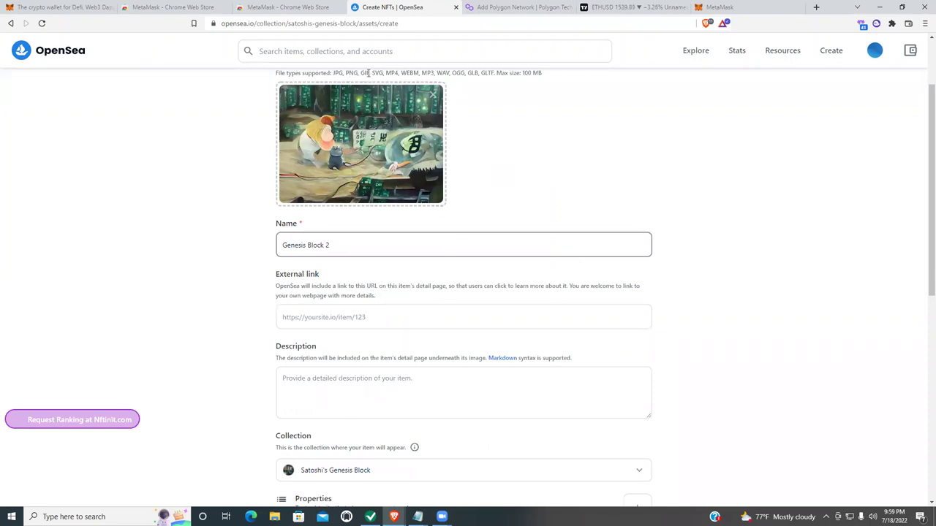
{"action": "scroll", "coordinate": [523, 153], "scroll_direction": "up", "scroll_amount": 2}
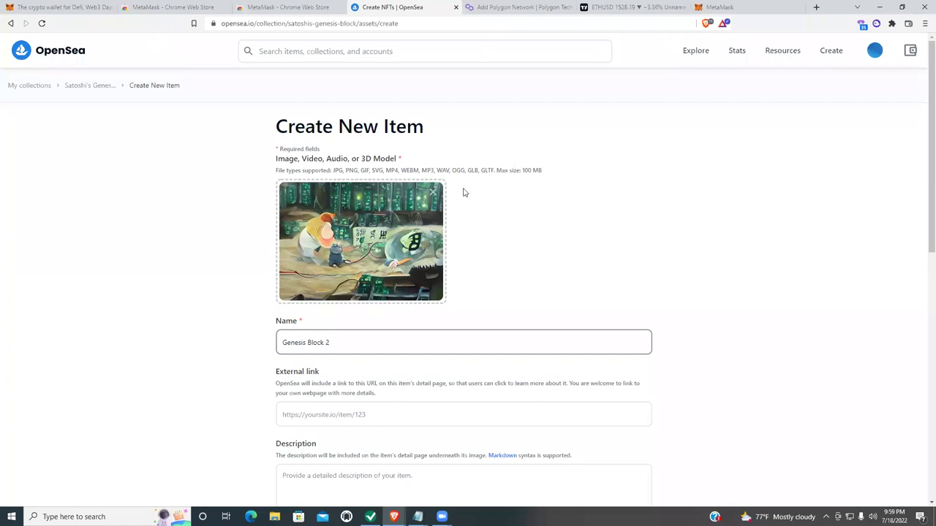
{"action": "scroll", "coordinate": [687, 250], "scroll_direction": "down", "scroll_amount": 2}
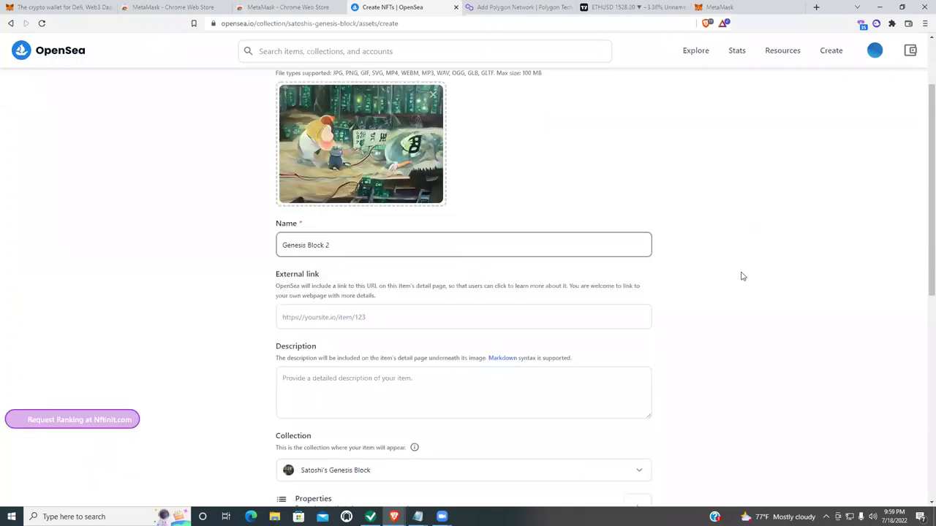
{"action": "scroll", "coordinate": [753, 285], "scroll_direction": "down", "scroll_amount": 2}
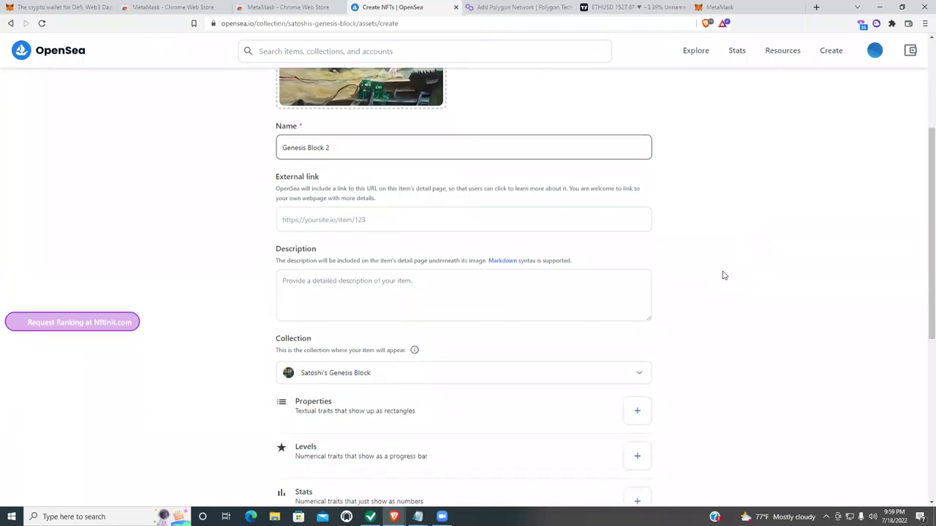
{"action": "scroll", "coordinate": [834, 275], "scroll_direction": "up", "scroll_amount": 4}
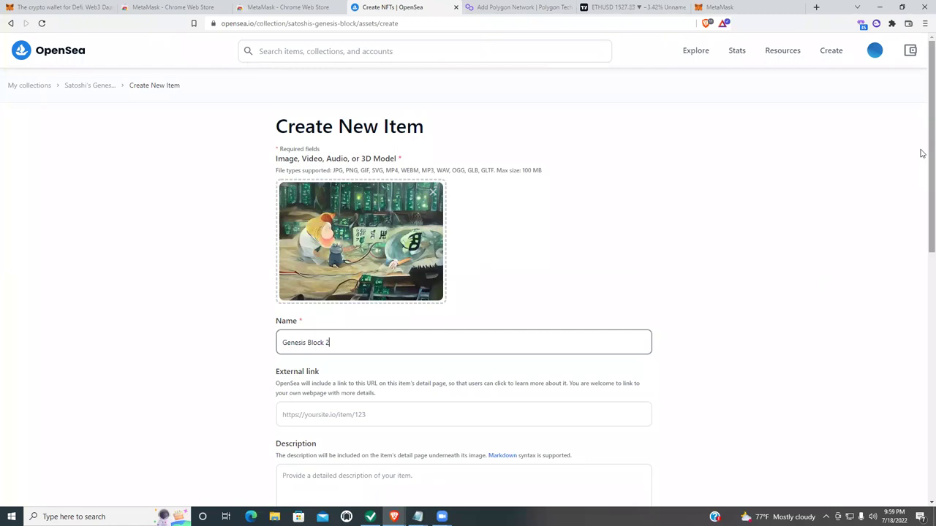
- Copy the collection's description from the other browser window into the new item's description and correct the first name's spelling to Satoshi
{"action": "scroll", "coordinate": [921, 207], "scroll_direction": "down", "scroll_amount": 3}
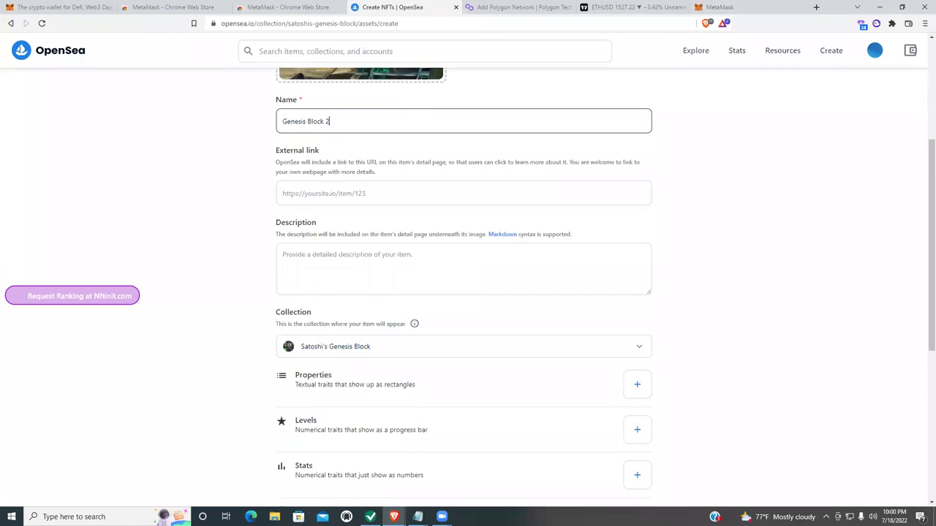
{"action": "mouse_move", "coordinate": [394, 516]}
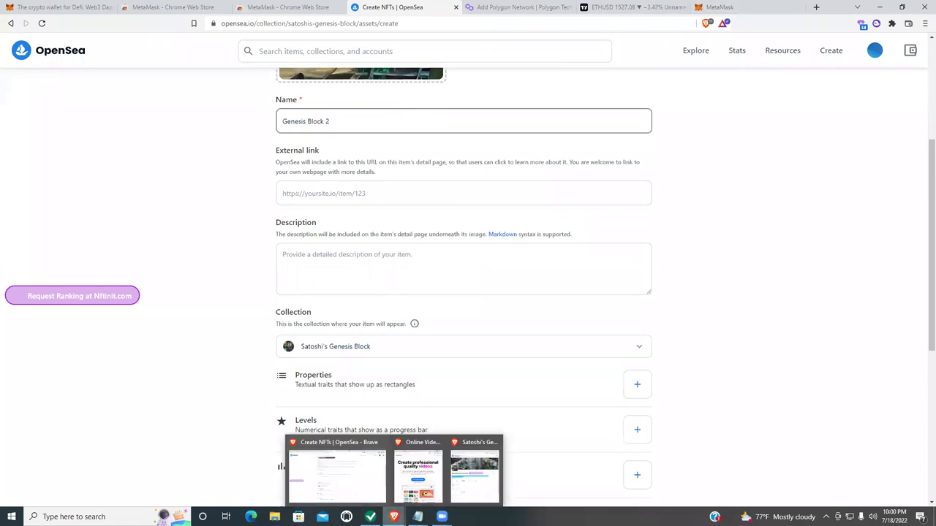
{"action": "left_click", "coordinate": [469, 496]}
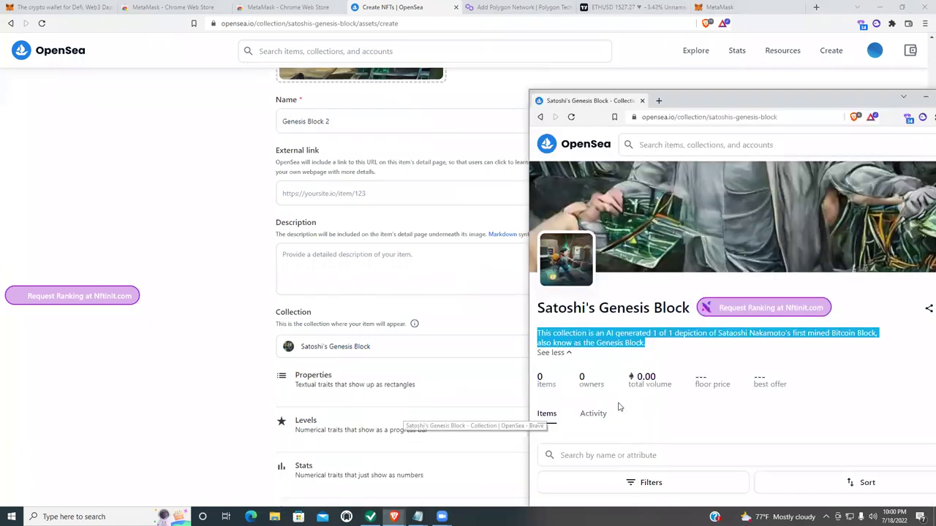
{"action": "right_click", "coordinate": [570, 333]}
{"action": "left_click", "coordinate": [611, 341]}
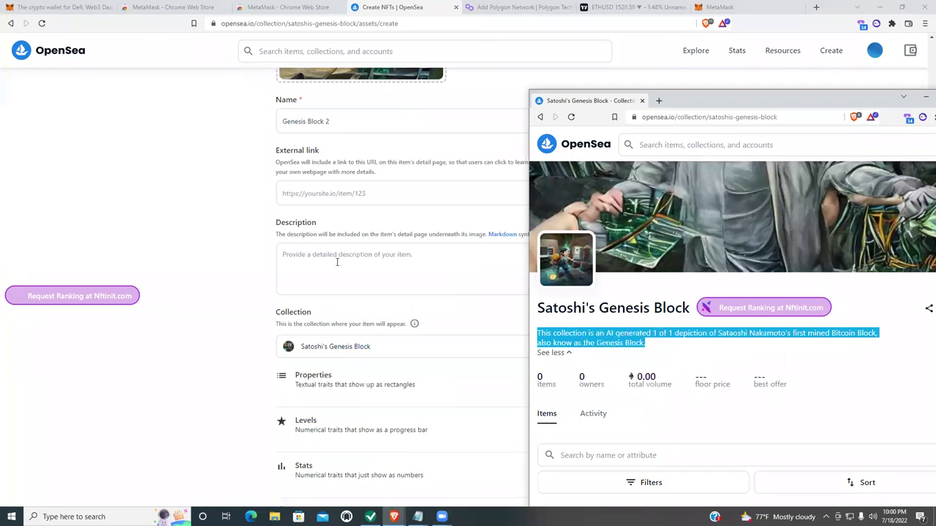
{"action": "left_click", "coordinate": [337, 261]}
{"action": "type", "text": "This collection is an AI generated 1 of 1 depiction of Sataoshi Nakamoto's first mined Bitcoin Block, also know as the Genesis Block."}
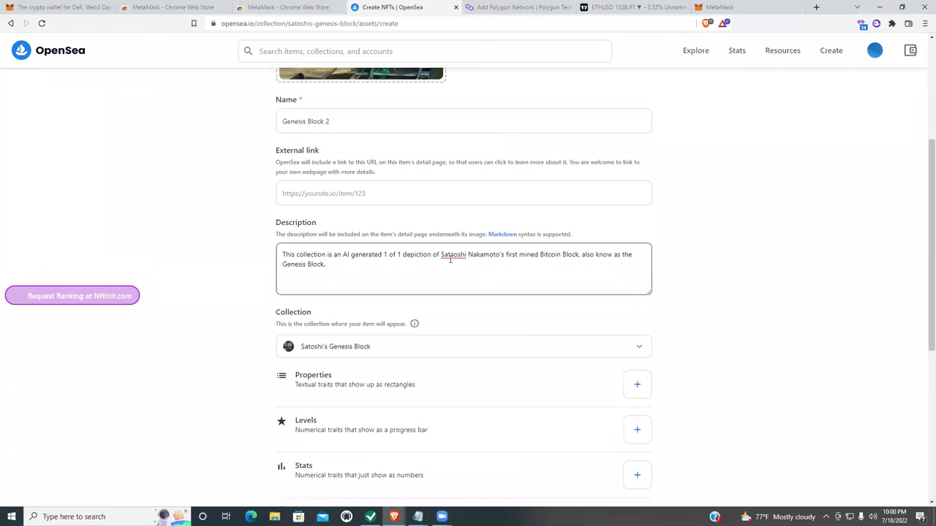
{"action": "key", "text": "BackSpace"}
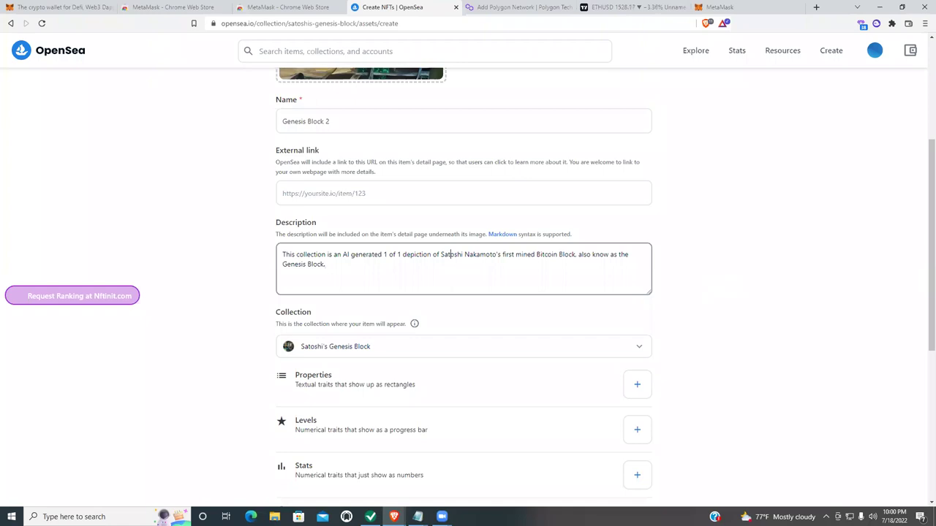
{"action": "mouse_move", "coordinate": [394, 516]}
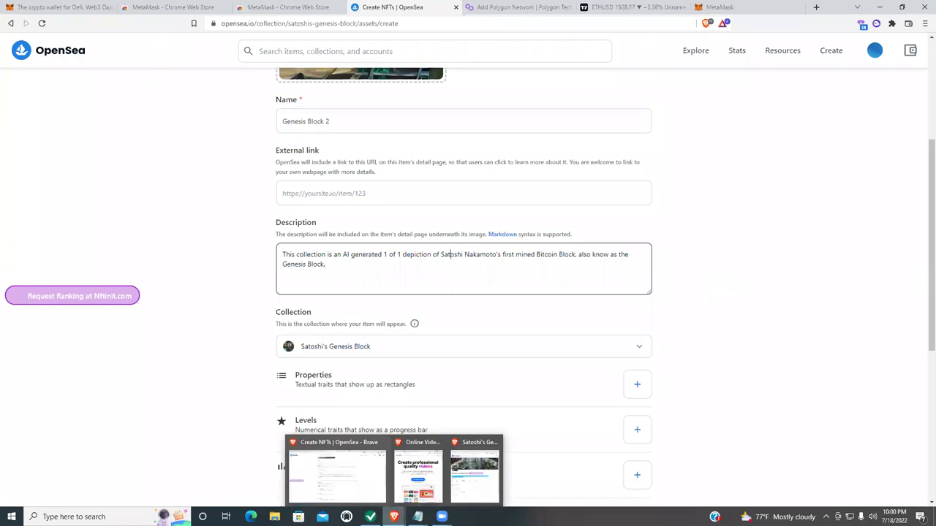
- Switch to the browser window showing the Satoshi's Genesis Block collection, maximize it and open the collection's settings for editing
{"action": "left_click", "coordinate": [475, 485]}
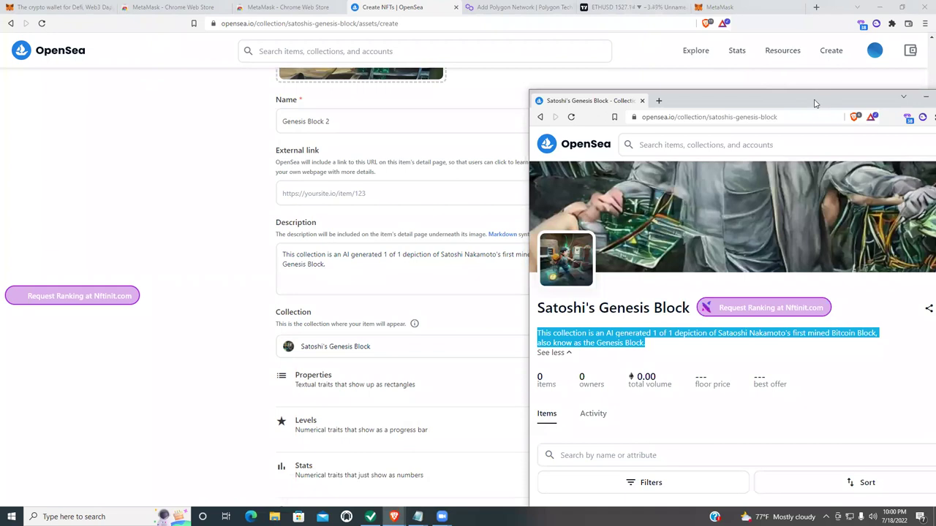
{"action": "left_click_drag", "start_coordinate": [815, 103], "coordinate": [422, 76]}
{"action": "key", "text": "super+Left"}
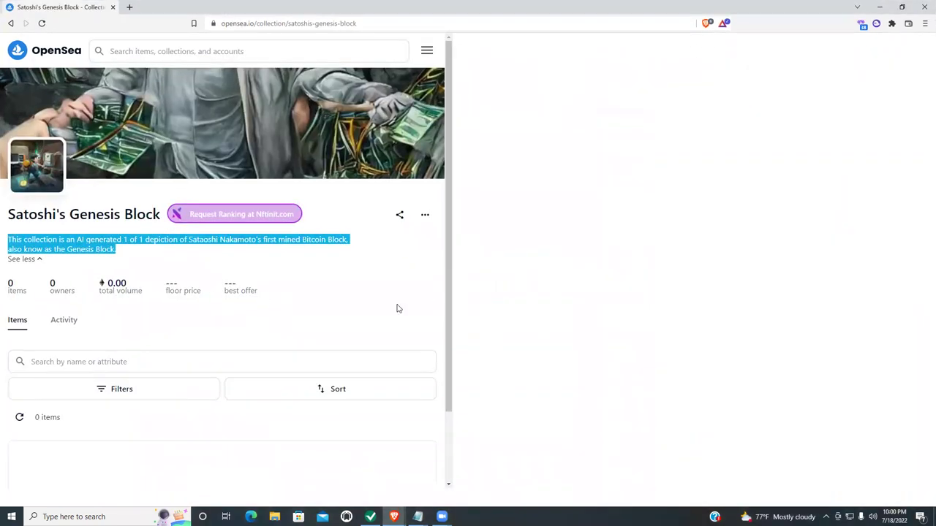
{"action": "key", "text": "super+Up"}
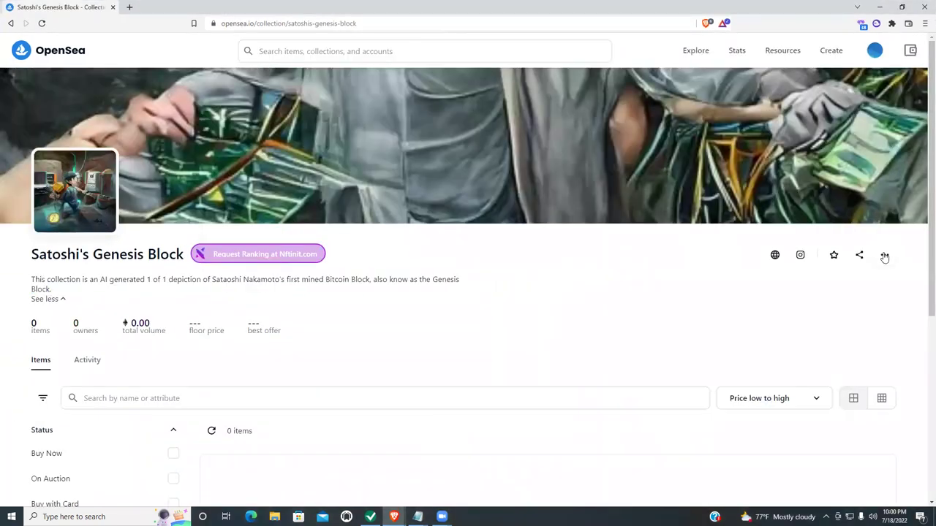
{"action": "left_click", "coordinate": [884, 256]}
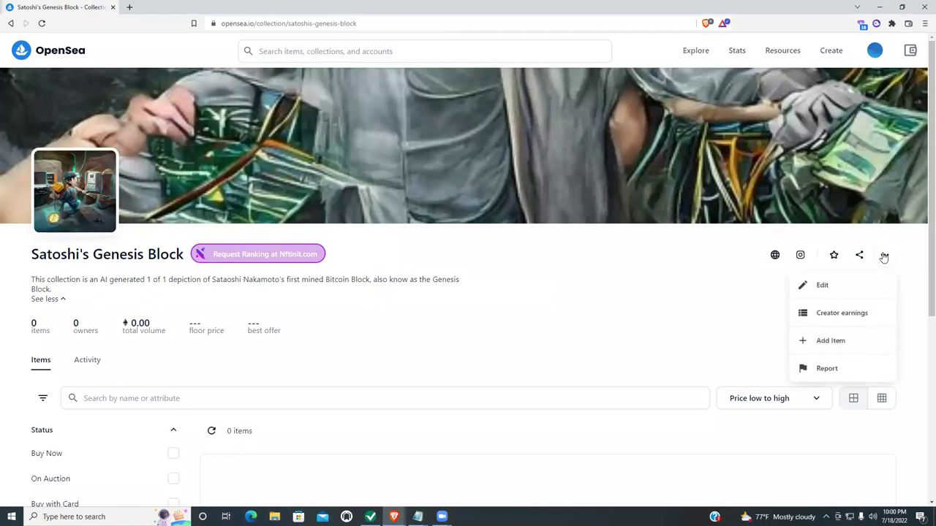
{"action": "left_click", "coordinate": [821, 287]}
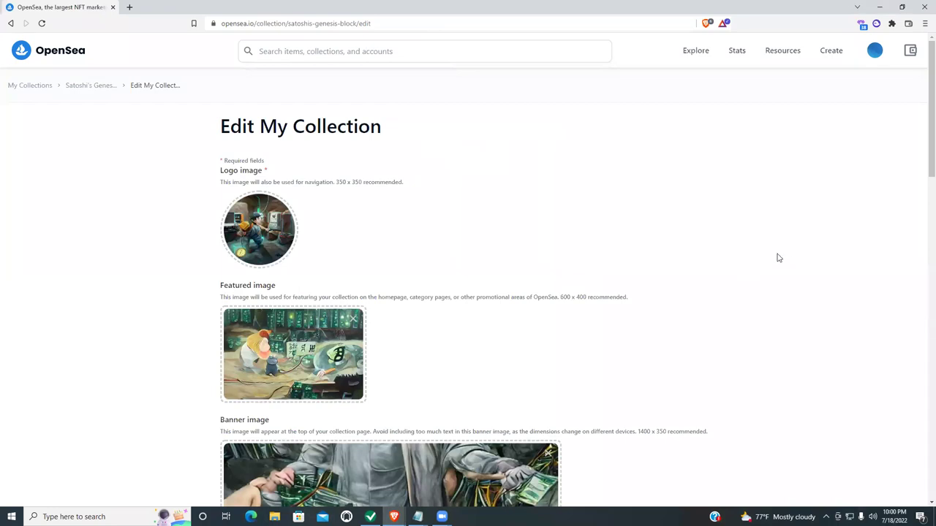
- Correct the first name's spelling to Satoshi in the collection's description and submit the changes
{"action": "scroll", "coordinate": [777, 257], "scroll_direction": "down", "scroll_amount": 7}
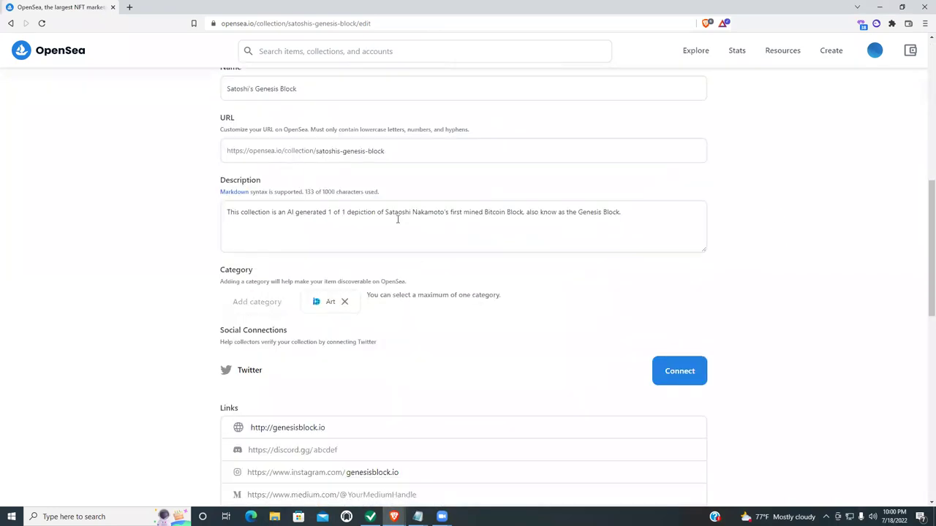
{"action": "left_click", "coordinate": [398, 213]}
{"action": "key", "text": "BackSpace"}
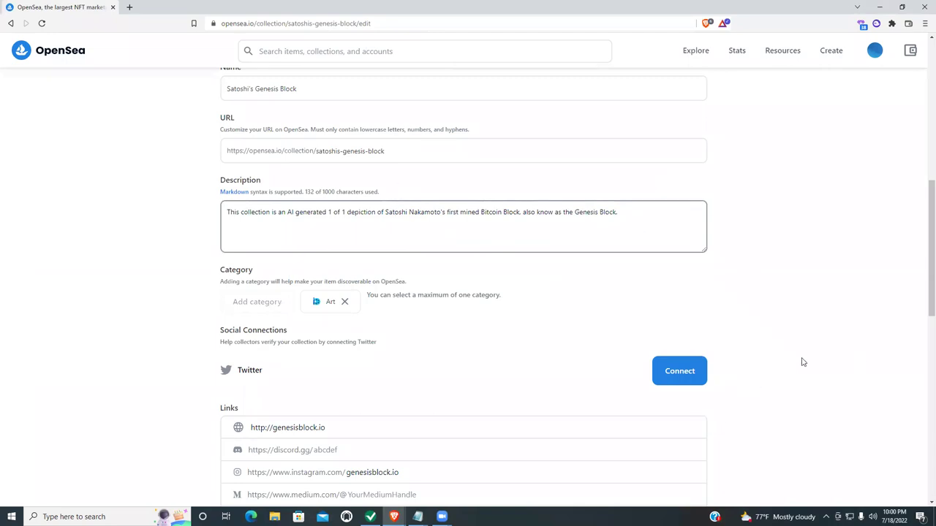
{"action": "scroll", "coordinate": [800, 361], "scroll_direction": "down", "scroll_amount": 2}
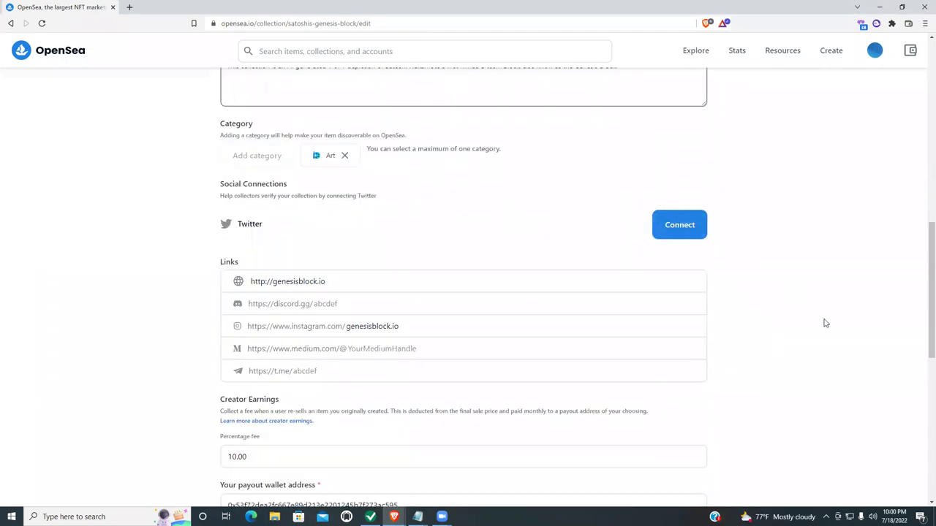
{"action": "scroll", "coordinate": [805, 324], "scroll_direction": "down", "scroll_amount": 5}
{"action": "scroll", "coordinate": [797, 338], "scroll_direction": "up", "scroll_amount": 2}
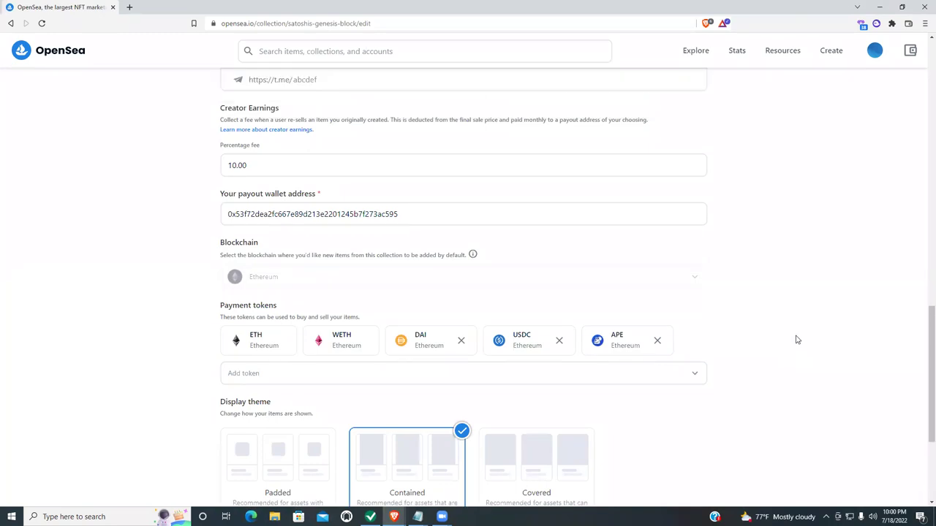
{"action": "scroll", "coordinate": [797, 337], "scroll_direction": "down", "scroll_amount": 4}
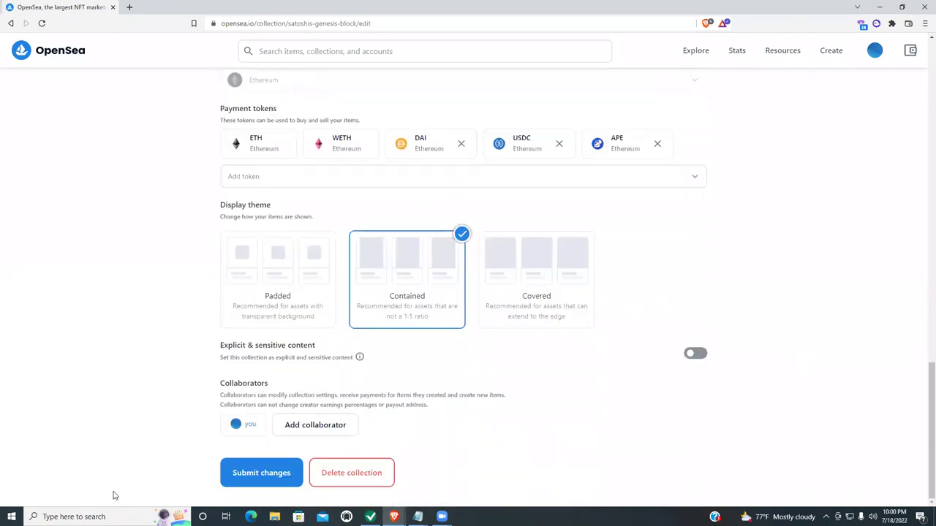
{"action": "left_click", "coordinate": [247, 474]}
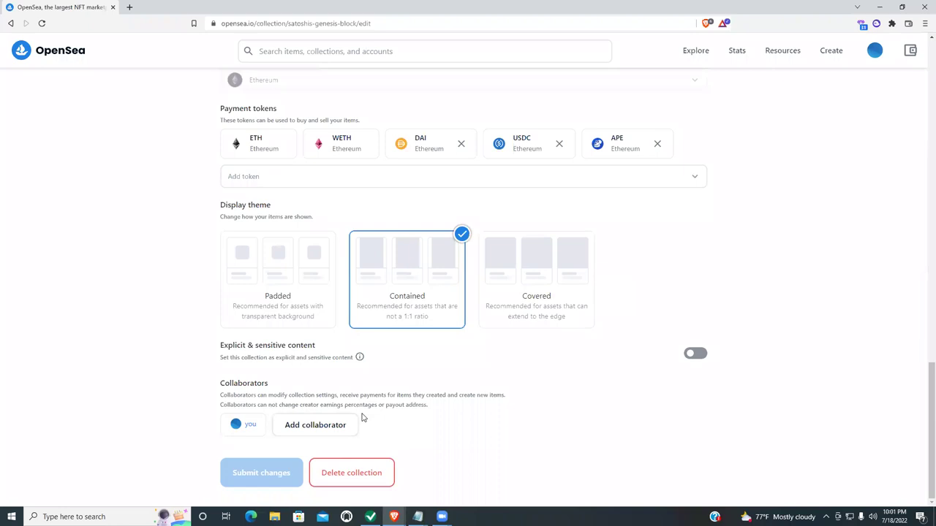
- View the dialog for adding a collaborator, close it without an address and return to the collection page
{"action": "left_click", "coordinate": [311, 434]}
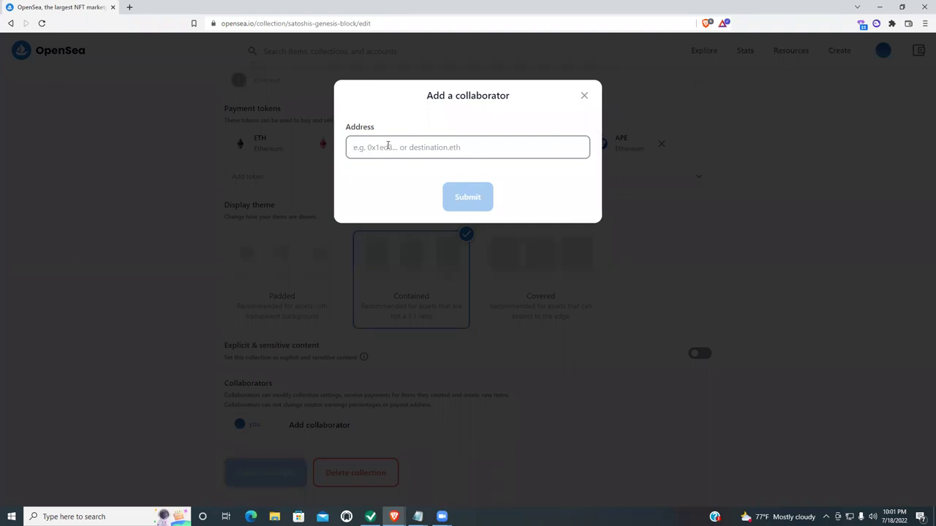
{"action": "left_click", "coordinate": [584, 96]}
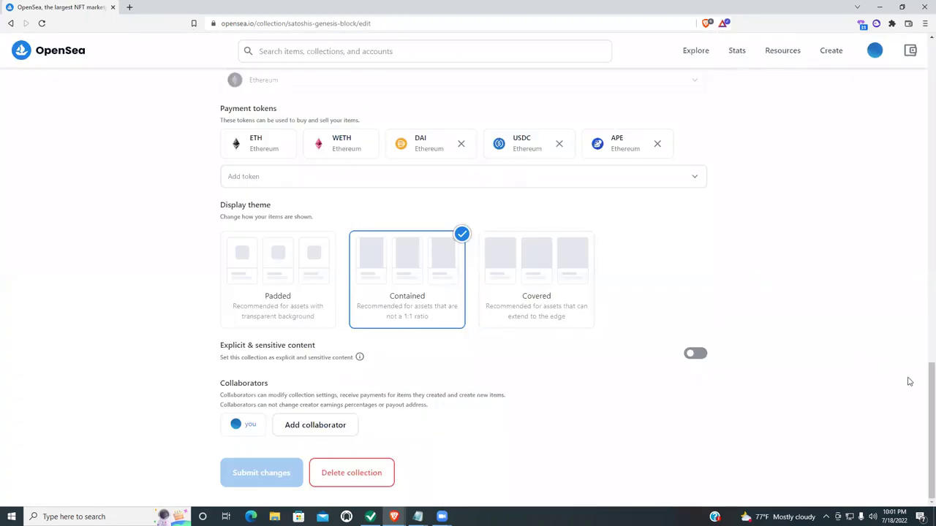
{"action": "left_click_drag", "start_coordinate": [922, 390], "coordinate": [922, 34]}
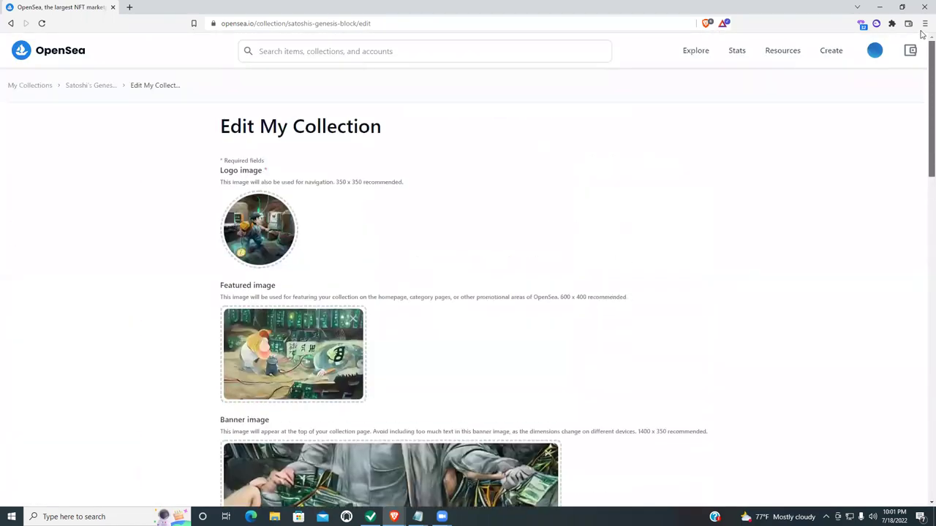
{"action": "left_click", "coordinate": [84, 87]}
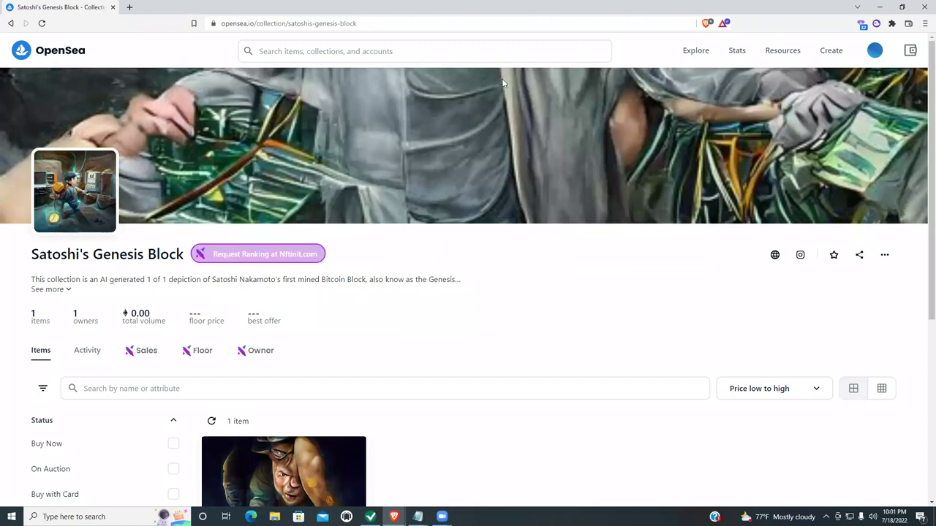
- Return to the new item's form and review its image, name, description, supply, blockchain and available collections
{"action": "left_click", "coordinate": [904, 8]}
{"action": "left_click", "coordinate": [686, 172]}
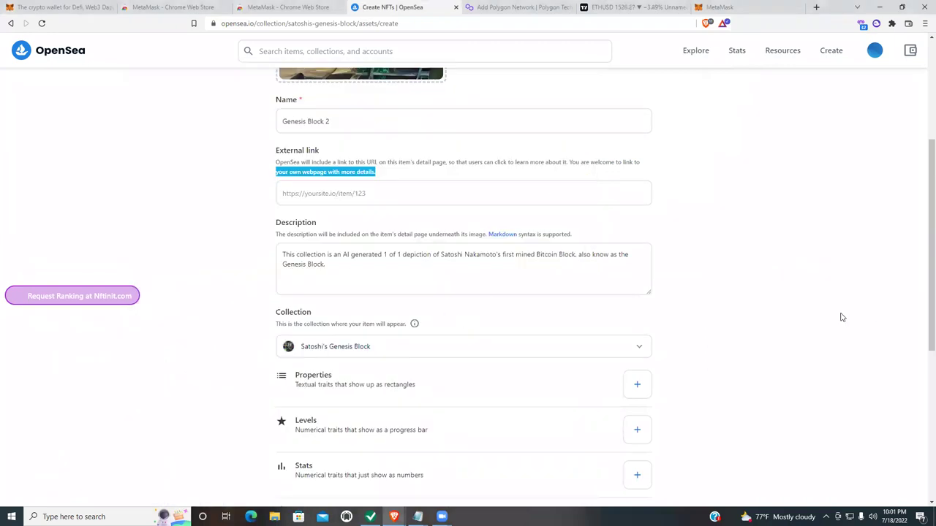
{"action": "scroll", "coordinate": [394, 256], "scroll_direction": "down", "scroll_amount": 2}
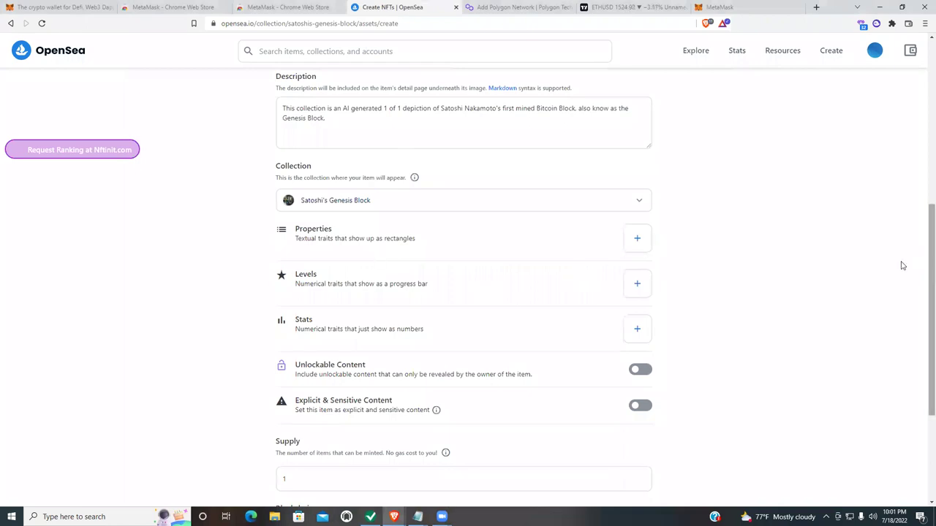
{"action": "scroll", "coordinate": [900, 263], "scroll_direction": "down", "scroll_amount": 2}
{"action": "scroll", "coordinate": [891, 265], "scroll_direction": "down", "scroll_amount": 2}
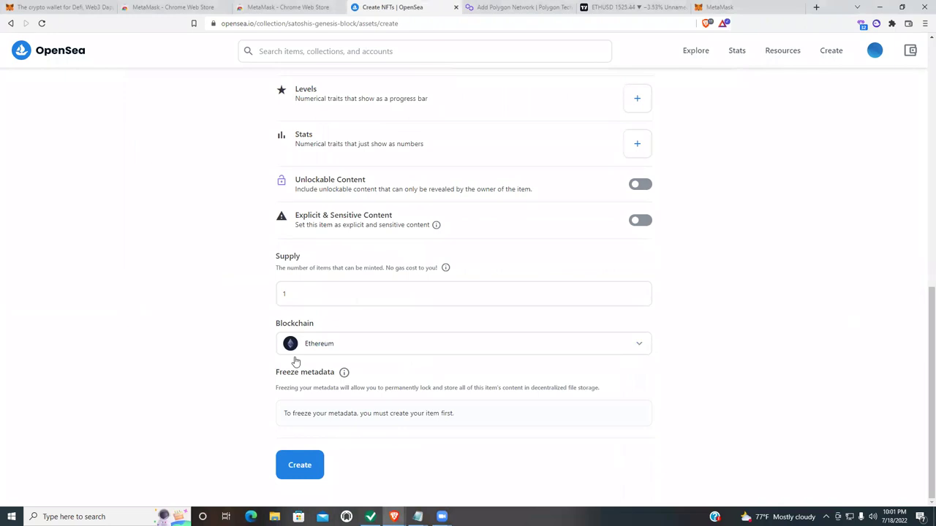
{"action": "scroll", "coordinate": [785, 251], "scroll_direction": "up", "scroll_amount": 5}
{"action": "scroll", "coordinate": [765, 276], "scroll_direction": "up", "scroll_amount": 3}
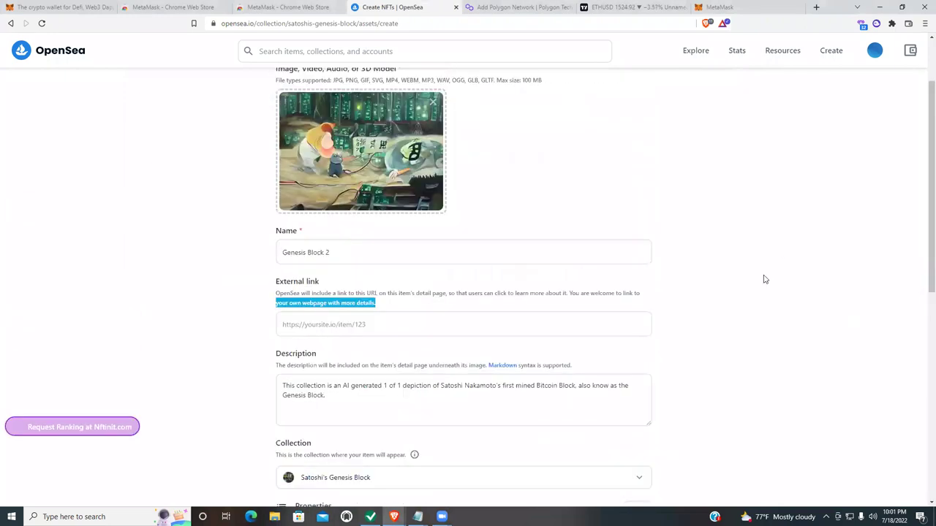
{"action": "scroll", "coordinate": [765, 273], "scroll_direction": "down", "scroll_amount": 5}
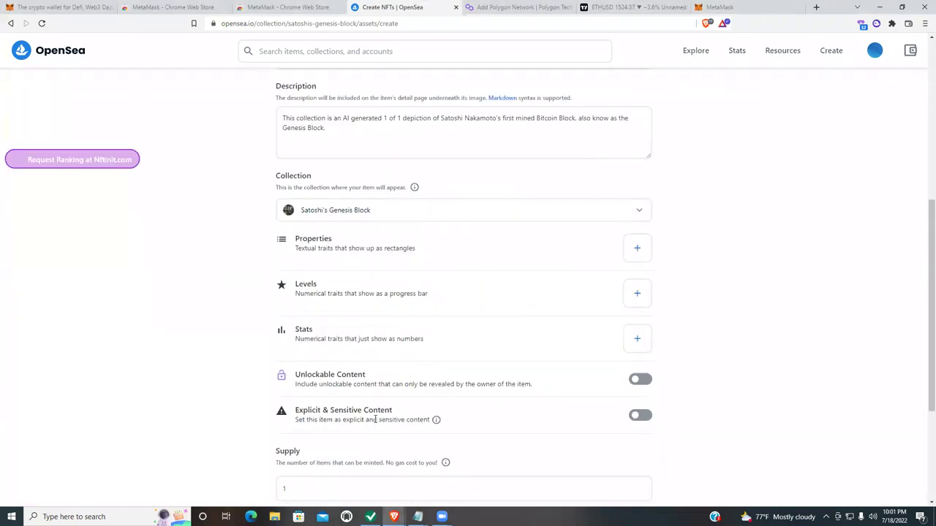
{"action": "scroll", "coordinate": [779, 217], "scroll_direction": "down", "scroll_amount": 3}
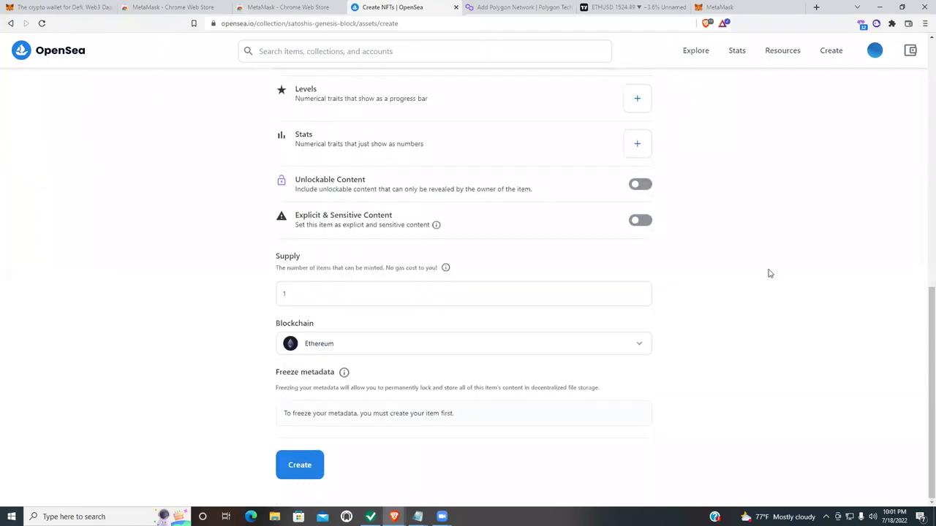
{"action": "scroll", "coordinate": [787, 293], "scroll_direction": "up", "scroll_amount": 8}
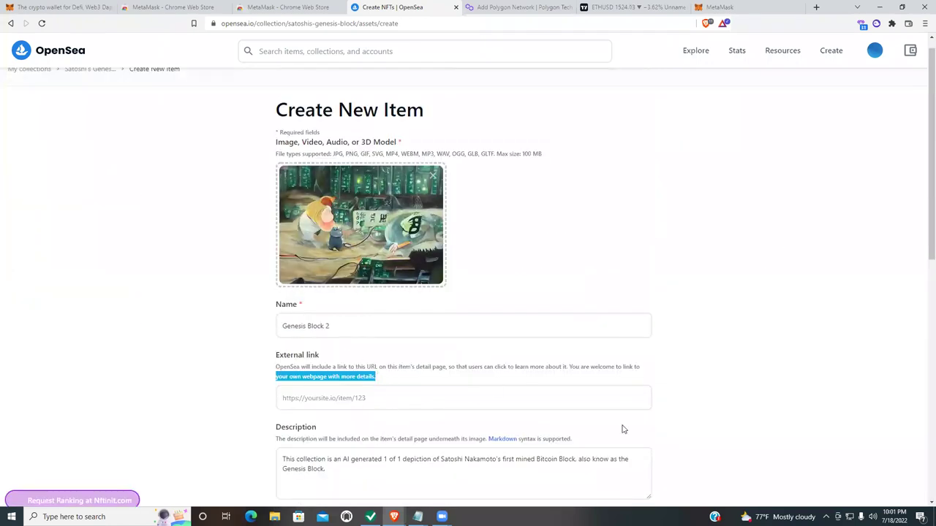
{"action": "scroll", "coordinate": [623, 429], "scroll_direction": "down", "scroll_amount": 3}
{"action": "scroll", "coordinate": [748, 309], "scroll_direction": "down", "scroll_amount": 5}
{"action": "scroll", "coordinate": [750, 311], "scroll_direction": "up", "scroll_amount": 4}
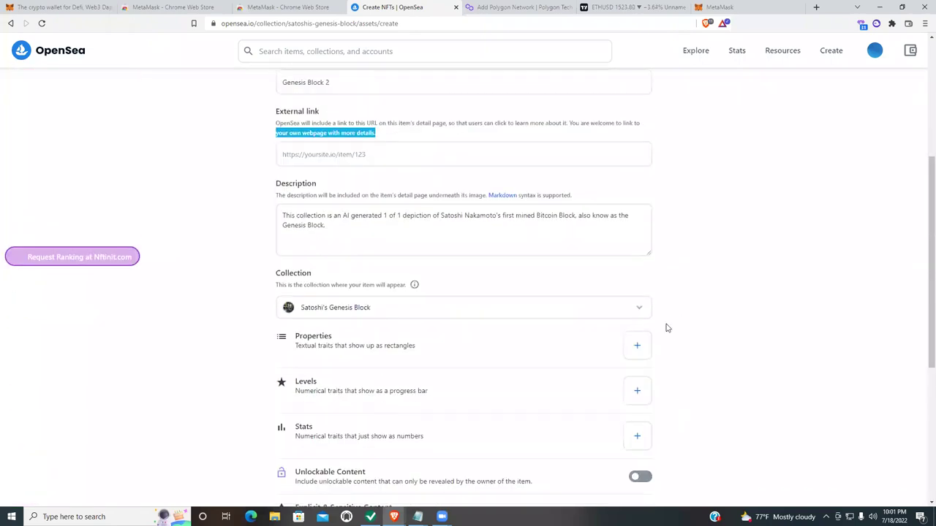
{"action": "left_click", "coordinate": [638, 309]}
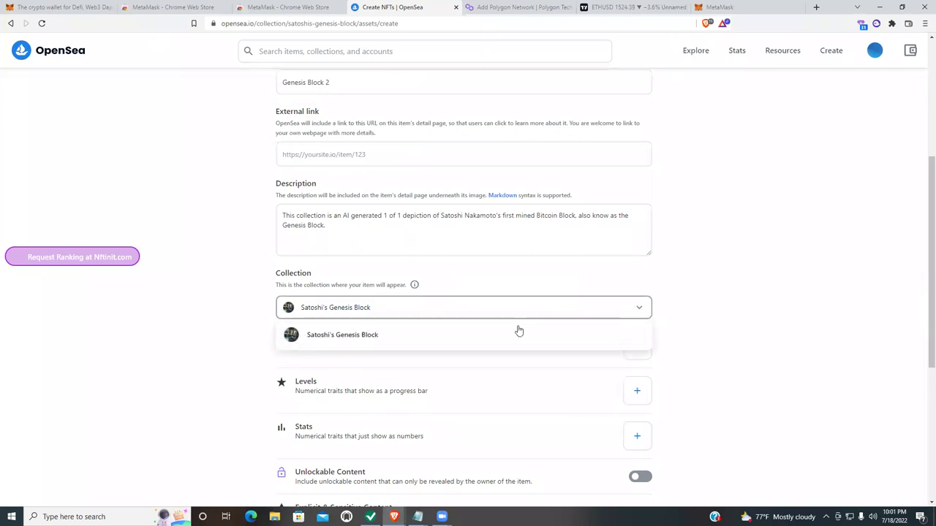
{"action": "left_click", "coordinate": [862, 242]}
- Create the Genesis Block 2 item, complete the human verification by selecting the motorcycle images, and dismiss the sharing dialog
{"action": "scroll", "coordinate": [810, 280], "scroll_direction": "down", "scroll_amount": 2}
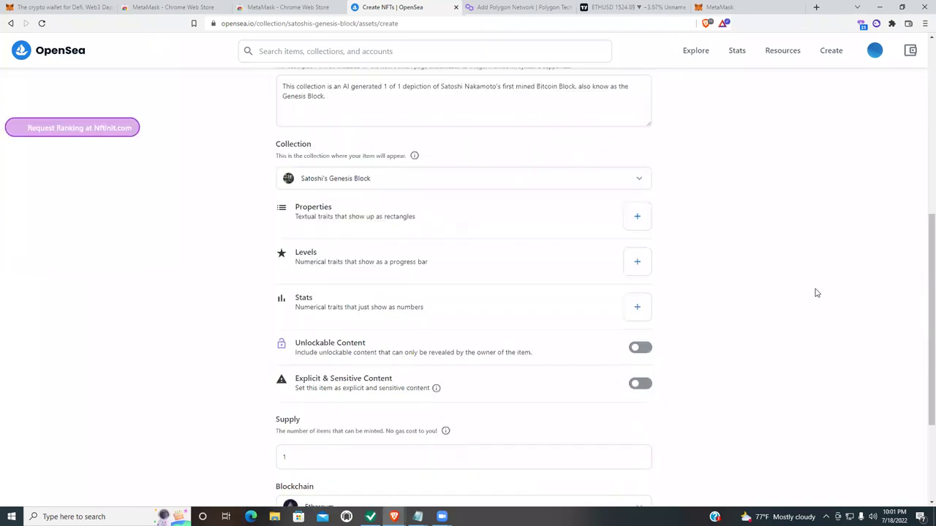
{"action": "scroll", "coordinate": [817, 292], "scroll_direction": "down", "scroll_amount": 3}
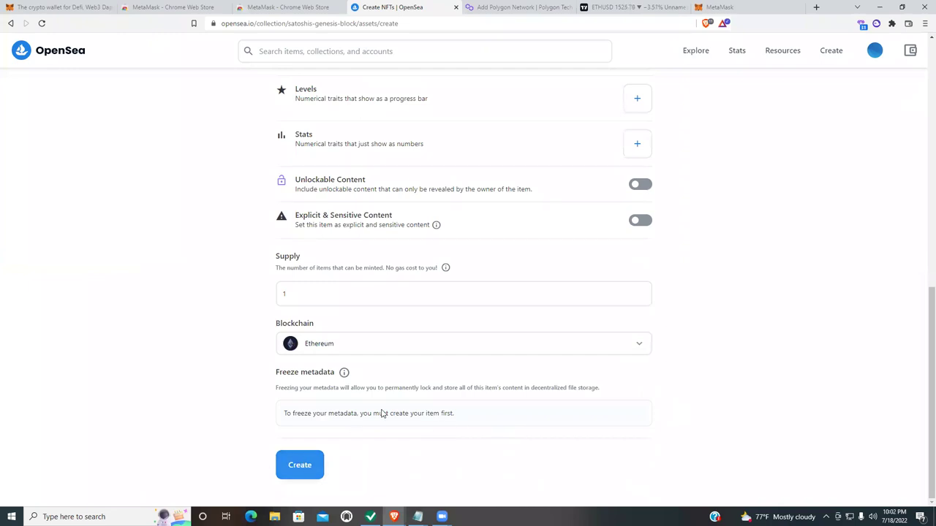
{"action": "scroll", "coordinate": [452, 299], "scroll_direction": "up", "scroll_amount": 6}
{"action": "scroll", "coordinate": [452, 300], "scroll_direction": "down", "scroll_amount": 6}
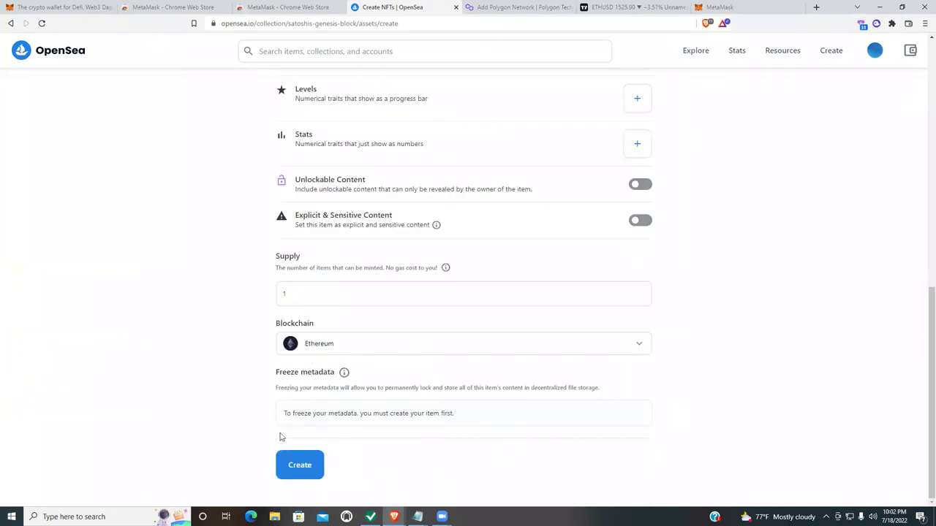
{"action": "left_click", "coordinate": [304, 467]}
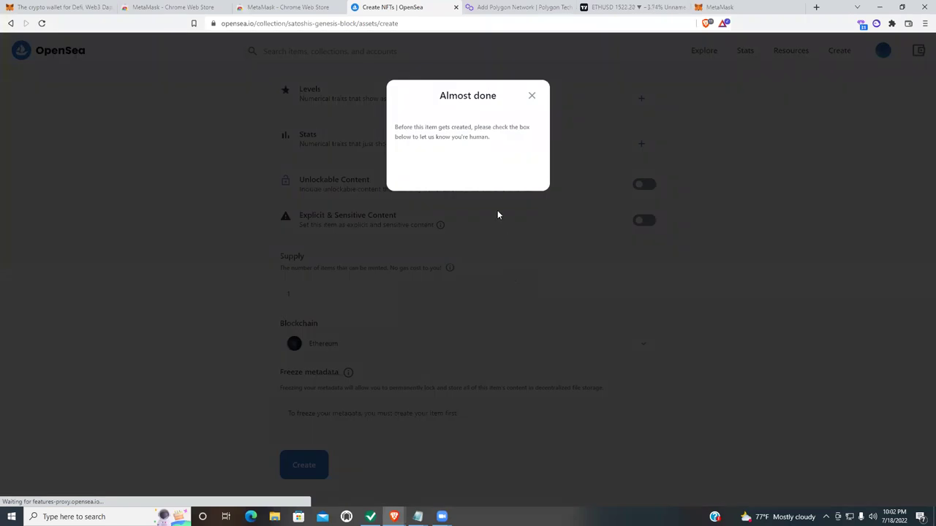
{"action": "left_click", "coordinate": [406, 160]}
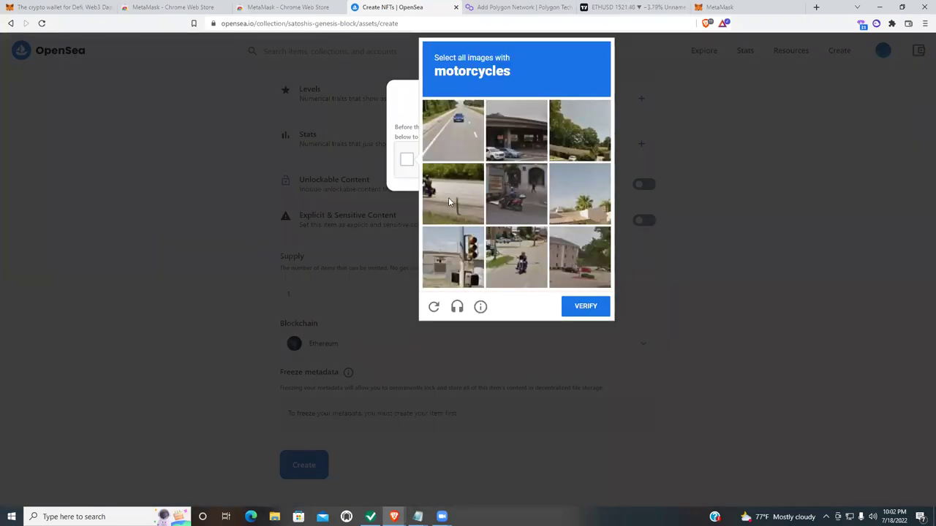
{"action": "left_click", "coordinate": [524, 193]}
{"action": "left_click", "coordinate": [524, 264]}
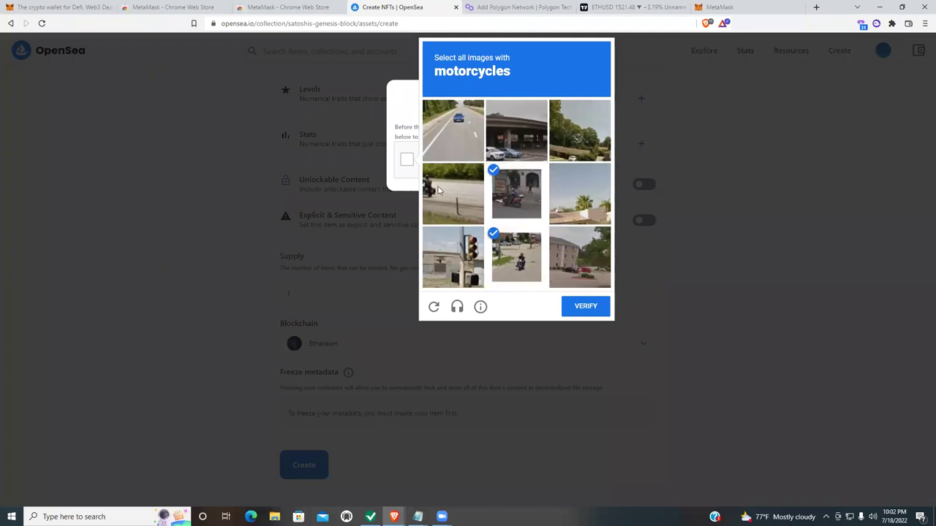
{"action": "left_click", "coordinate": [439, 190]}
{"action": "left_click", "coordinate": [585, 307]}
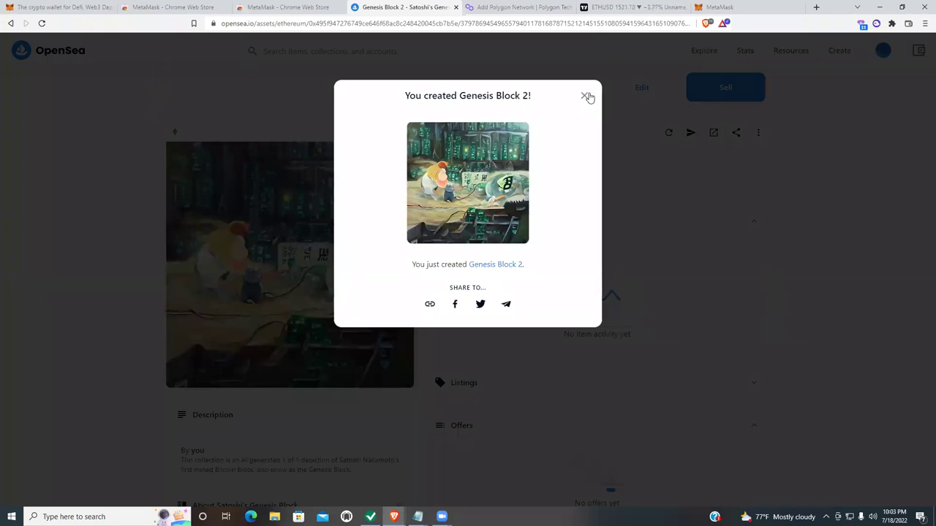
{"action": "left_click", "coordinate": [584, 96]}
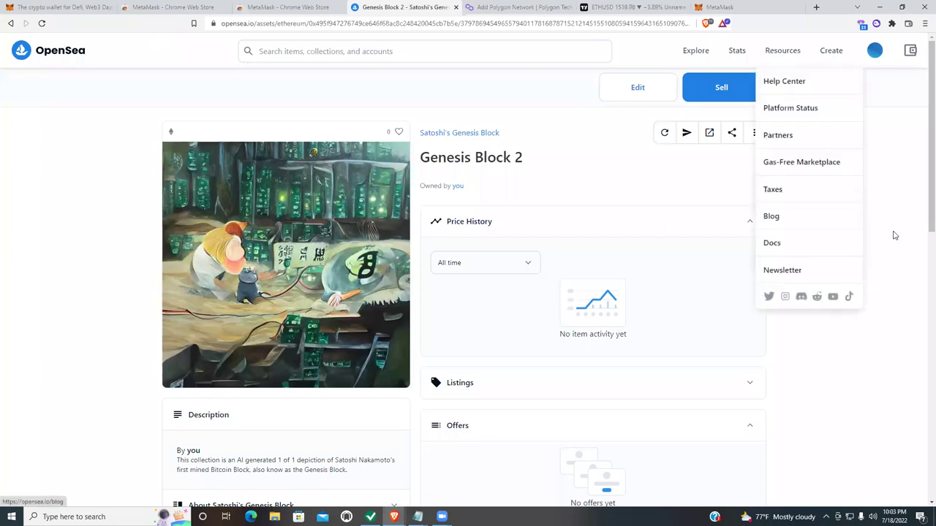
- Examine the Genesis Block 2 item page, including its activity and the other items from the collection
{"action": "scroll", "coordinate": [885, 220], "scroll_direction": "down", "scroll_amount": 1}
{"action": "scroll", "coordinate": [881, 212], "scroll_direction": "down", "scroll_amount": 10}
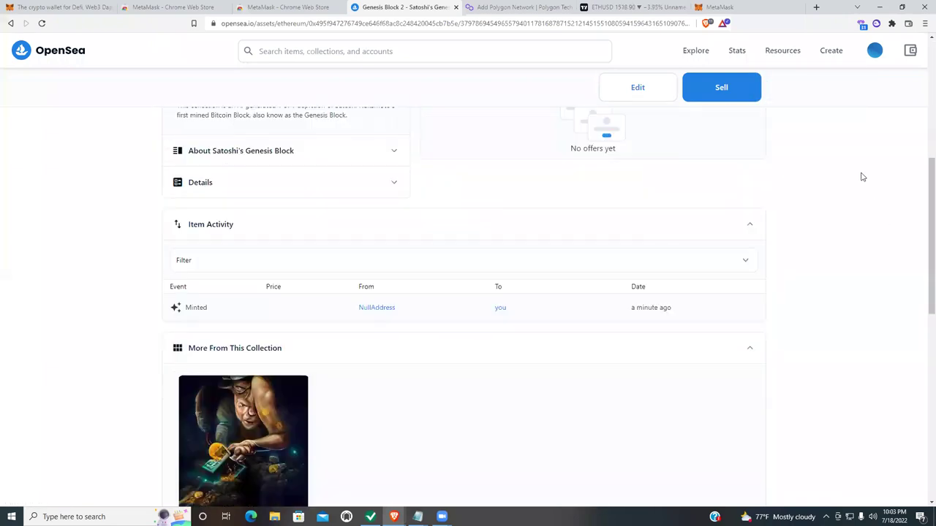
{"action": "scroll", "coordinate": [861, 169], "scroll_direction": "up", "scroll_amount": 2}
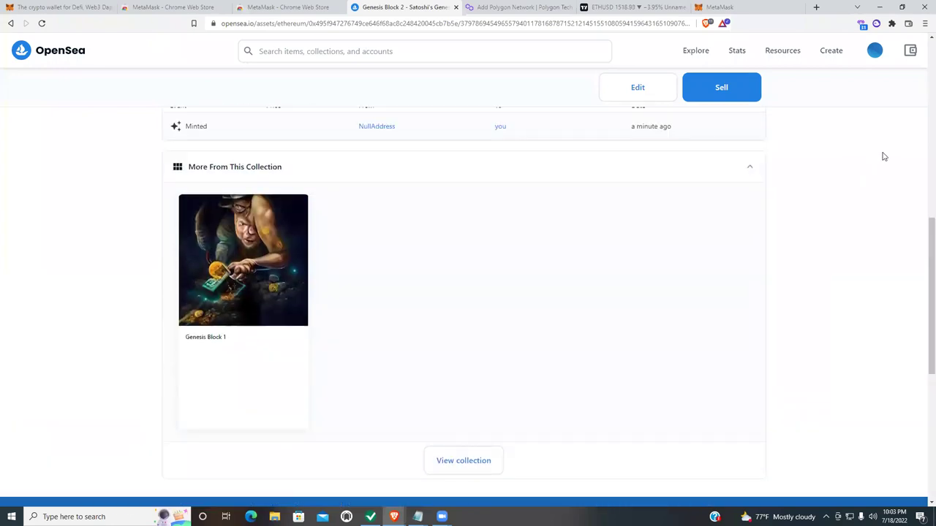
{"action": "scroll", "coordinate": [866, 182], "scroll_direction": "up", "scroll_amount": 10}
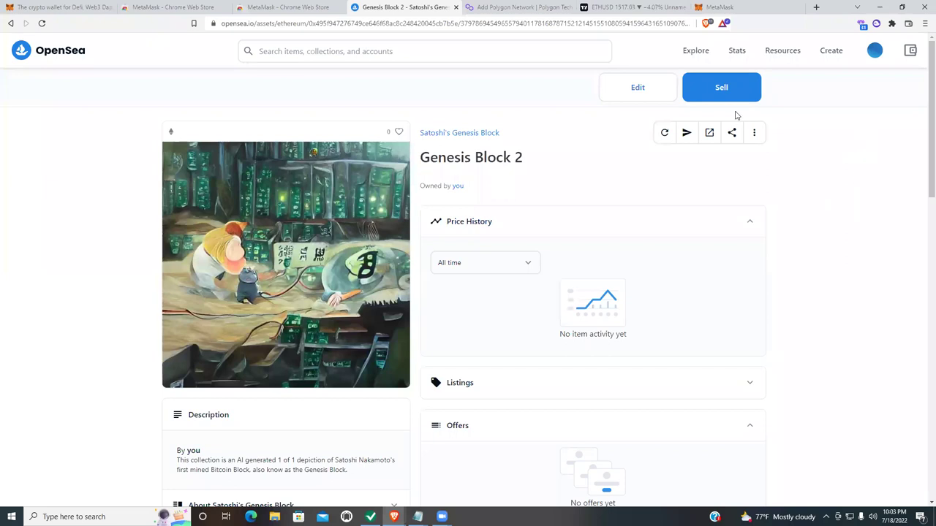
- Open the Satoshi's Genesis Block collection page and examine its items and full description
{"action": "left_click", "coordinate": [456, 135]}
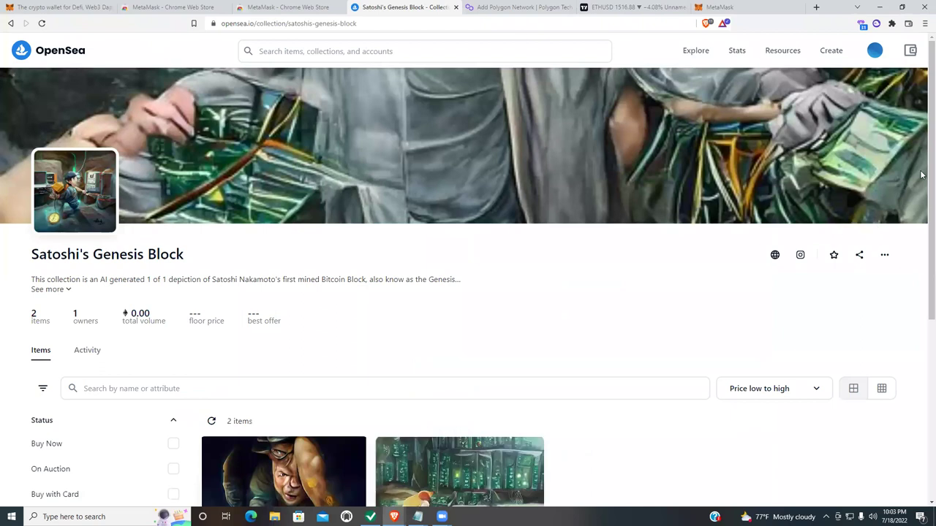
{"action": "scroll", "coordinate": [923, 289], "scroll_direction": "down", "scroll_amount": 2}
{"action": "scroll", "coordinate": [922, 288], "scroll_direction": "down", "scroll_amount": 3}
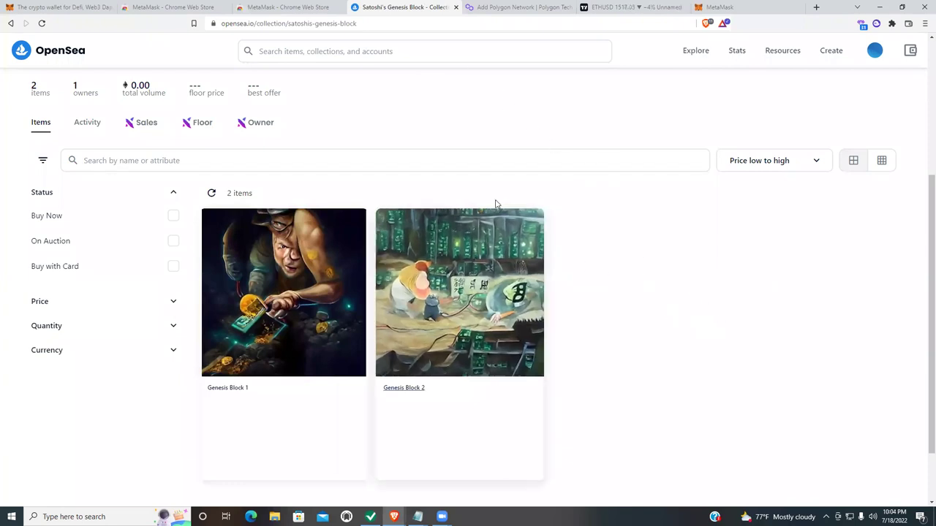
{"action": "scroll", "coordinate": [586, 228], "scroll_direction": "up", "scroll_amount": 4}
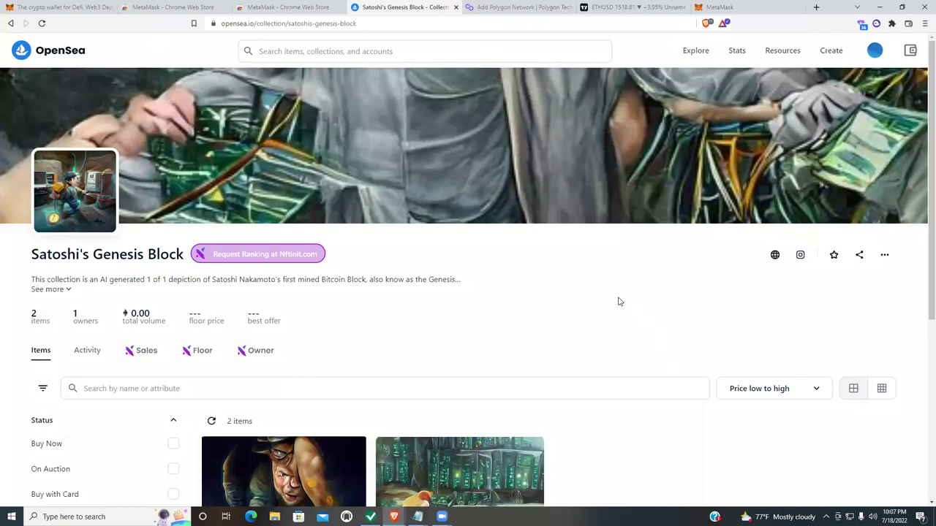
{"action": "scroll", "coordinate": [618, 301], "scroll_direction": "down", "scroll_amount": 2}
{"action": "scroll", "coordinate": [636, 299], "scroll_direction": "down", "scroll_amount": 1}
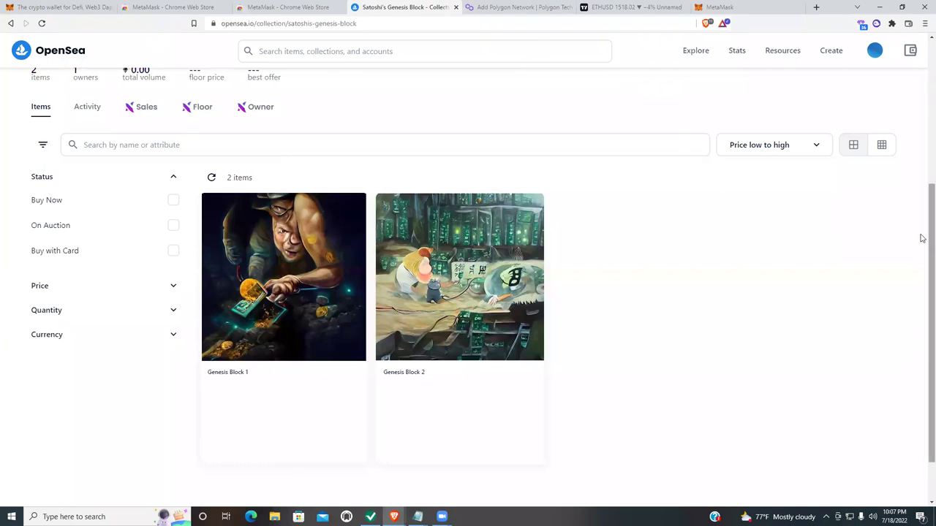
{"action": "scroll", "coordinate": [923, 167], "scroll_direction": "up", "scroll_amount": 5}
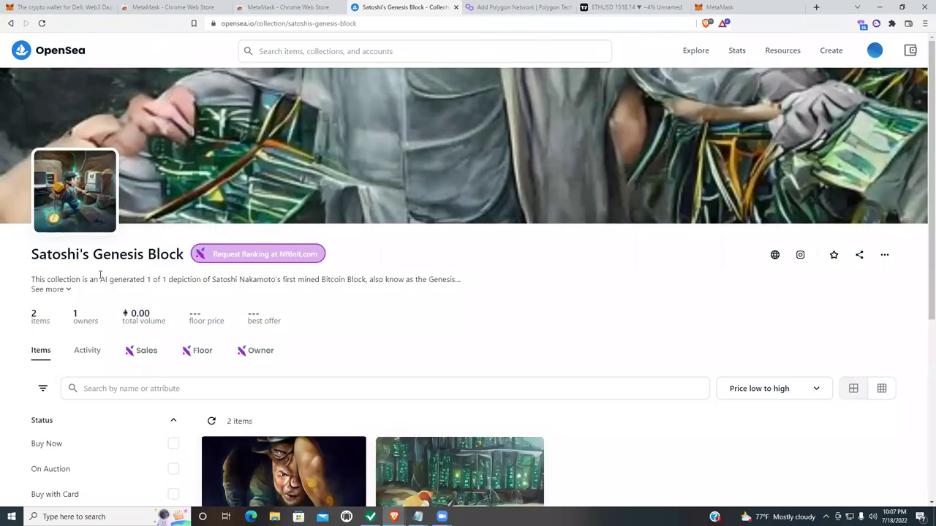
{"action": "left_click", "coordinate": [64, 290]}
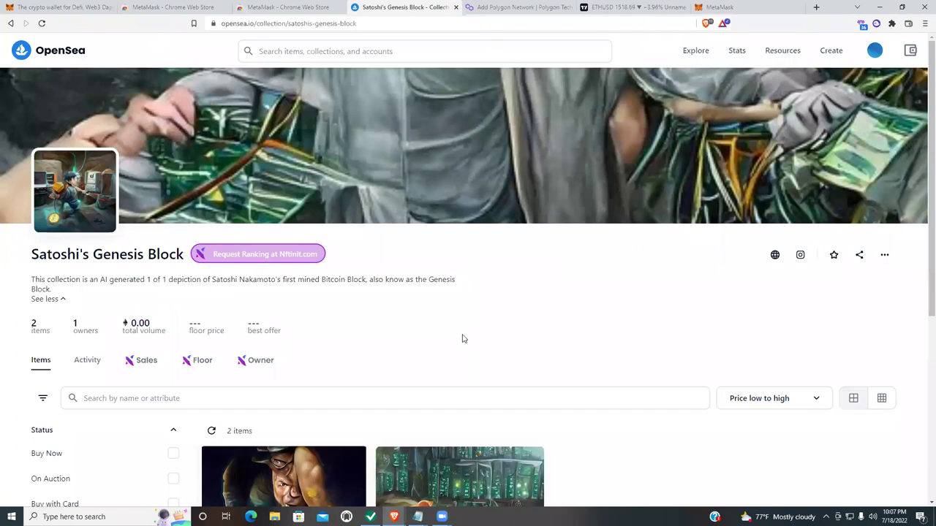
{"action": "scroll", "coordinate": [861, 329], "scroll_direction": "down", "scroll_amount": 4}
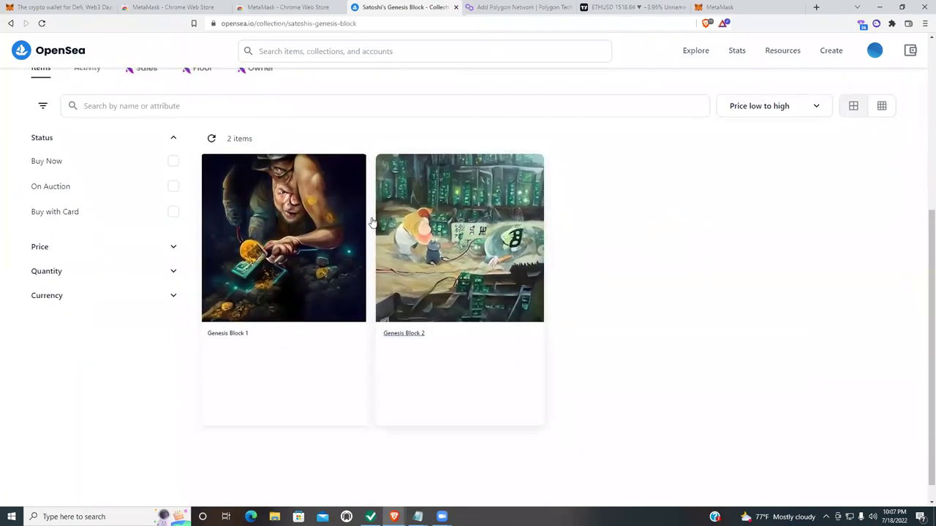
{"action": "scroll", "coordinate": [885, 397], "scroll_direction": "up", "scroll_amount": 4}
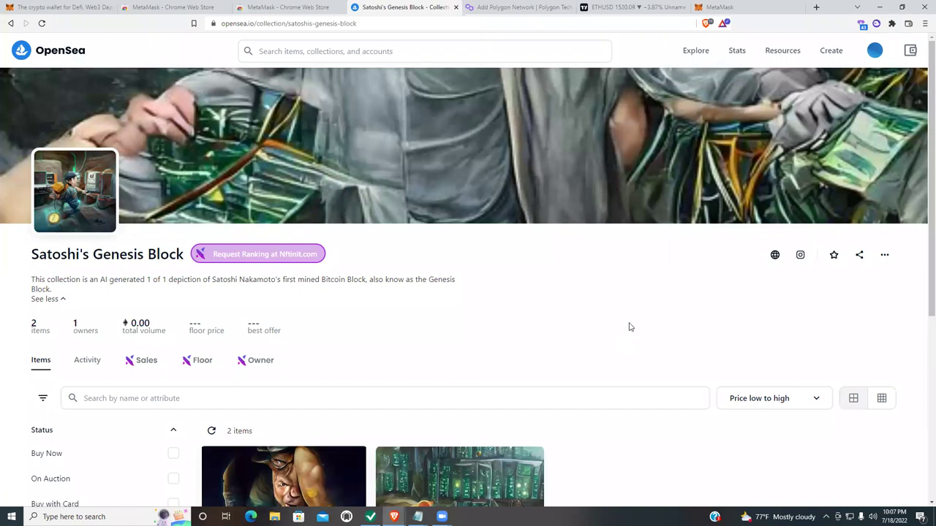
{"action": "scroll", "coordinate": [600, 322], "scroll_direction": "down", "scroll_amount": 2}
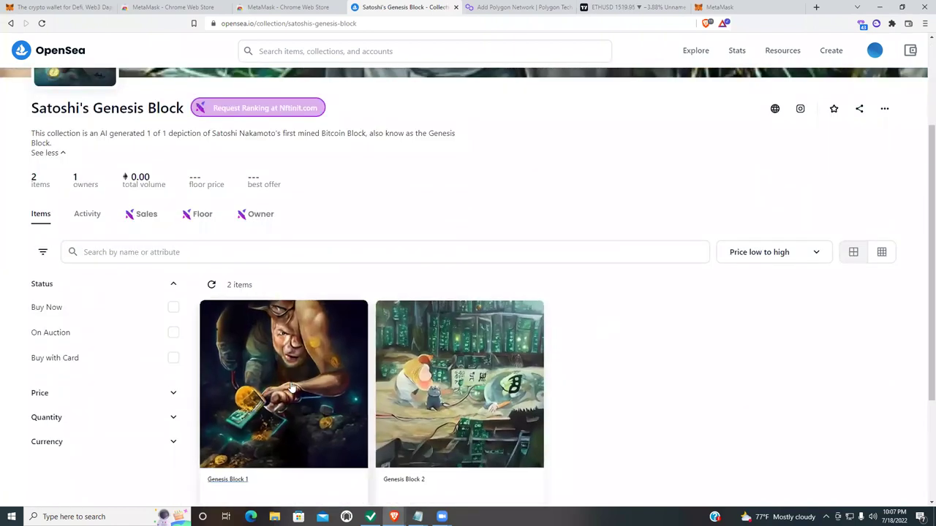
- Open Genesis Block 1, start listing it for sale, and set a fixed price of 1 ETH
{"action": "left_click", "coordinate": [292, 380]}
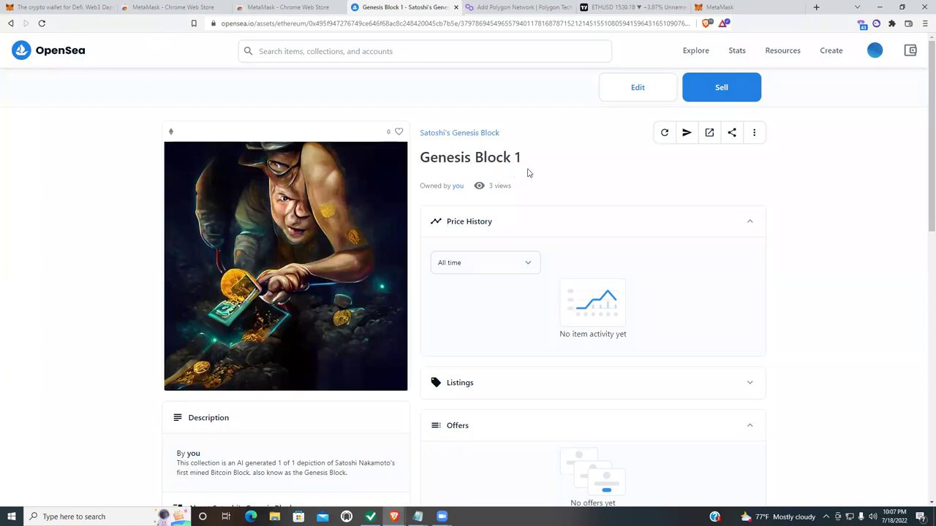
{"action": "left_click", "coordinate": [742, 91]}
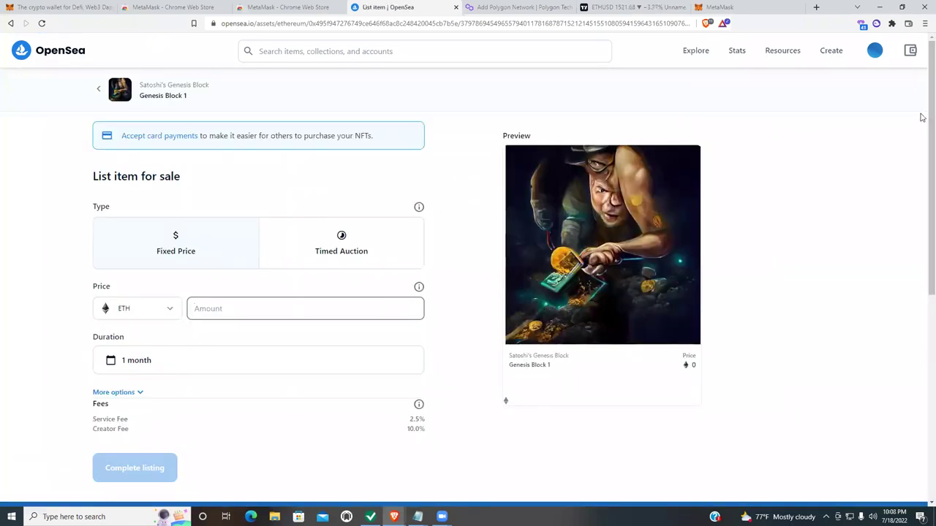
{"action": "scroll", "coordinate": [923, 117], "scroll_direction": "down", "scroll_amount": 1}
{"action": "type", "text": "1"}
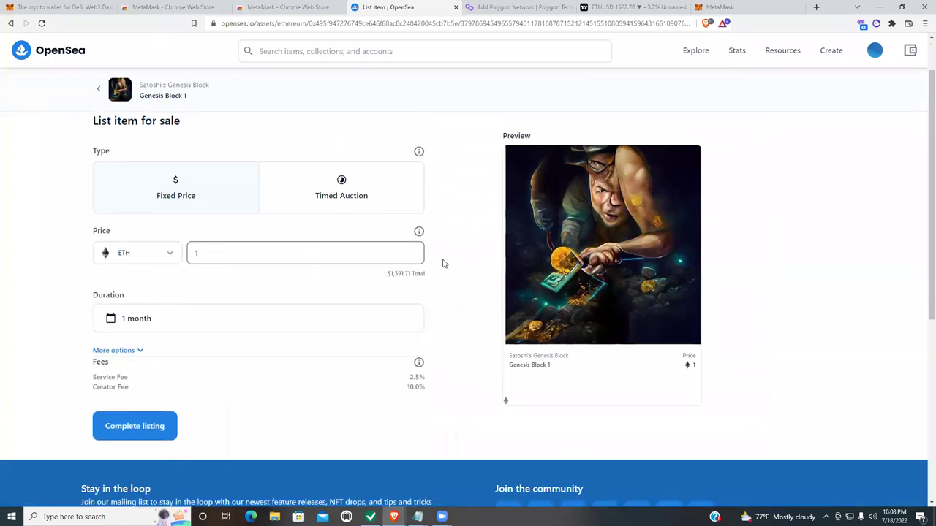
{"action": "scroll", "coordinate": [442, 263], "scroll_direction": "down", "scroll_amount": 2}
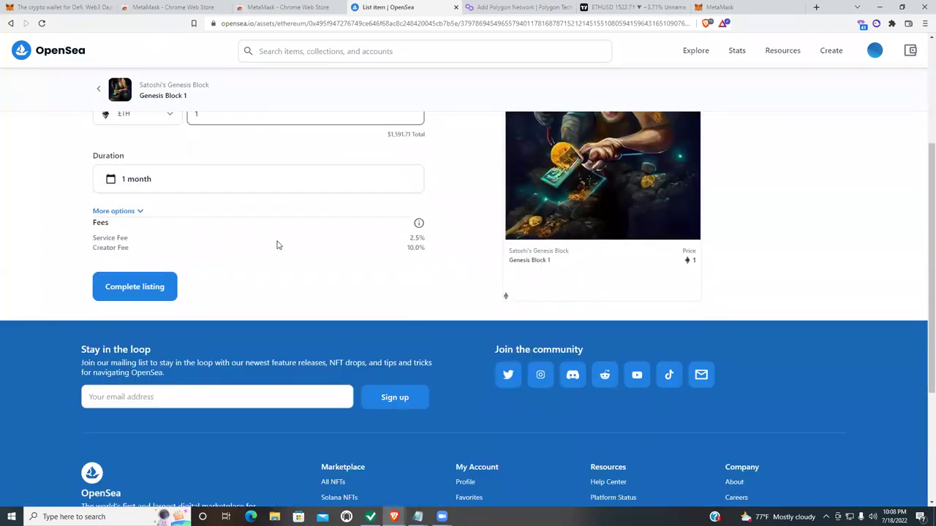
{"action": "scroll", "coordinate": [825, 230], "scroll_direction": "up", "scroll_amount": 3}
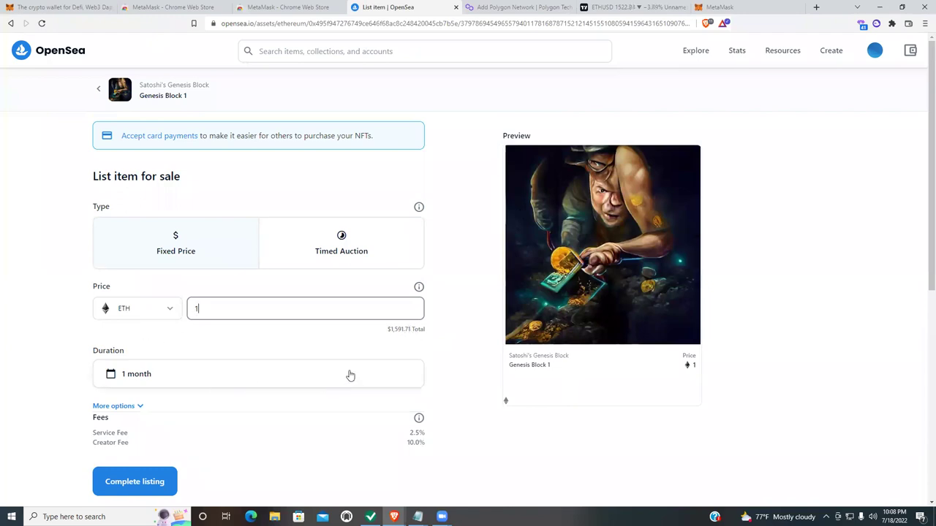
- Set the duration of the Genesis Block 1 listing to 3 months
{"action": "left_click", "coordinate": [400, 376]}
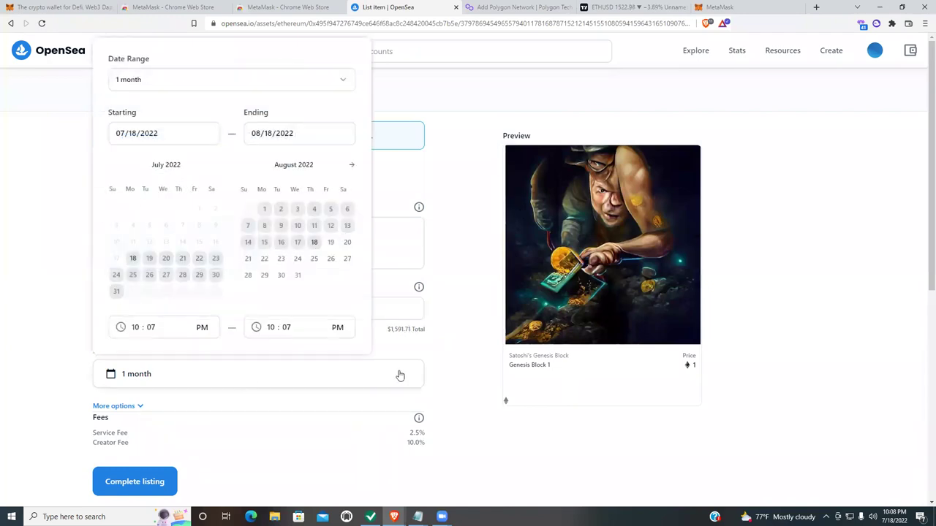
{"action": "left_click", "coordinate": [337, 79]}
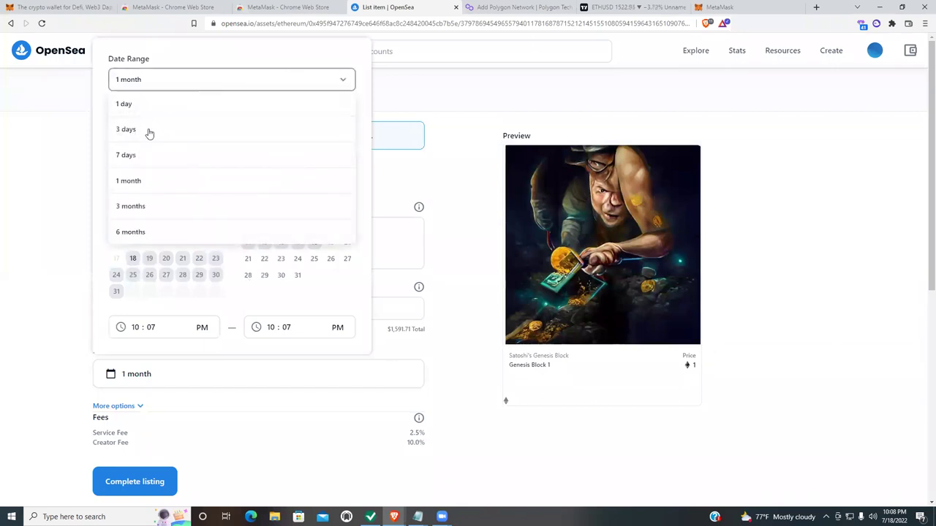
{"action": "left_click", "coordinate": [185, 206]}
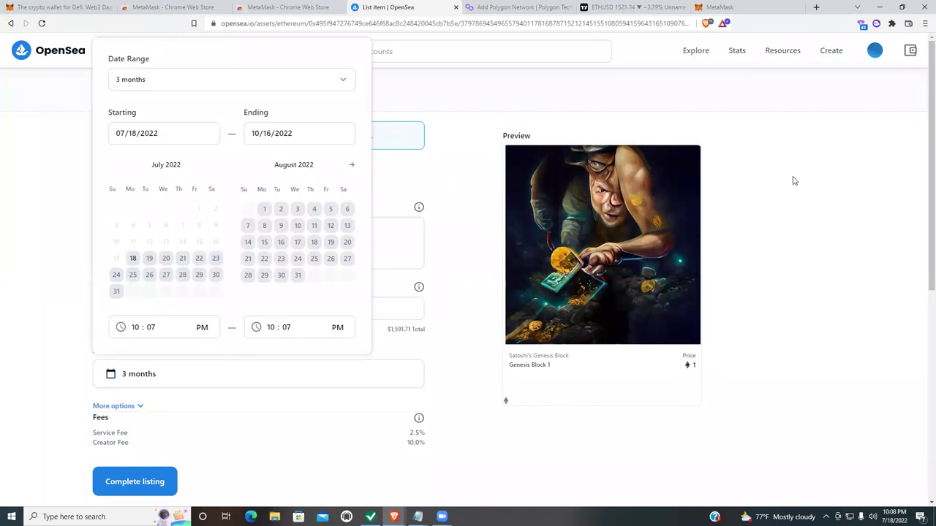
{"action": "left_click", "coordinate": [768, 141]}
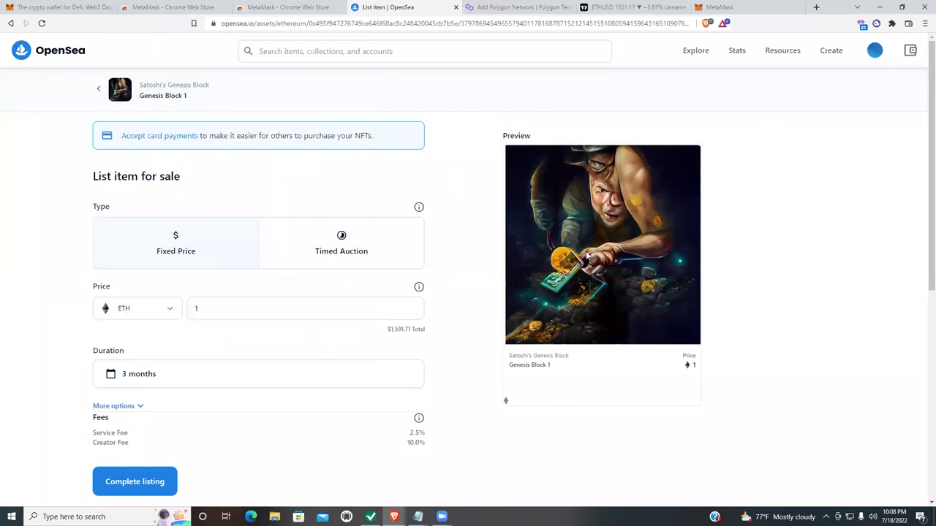
- Expand the extra listing options and try Sell as a bundle, viewing the items that can be added before switching it off
{"action": "scroll", "coordinate": [752, 183], "scroll_direction": "down", "scroll_amount": 2}
{"action": "scroll", "coordinate": [563, 189], "scroll_direction": "down", "scroll_amount": 1}
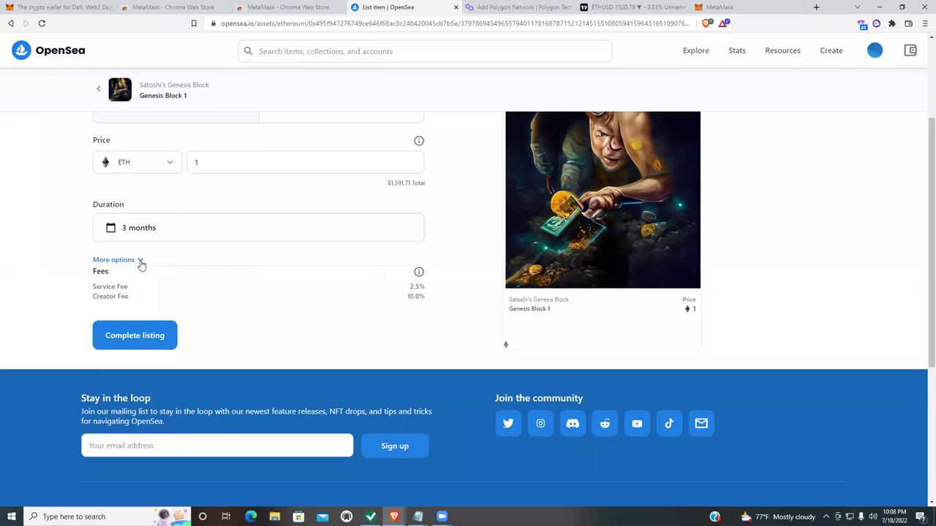
{"action": "left_click", "coordinate": [139, 261]}
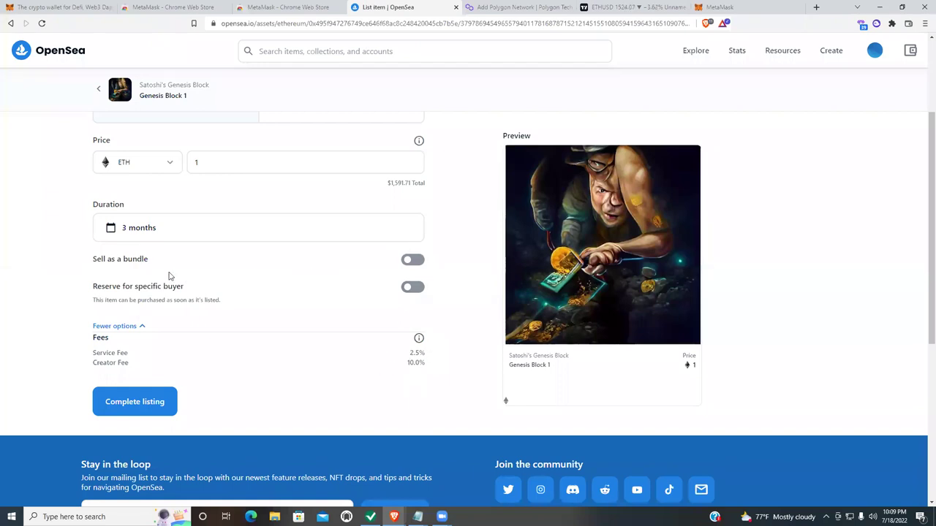
{"action": "left_click", "coordinate": [413, 260]}
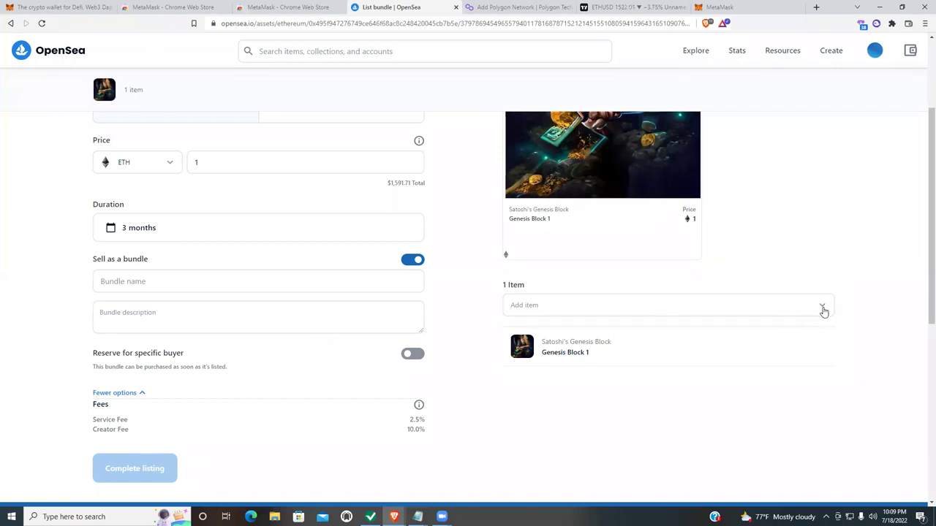
{"action": "left_click", "coordinate": [823, 310]}
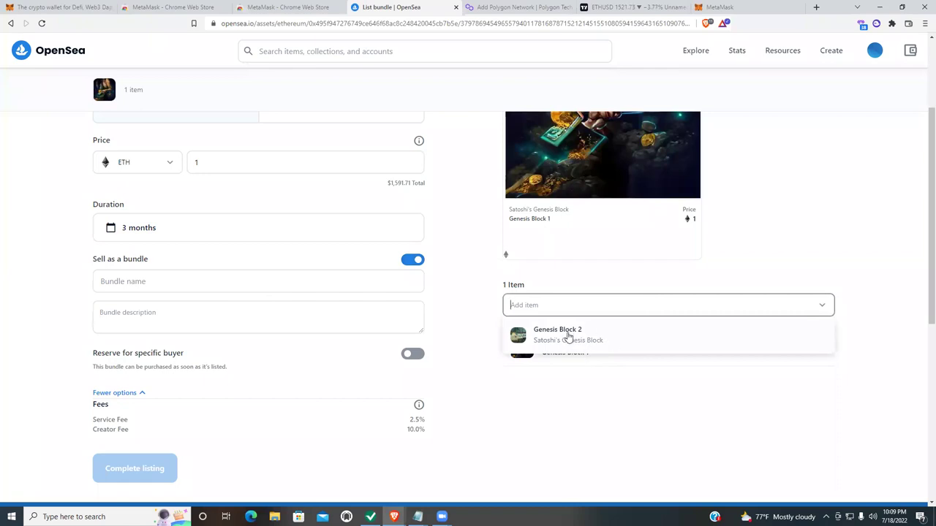
{"action": "left_click", "coordinate": [835, 227]}
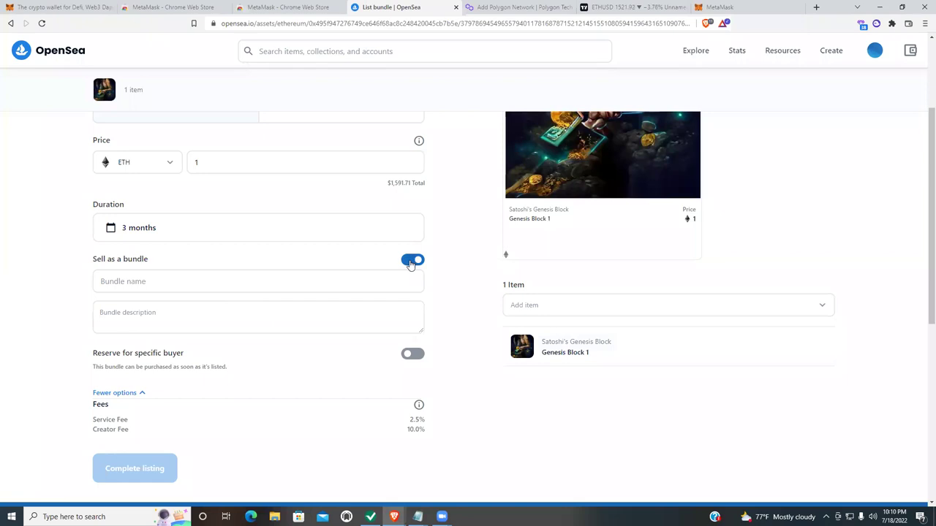
{"action": "left_click", "coordinate": [411, 261]}
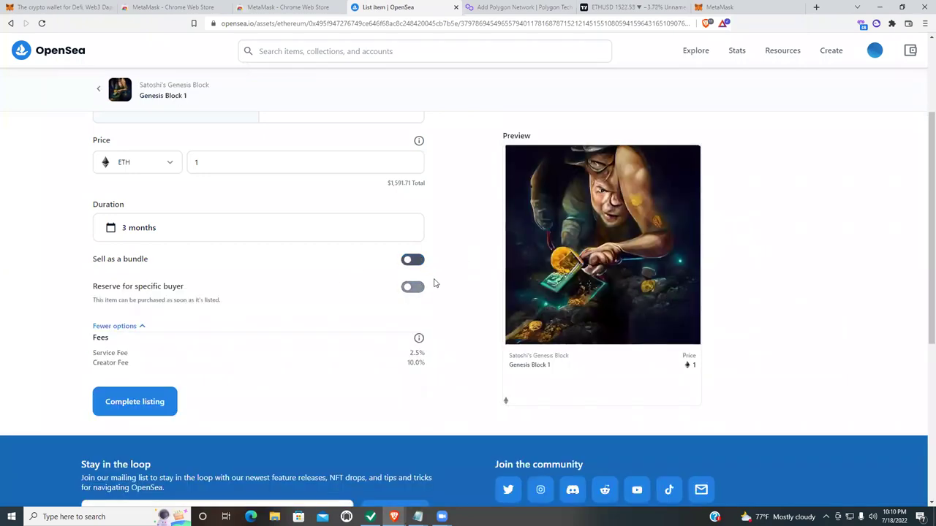
- Submit the Genesis Block 1 listing, review the estimated gas fee for wallet initialization in MetaMask, and reject the transaction
{"action": "left_click", "coordinate": [132, 404]}
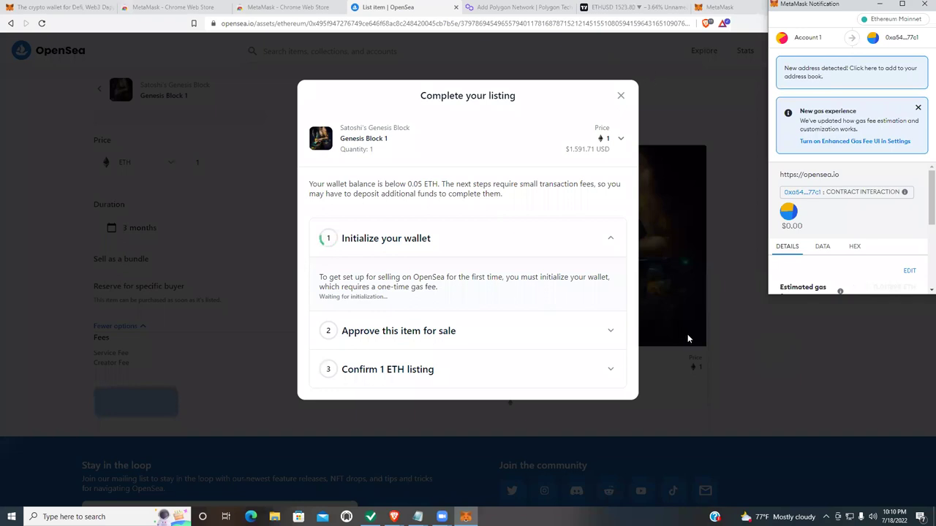
{"action": "scroll", "coordinate": [894, 221], "scroll_direction": "down", "scroll_amount": 1}
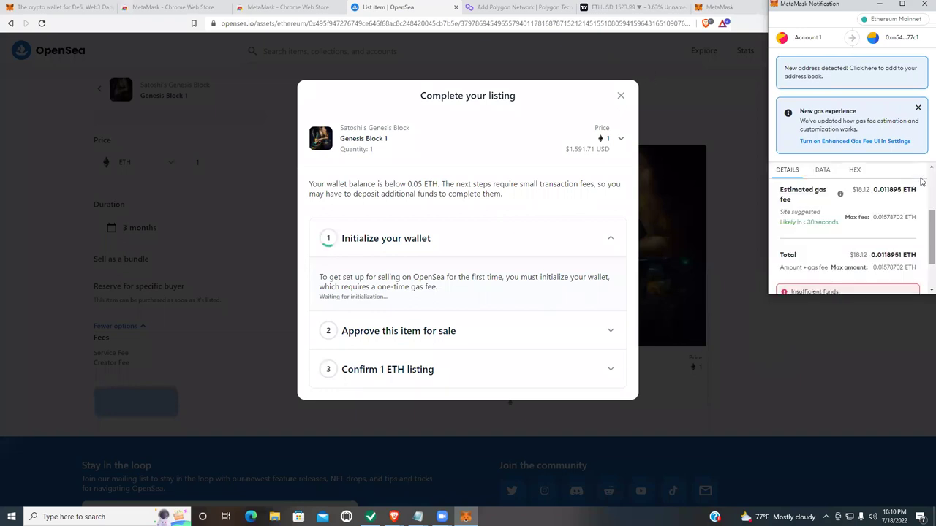
{"action": "scroll", "coordinate": [921, 235], "scroll_direction": "down", "scroll_amount": 1}
{"action": "scroll", "coordinate": [921, 241], "scroll_direction": "up", "scroll_amount": 2}
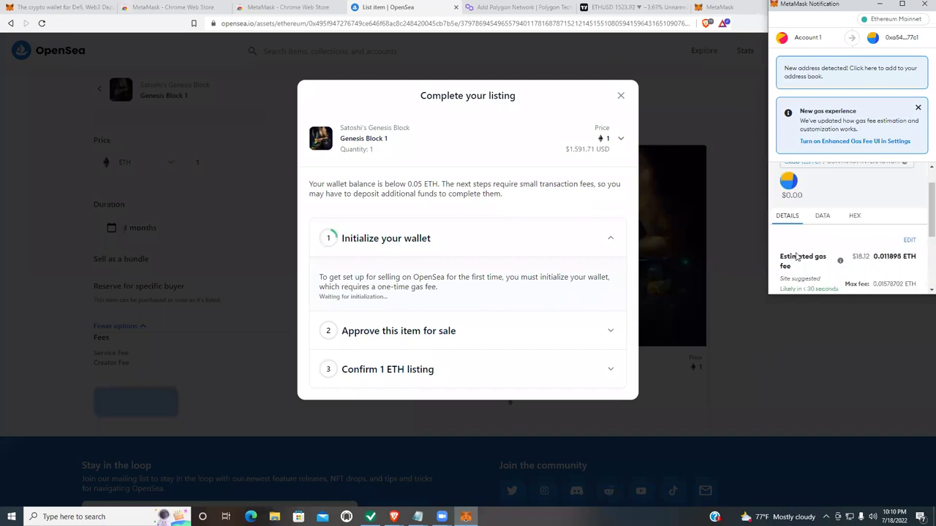
{"action": "scroll", "coordinate": [921, 233], "scroll_direction": "down", "scroll_amount": 1}
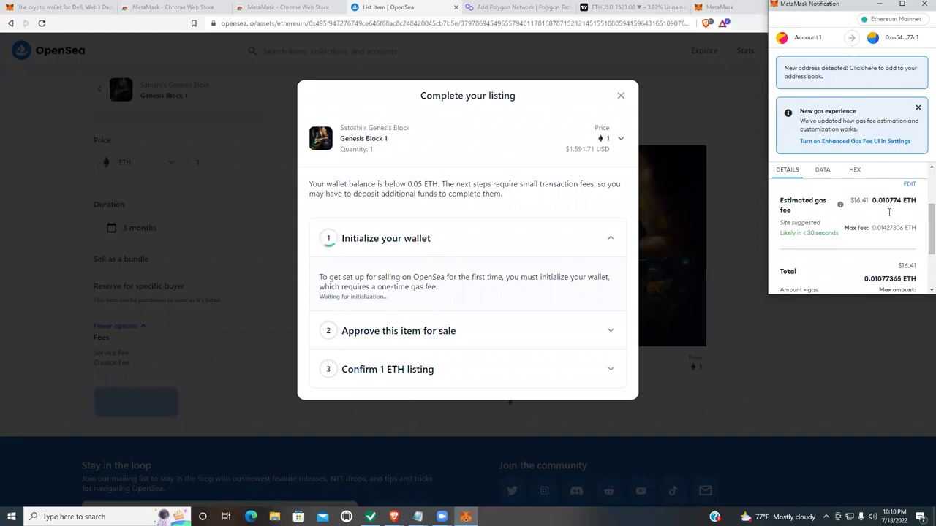
{"action": "scroll", "coordinate": [922, 216], "scroll_direction": "down", "scroll_amount": 1}
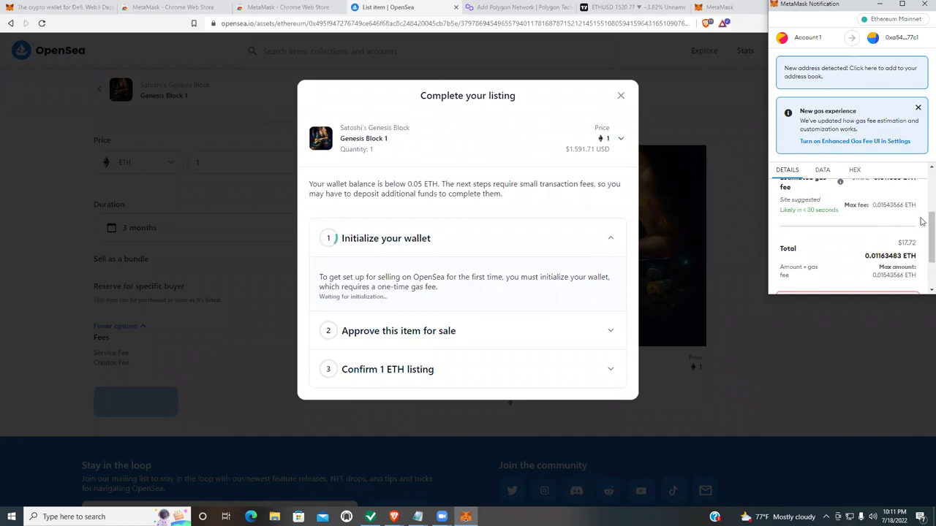
{"action": "scroll", "coordinate": [921, 285], "scroll_direction": "down", "scroll_amount": 3}
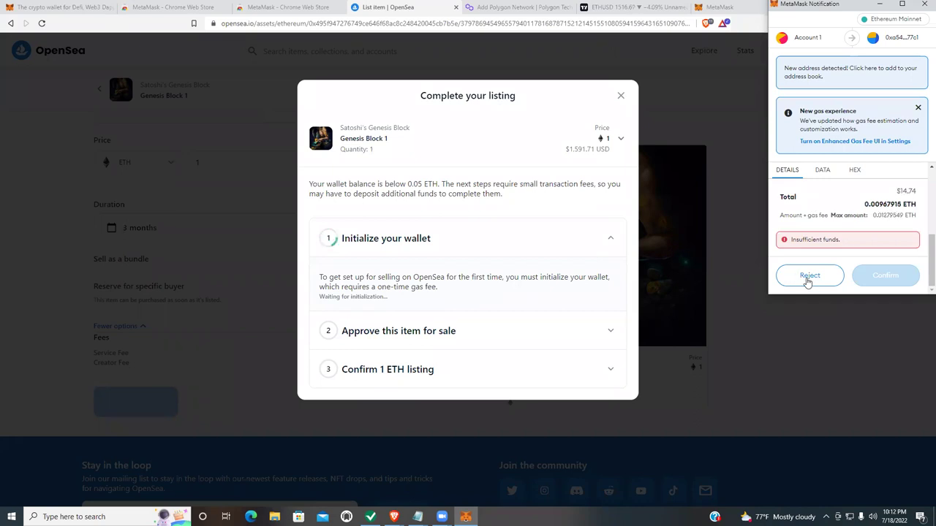
{"action": "left_click", "coordinate": [810, 276]}
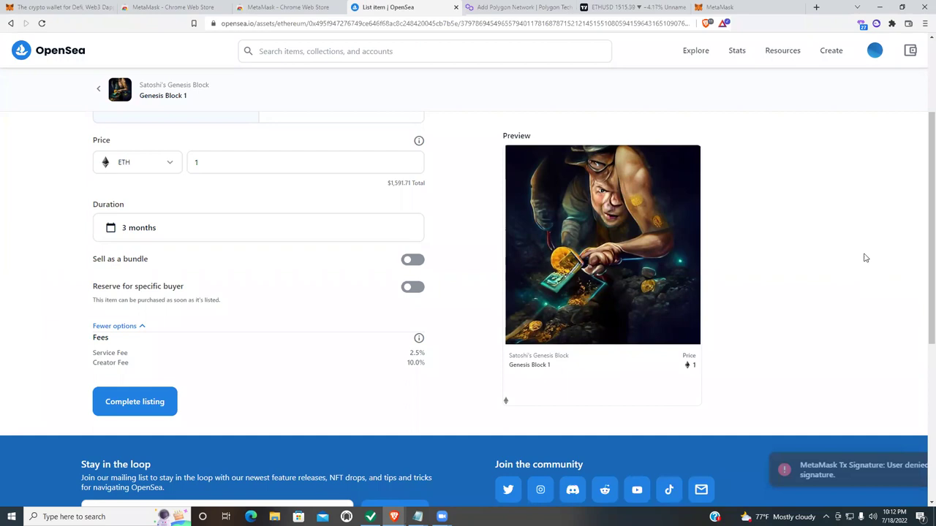
- Review the listing form, leave it without listing, and return to the Satoshi's Genesis Block collection page
{"action": "scroll", "coordinate": [865, 258], "scroll_direction": "up", "scroll_amount": 2}
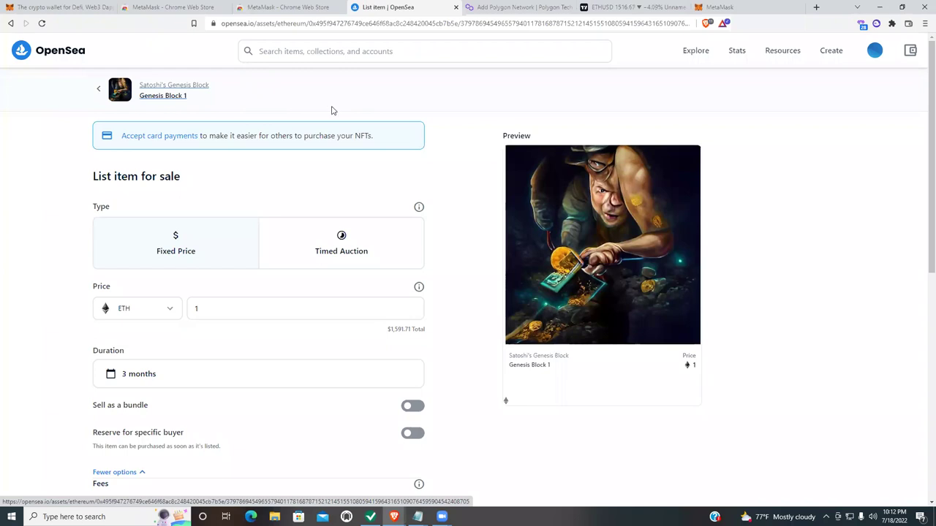
{"action": "scroll", "coordinate": [921, 117], "scroll_direction": "down", "scroll_amount": 2}
{"action": "scroll", "coordinate": [921, 147], "scroll_direction": "up", "scroll_amount": 2}
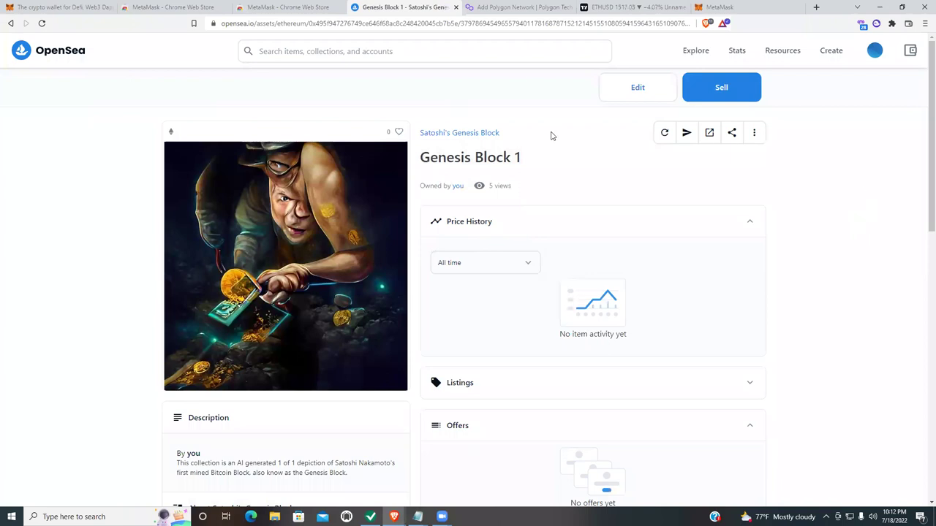
{"action": "left_click", "coordinate": [437, 134]}
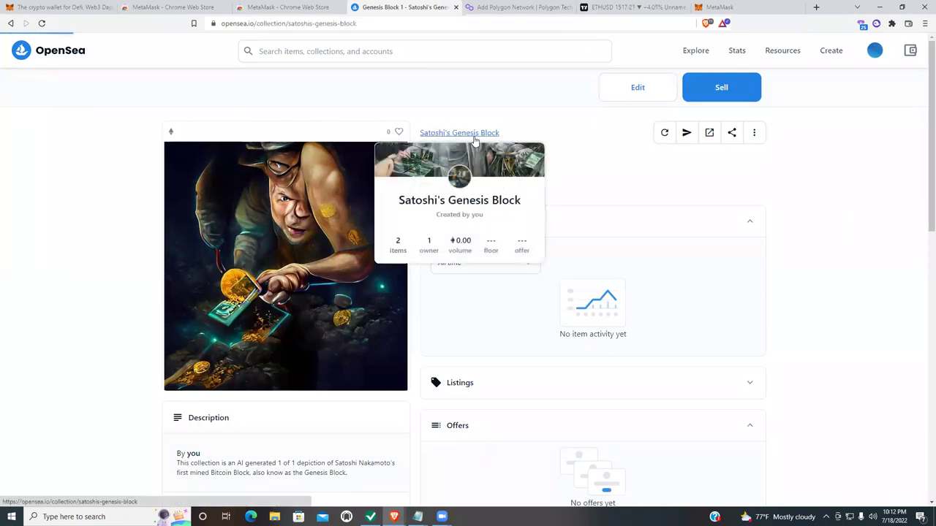
{"action": "scroll", "coordinate": [612, 261], "scroll_direction": "down", "scroll_amount": 3}
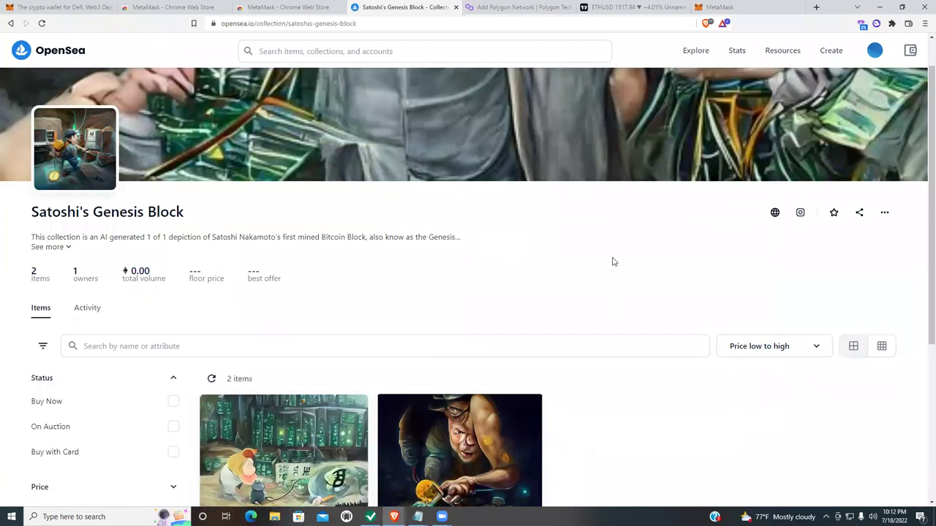
- Search OpenSea for "snoop" and open the Snoop Dogg on Sound XYZ collection
{"action": "scroll", "coordinate": [593, 243], "scroll_direction": "down", "scroll_amount": 1}
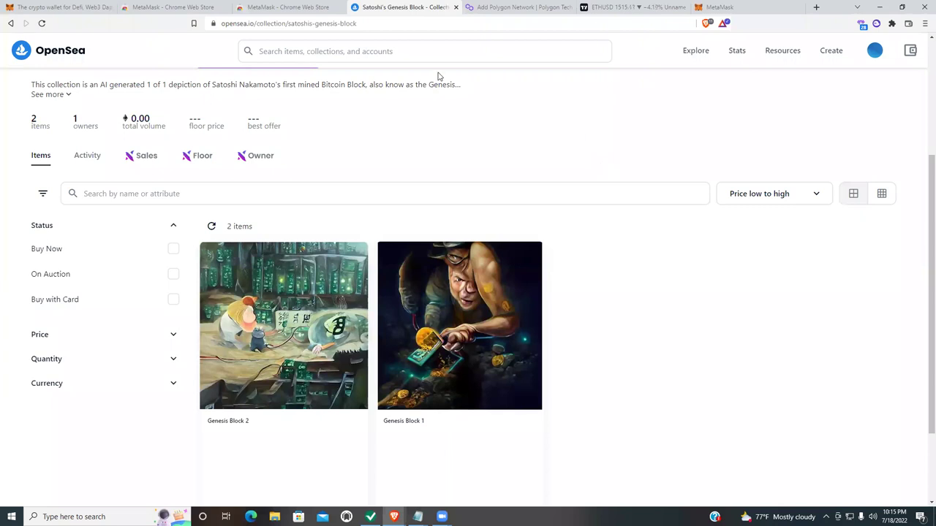
{"action": "left_click", "coordinate": [337, 53]}
{"action": "type", "text": "snoop"}
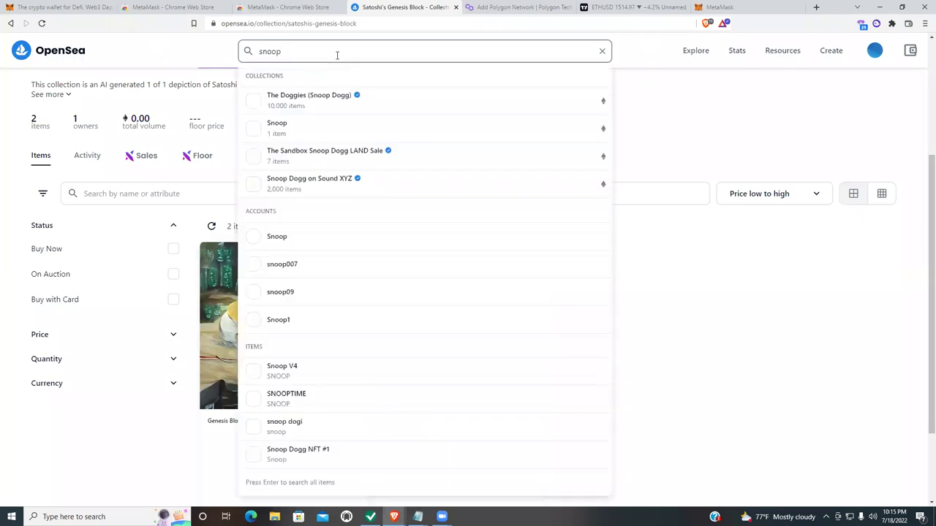
{"action": "left_click", "coordinate": [325, 183]}
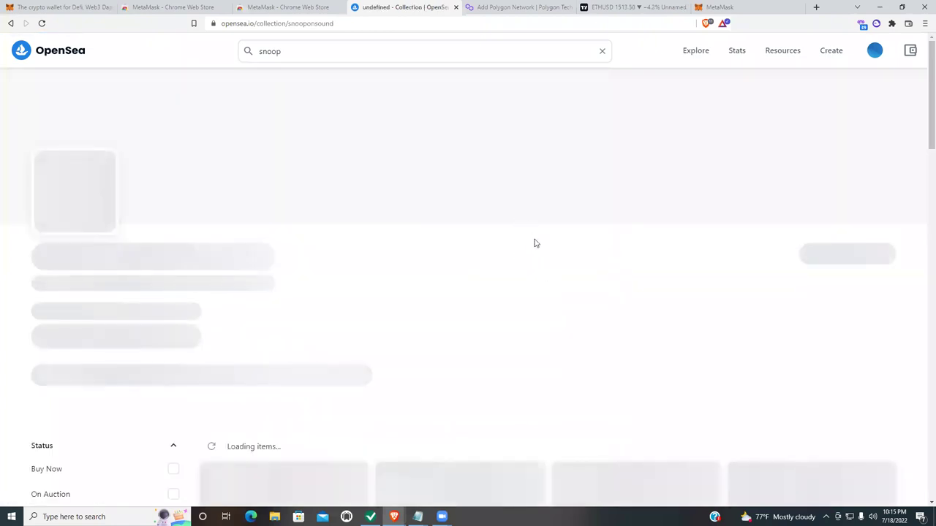
{"action": "scroll", "coordinate": [578, 296], "scroll_direction": "down", "scroll_amount": 4}
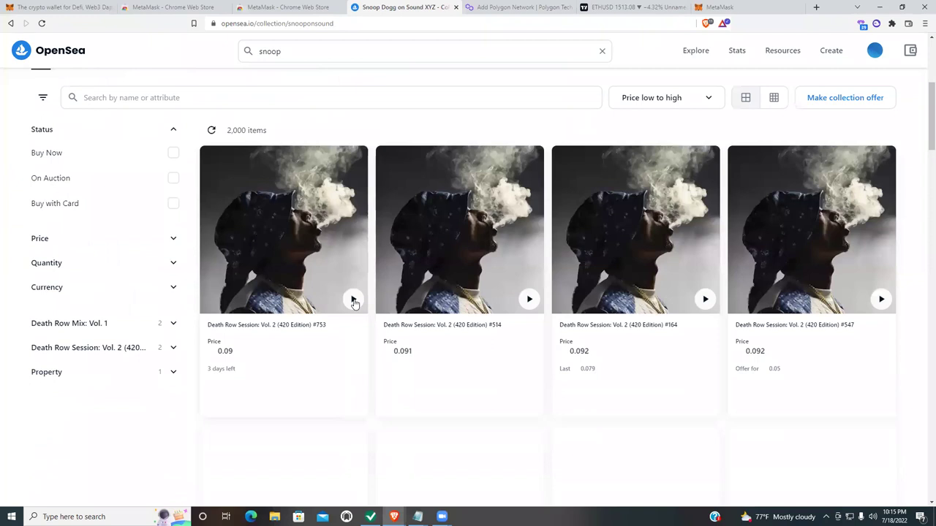
- Play and pause the audio preview of Death Row Session: Vol. 2 (420 Edition) #753, and look through the collection's items and header
{"action": "left_click", "coordinate": [353, 301]}
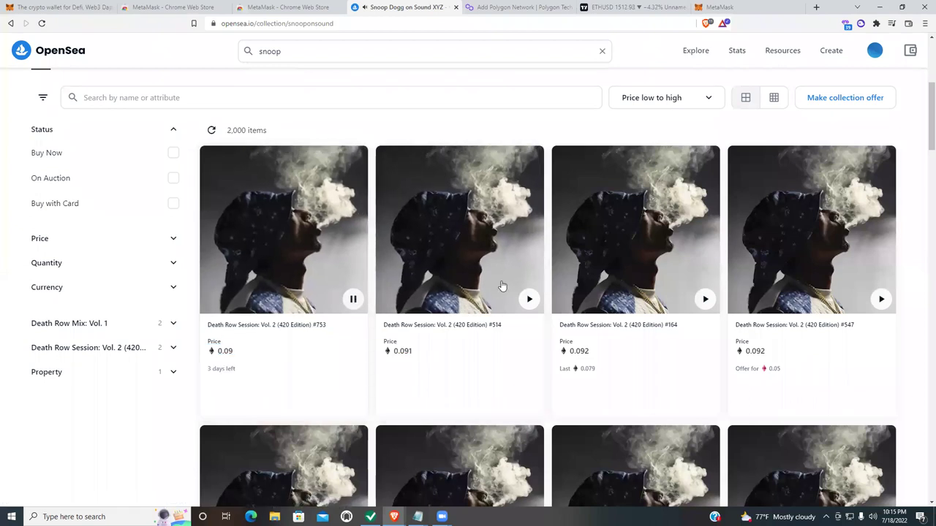
{"action": "left_click", "coordinate": [352, 310]}
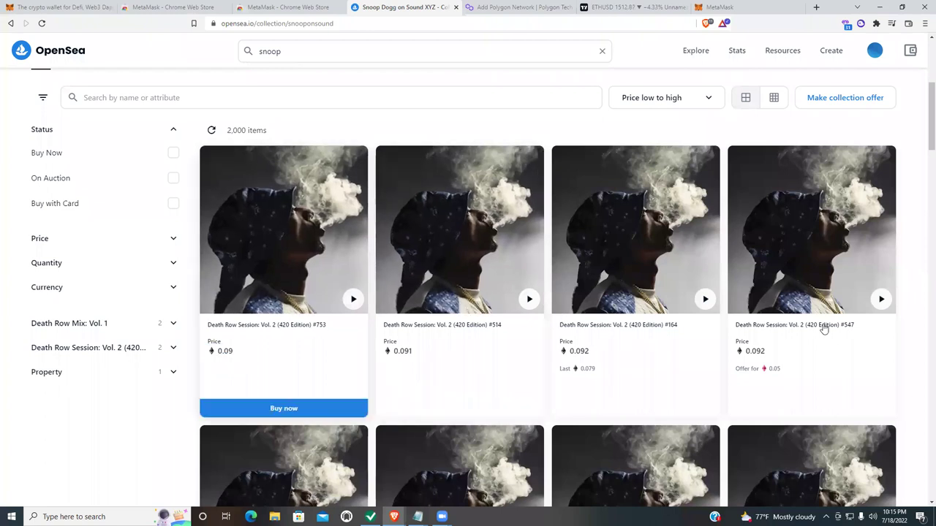
{"action": "scroll", "coordinate": [815, 374], "scroll_direction": "down", "scroll_amount": 3}
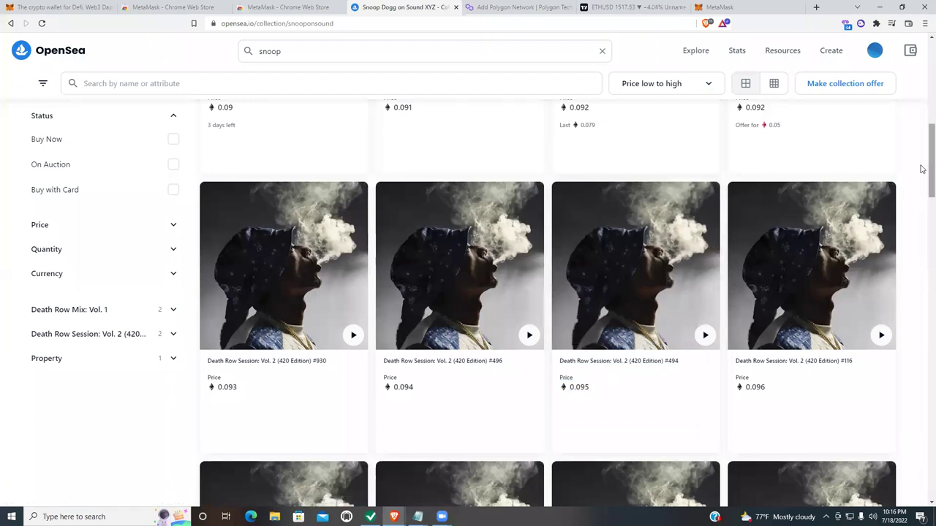
{"action": "left_click_drag", "start_coordinate": [922, 166], "coordinate": [921, 85]}
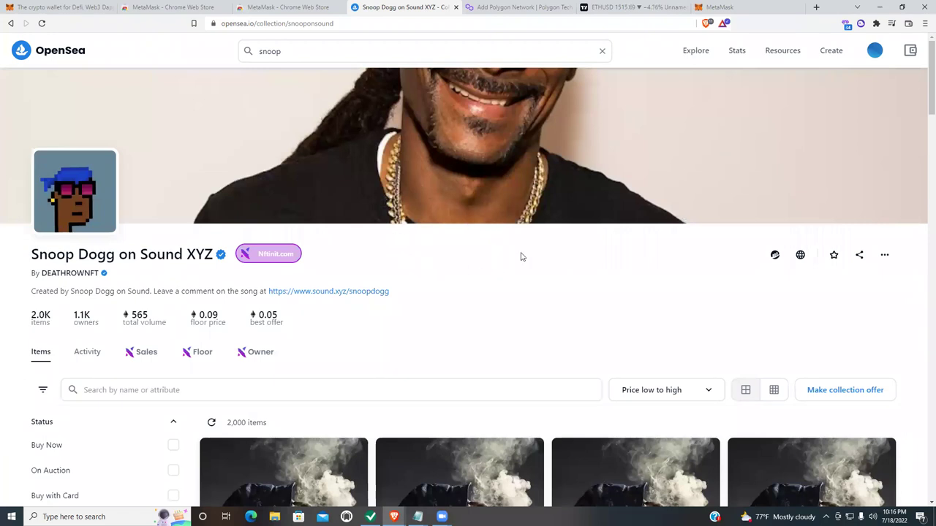
{"action": "scroll", "coordinate": [534, 265], "scroll_direction": "down", "scroll_amount": 3}
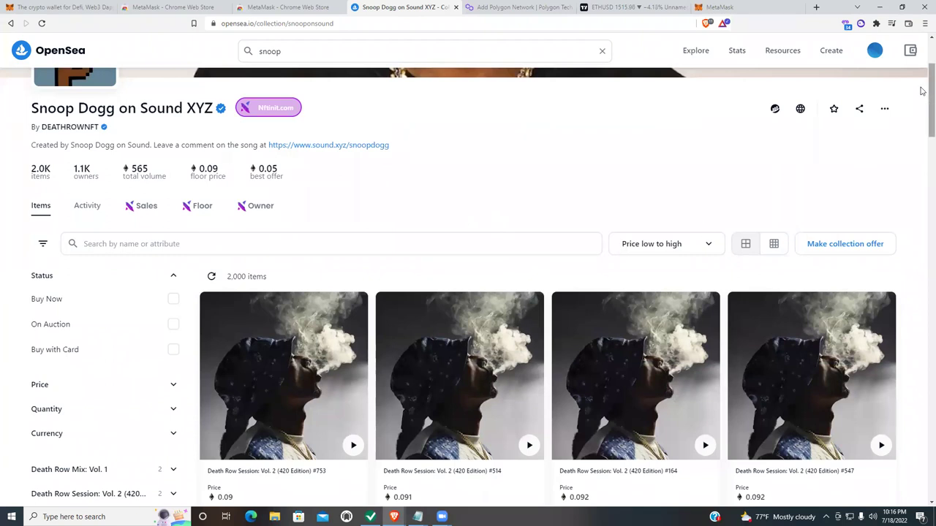
{"action": "scroll", "coordinate": [923, 89], "scroll_direction": "up", "scroll_amount": 2}
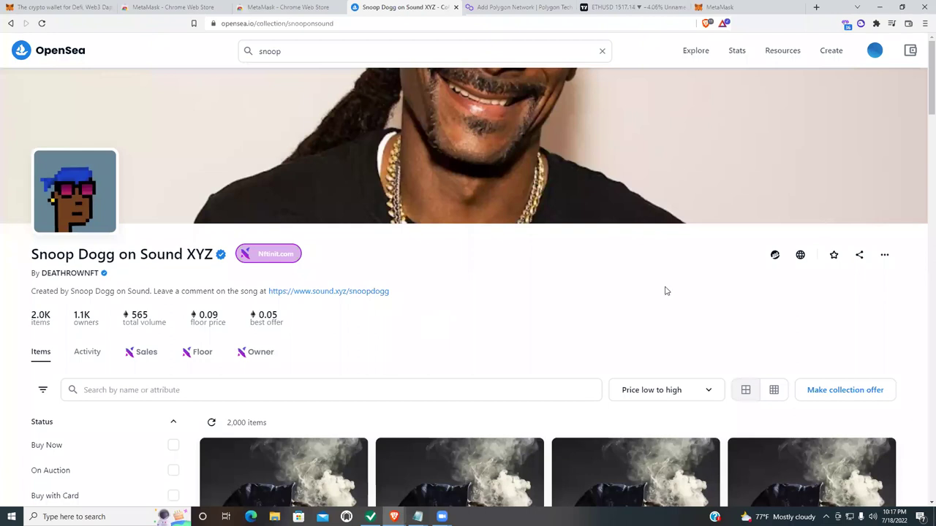
- Explore the Music NFT category and browse its trending collections
{"action": "mouse_move", "coordinate": [697, 53]}
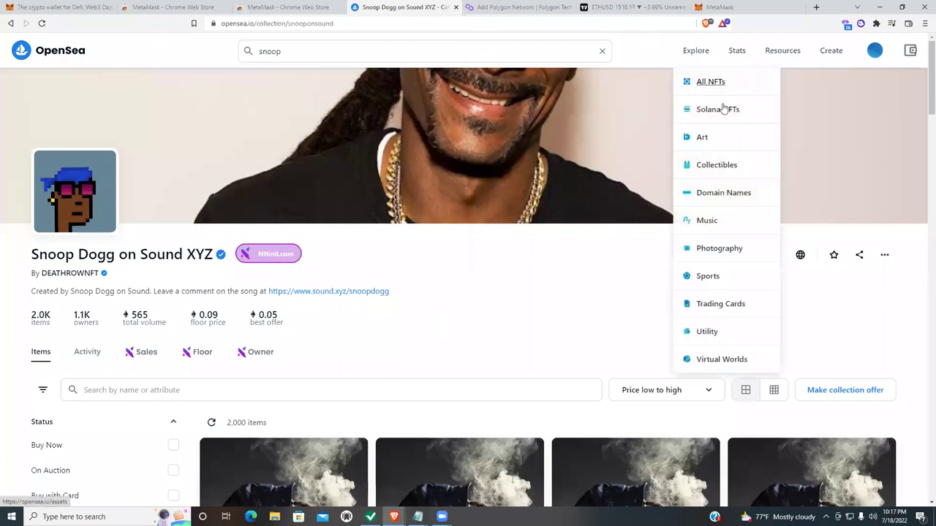
{"action": "scroll", "coordinate": [715, 212], "scroll_direction": "down", "scroll_amount": 2}
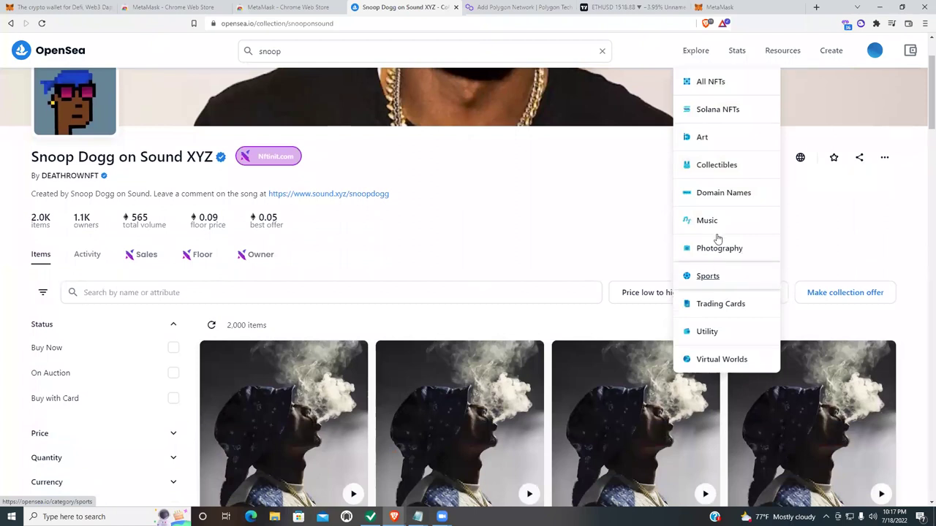
{"action": "left_click", "coordinate": [713, 224]}
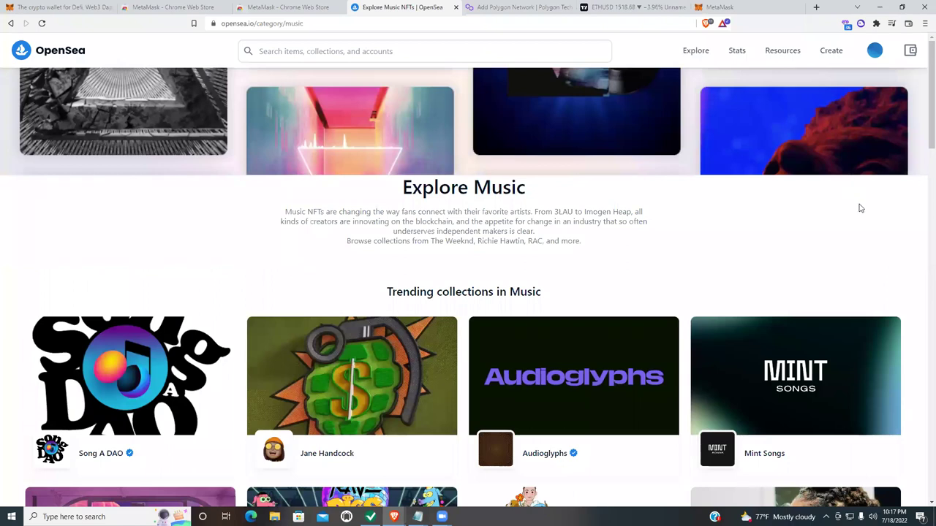
{"action": "scroll", "coordinate": [810, 224], "scroll_direction": "down", "scroll_amount": 3}
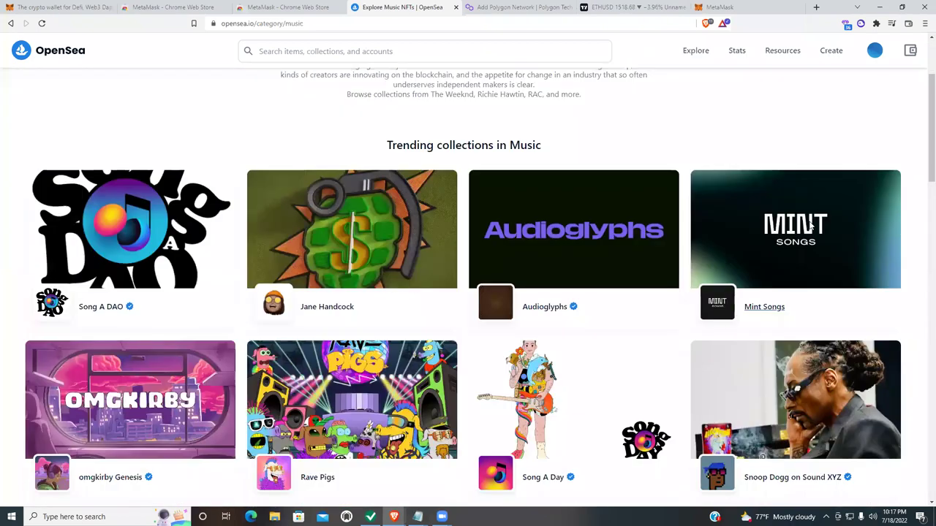
{"action": "scroll", "coordinate": [831, 265], "scroll_direction": "down", "scroll_amount": 3}
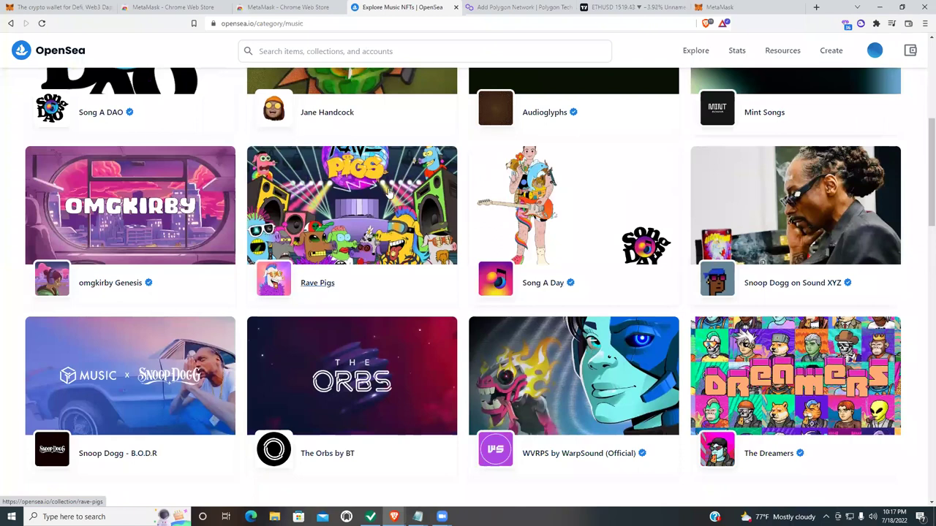
{"action": "scroll", "coordinate": [414, 192], "scroll_direction": "down", "scroll_amount": 3}
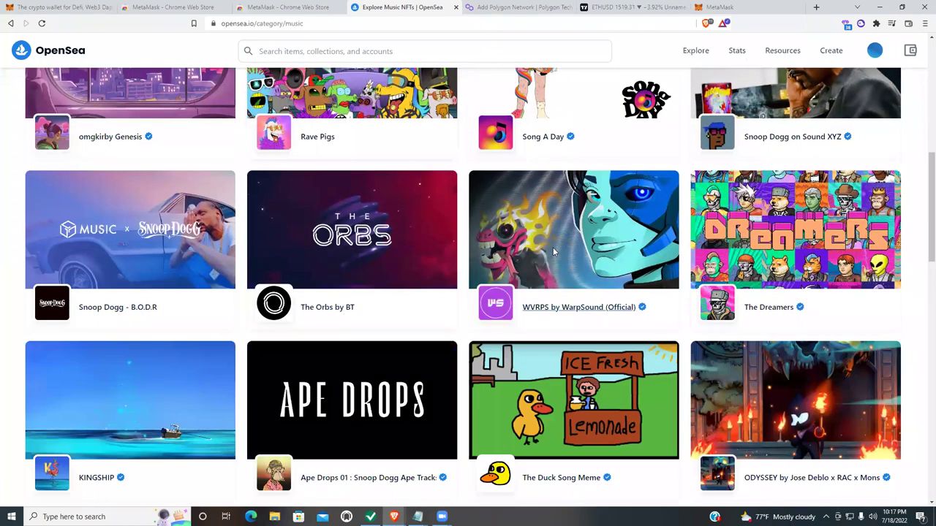
{"action": "scroll", "coordinate": [586, 246], "scroll_direction": "down", "scroll_amount": 3}
{"action": "scroll", "coordinate": [362, 154], "scroll_direction": "down", "scroll_amount": 2}
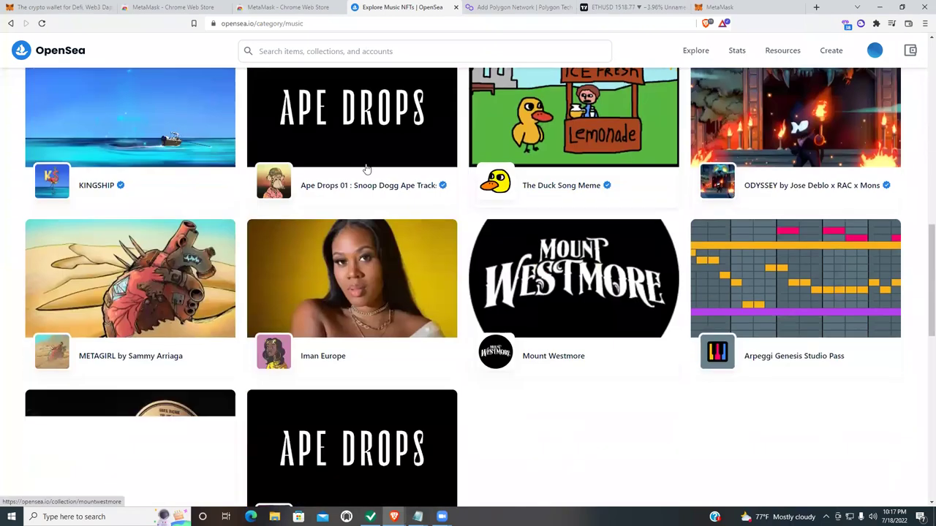
- Open the Ape Drops 01 : Snoop Dogg Ape Tracks collection and view its items
{"action": "left_click", "coordinate": [359, 141]}
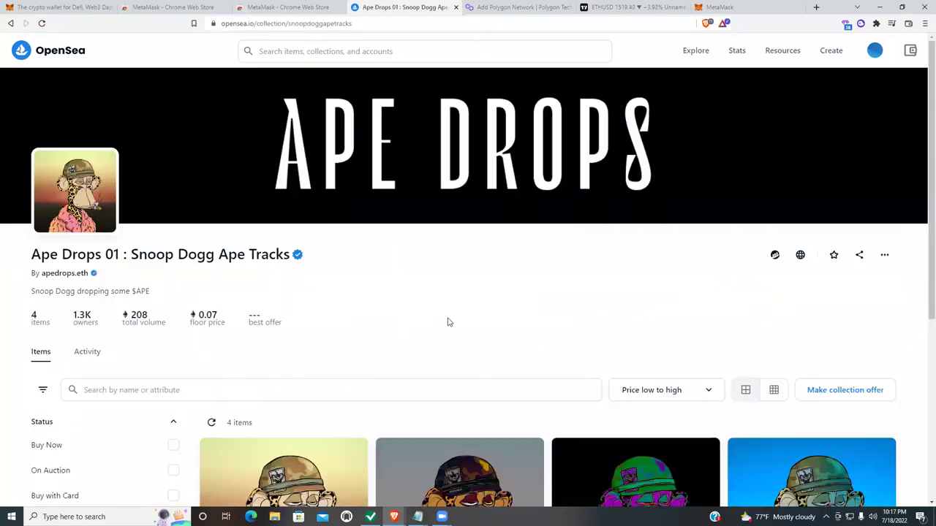
{"action": "scroll", "coordinate": [743, 300], "scroll_direction": "down", "scroll_amount": 3}
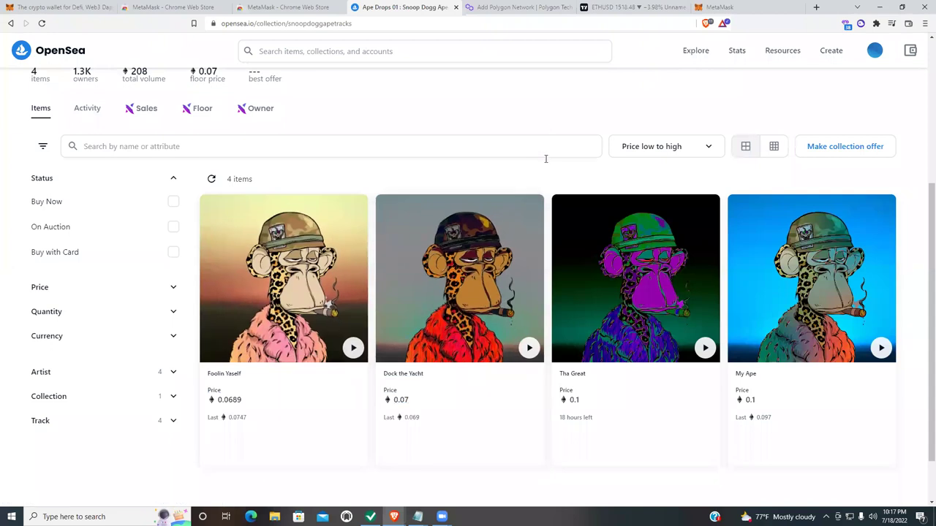
{"action": "scroll", "coordinate": [627, 240], "scroll_direction": "up", "scroll_amount": 1}
{"action": "scroll", "coordinate": [627, 239], "scroll_direction": "up", "scroll_amount": 4}
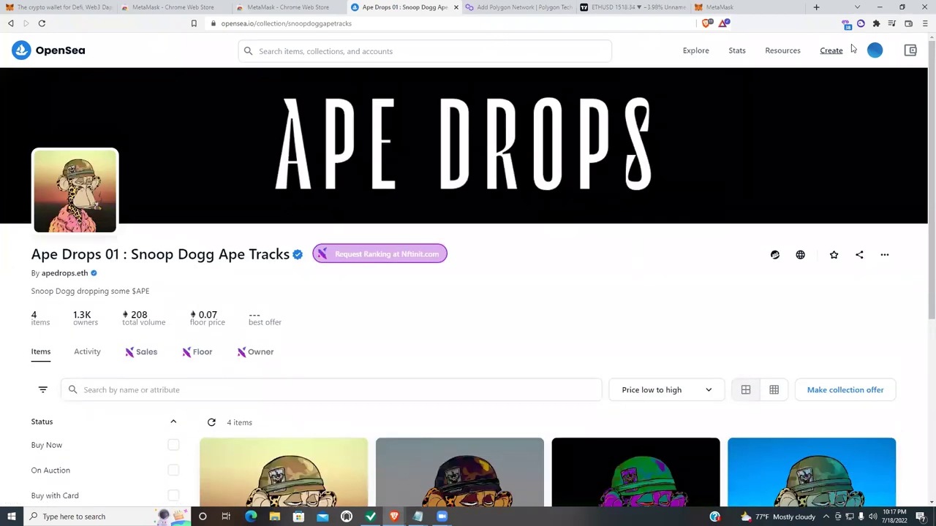
{"action": "mouse_move", "coordinate": [881, 60]}
{"action": "mouse_move", "coordinate": [737, 50]}
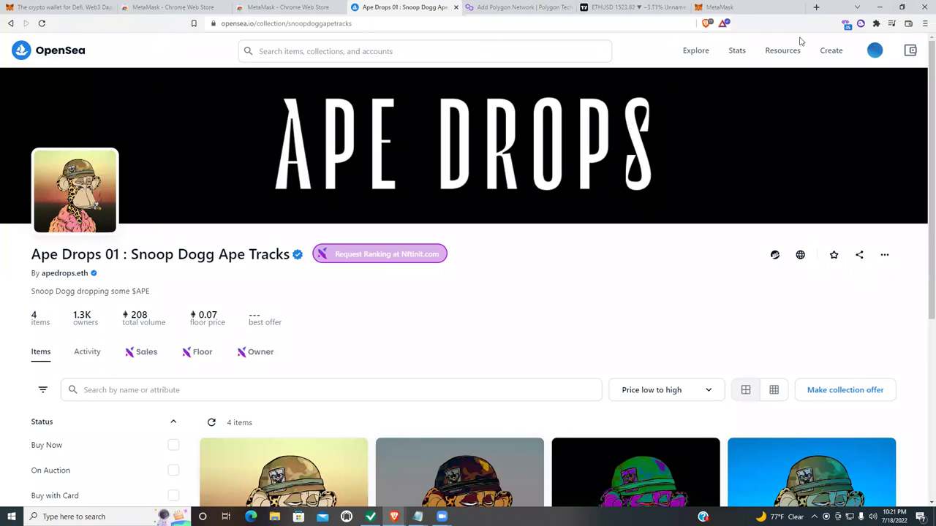
- Switch to the Polygon documentation page on adding the Polygon network to MetaMask, shown full screen
{"action": "left_click", "coordinate": [902, 6]}
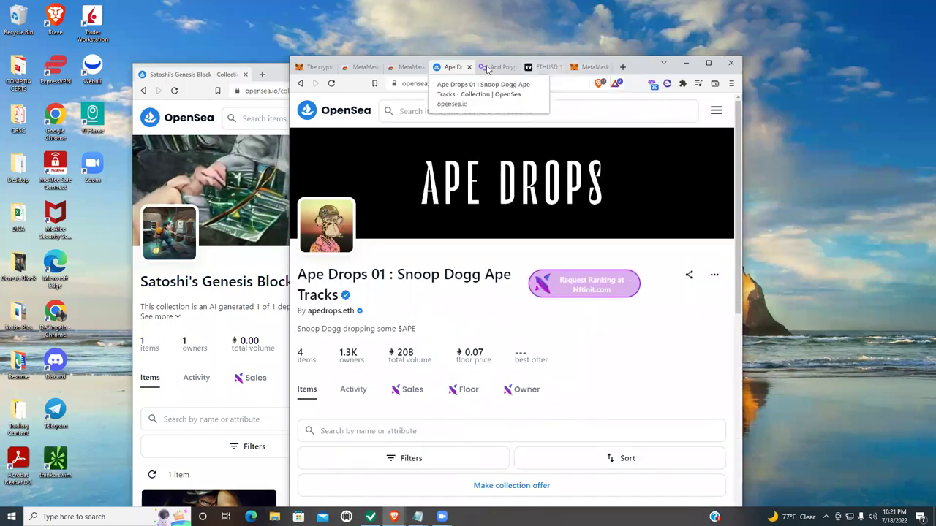
{"action": "left_click", "coordinate": [489, 67]}
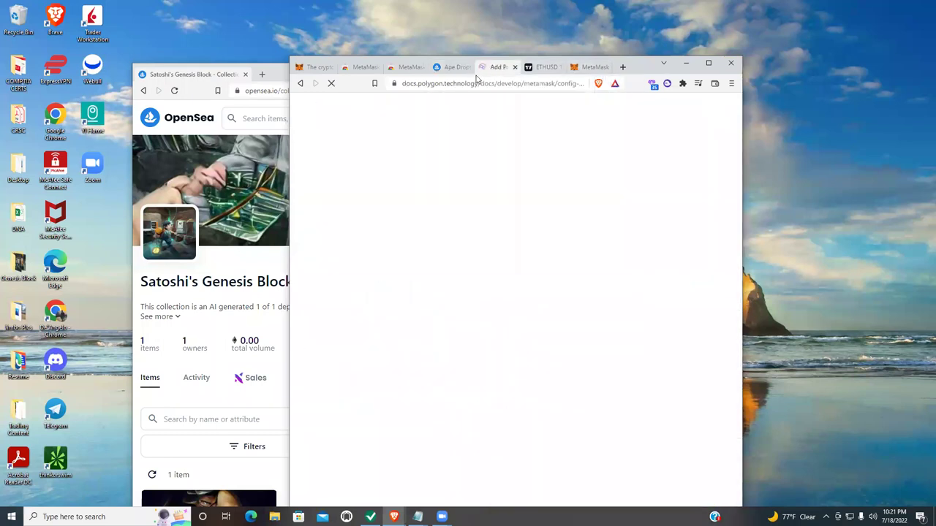
{"action": "left_click", "coordinate": [708, 65]}
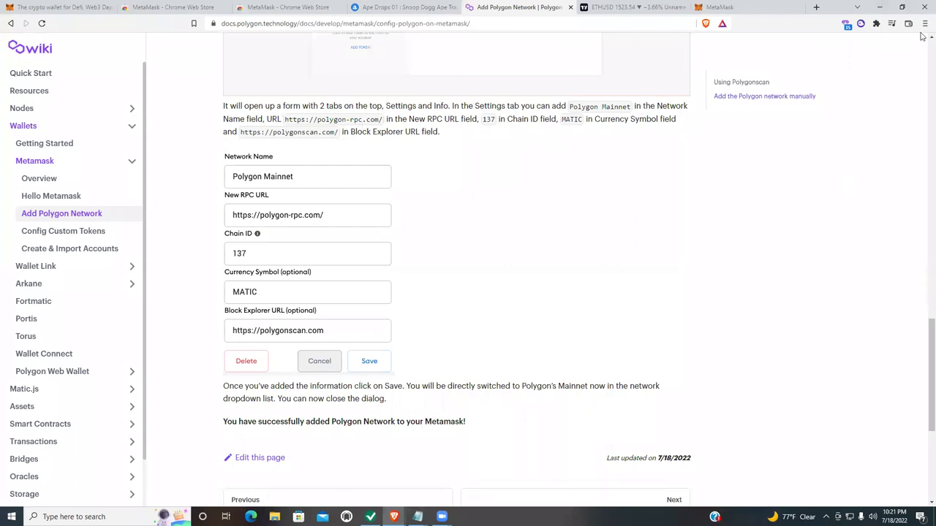
- Open the MetaMask wallet alongside the manual Polygon network instructions and start adding a new network
{"action": "left_click", "coordinate": [877, 24]}
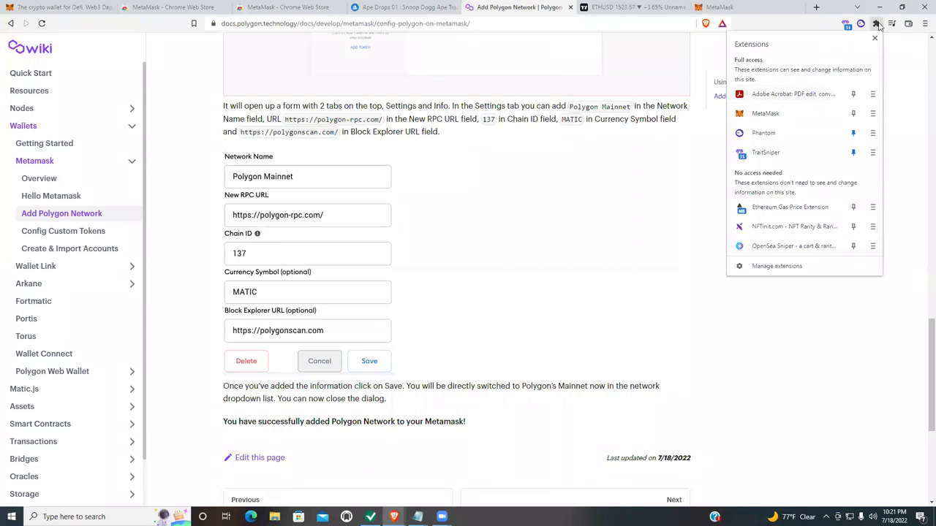
{"action": "left_click", "coordinate": [764, 115]}
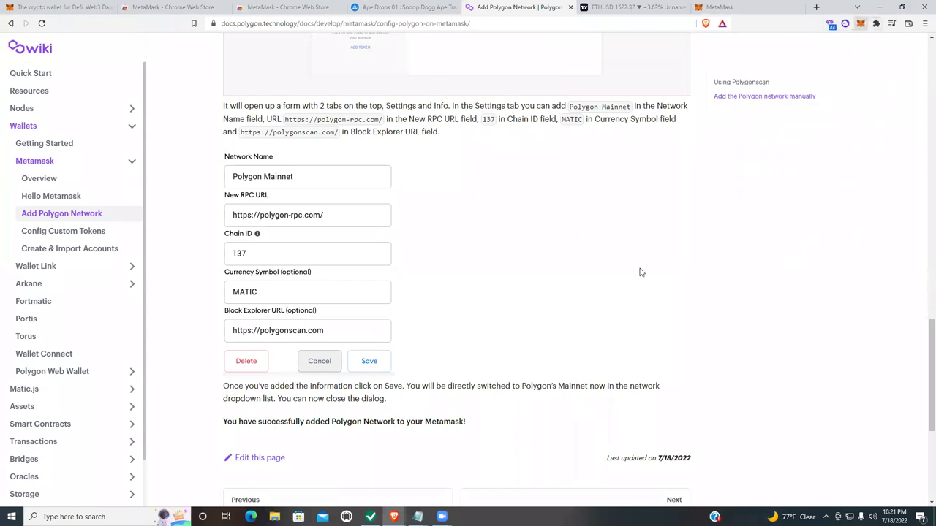
{"action": "scroll", "coordinate": [523, 215], "scroll_direction": "up", "scroll_amount": 3}
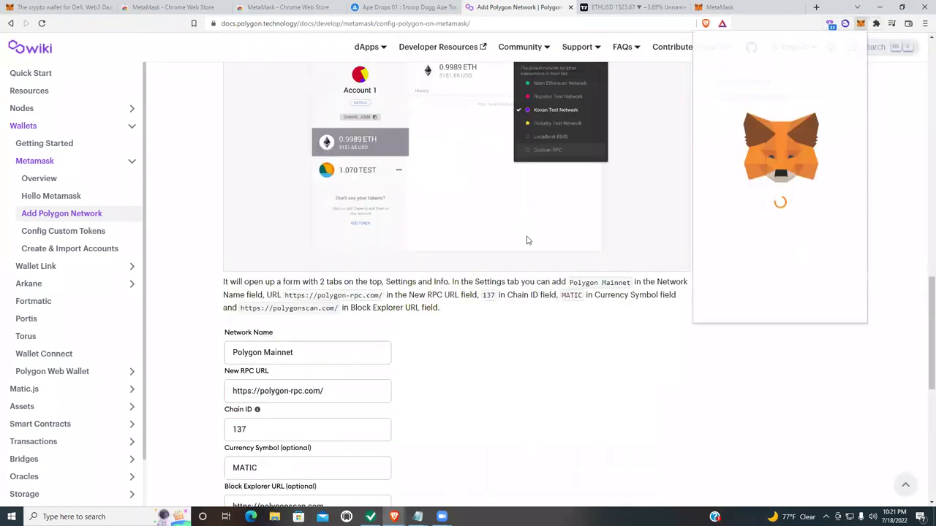
{"action": "scroll", "coordinate": [527, 239], "scroll_direction": "up", "scroll_amount": 3}
{"action": "scroll", "coordinate": [505, 242], "scroll_direction": "down", "scroll_amount": 1}
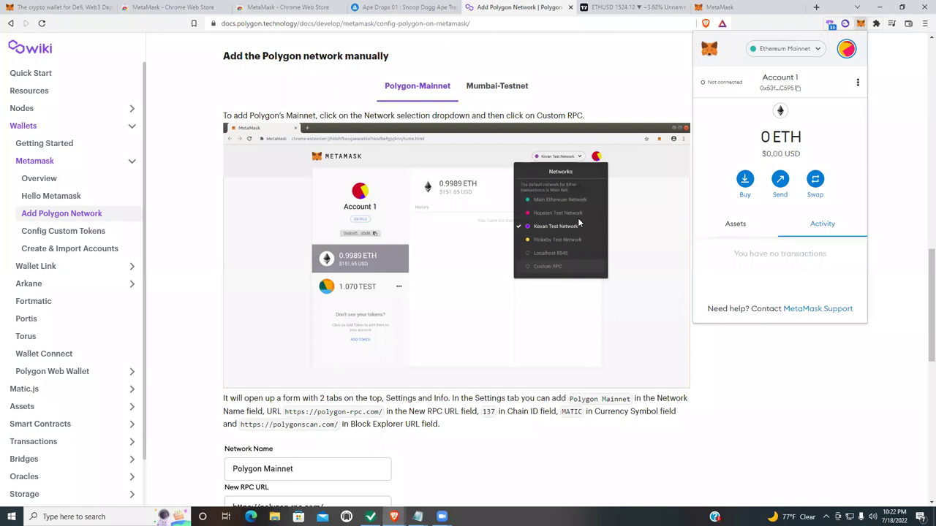
{"action": "left_click", "coordinate": [816, 49]}
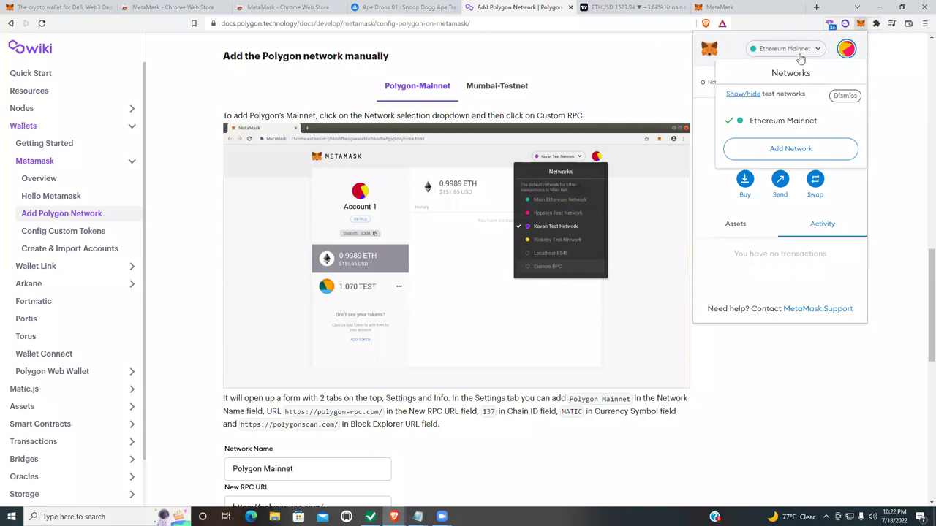
{"action": "left_click", "coordinate": [790, 149]}
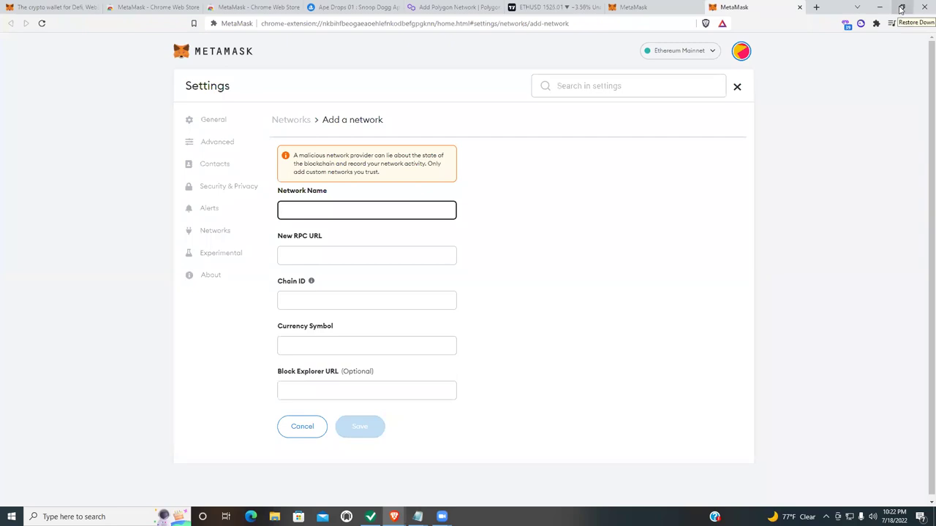
- Separate the MetaMask Add a network form into its own window and bring up the Polygon network instructions in the original browser window
{"action": "left_click", "coordinate": [901, 8]}
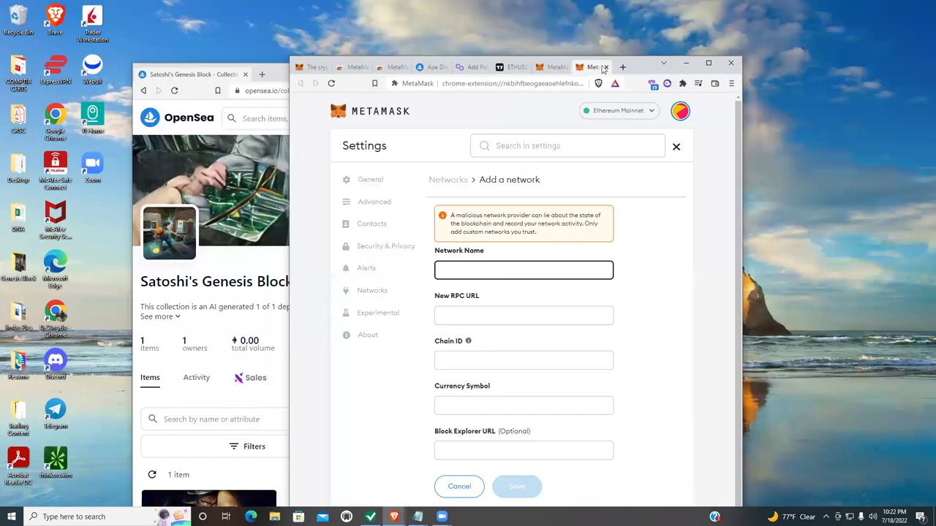
{"action": "left_click_drag", "start_coordinate": [595, 71], "coordinate": [707, 66]}
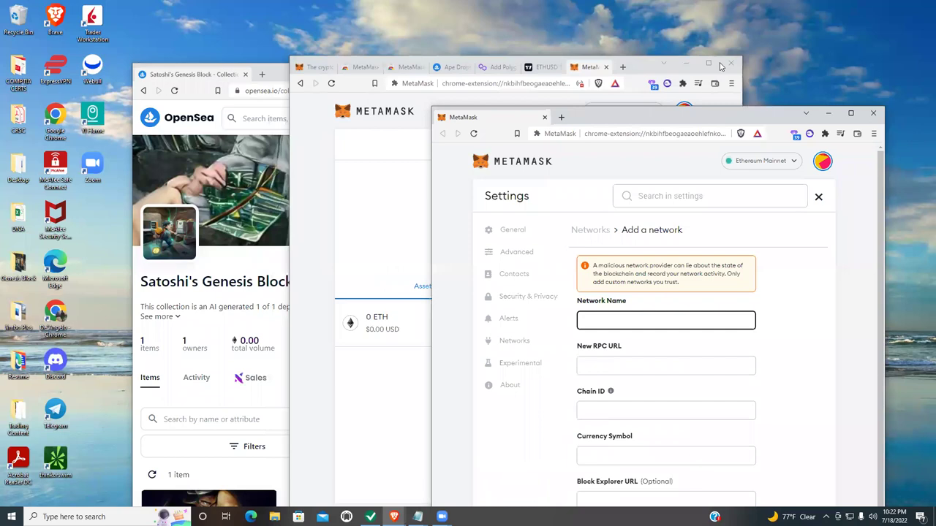
{"action": "left_click", "coordinate": [707, 65]}
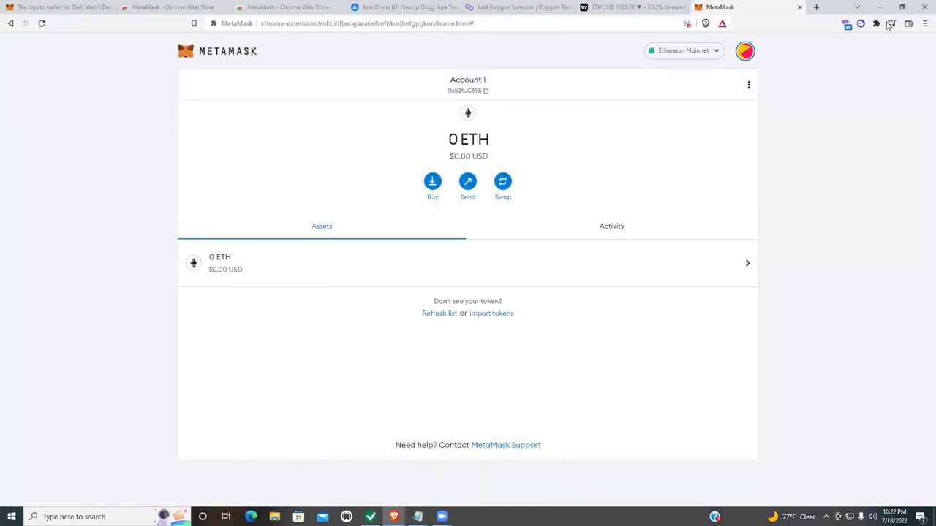
{"action": "left_click", "coordinate": [902, 7]}
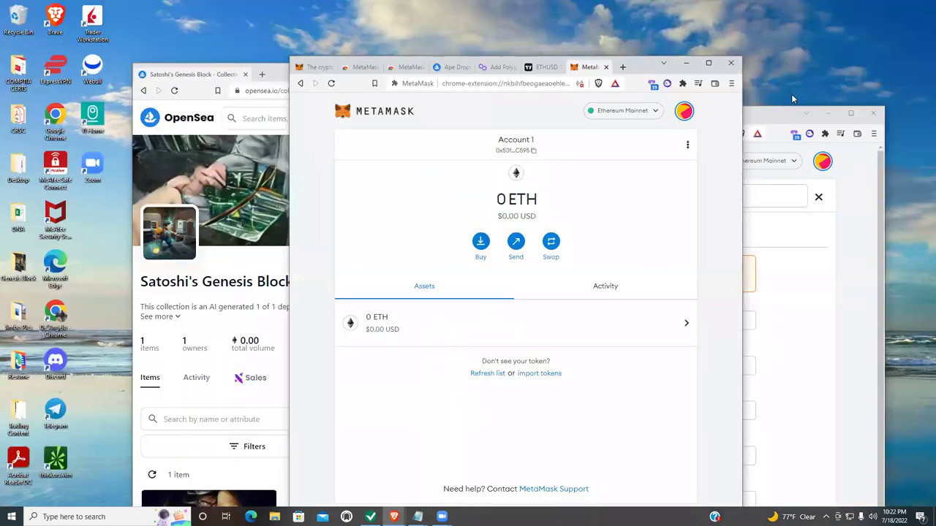
{"action": "left_click", "coordinate": [791, 94]}
{"action": "left_click", "coordinate": [498, 67]}
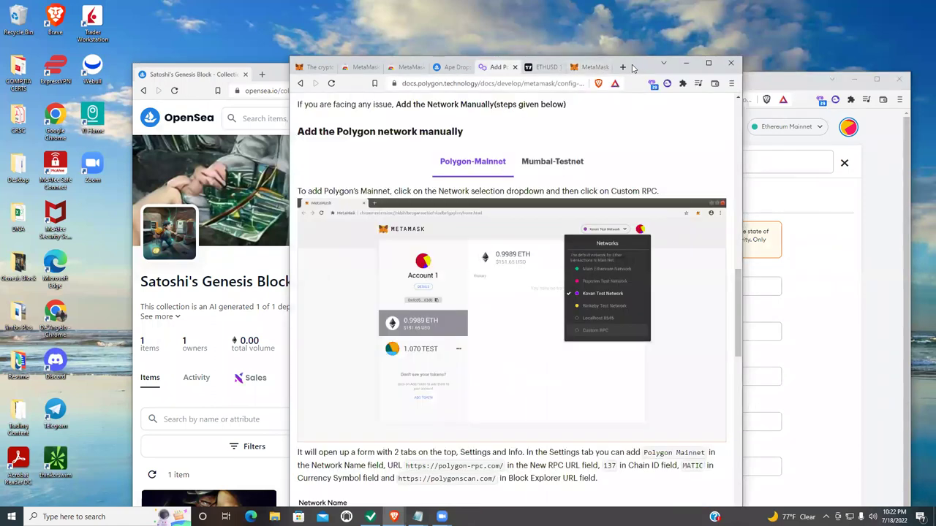
- Arrange the Polygon documentation window and the MetaMask Add a network window side by side
{"action": "key", "text": "super+Left"}
{"action": "left_click", "coordinate": [765, 84]}
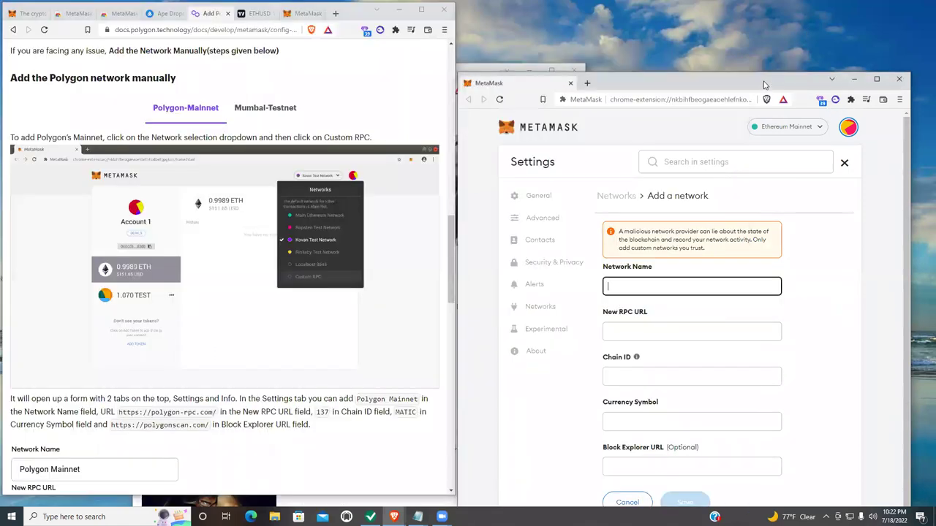
{"action": "left_click_drag", "start_coordinate": [764, 84], "coordinate": [763, 23]}
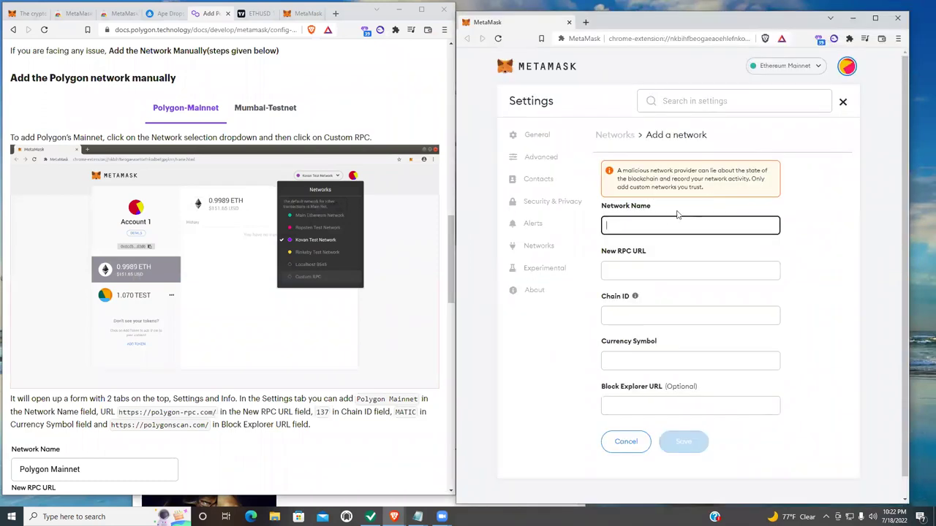
{"action": "scroll", "coordinate": [319, 152], "scroll_direction": "down", "scroll_amount": 1}
{"action": "scroll", "coordinate": [319, 152], "scroll_direction": "down", "scroll_amount": 5}
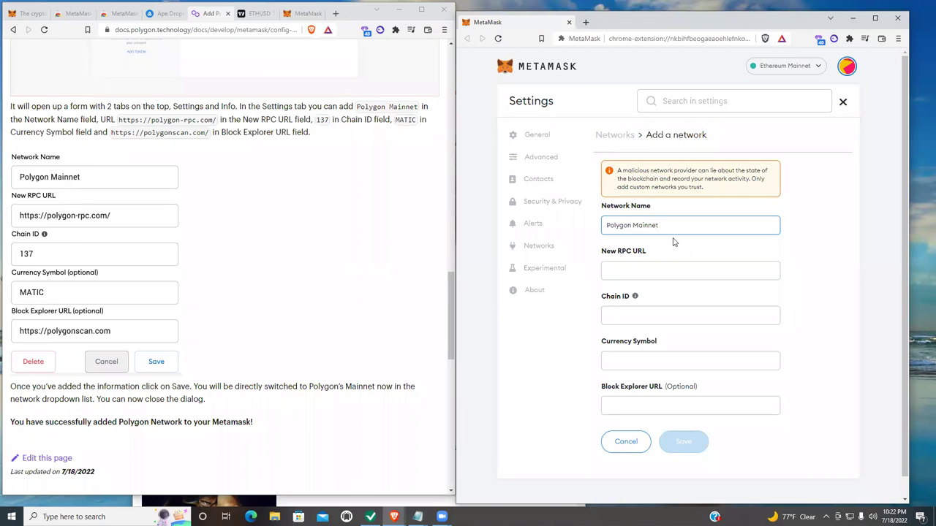
{"action": "right_click", "coordinate": [110, 217]}
{"action": "left_click", "coordinate": [90, 215]}
{"action": "left_click", "coordinate": [645, 270]}
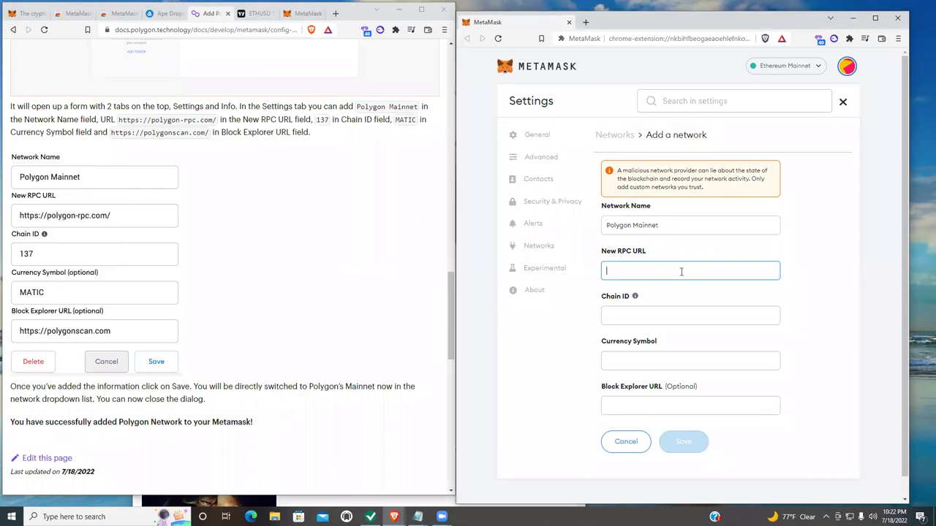
{"action": "type", "text": "htt"}
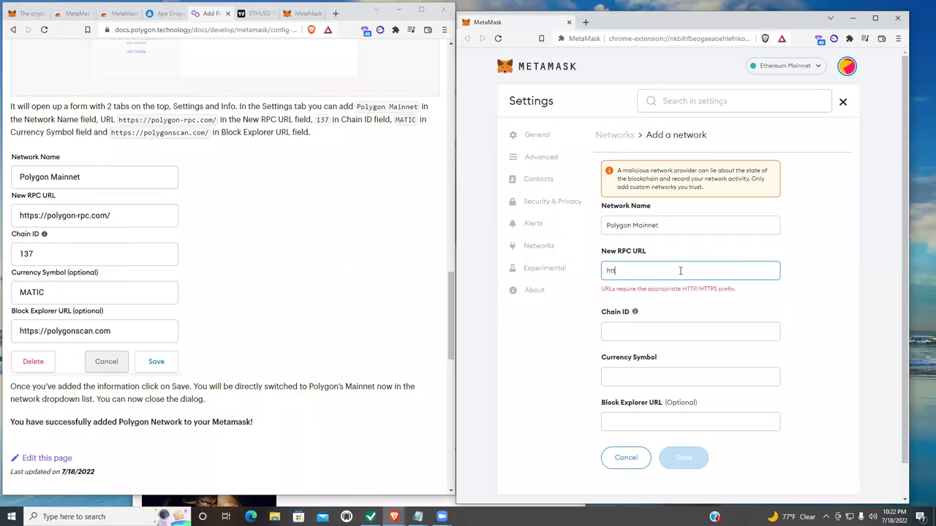
{"action": "type", "text": "ps://polygon-rpc.com/"}
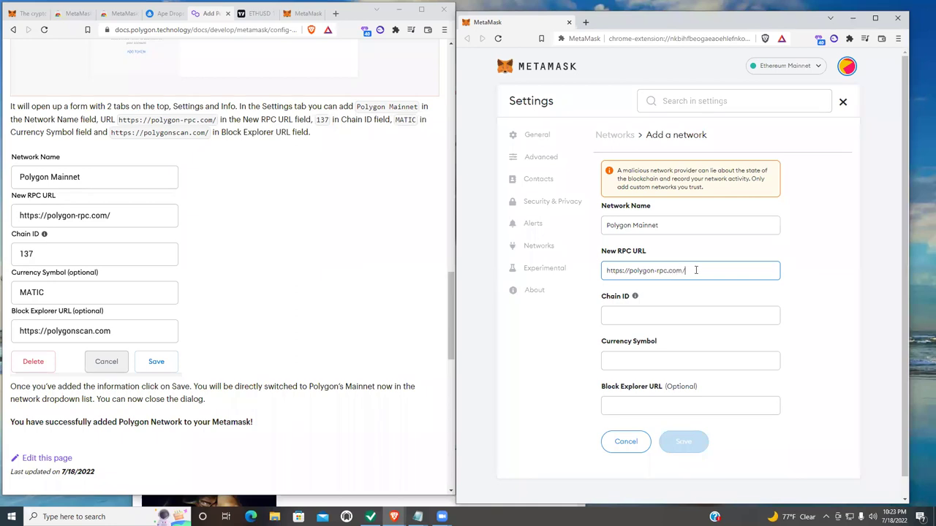
- Set the new network's currency symbol to MATIC and its chain ID to 137
{"action": "left_click", "coordinate": [610, 318]}
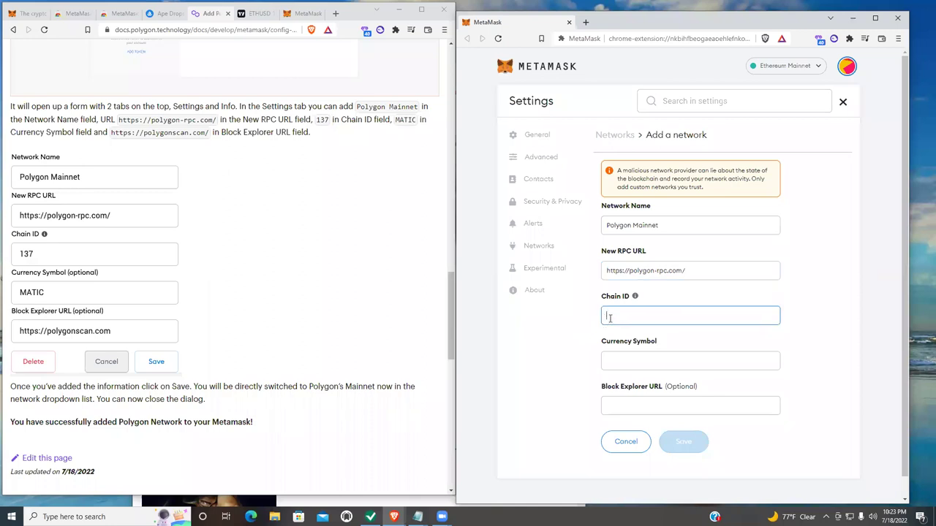
{"action": "type", "text": "MATIC"}
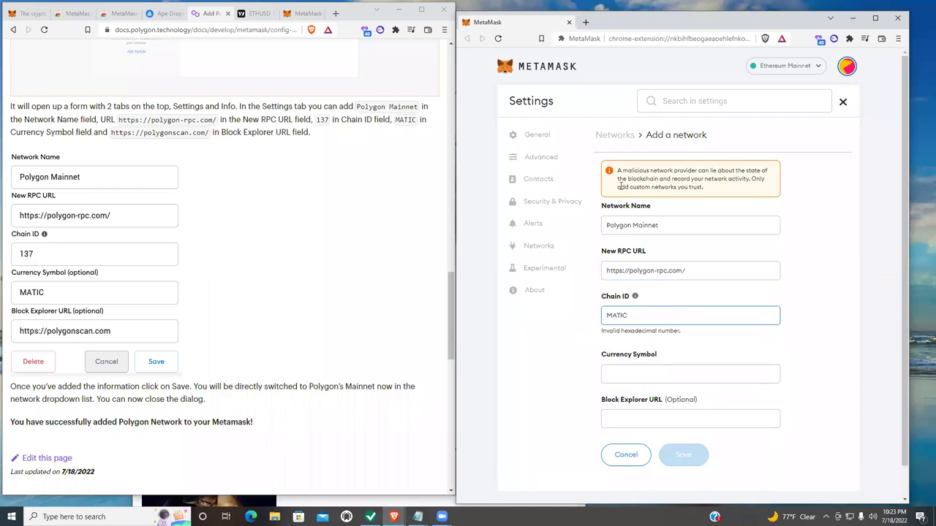
{"action": "left_click", "coordinate": [636, 376]}
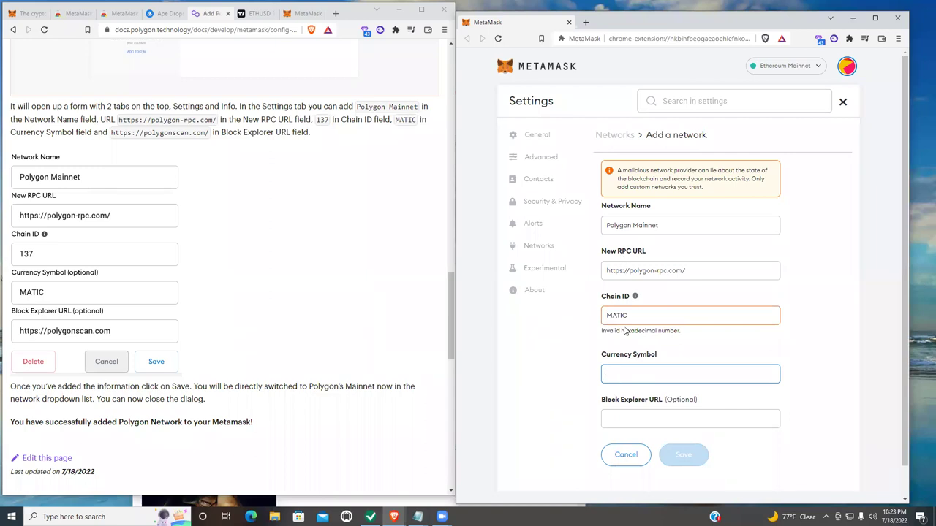
{"action": "left_click_drag", "start_coordinate": [632, 312], "coordinate": [604, 313]}
{"action": "key", "text": "ctrl+c"}
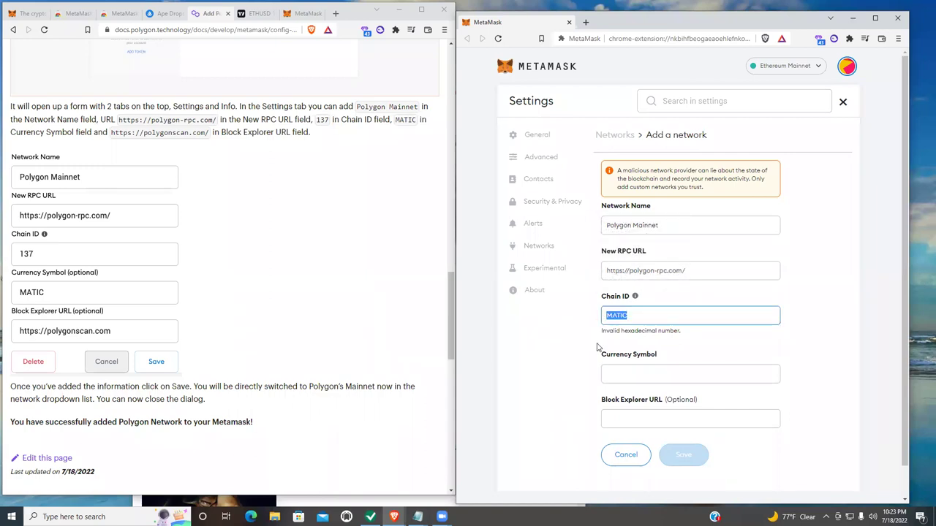
{"action": "left_click", "coordinate": [625, 385]}
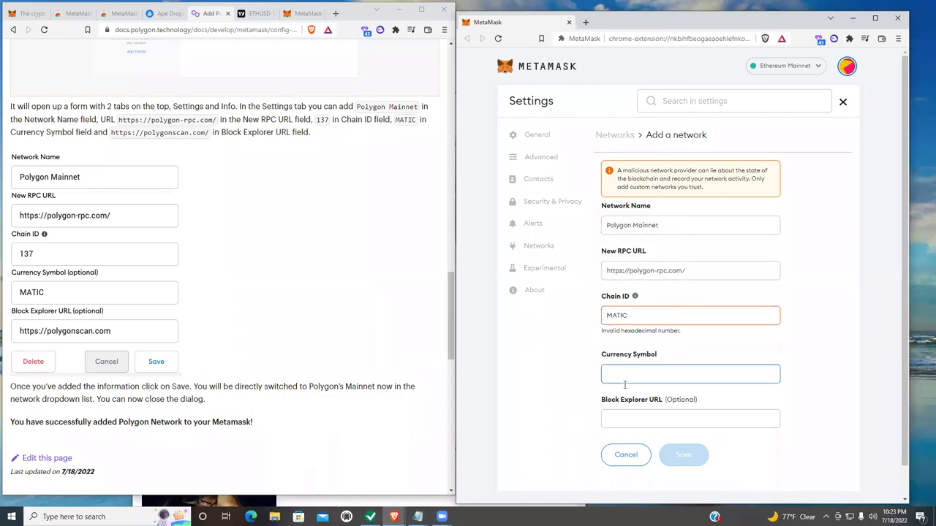
{"action": "key", "text": "ctrl+v"}
{"action": "double_click", "coordinate": [607, 317]}
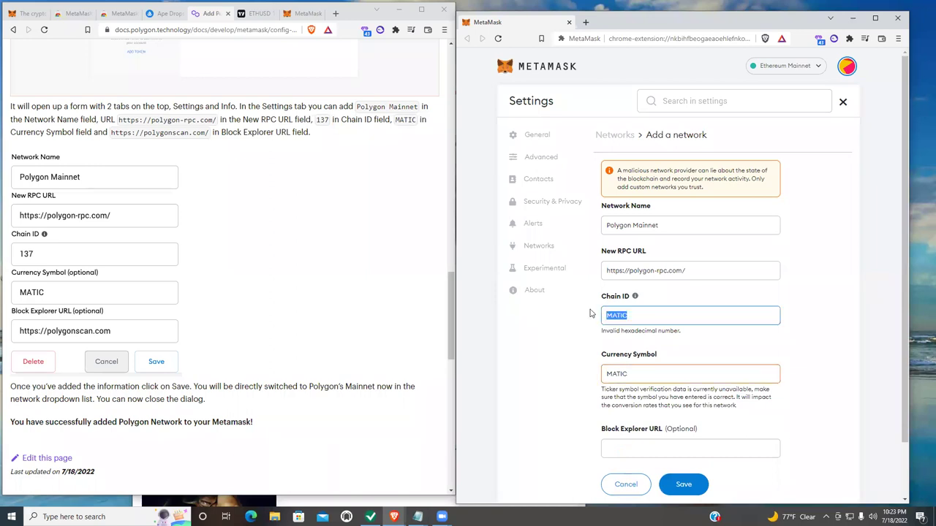
{"action": "type", "text": "137"}
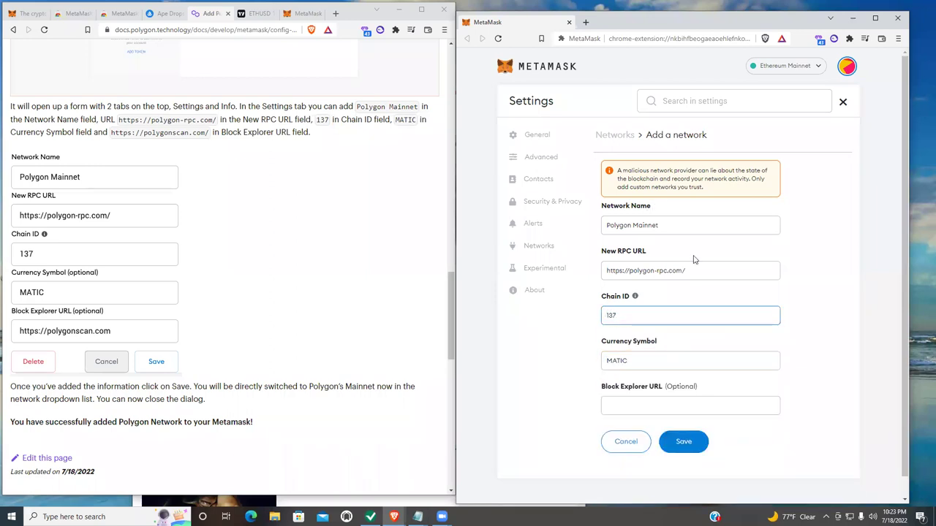
{"action": "left_click", "coordinate": [658, 410]}
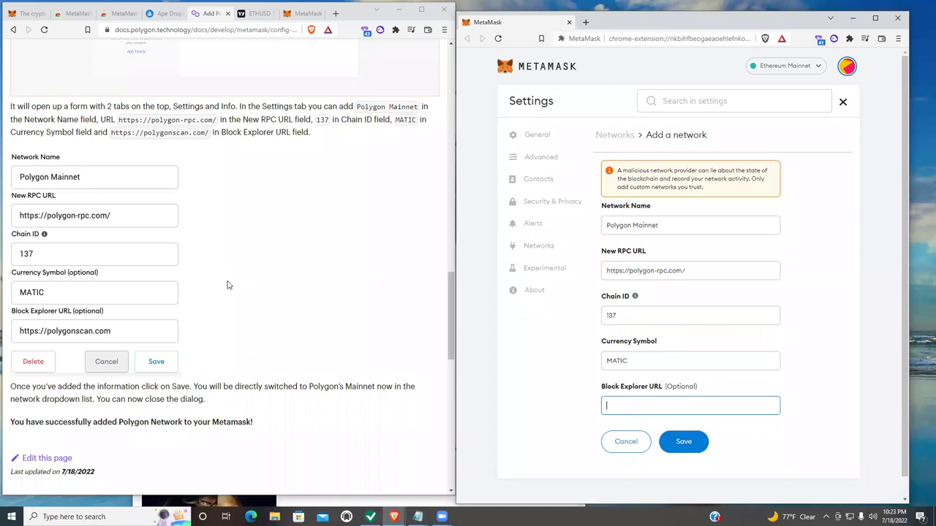
{"action": "scroll", "coordinate": [169, 286], "scroll_direction": "down", "scroll_amount": 1}
{"action": "type", "text": "ht"}
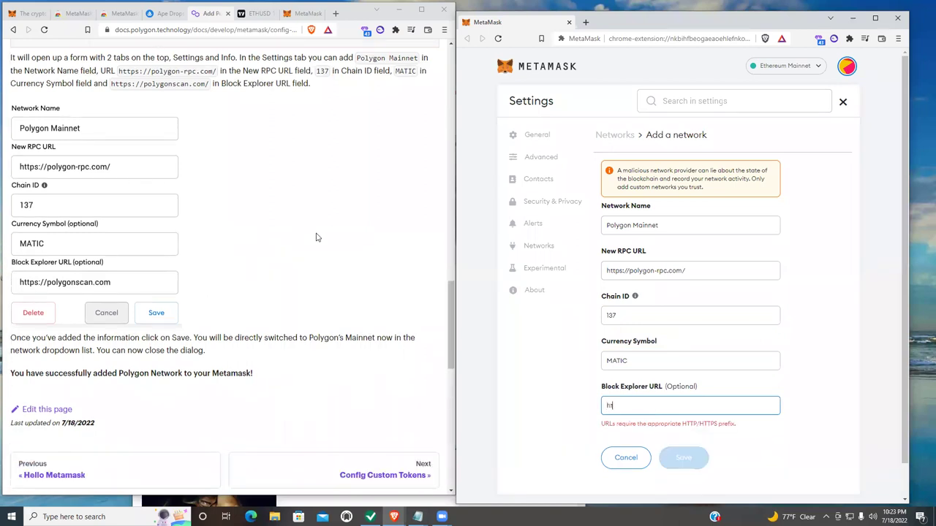
{"action": "type", "text": "tps://polygonscan.com"}
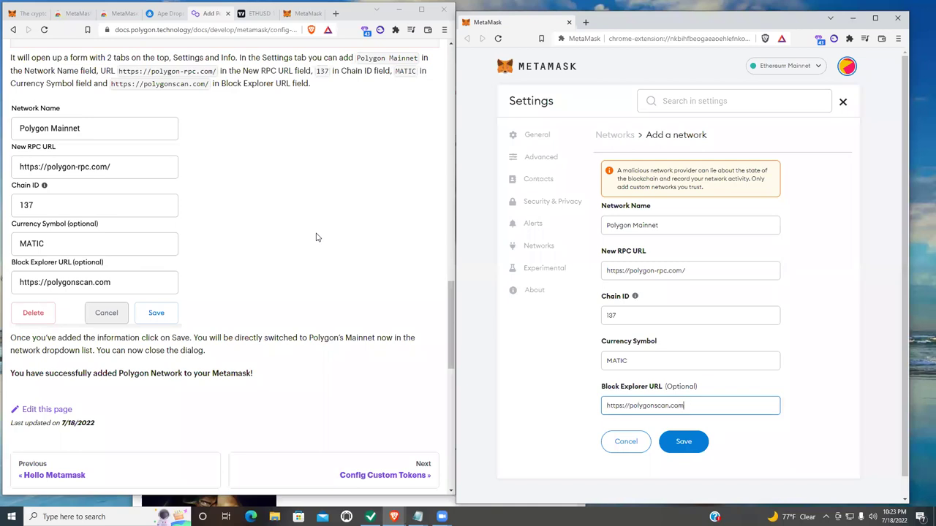
{"action": "left_click", "coordinate": [680, 445]}
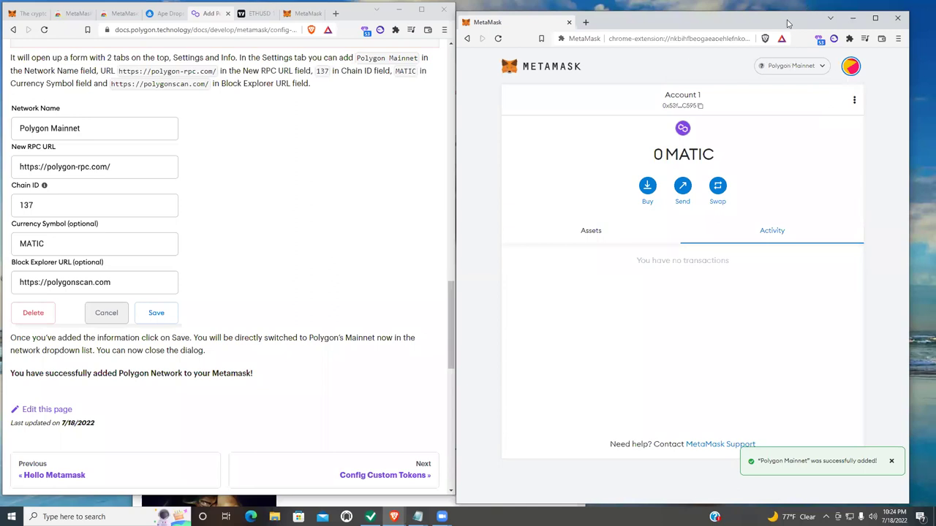
- View the list of available networks in the MetaMask wallet
{"action": "left_click_drag", "start_coordinate": [787, 24], "coordinate": [790, 45]}
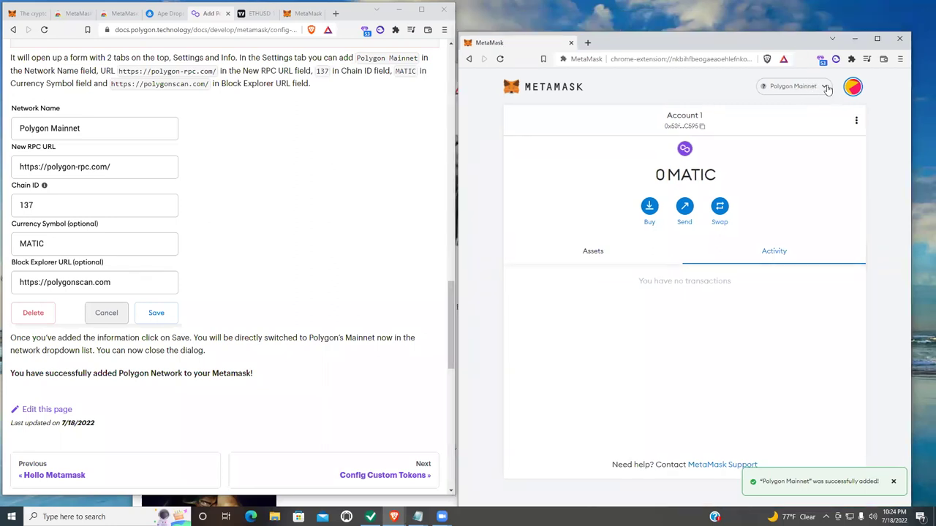
{"action": "left_click", "coordinate": [824, 87]}
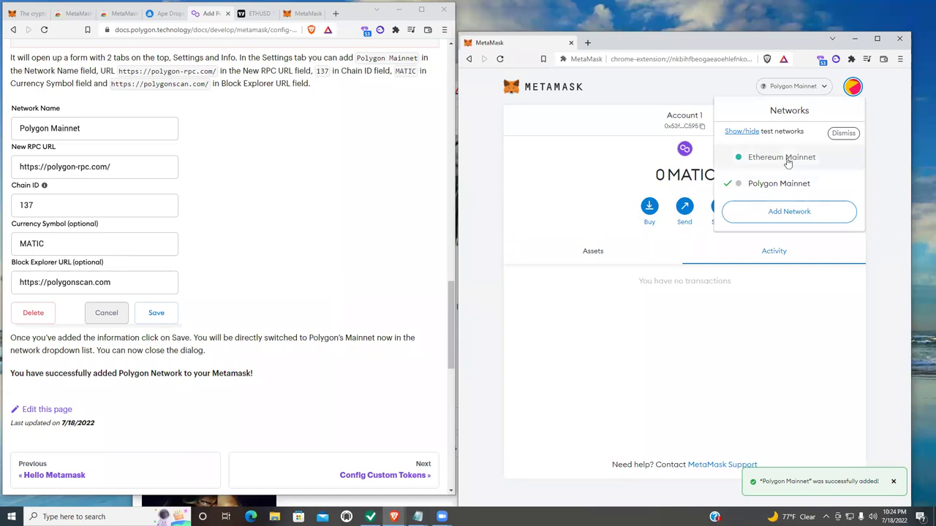
{"action": "left_click", "coordinate": [695, 88]}
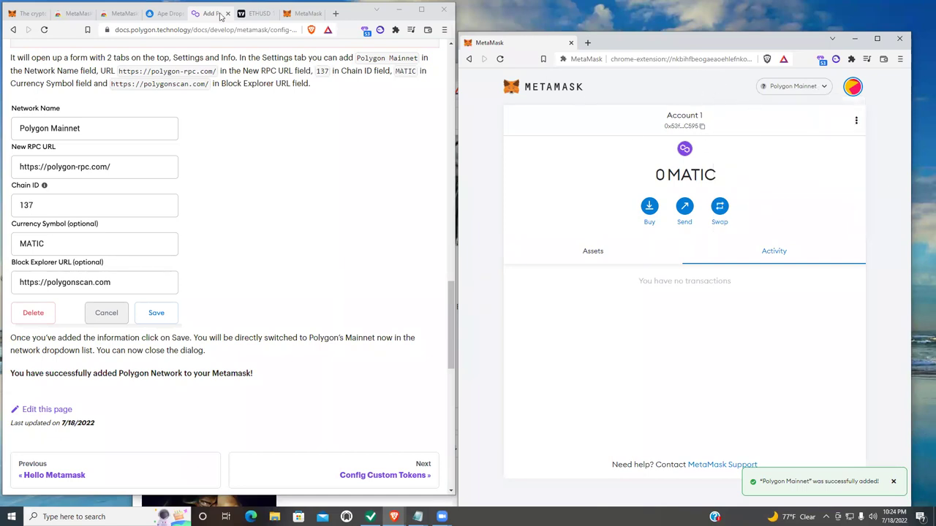
- Return to the Ape Drops 01 : Snoop Dogg Ape Tracks collection page on OpenSea and maximize its window
{"action": "left_click", "coordinate": [294, 189]}
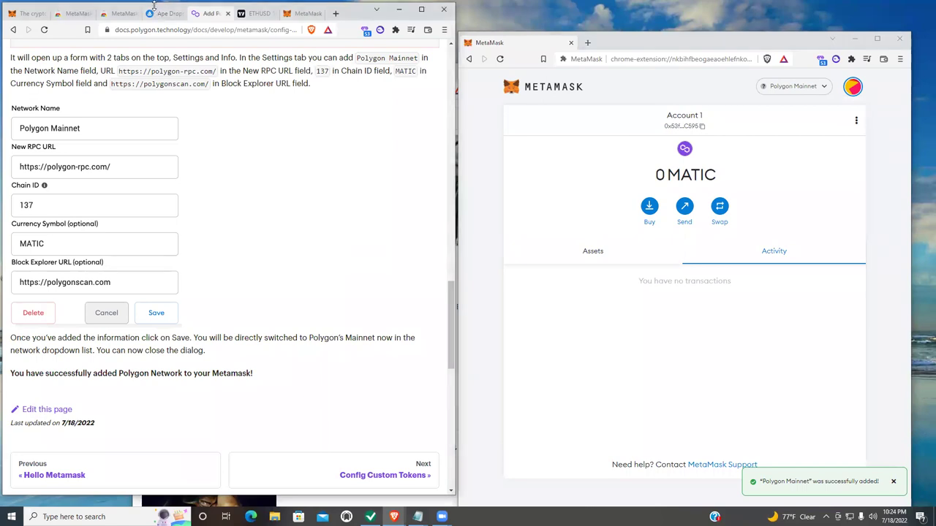
{"action": "left_click_drag", "start_coordinate": [154, 4], "coordinate": [155, 36]}
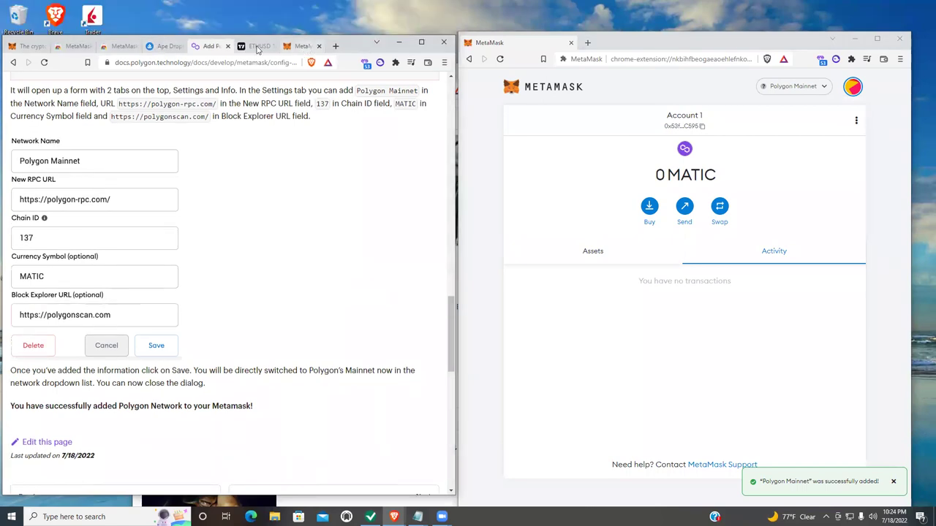
{"action": "left_click", "coordinate": [162, 47]}
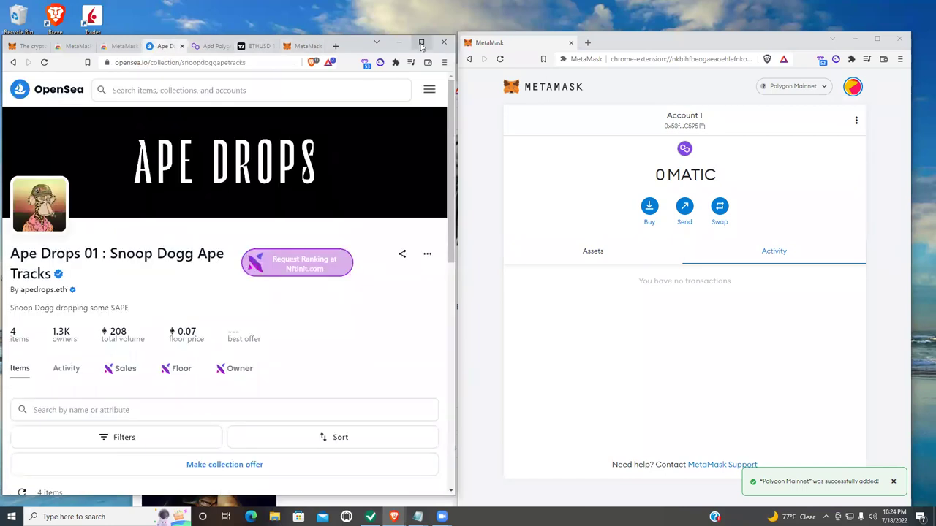
{"action": "key", "text": "super+Up"}
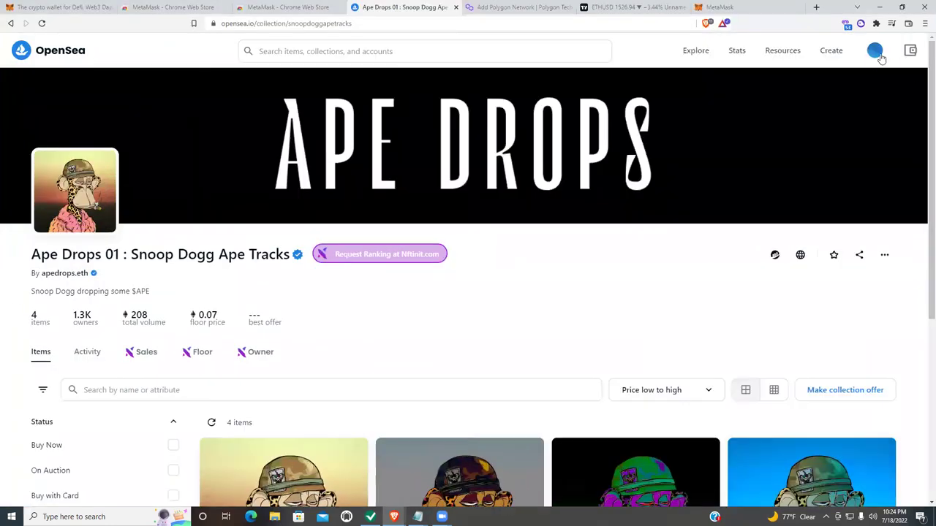
- Examine the OpenSea wallet's balance and its wallet options
{"action": "mouse_move", "coordinate": [877, 57]}
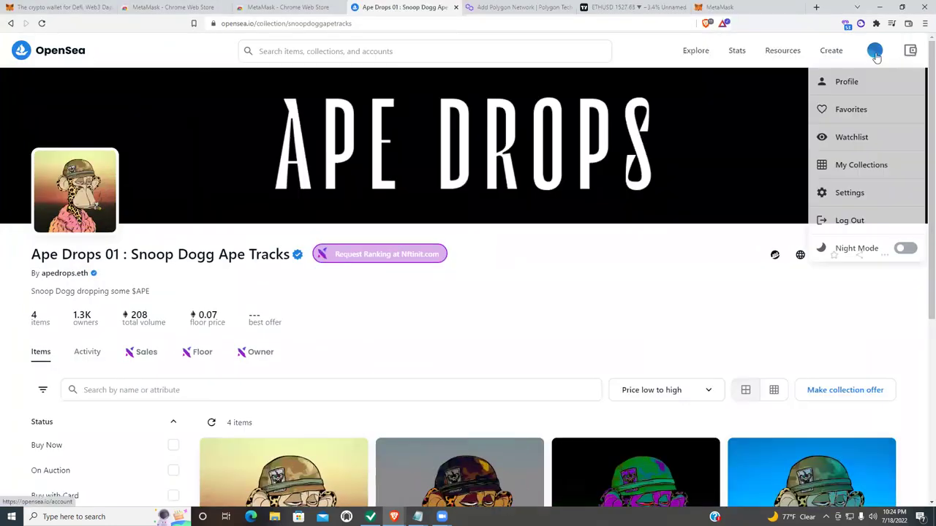
{"action": "left_click", "coordinate": [911, 53]}
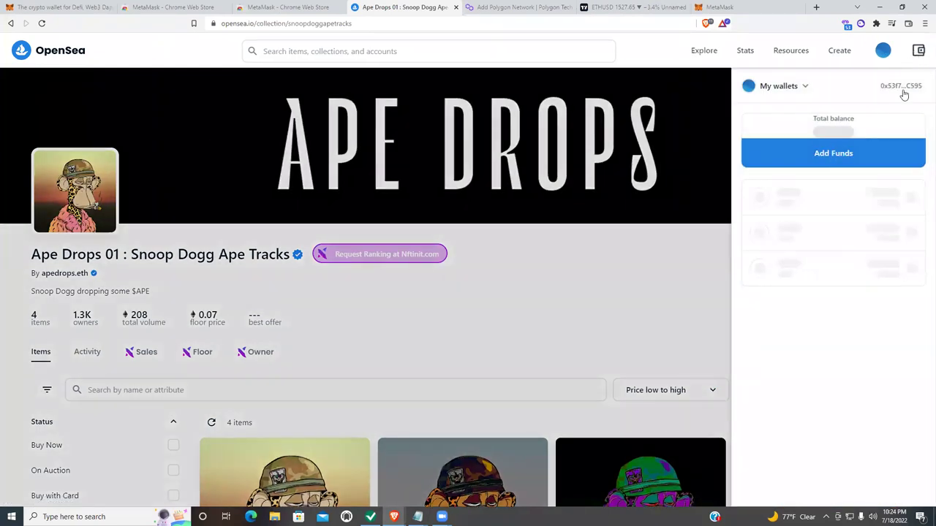
{"action": "left_click", "coordinate": [805, 85]}
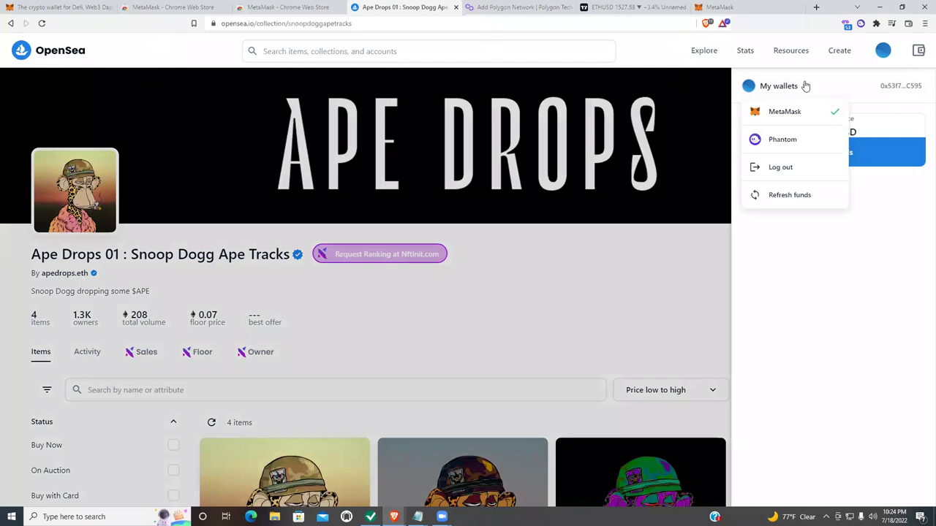
{"action": "left_click", "coordinate": [872, 290]}
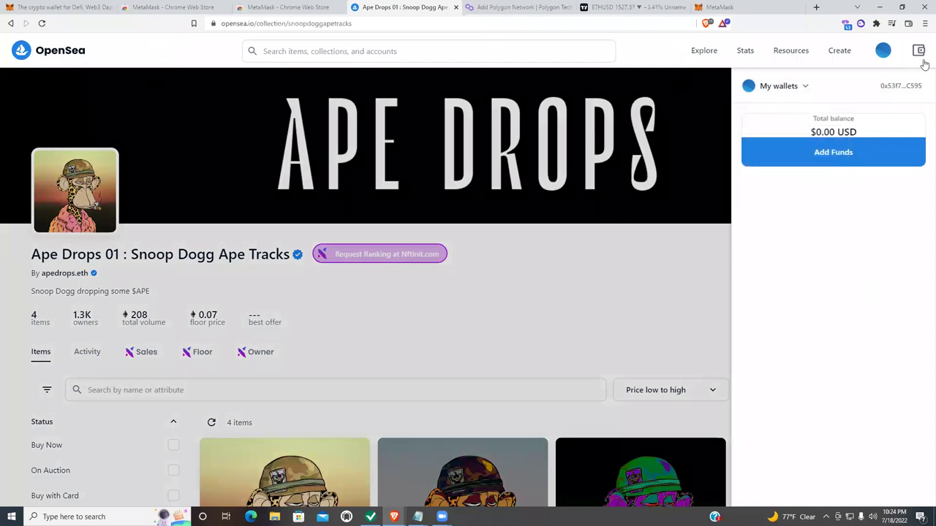
- Go to the account's own OpenSea collections and start creating a new collection
{"action": "mouse_move", "coordinate": [885, 53]}
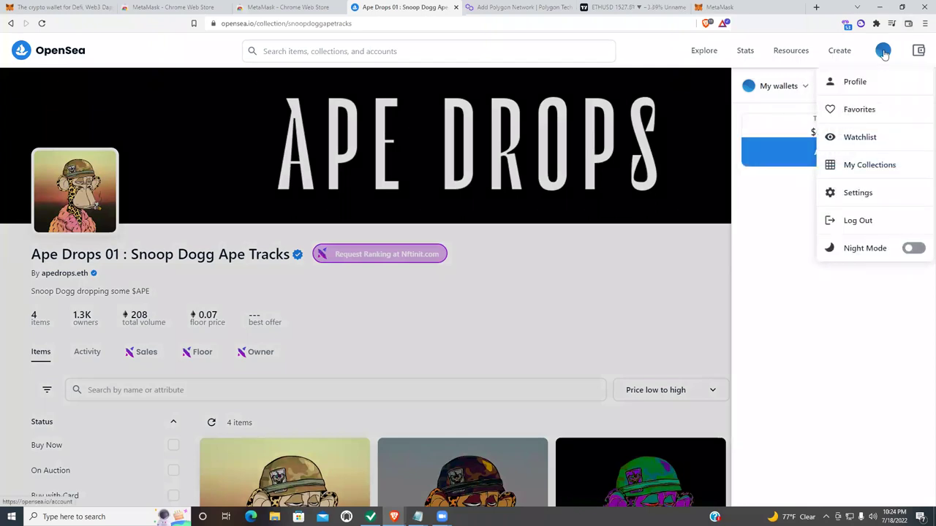
{"action": "left_click", "coordinate": [875, 167]}
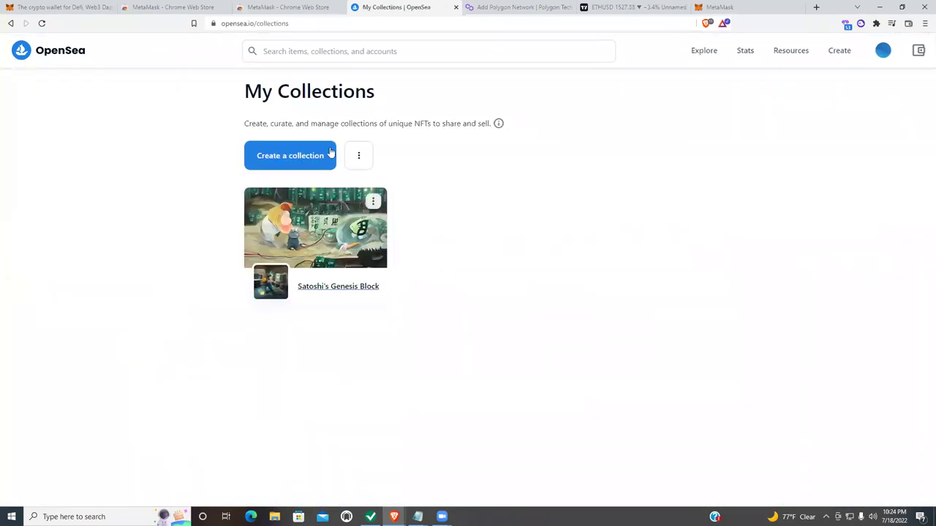
{"action": "left_click", "coordinate": [304, 160]}
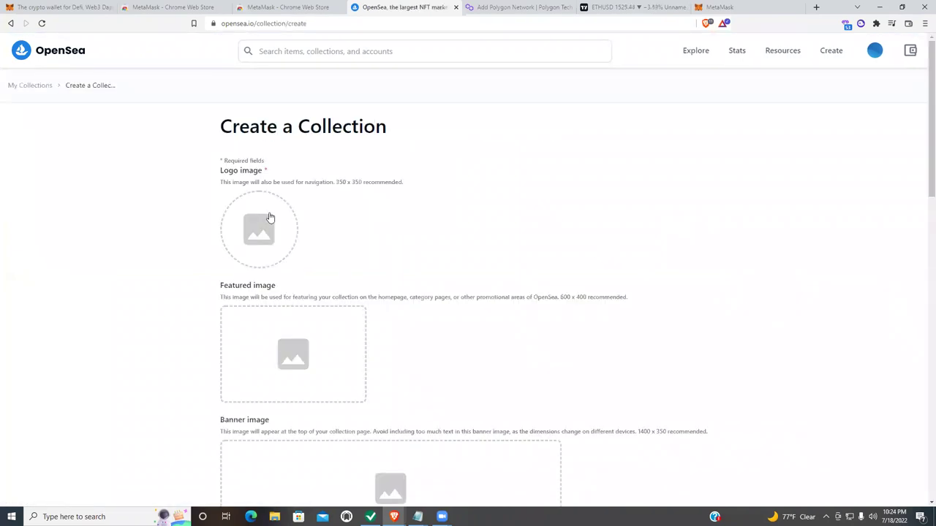
- Set the new collection's blockchain to Polygon and show the additional payment tokens available for it
{"action": "scroll", "coordinate": [315, 227], "scroll_direction": "down", "scroll_amount": 2}
{"action": "scroll", "coordinate": [315, 227], "scroll_direction": "down", "scroll_amount": 5}
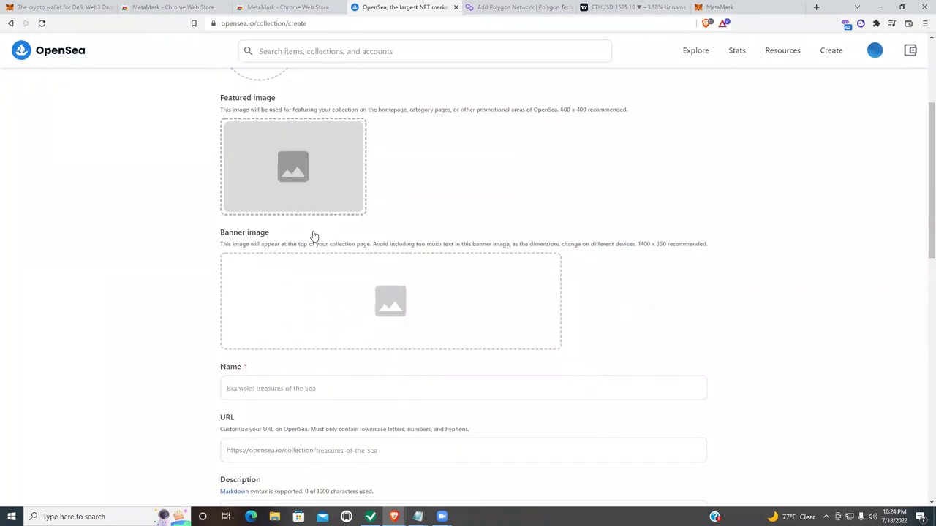
{"action": "scroll", "coordinate": [403, 222], "scroll_direction": "down", "scroll_amount": 6}
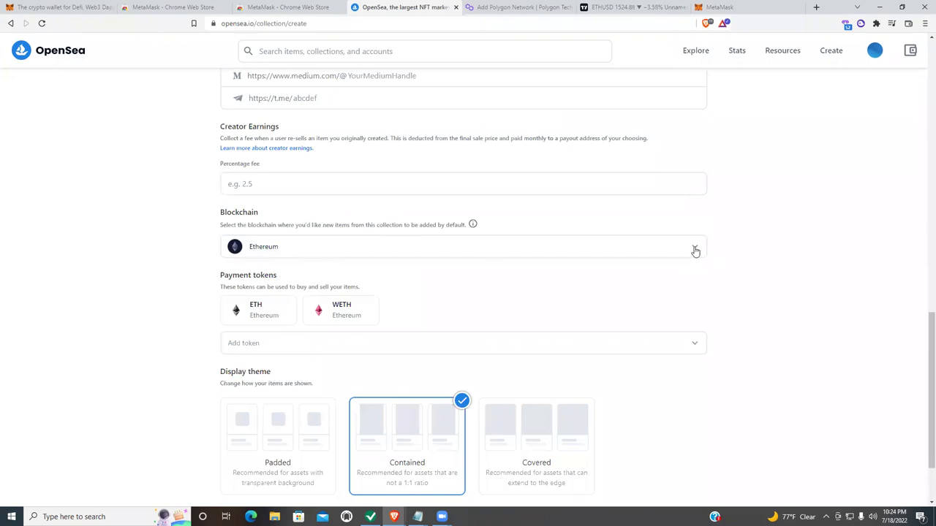
{"action": "left_click", "coordinate": [512, 248]}
{"action": "left_click", "coordinate": [281, 277]}
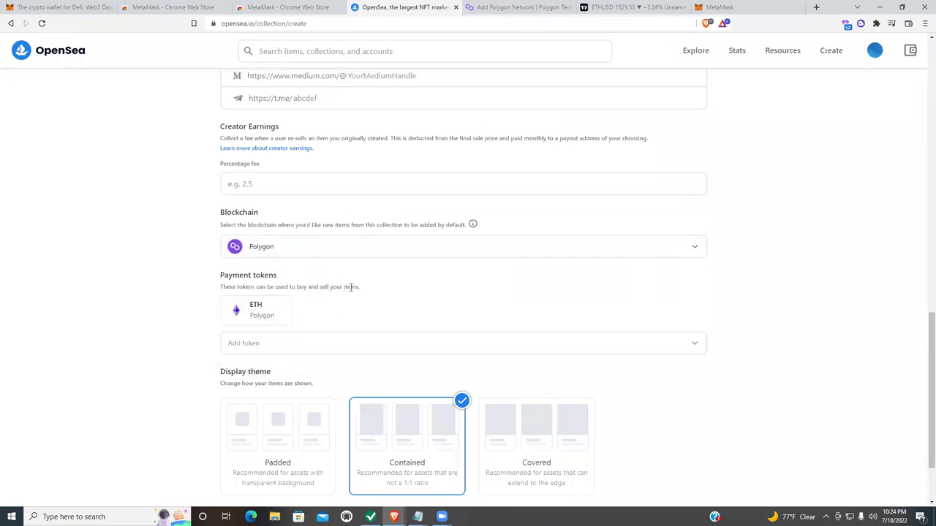
{"action": "left_click", "coordinate": [695, 344]}
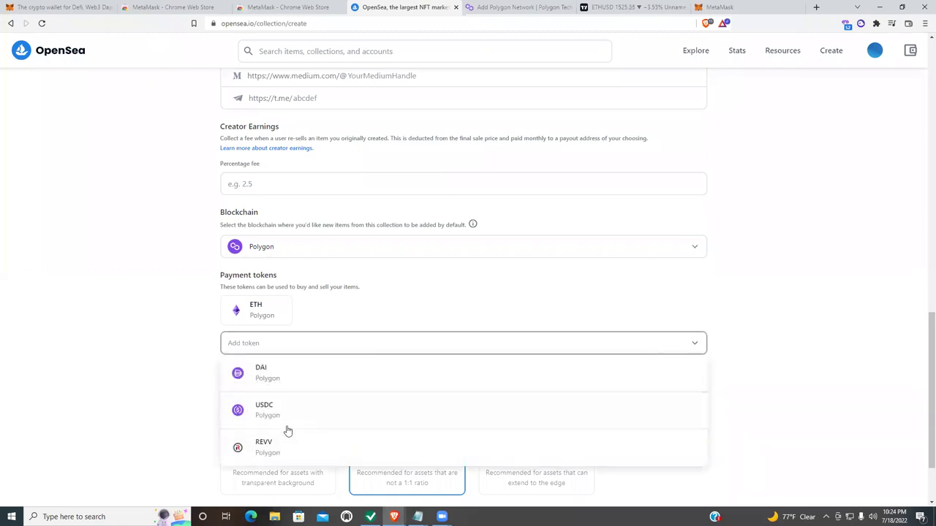
- Close the payment token list and review the logo, featured and banner image fields of the new collection form
{"action": "left_click", "coordinate": [796, 282]}
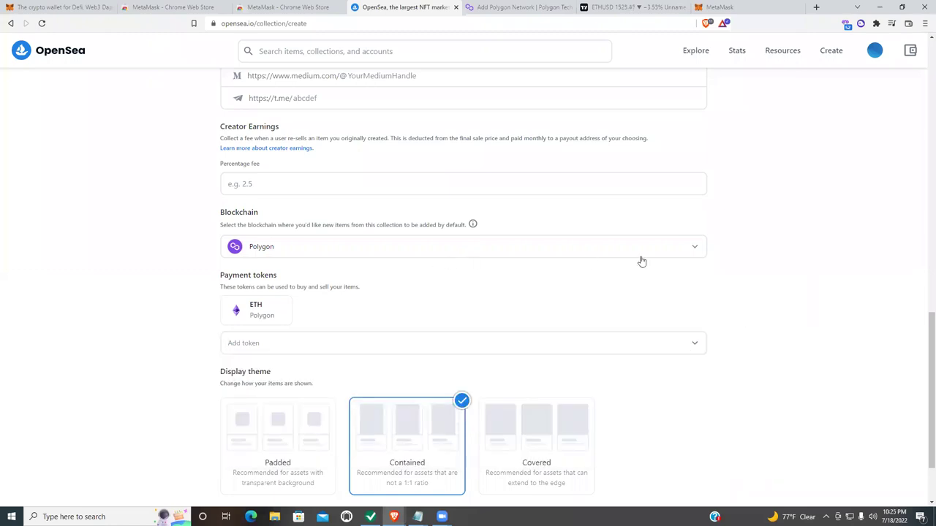
{"action": "scroll", "coordinate": [735, 264], "scroll_direction": "up", "scroll_amount": 5}
{"action": "scroll", "coordinate": [745, 254], "scroll_direction": "up", "scroll_amount": 4}
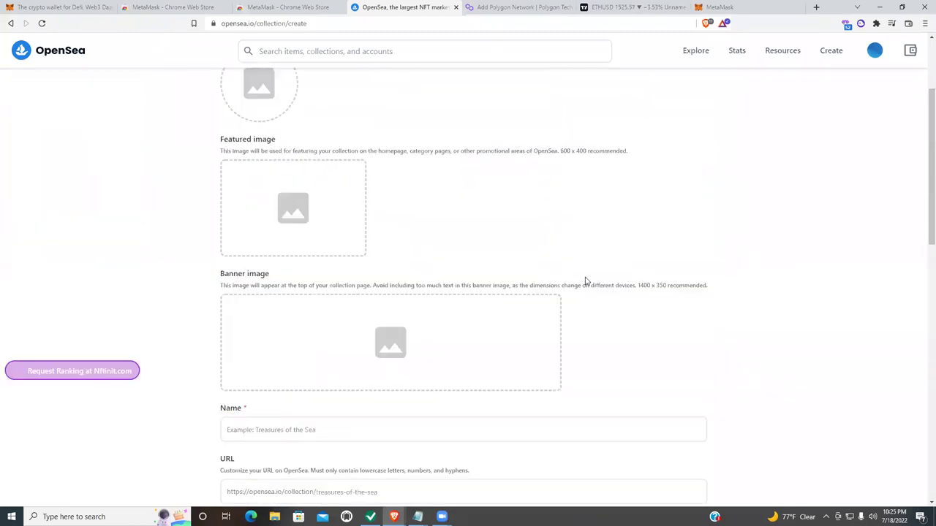
{"action": "scroll", "coordinate": [297, 136], "scroll_direction": "up", "scroll_amount": 1}
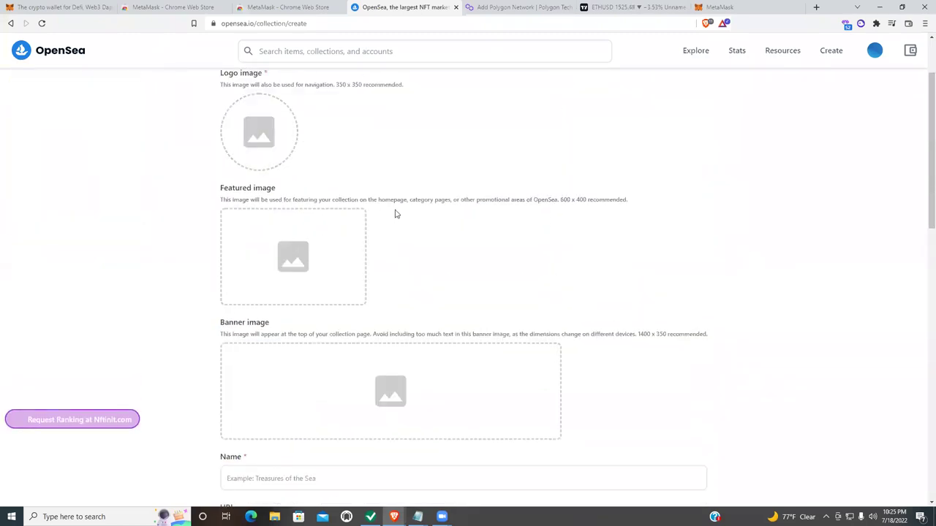
{"action": "scroll", "coordinate": [821, 268], "scroll_direction": "up", "scroll_amount": 2}
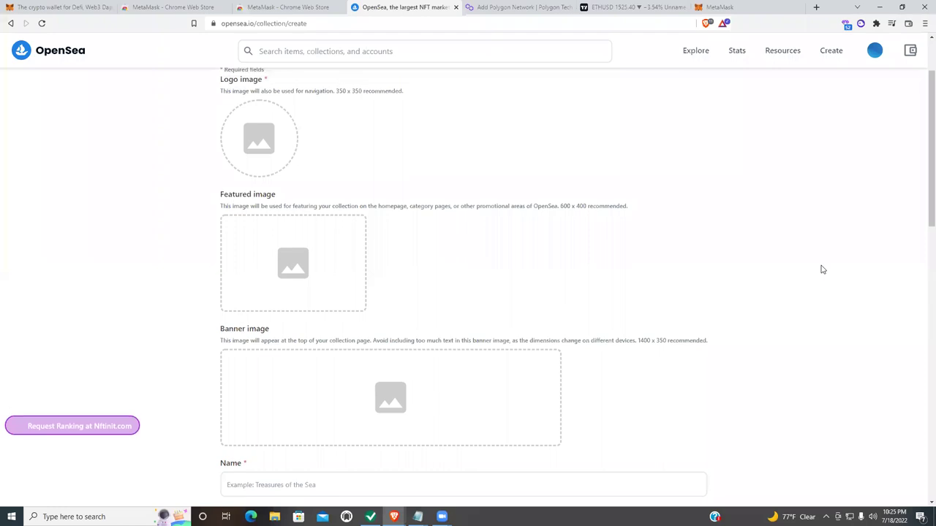
- Go to the account's own OpenSea profile page and look over its collected items
{"action": "left_click", "coordinate": [30, 85]}
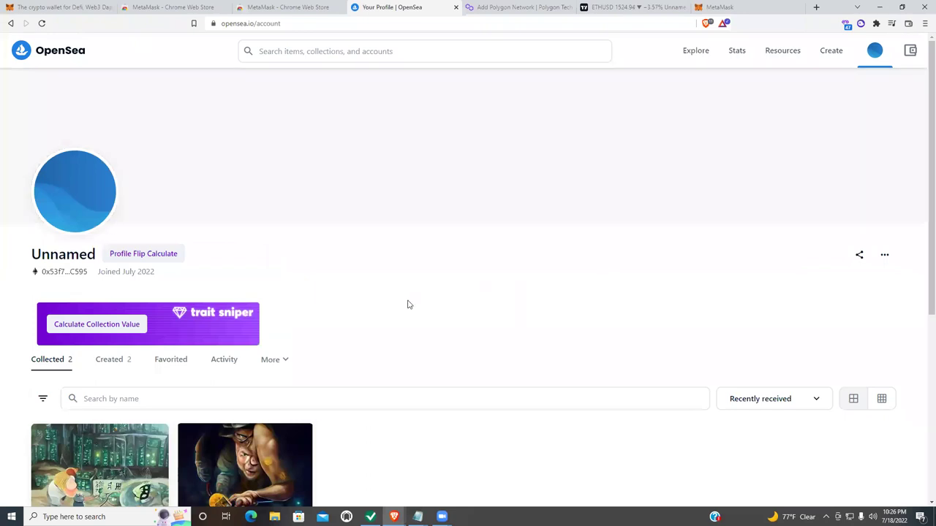
{"action": "scroll", "coordinate": [387, 302], "scroll_direction": "down", "scroll_amount": 2}
{"action": "scroll", "coordinate": [379, 320], "scroll_direction": "down", "scroll_amount": 1}
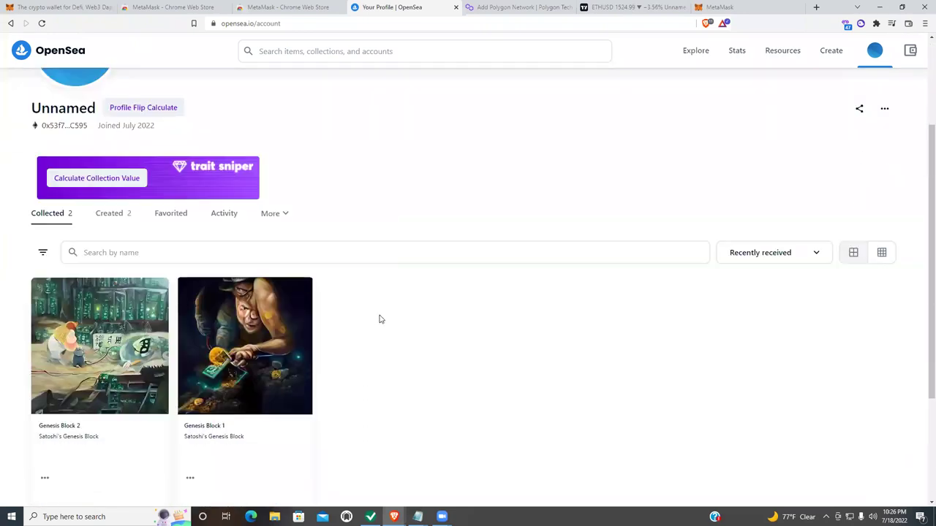
{"action": "scroll", "coordinate": [392, 305], "scroll_direction": "up", "scroll_amount": 2}
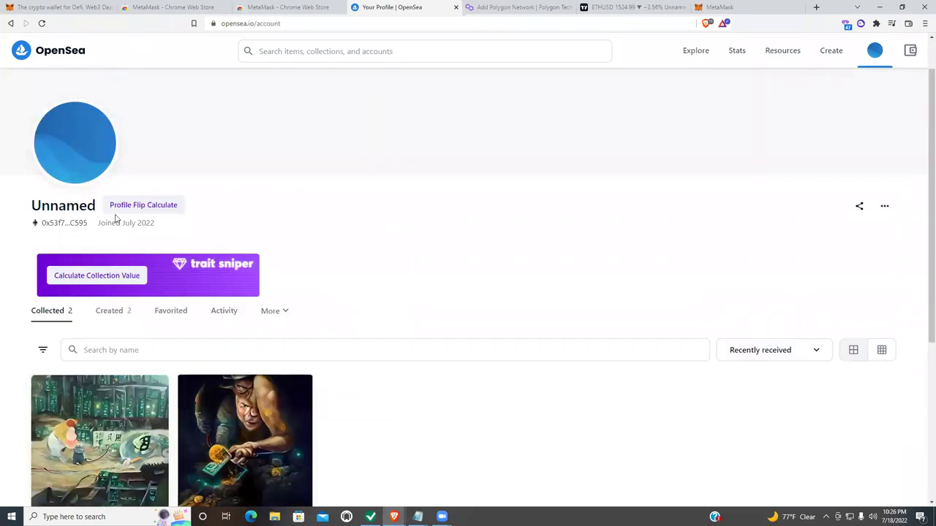
- Open the OpenSea profile's settings and activate the empty Username field
{"action": "left_click", "coordinate": [885, 207]}
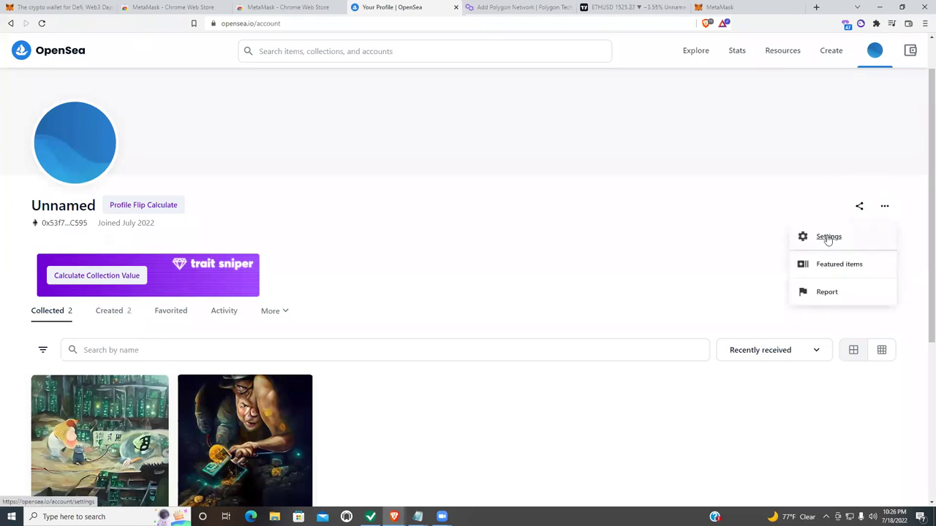
{"action": "left_click", "coordinate": [827, 242]}
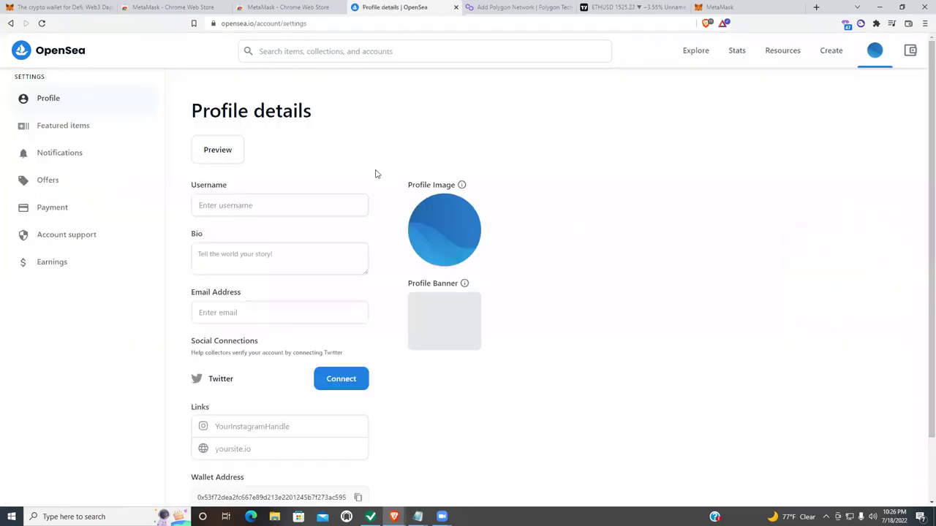
{"action": "left_click", "coordinate": [254, 205]}
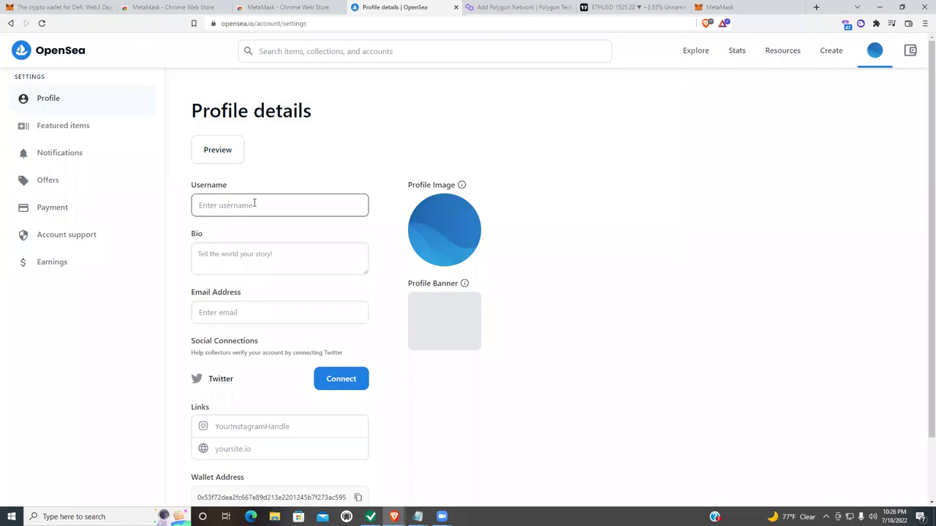
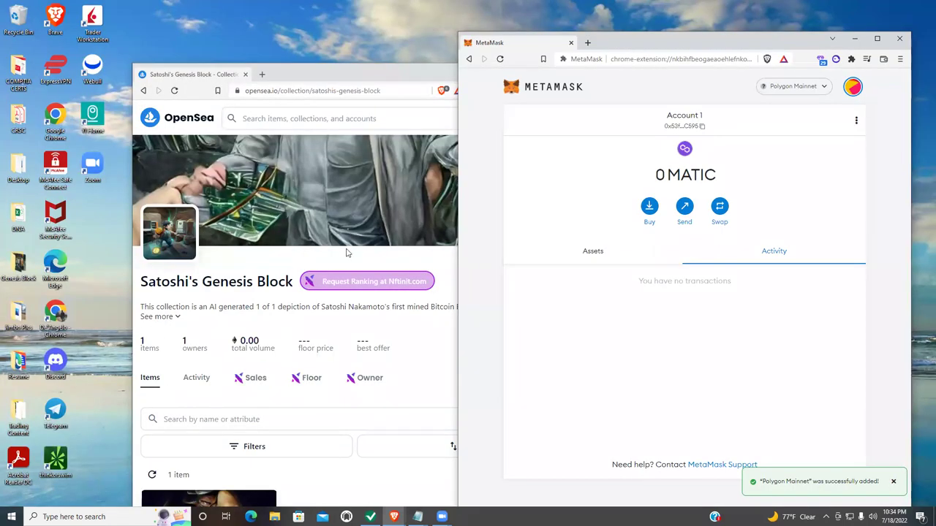
- Launch Discord and open the whitelist-opportunites channel in the NFT section of the Martin Stock Club server
{"action": "double_click", "coordinate": [55, 361]}
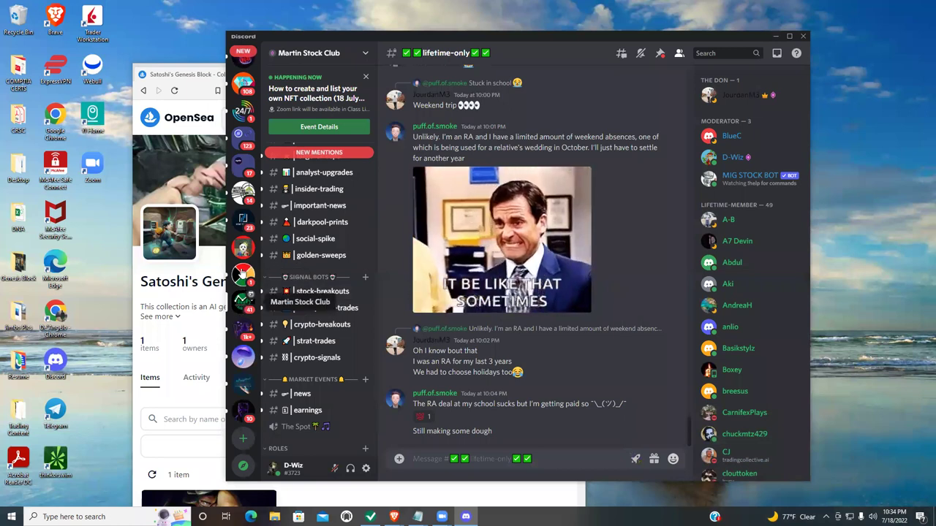
{"action": "scroll", "coordinate": [242, 296], "scroll_direction": "up", "scroll_amount": 5}
{"action": "scroll", "coordinate": [238, 257], "scroll_direction": "down", "scroll_amount": 5}
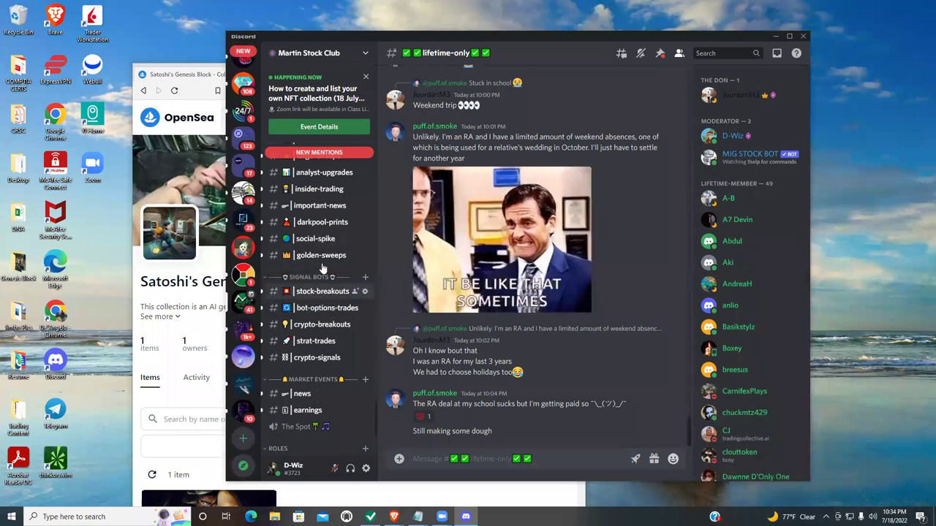
{"action": "scroll", "coordinate": [319, 339], "scroll_direction": "up", "scroll_amount": 6}
{"action": "scroll", "coordinate": [319, 339], "scroll_direction": "up", "scroll_amount": 8}
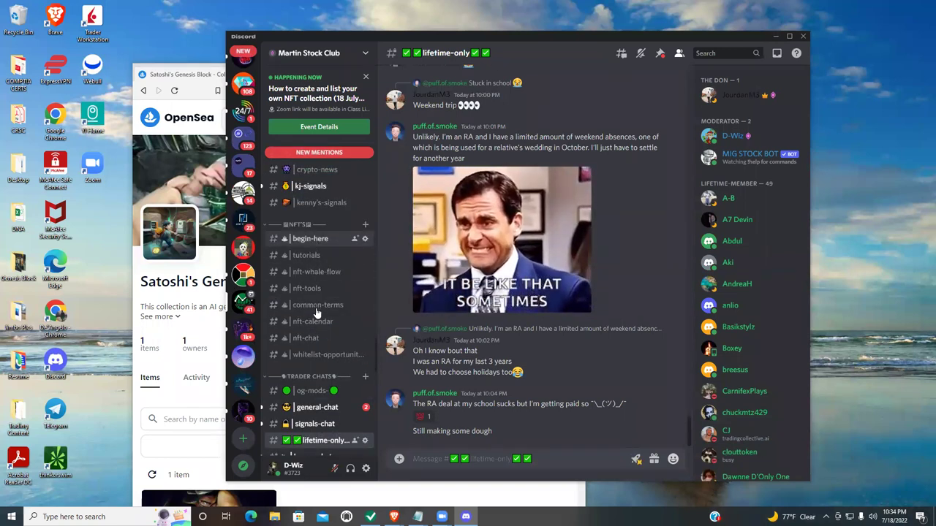
{"action": "left_click", "coordinate": [322, 356]}
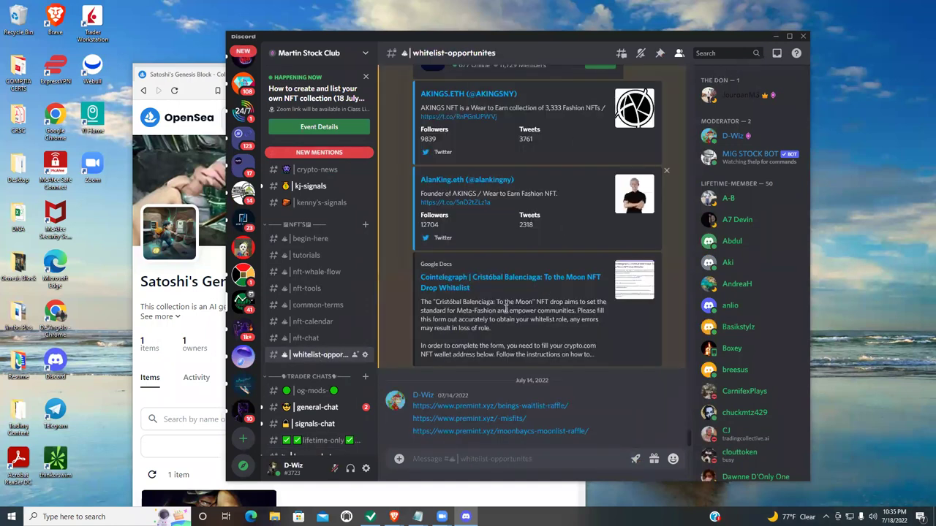
- Look over the channel's latest whitelist posts and maximize the Discord window
{"action": "scroll", "coordinate": [577, 307], "scroll_direction": "up", "scroll_amount": 2}
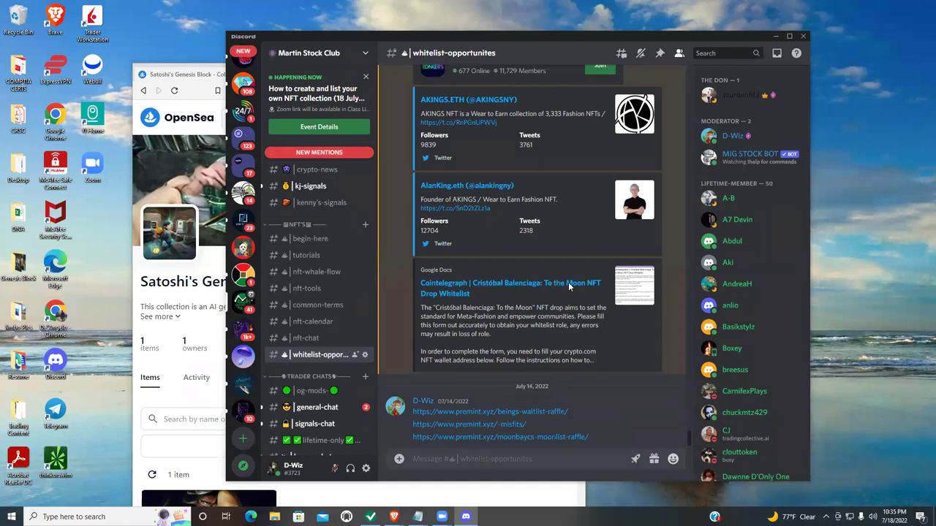
{"action": "scroll", "coordinate": [591, 345], "scroll_direction": "up", "scroll_amount": 2}
{"action": "scroll", "coordinate": [612, 308], "scroll_direction": "down", "scroll_amount": 3}
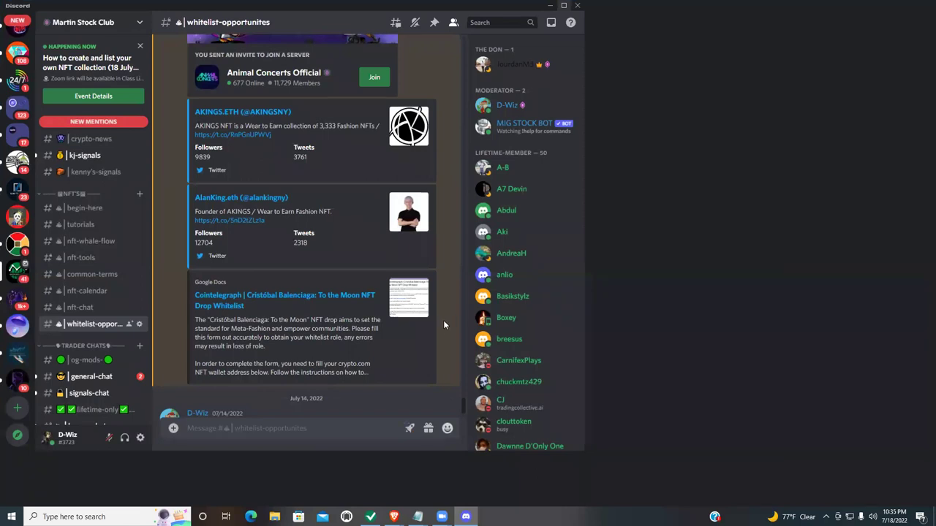
{"action": "key", "text": "super+Up"}
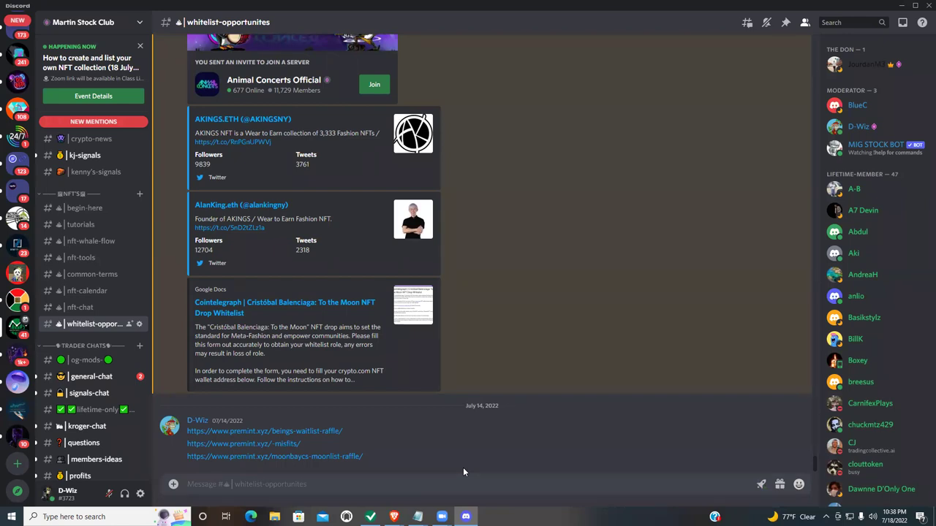
- Examine the older whitelist and PREMINT raffle posts back to June 30, 2022, and return toward the newer ones
{"action": "scroll", "coordinate": [592, 293], "scroll_direction": "up", "scroll_amount": 5}
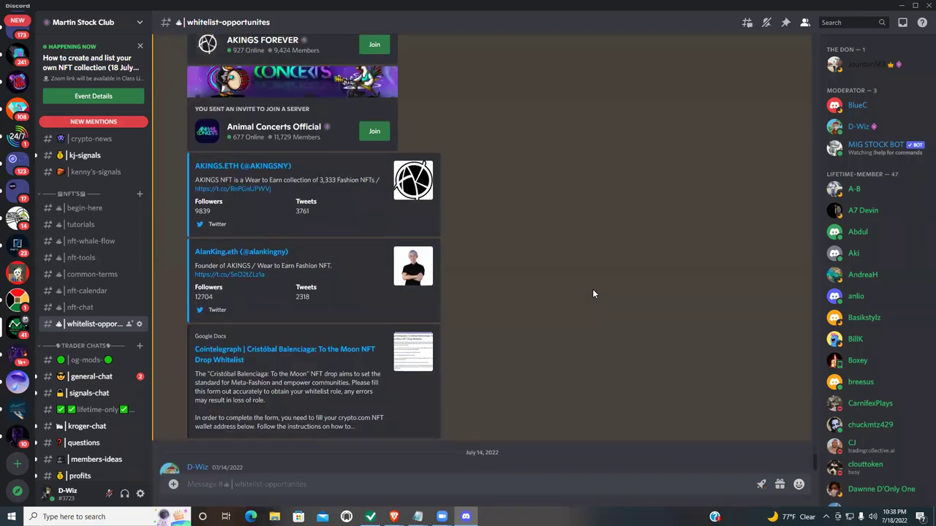
{"action": "scroll", "coordinate": [601, 314], "scroll_direction": "up", "scroll_amount": 10}
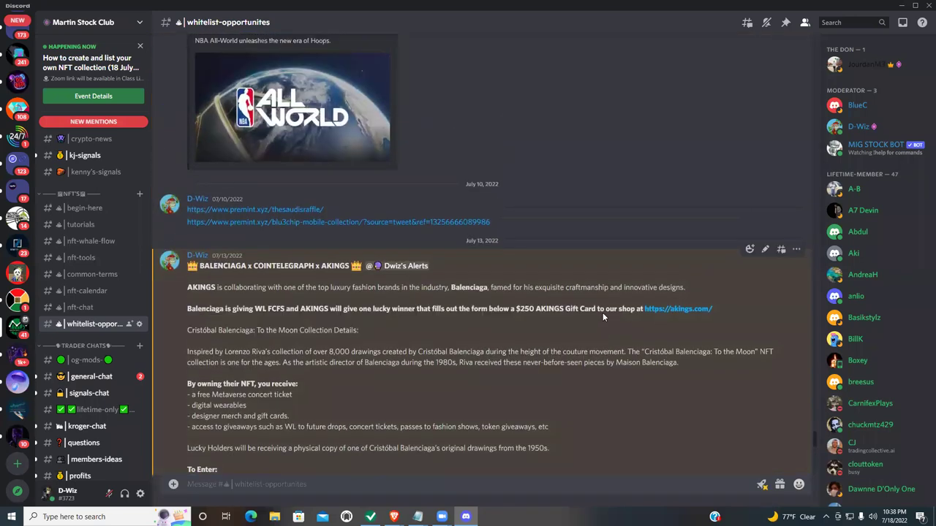
{"action": "scroll", "coordinate": [606, 326], "scroll_direction": "up", "scroll_amount": 10}
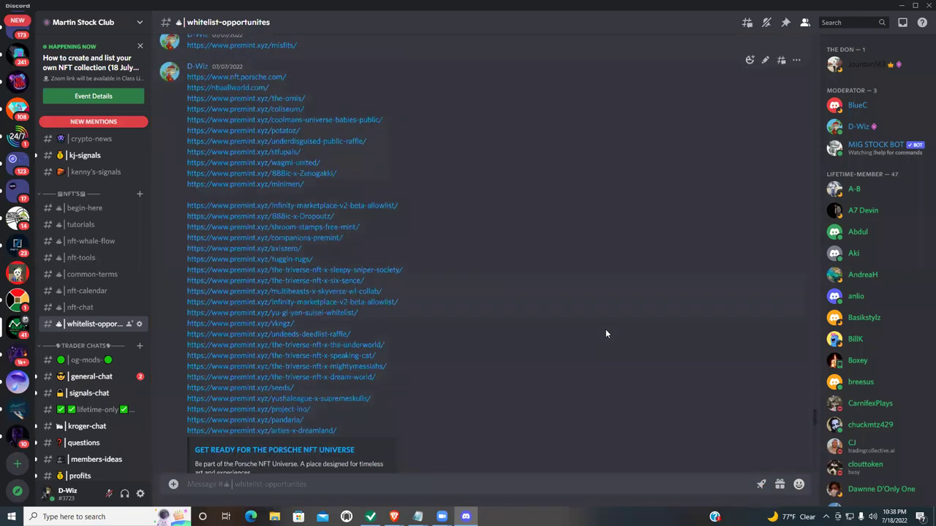
{"action": "scroll", "coordinate": [608, 333], "scroll_direction": "up", "scroll_amount": 10}
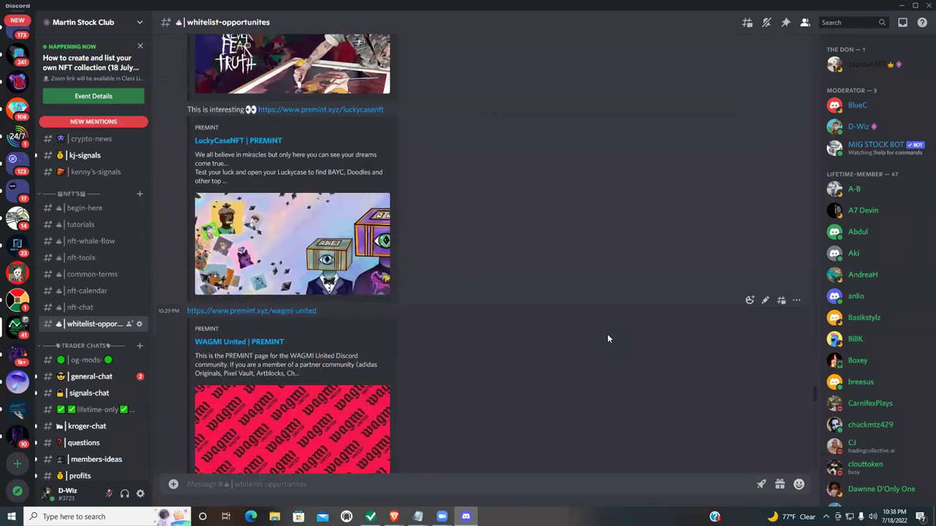
{"action": "scroll", "coordinate": [437, 348], "scroll_direction": "up", "scroll_amount": 1}
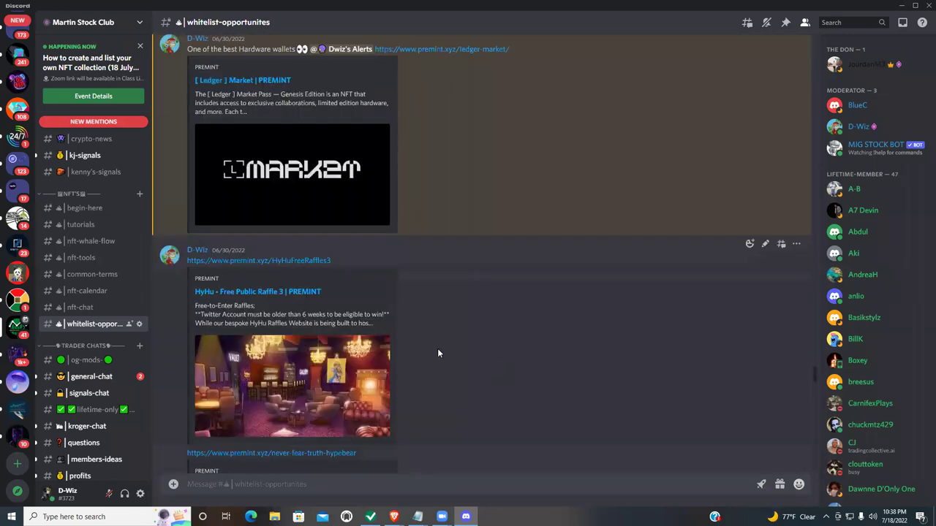
{"action": "scroll", "coordinate": [300, 313], "scroll_direction": "up", "scroll_amount": 3}
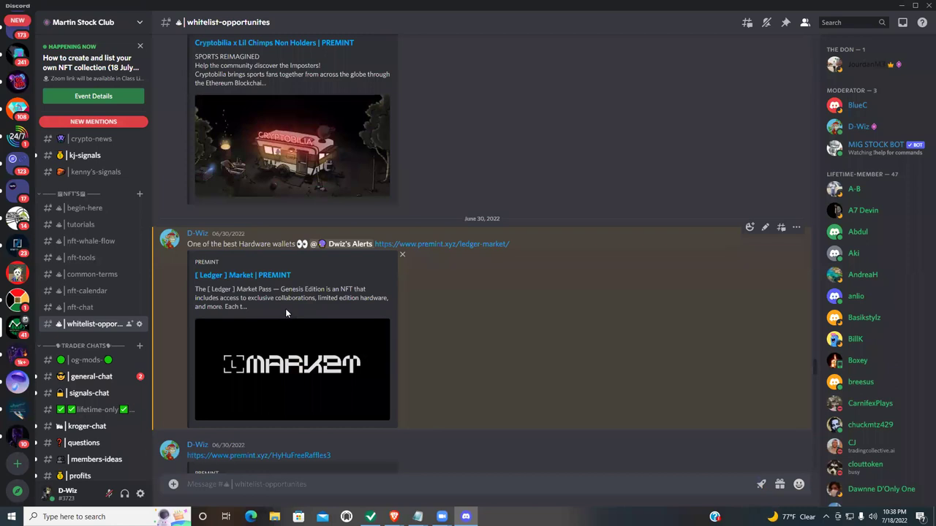
{"action": "scroll", "coordinate": [285, 311], "scroll_direction": "up", "scroll_amount": 1}
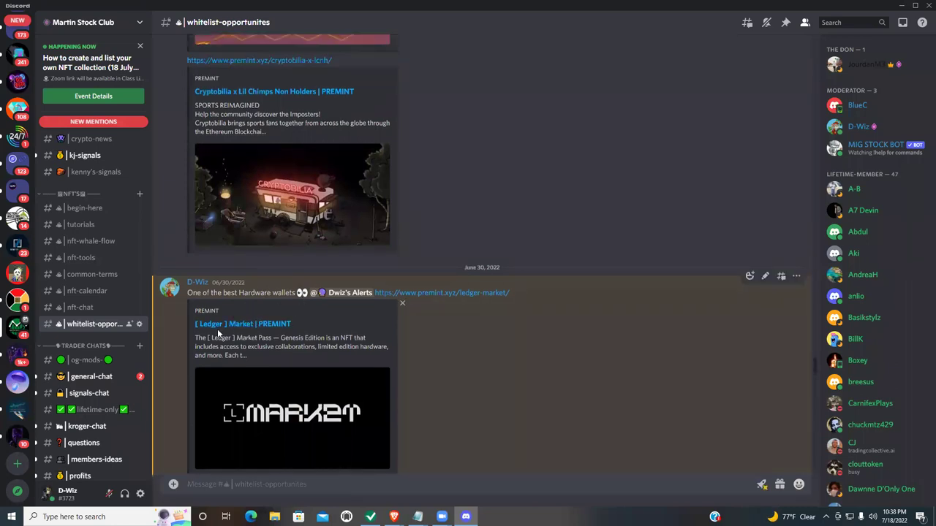
{"action": "scroll", "coordinate": [267, 295], "scroll_direction": "up", "scroll_amount": 3}
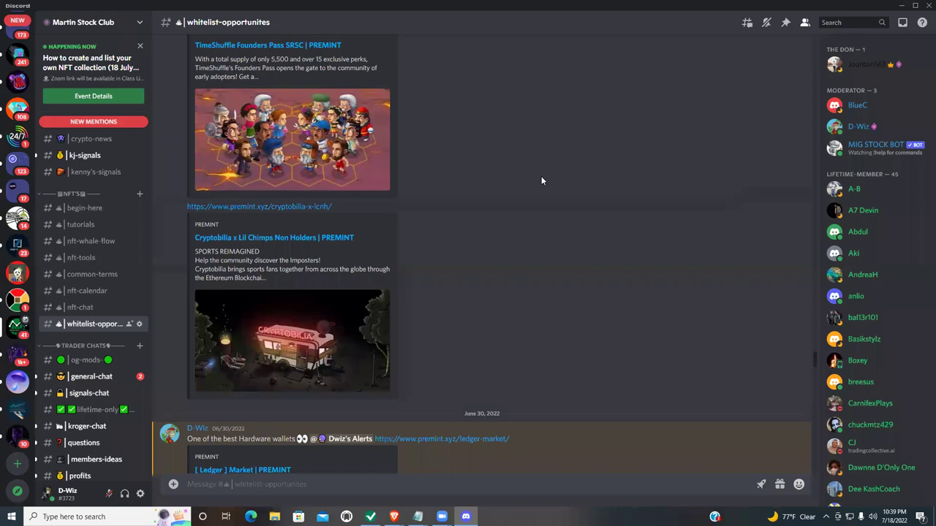
{"action": "scroll", "coordinate": [541, 179], "scroll_direction": "down", "scroll_amount": 8}
{"action": "scroll", "coordinate": [541, 178], "scroll_direction": "down", "scroll_amount": 15}
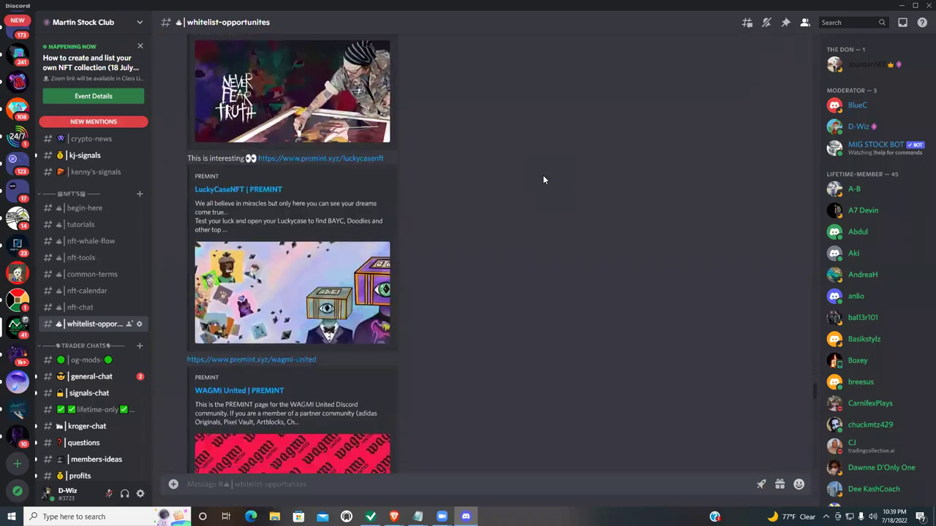
{"action": "scroll", "coordinate": [548, 178], "scroll_direction": "down", "scroll_amount": 15}
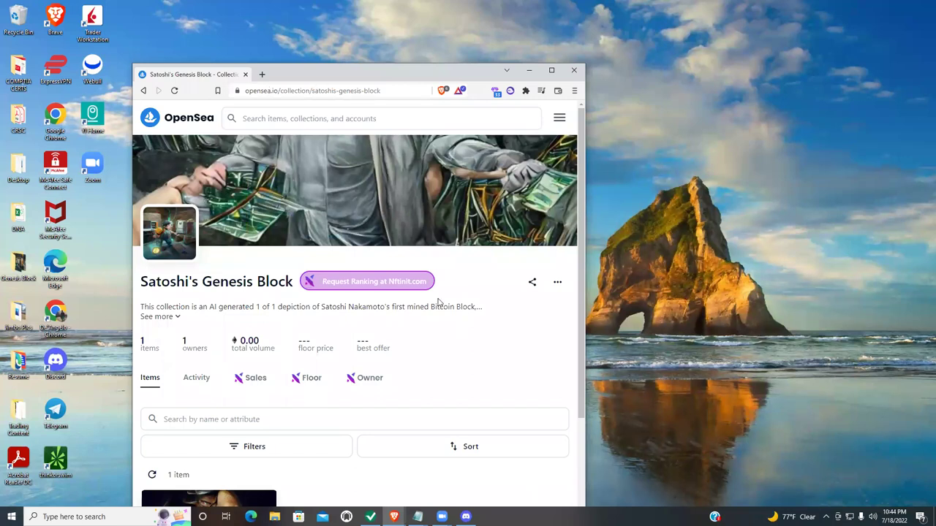
- Switch to the browser's ETHUSD chart on TradingView in a maximized window and set its interval to 1 hour
{"action": "mouse_move", "coordinate": [391, 516]}
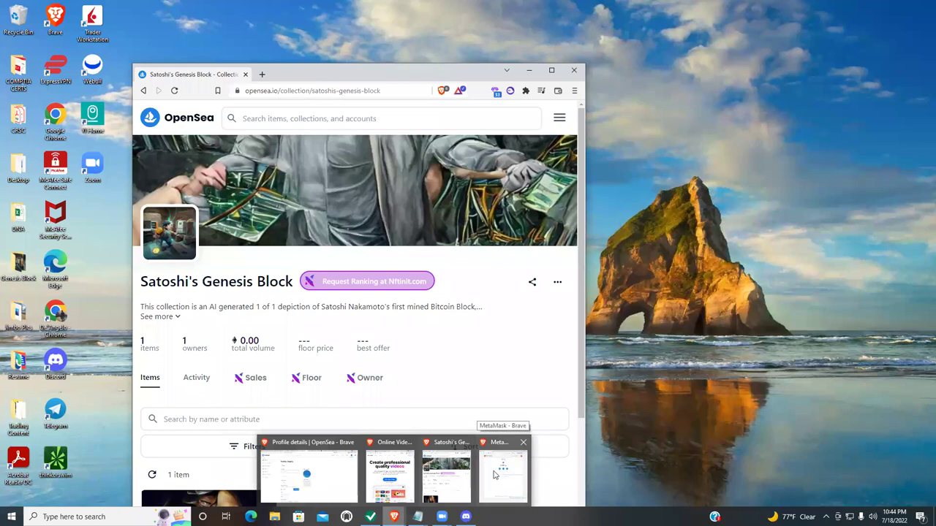
{"action": "left_click", "coordinate": [324, 476]}
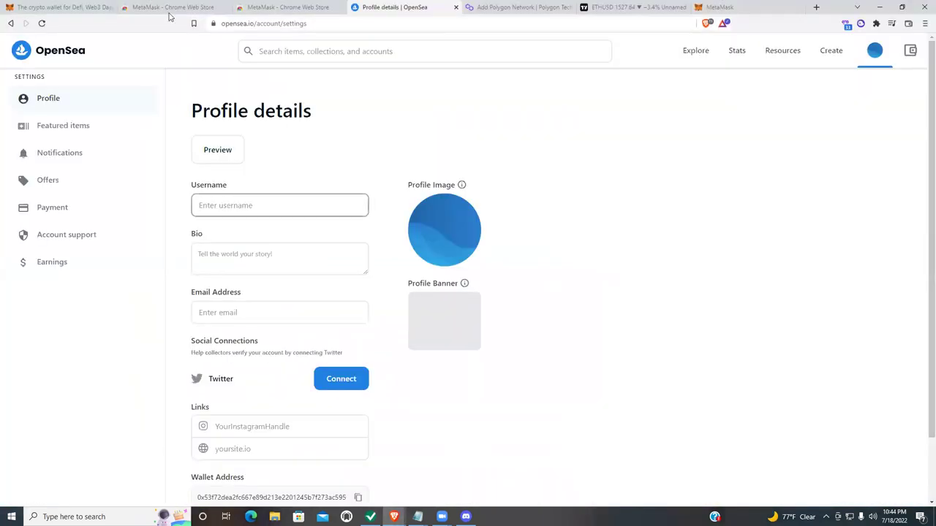
{"action": "left_click", "coordinate": [902, 7]}
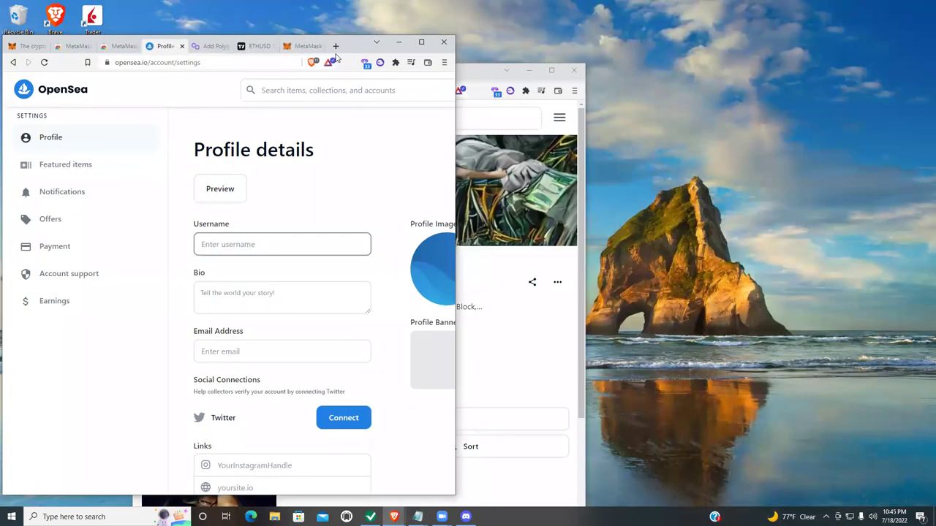
{"action": "left_click", "coordinate": [256, 46]}
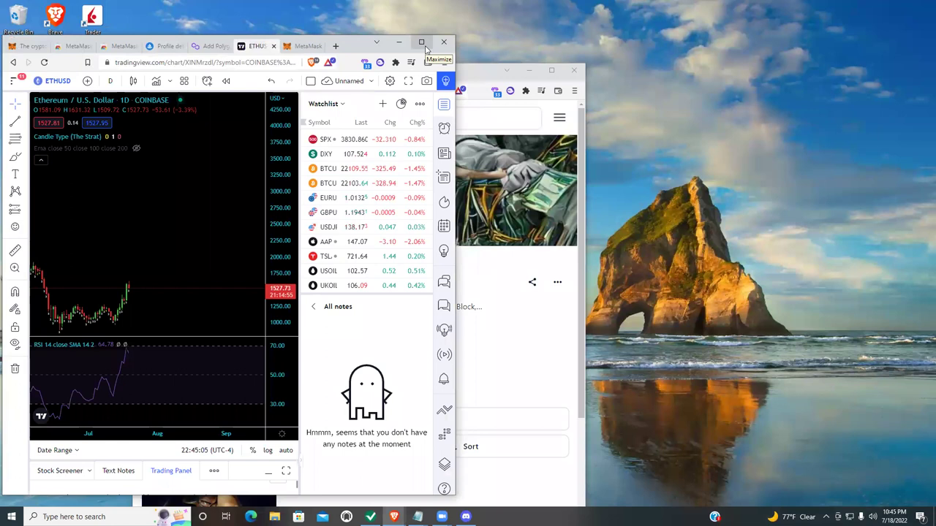
{"action": "left_click", "coordinate": [424, 46]}
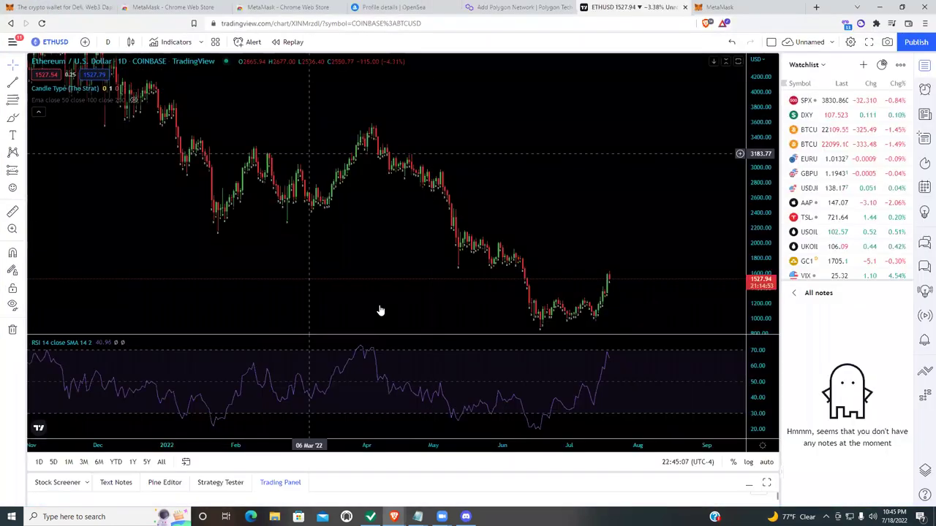
{"action": "left_click", "coordinate": [108, 42]}
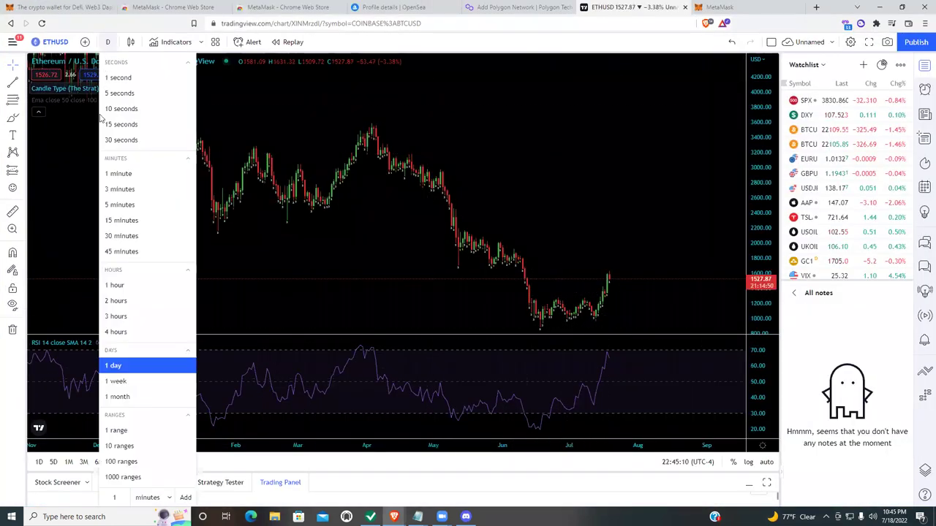
{"action": "left_click", "coordinate": [141, 291]}
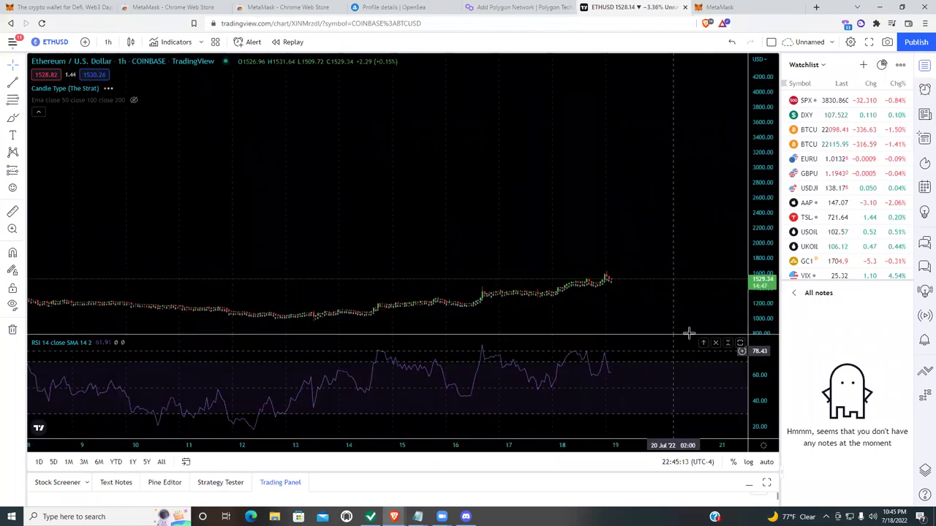
- Examine the hourly ETHUSD price movement from about July 9 to 18 with the price and time scales adjusted
{"action": "left_click_drag", "start_coordinate": [517, 447], "coordinate": [366, 446]}
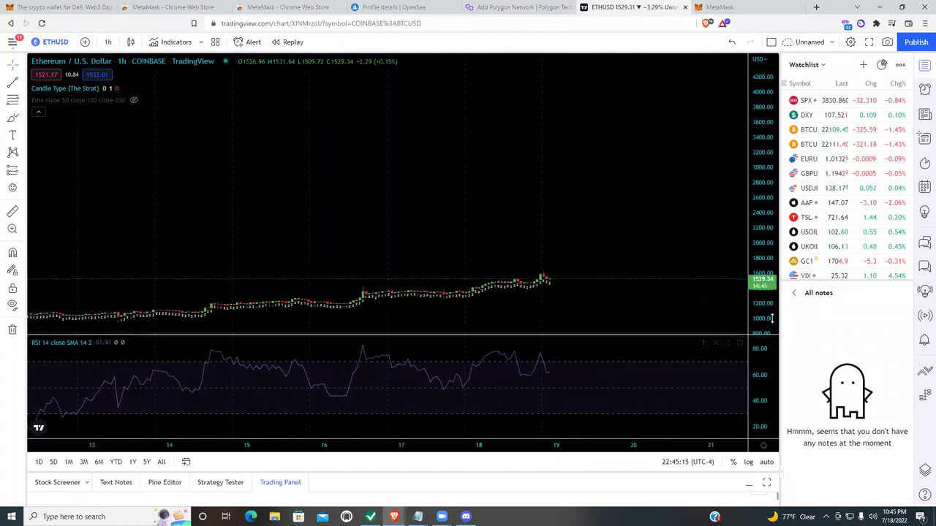
{"action": "left_click_drag", "start_coordinate": [760, 272], "coordinate": [745, 217]}
{"action": "left_click_drag", "start_coordinate": [589, 230], "coordinate": [621, 171]}
{"action": "left_click_drag", "start_coordinate": [769, 252], "coordinate": [766, 128]}
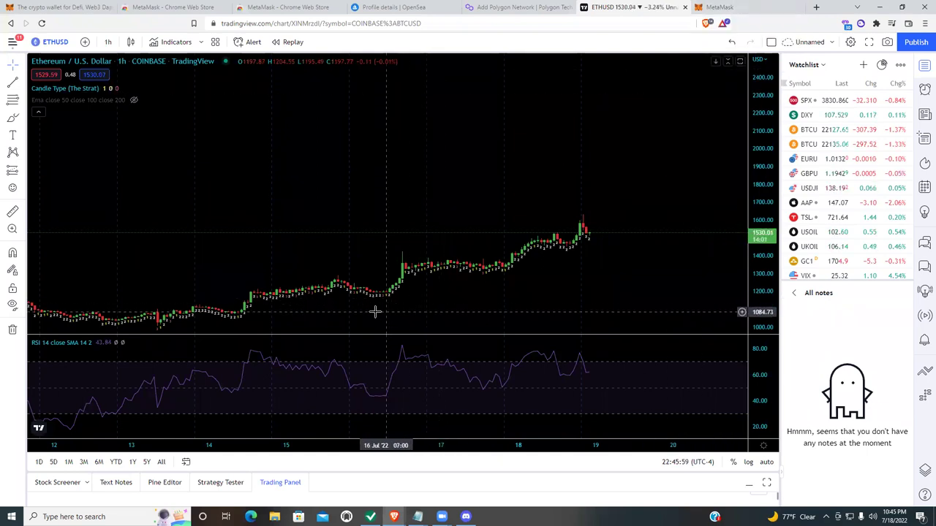
{"action": "left_click_drag", "start_coordinate": [57, 446], "coordinate": [179, 446]}
{"action": "left_click_drag", "start_coordinate": [668, 286], "coordinate": [731, 275]}
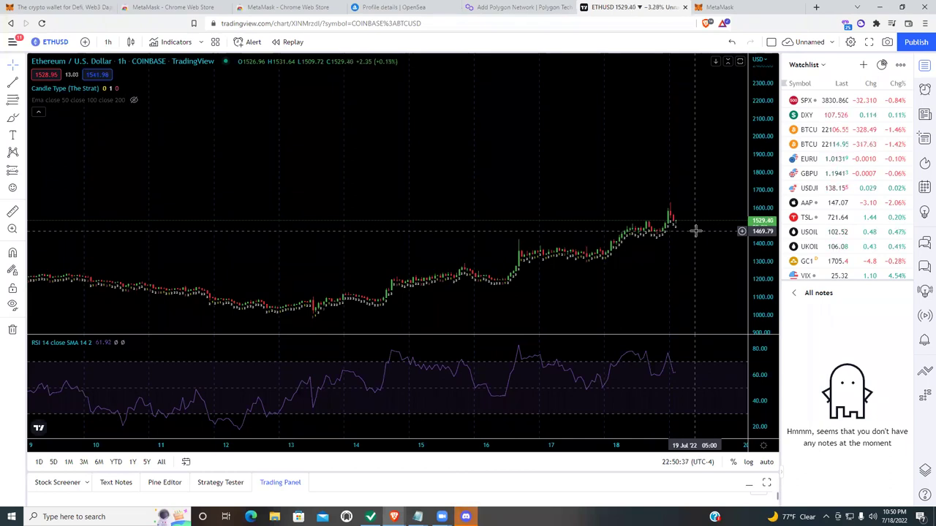
- Set the ETHUSD chart interval to 1 minute and fit the July 18 evening spike and decline in the price pane
{"action": "left_click", "coordinate": [108, 42]}
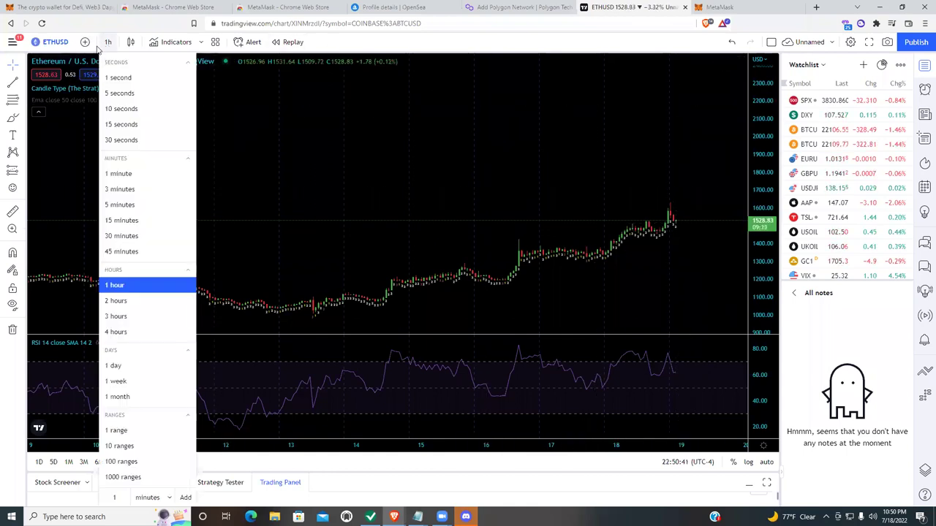
{"action": "left_click", "coordinate": [124, 176]}
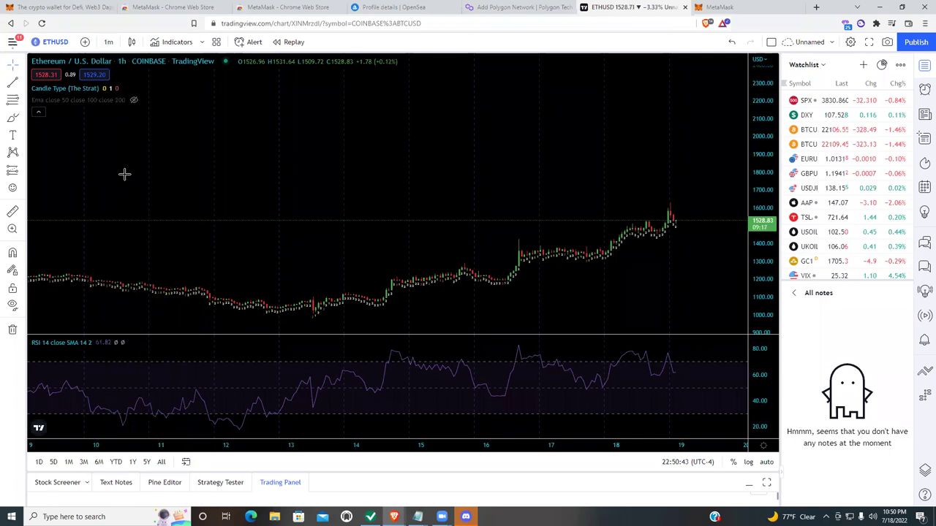
{"action": "left_click_drag", "start_coordinate": [759, 176], "coordinate": [748, 224]}
{"action": "left_click_drag", "start_coordinate": [643, 242], "coordinate": [644, 278]}
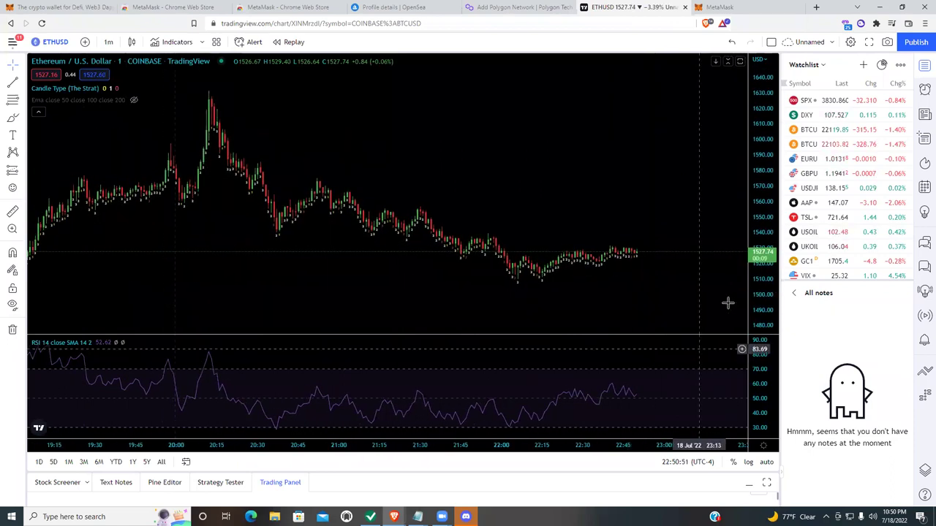
{"action": "left_click_drag", "start_coordinate": [770, 300], "coordinate": [766, 265]}
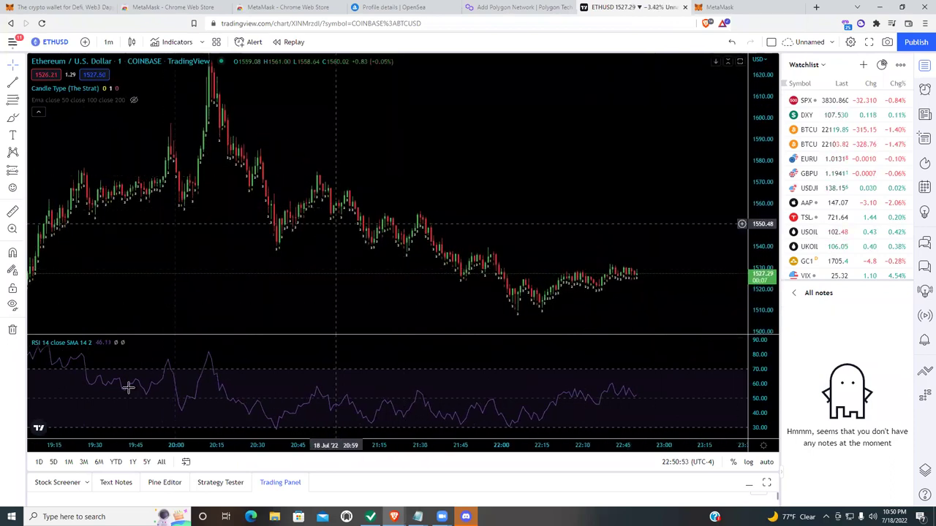
{"action": "left_click_drag", "start_coordinate": [106, 452], "coordinate": [146, 449]}
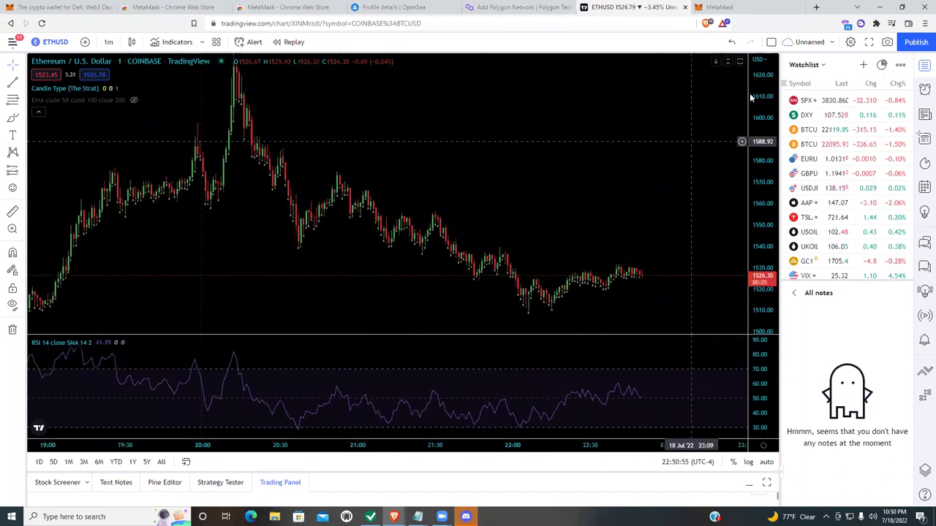
{"action": "left_click_drag", "start_coordinate": [758, 89], "coordinate": [754, 157]}
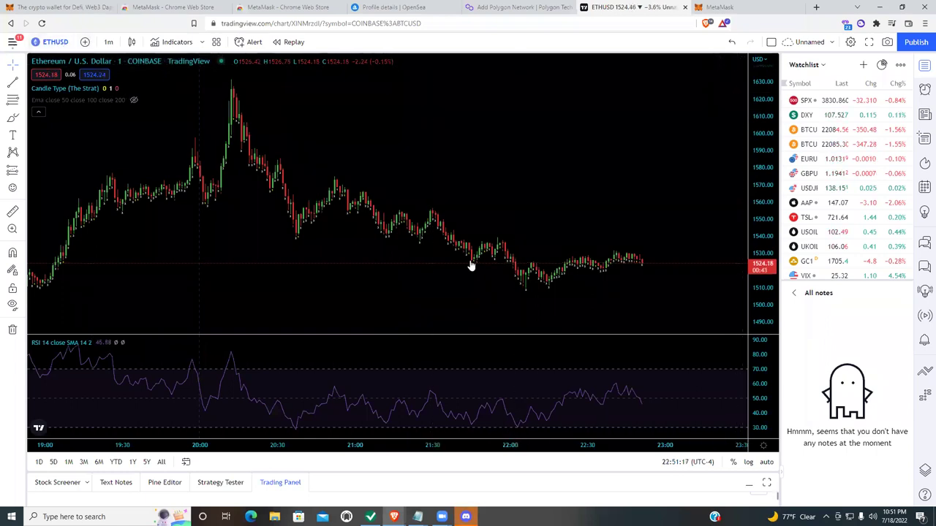
{"action": "left_click_drag", "start_coordinate": [140, 448], "coordinate": [152, 449]}
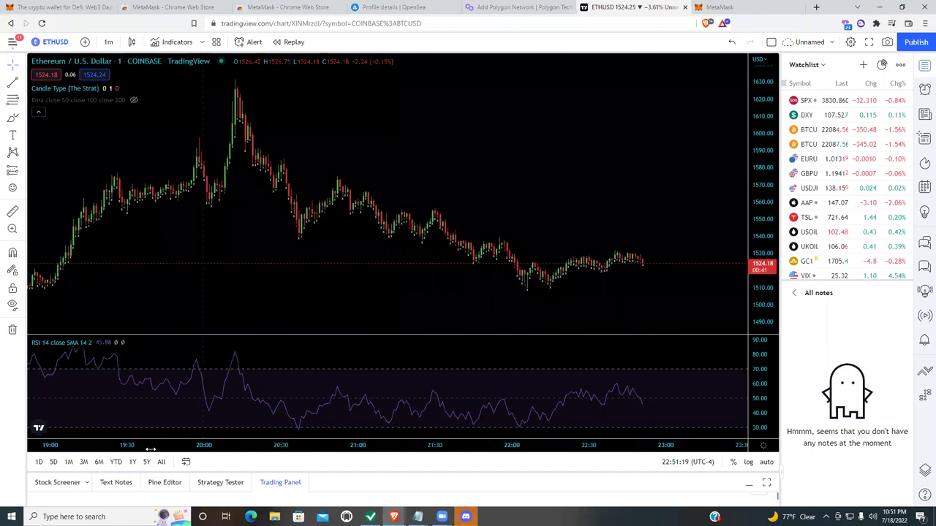
{"action": "left_click_drag", "start_coordinate": [482, 130], "coordinate": [521, 156]}
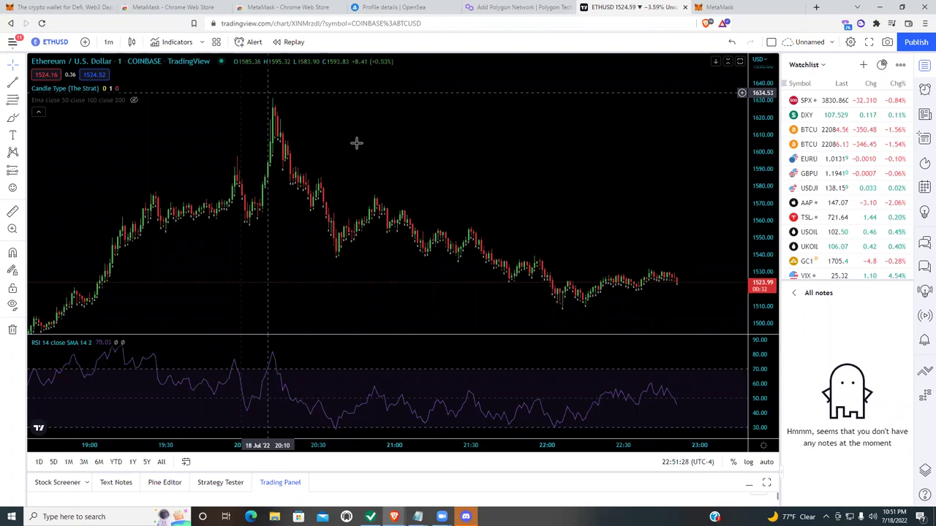
- Switch the chart symbol to Coinbase ETCUSD by searching for ETC, and show the July 18 prices from about 16:00
{"action": "left_click", "coordinate": [56, 44]}
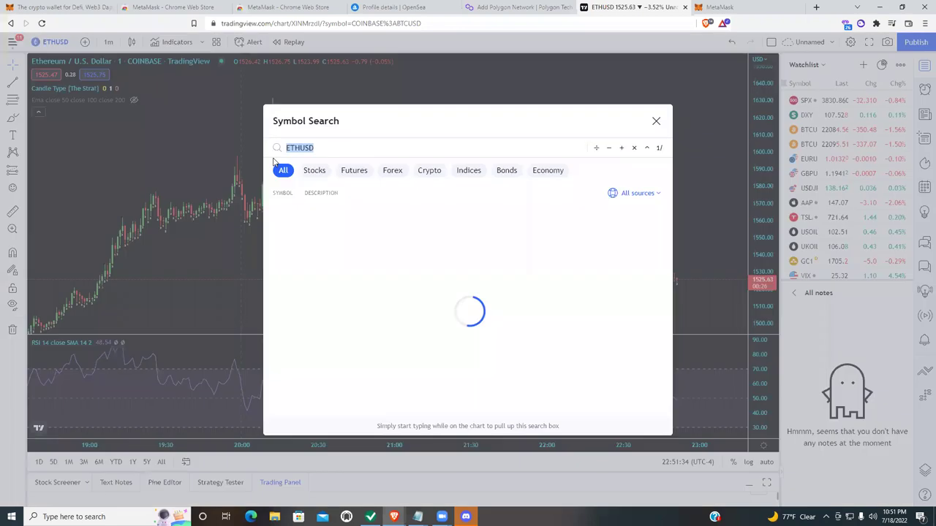
{"action": "type", "text": "ETC"}
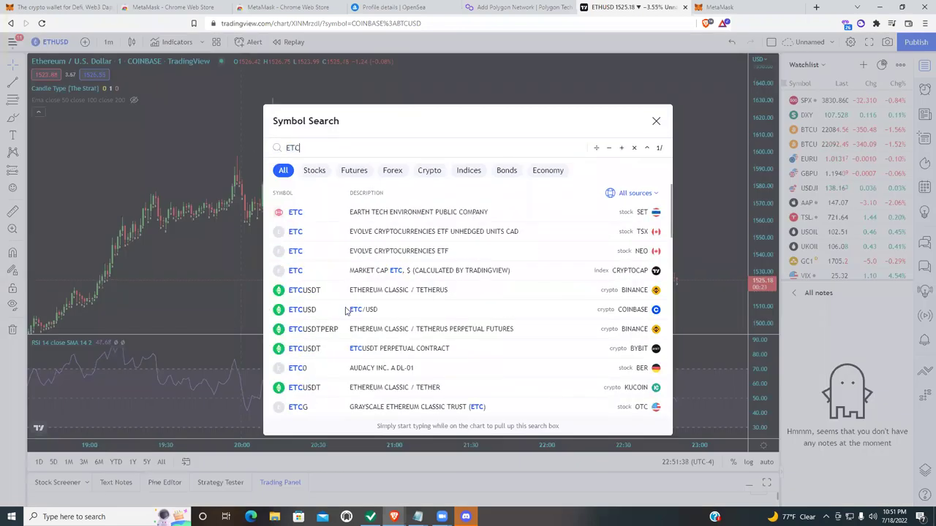
{"action": "left_click", "coordinate": [345, 309]}
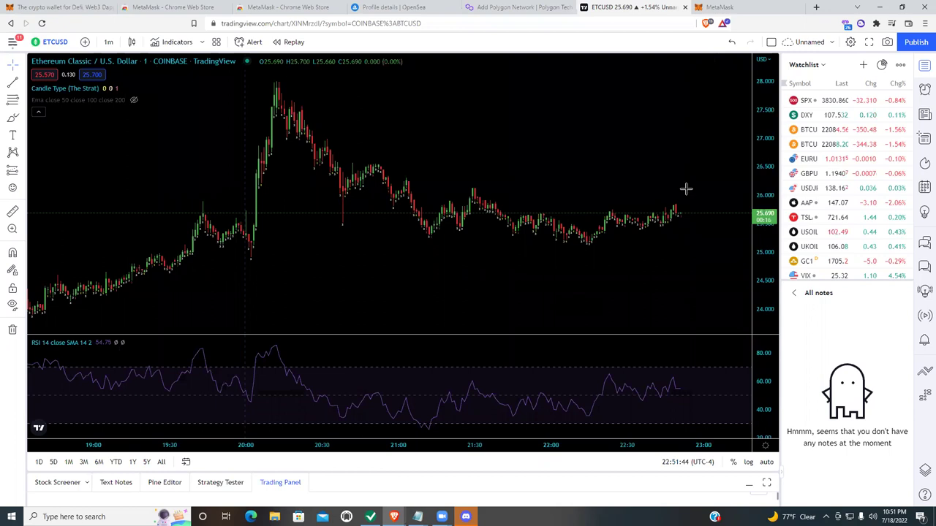
{"action": "scroll", "coordinate": [746, 111], "scroll_direction": "down", "scroll_amount": 3}
{"action": "left_click_drag", "start_coordinate": [763, 173], "coordinate": [766, 215]}
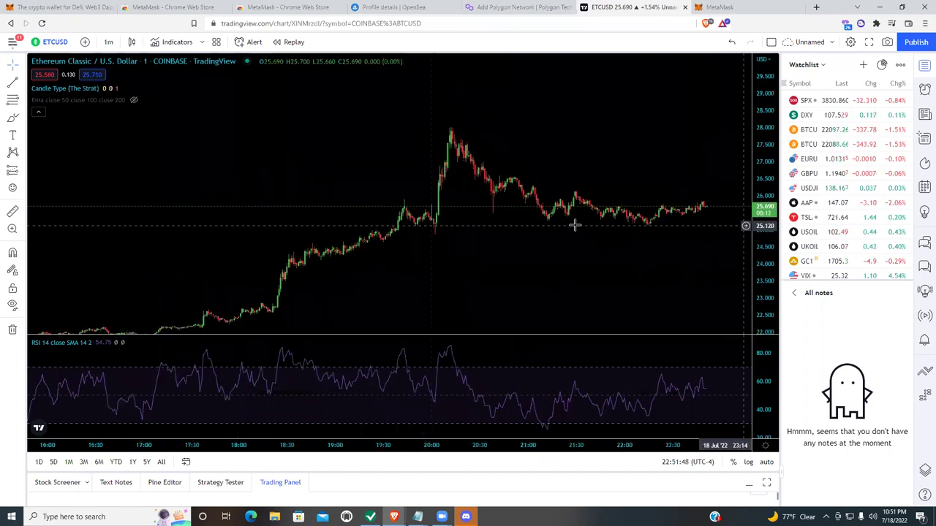
{"action": "key", "text": "alt+r"}
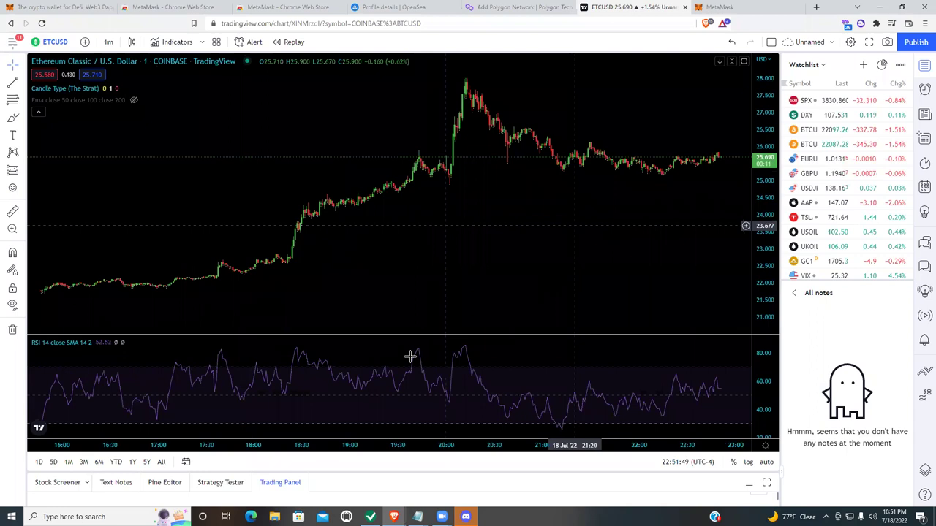
- Set the ETCUSD chart interval to 1 hour and rescale prices so the whole July climb fits the pane
{"action": "left_click", "coordinate": [108, 42]}
{"action": "left_click", "coordinate": [133, 284]}
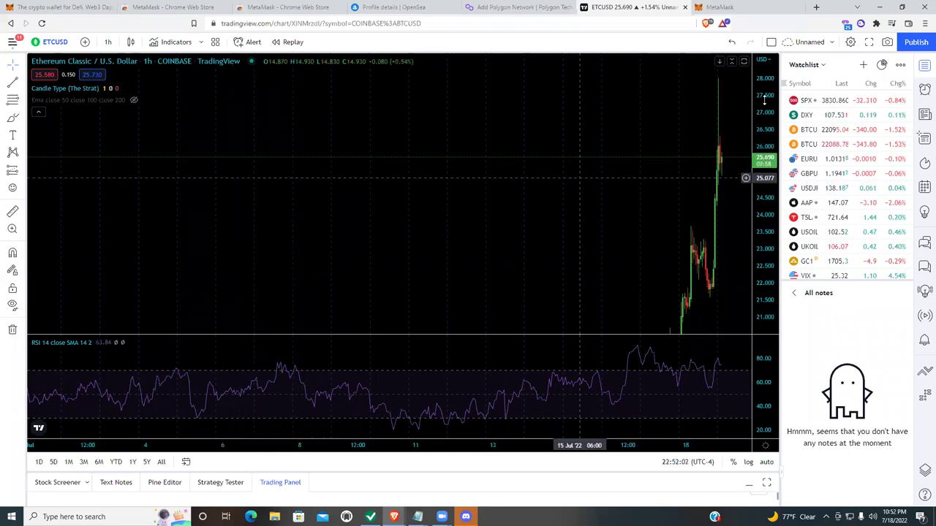
{"action": "left_click_drag", "start_coordinate": [764, 101], "coordinate": [758, 196]}
{"action": "left_click_drag", "start_coordinate": [744, 261], "coordinate": [760, 296]}
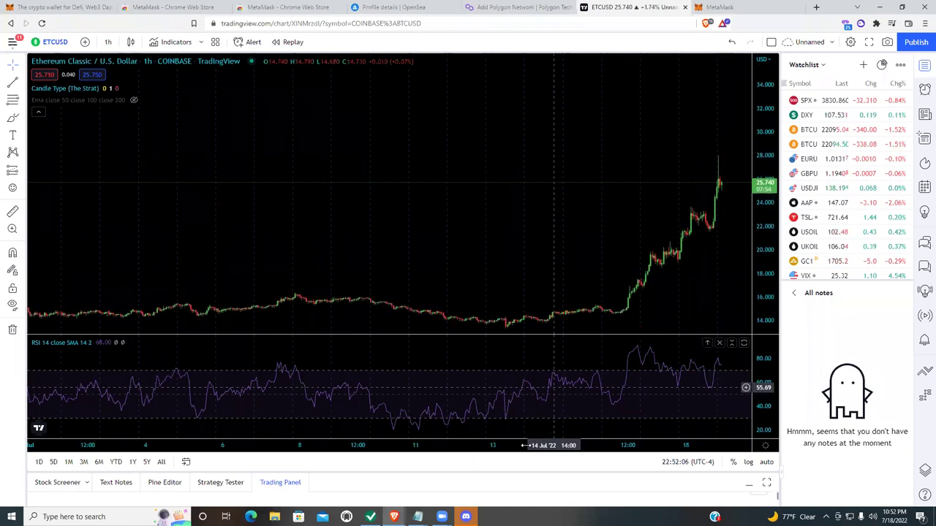
- Examine the hourly ETCUSD candles of the July 16 to 18 climb at closer range
{"action": "scroll", "coordinate": [536, 349], "scroll_direction": "up", "scroll_amount": 1}
{"action": "scroll", "coordinate": [713, 227], "scroll_direction": "up", "scroll_amount": 1}
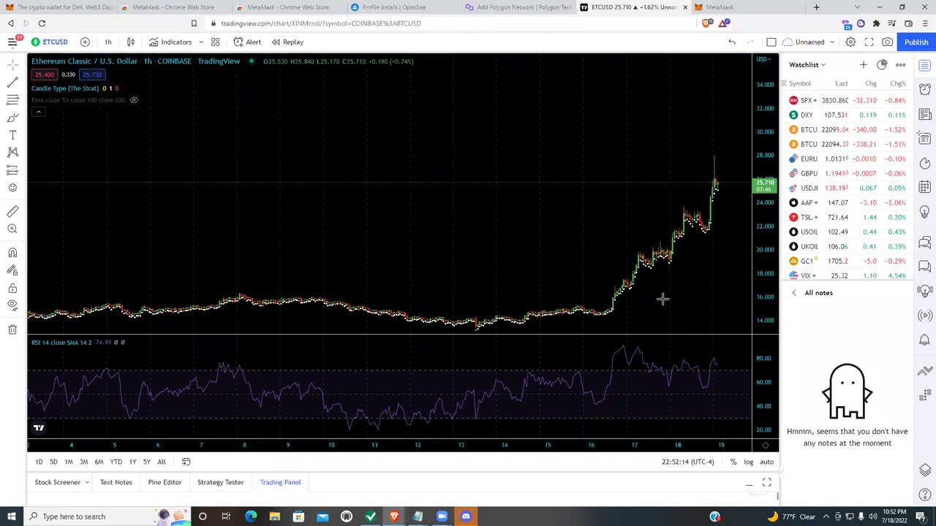
{"action": "scroll", "coordinate": [599, 449], "scroll_direction": "up", "scroll_amount": 1}
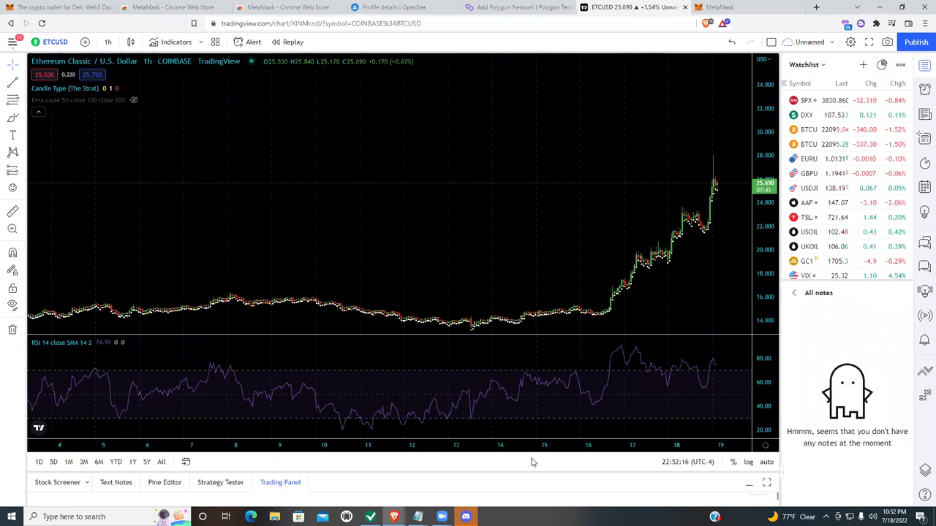
{"action": "scroll", "coordinate": [534, 461], "scroll_direction": "up", "scroll_amount": 1}
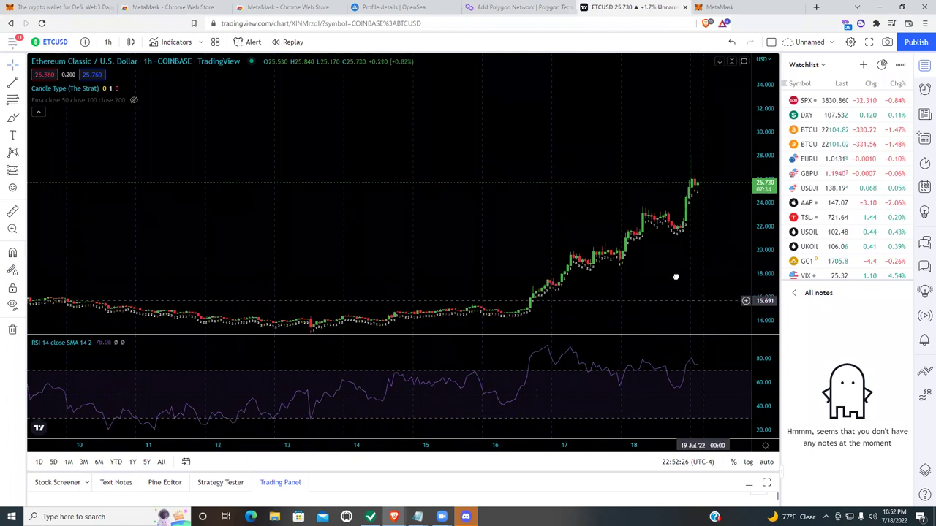
{"action": "scroll", "coordinate": [675, 278], "scroll_direction": "right", "scroll_amount": 1}
{"action": "scroll", "coordinate": [690, 301], "scroll_direction": "right", "scroll_amount": 1}
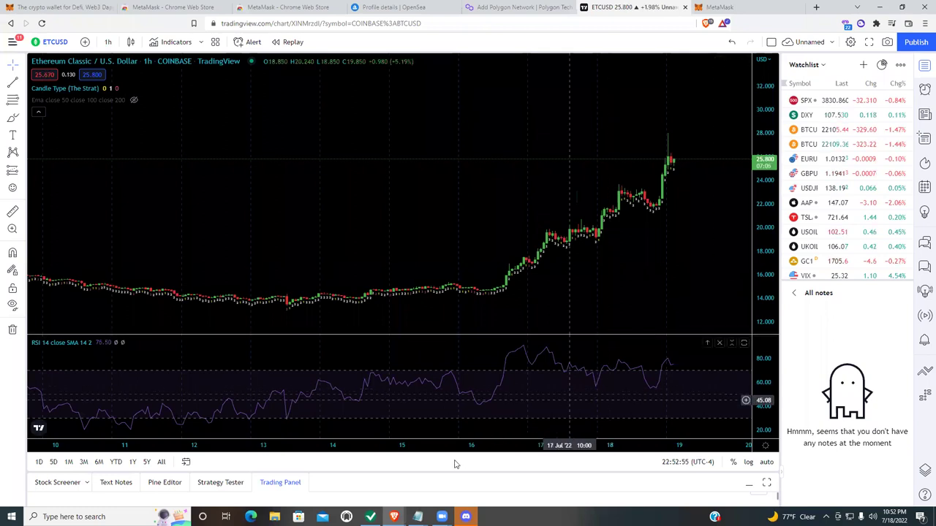
{"action": "scroll", "coordinate": [431, 447], "scroll_direction": "up", "scroll_amount": 2}
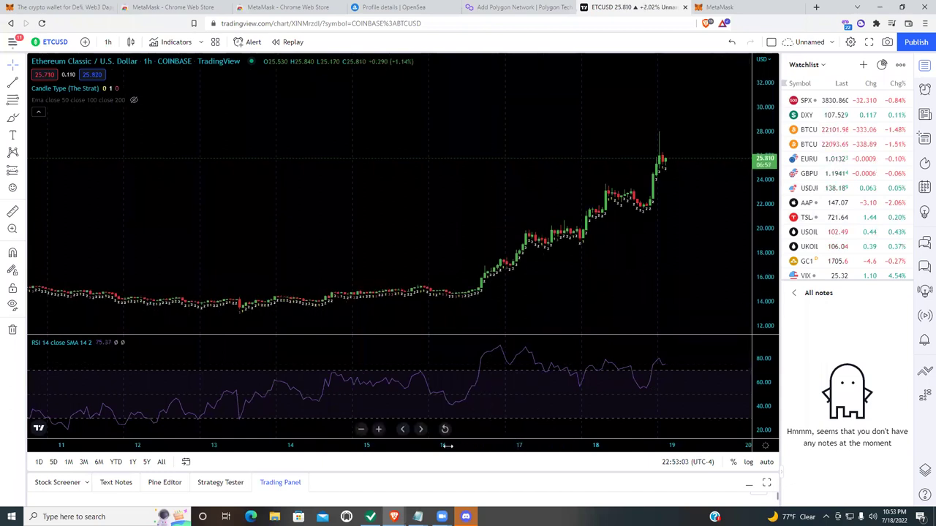
{"action": "scroll", "coordinate": [461, 447], "scroll_direction": "up", "scroll_amount": 4}
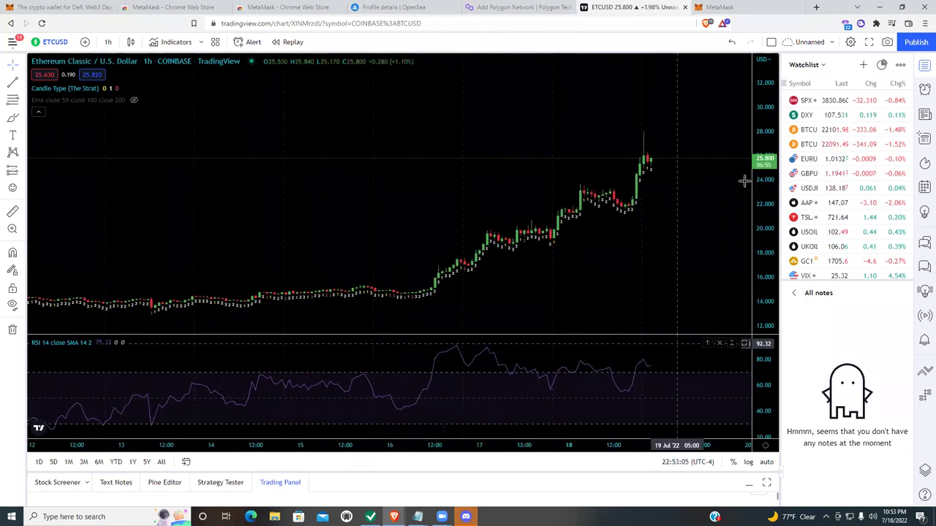
{"action": "left_click_drag", "start_coordinate": [694, 236], "coordinate": [643, 249]}
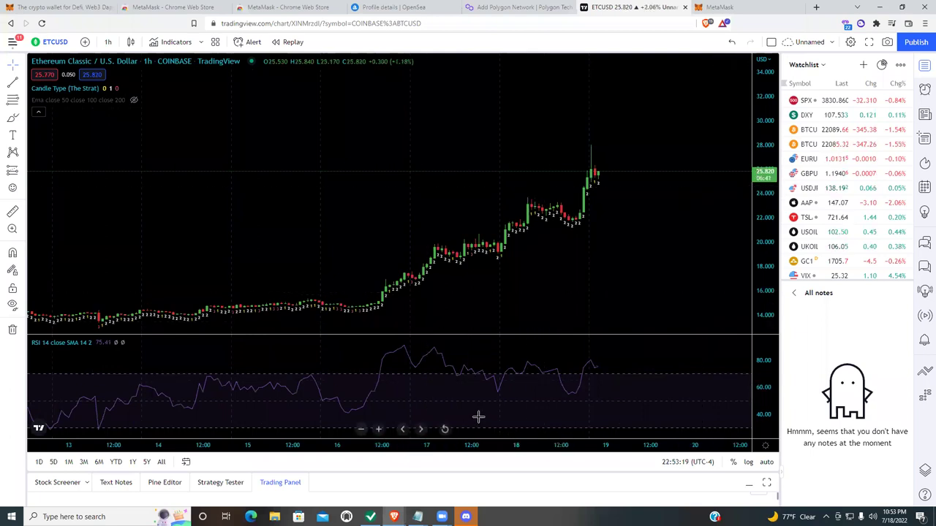
- Set the ETCUSD chart interval to 1 minute and fit the July 18 evening spike and pullback in the price pane
{"action": "left_click", "coordinate": [107, 41]}
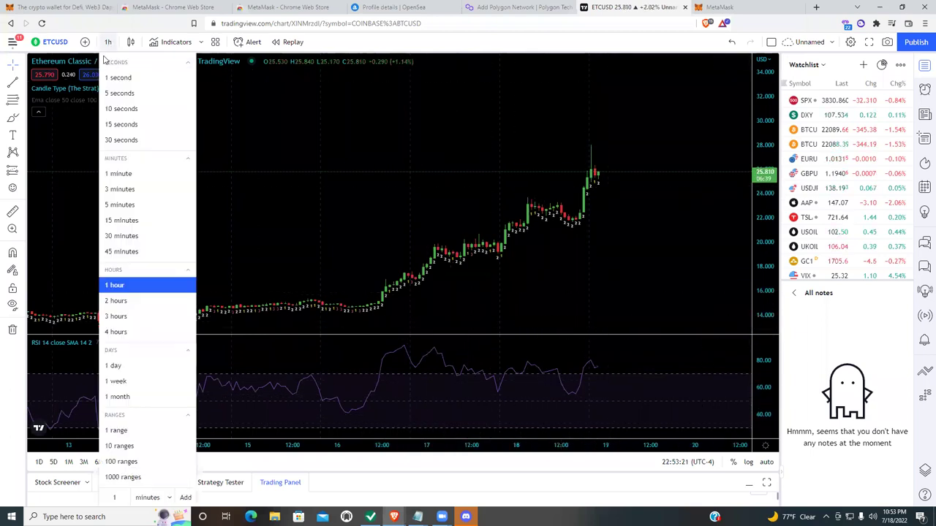
{"action": "left_click", "coordinate": [118, 174]}
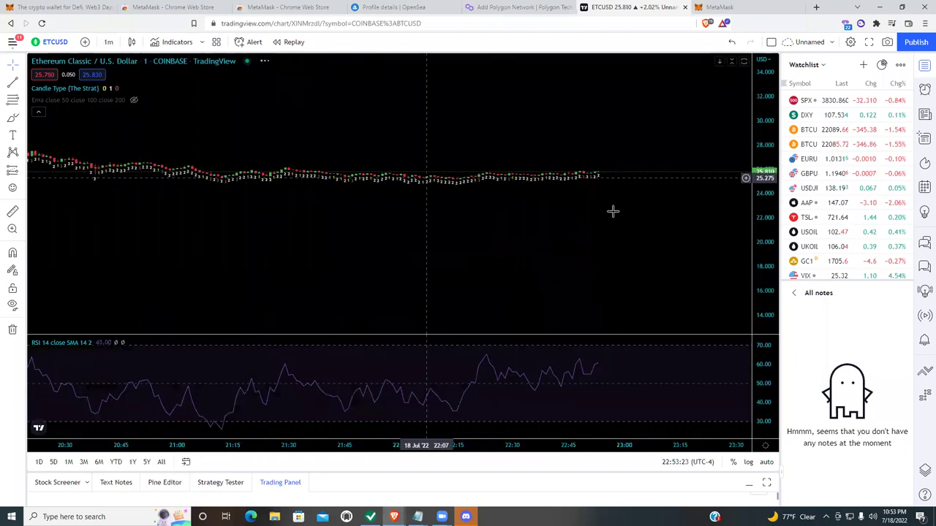
{"action": "left_click_drag", "start_coordinate": [763, 251], "coordinate": [489, 232]}
{"action": "left_click_drag", "start_coordinate": [757, 231], "coordinate": [506, 209]}
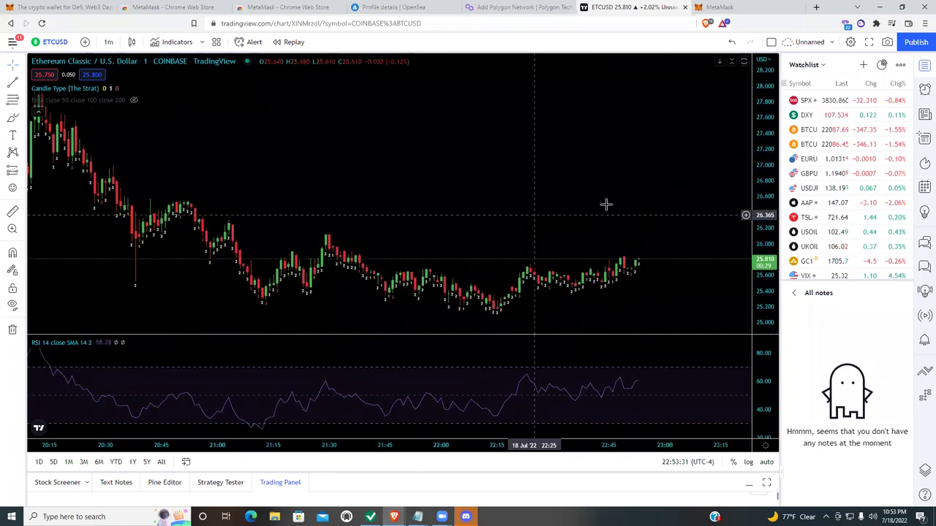
{"action": "left_click_drag", "start_coordinate": [497, 266], "coordinate": [582, 269]}
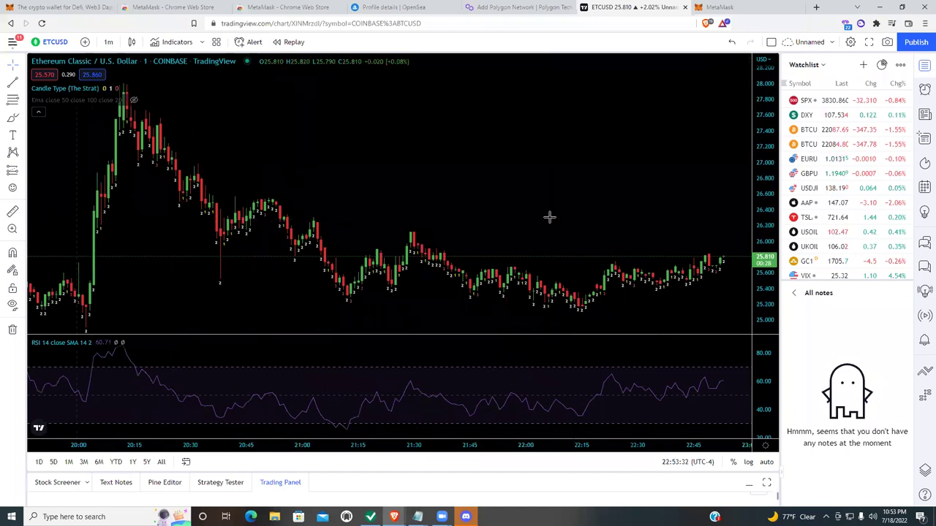
{"action": "scroll", "coordinate": [535, 188], "scroll_direction": "down", "scroll_amount": 1}
{"action": "scroll", "coordinate": [740, 154], "scroll_direction": "right", "scroll_amount": 2}
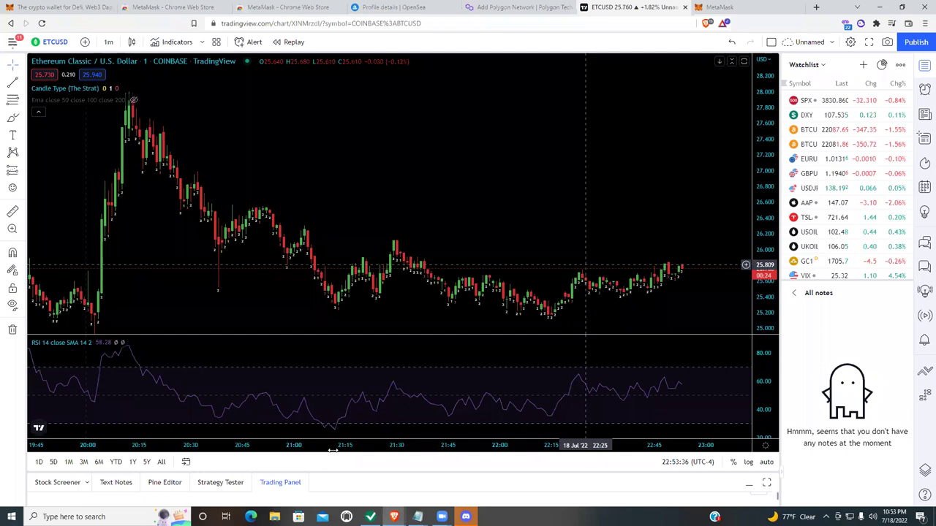
{"action": "scroll", "coordinate": [421, 433], "scroll_direction": "down", "scroll_amount": 2}
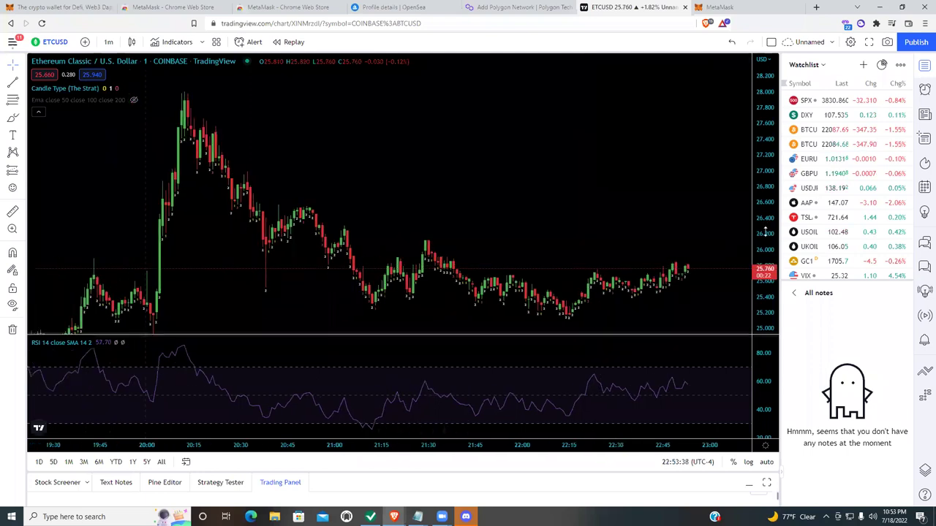
{"action": "left_click_drag", "start_coordinate": [765, 232], "coordinate": [767, 245]}
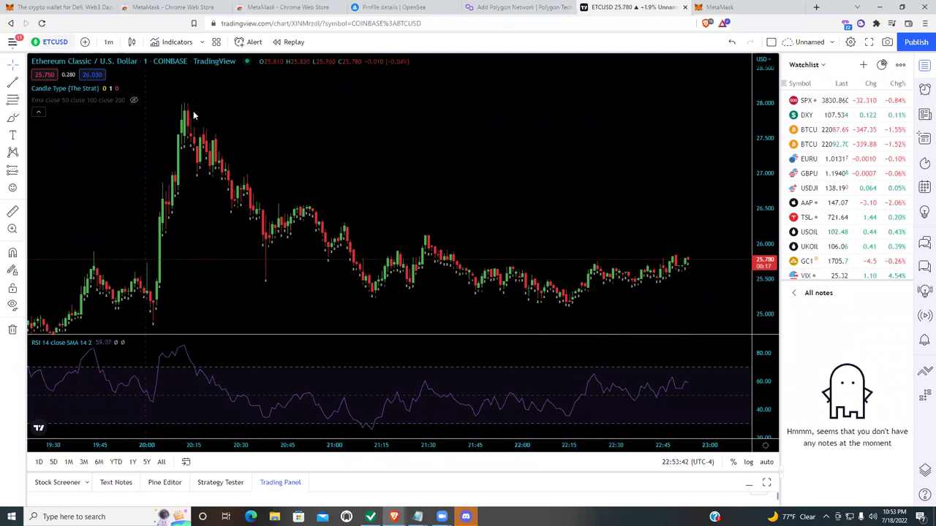
- Switch the chart symbol back to ETHUSD by searching for ETH, and fit the July 18 evening candles in view
{"action": "type", "text": "ETH"}
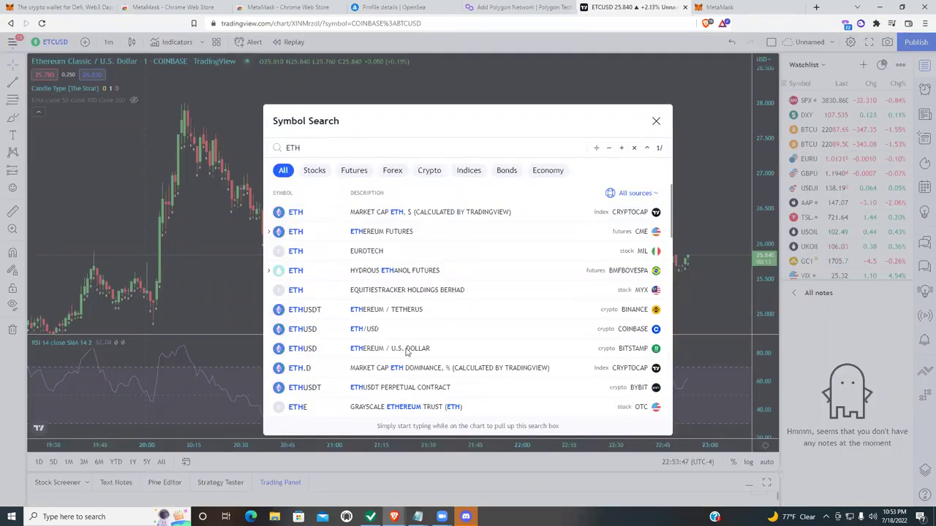
{"action": "key", "text": "Return"}
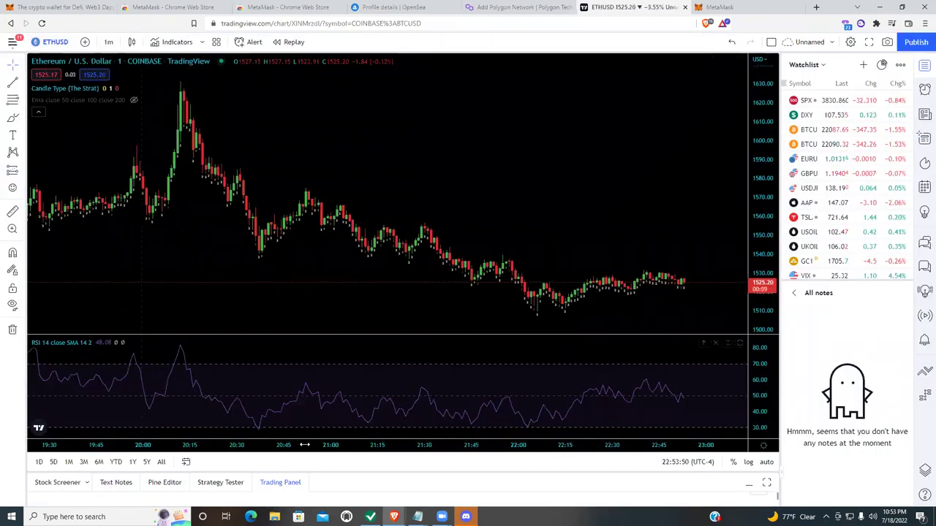
{"action": "scroll", "coordinate": [468, 385], "scroll_direction": "down", "scroll_amount": 1}
{"action": "left_click_drag", "start_coordinate": [766, 198], "coordinate": [766, 209]}
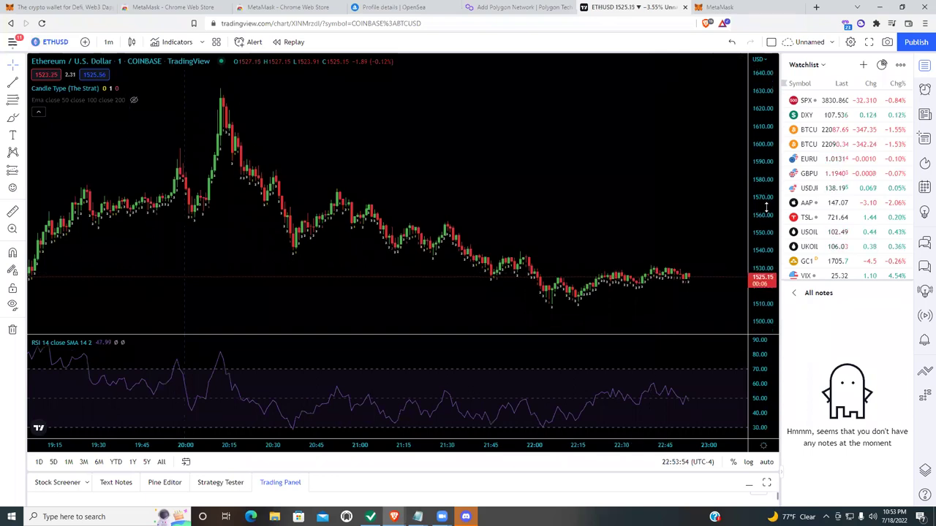